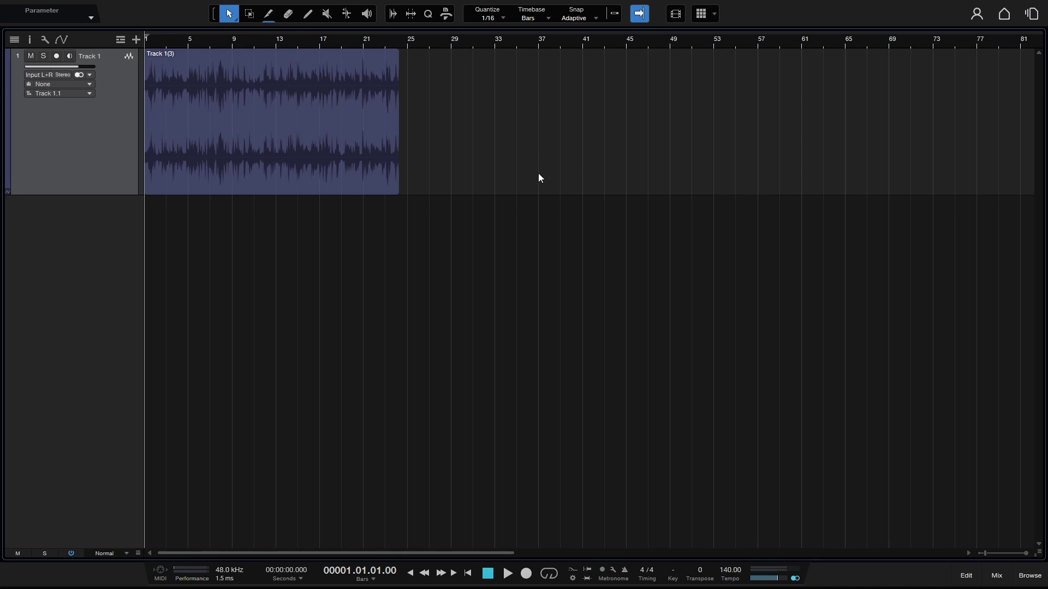
# Play the Track 1 recording from the beginning to hear it unprocessed, stop it and return to the start.
pyautogui.press('space')
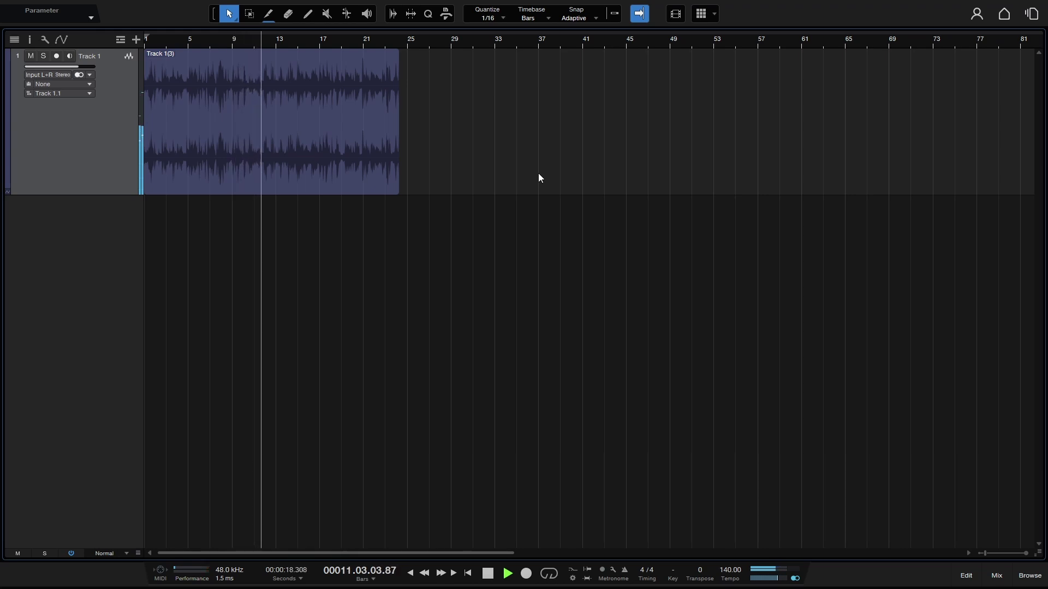
pyautogui.press('space')
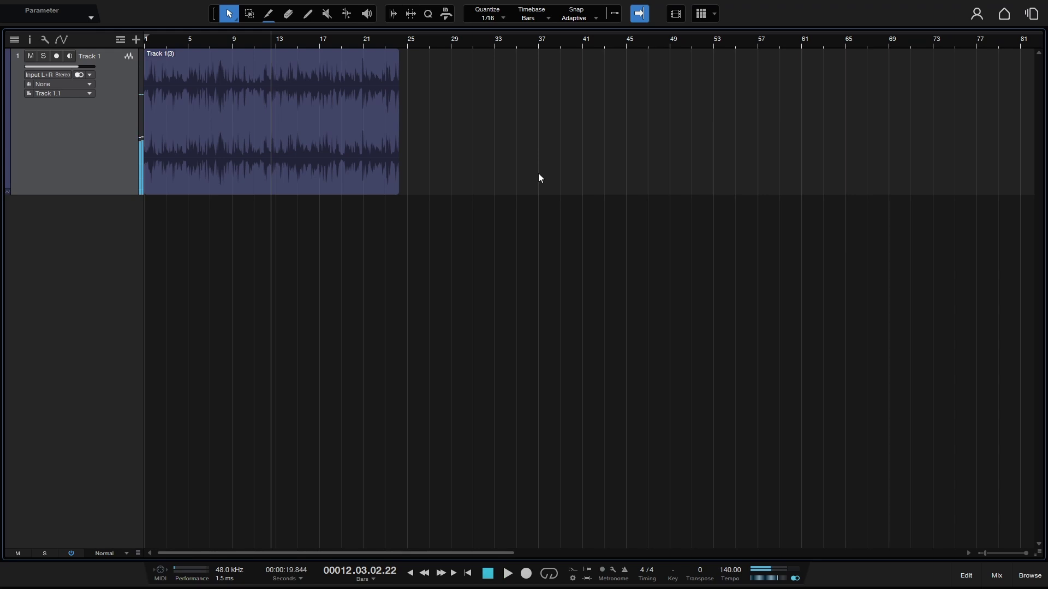
pyautogui.press(',')
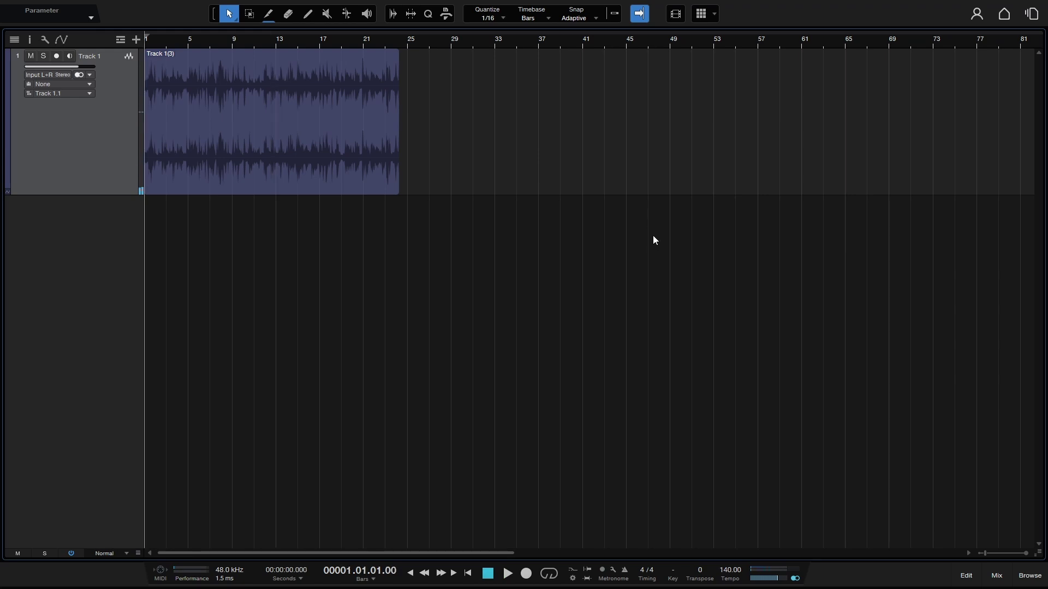
# Find Pro EQ among the PreSonus effects in the browser and insert it on Track 1.
pyautogui.click(1030, 575)
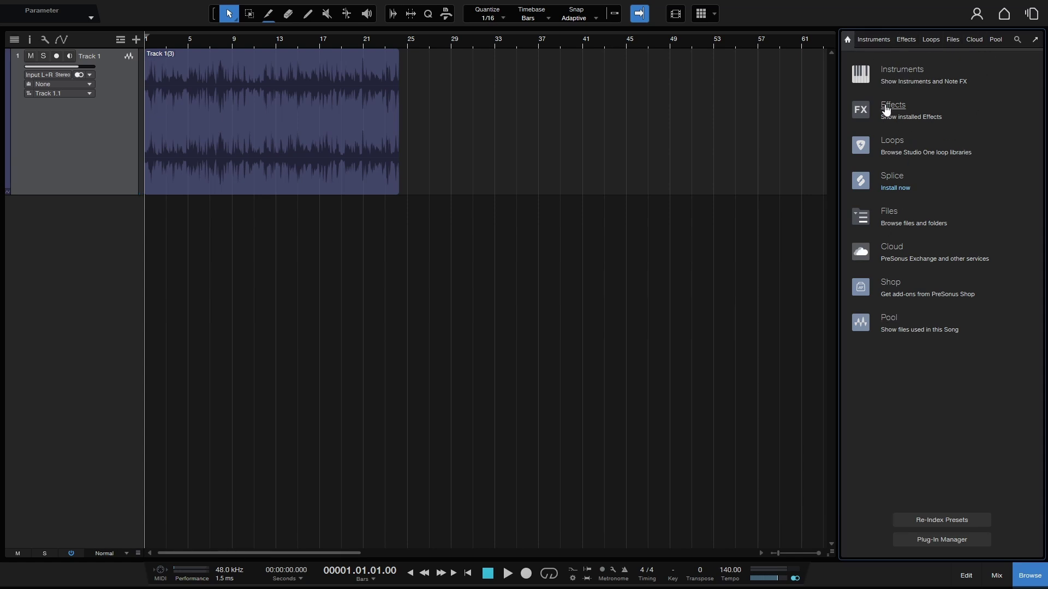
pyautogui.click(905, 41)
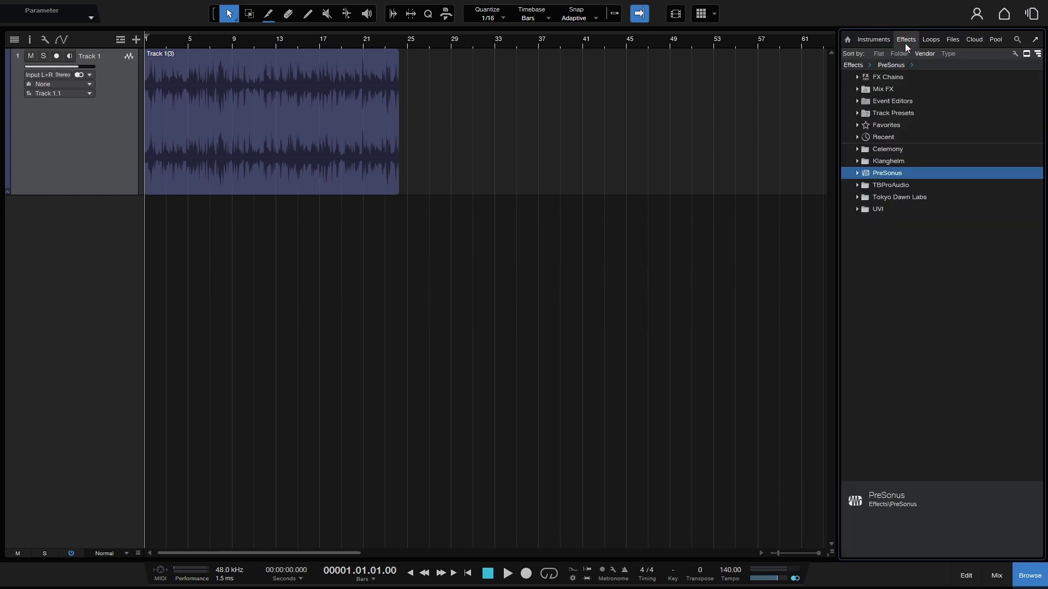
pyautogui.click(858, 174)
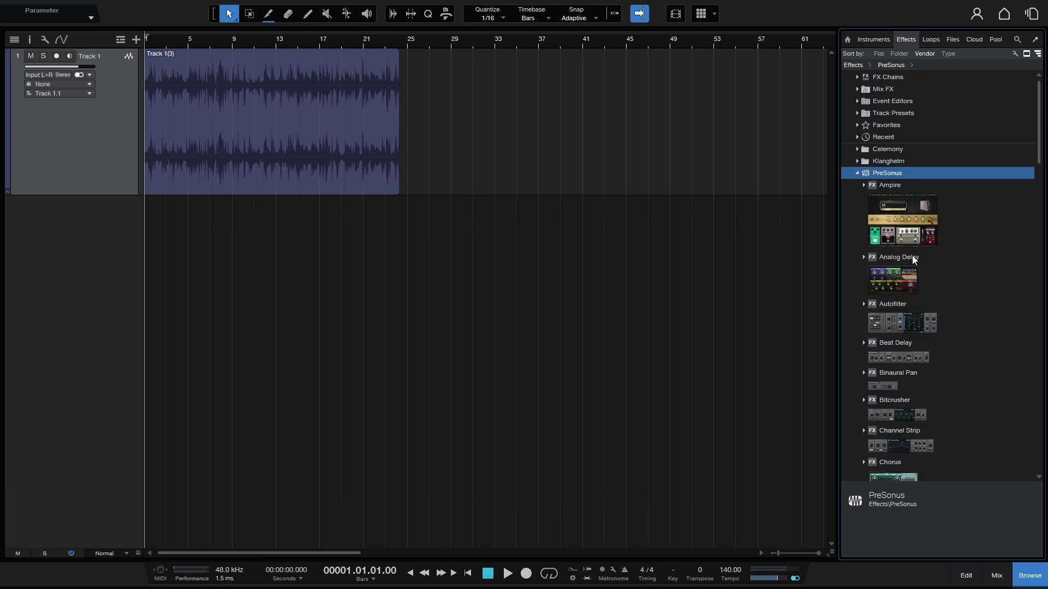
pyautogui.scroll(-3, 906, 290)
pyautogui.scroll(-10, 907, 296)
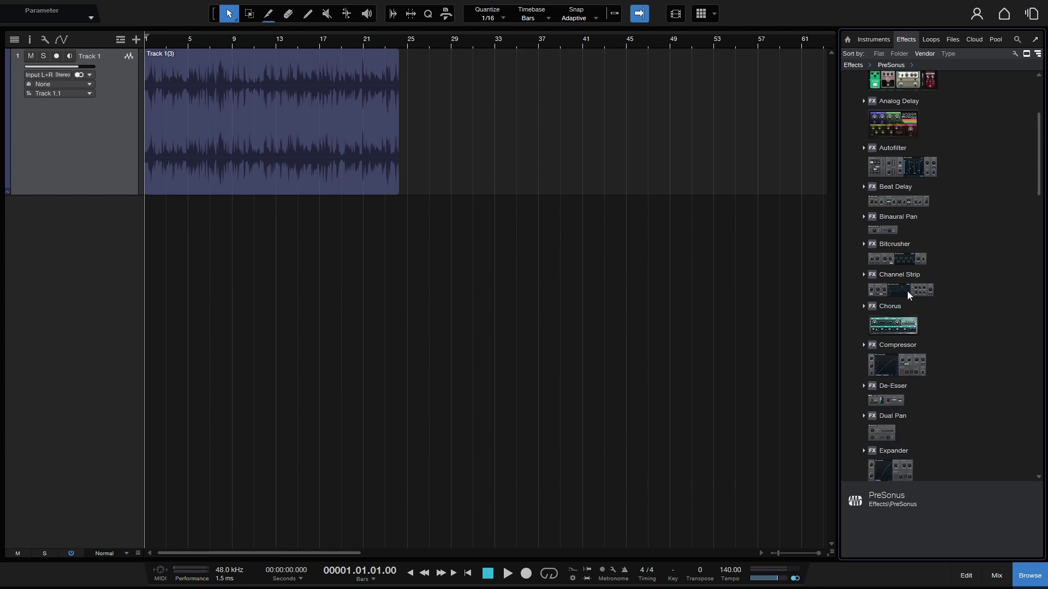
pyautogui.scroll(-10, 909, 295)
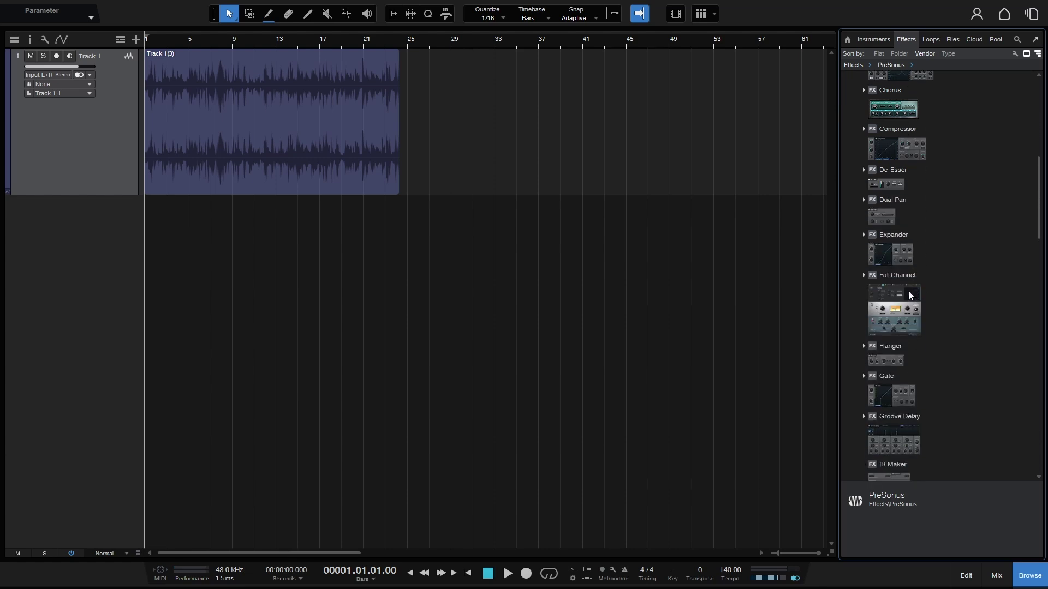
pyautogui.scroll(-14, 913, 282)
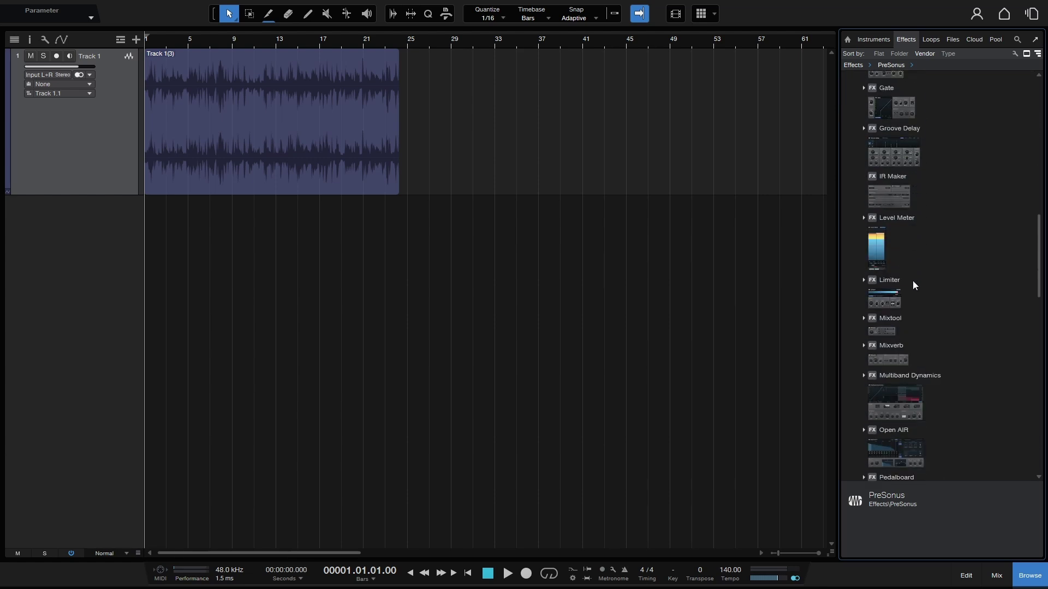
pyautogui.scroll(-6, 914, 281)
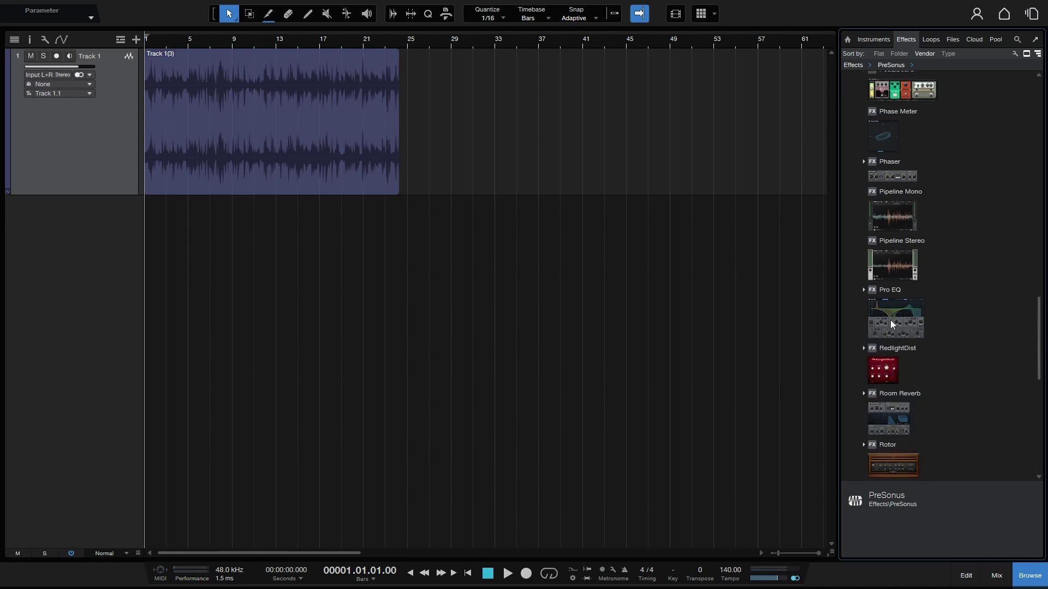
pyautogui.click(1018, 40)
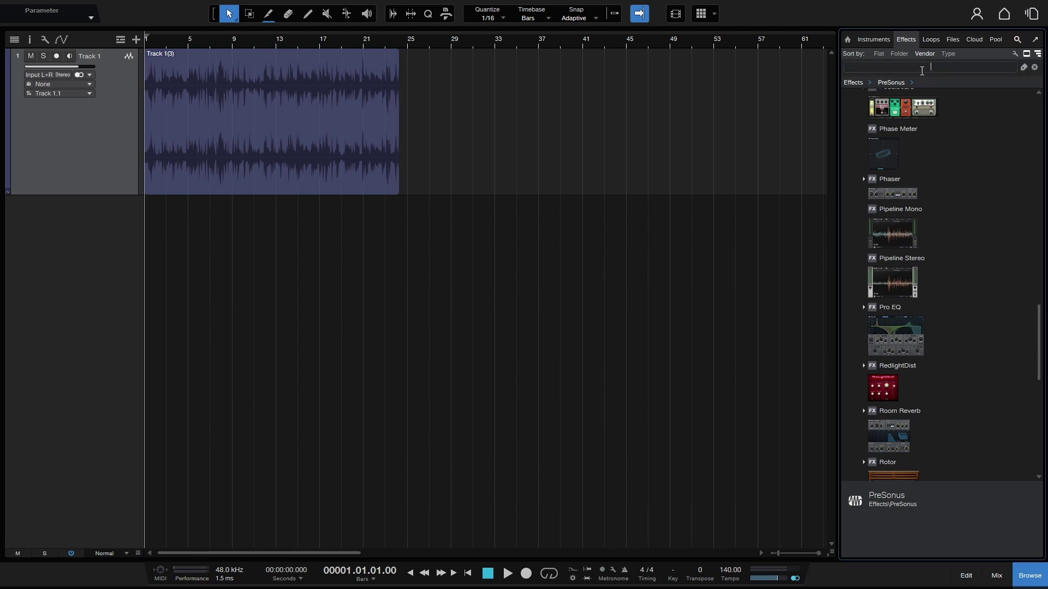
pyautogui.click(1015, 42)
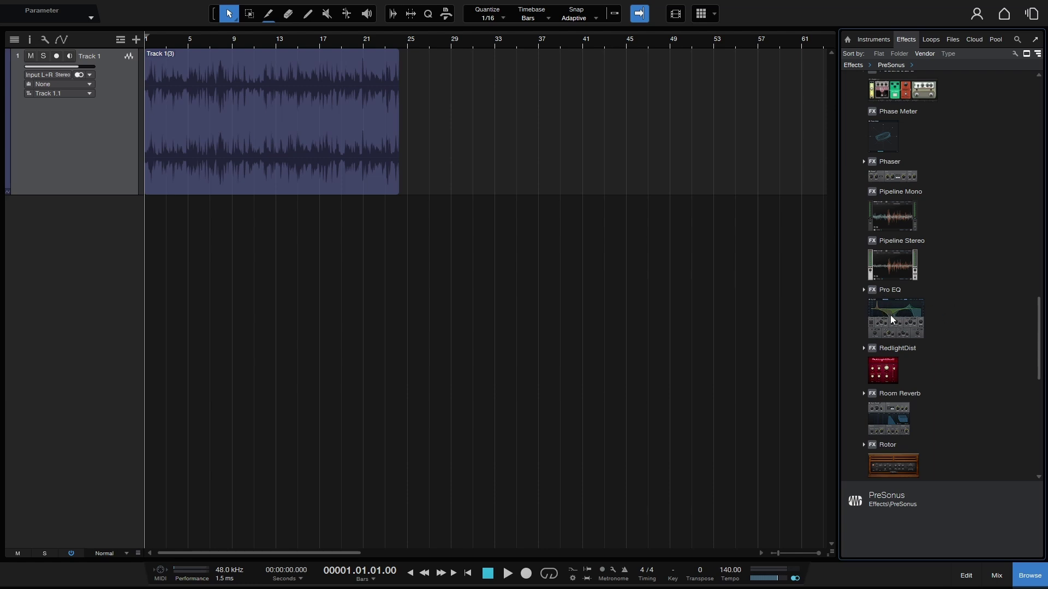
pyautogui.moveTo(892, 316); pyautogui.dragTo(511, 139)
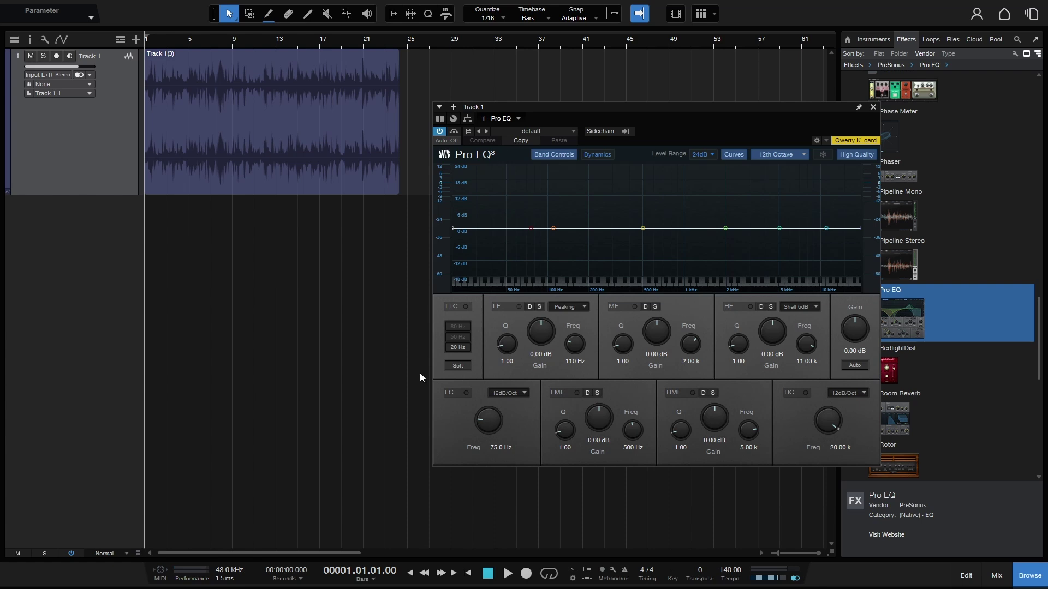
# Enable the low cut filter in Pro EQ at 112 Hz, and close the plug-in window and the browser.
pyautogui.click(466, 393)
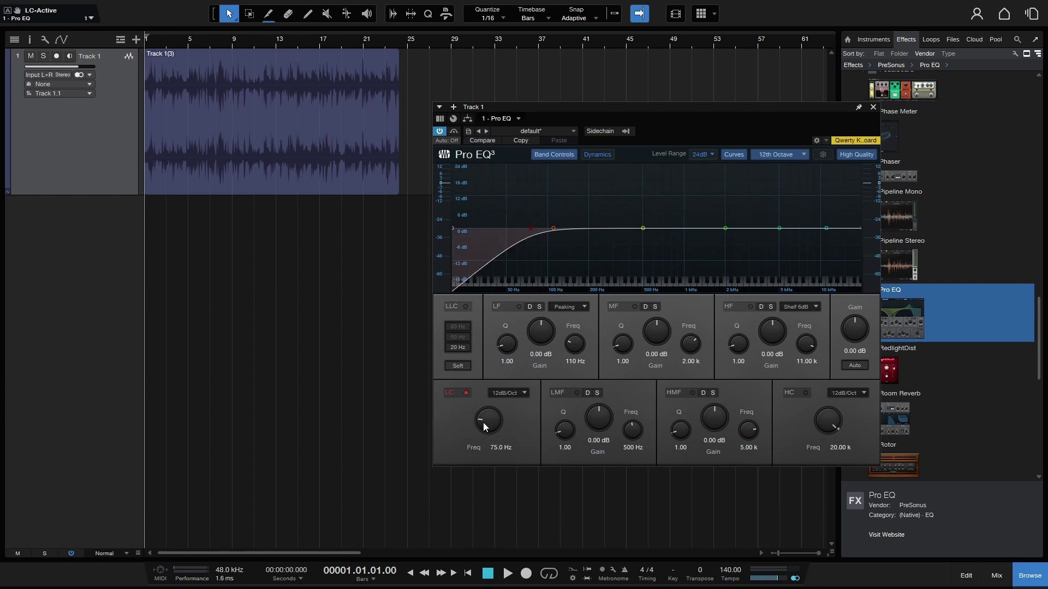
pyautogui.moveTo(483, 422); pyautogui.dragTo(486, 420)
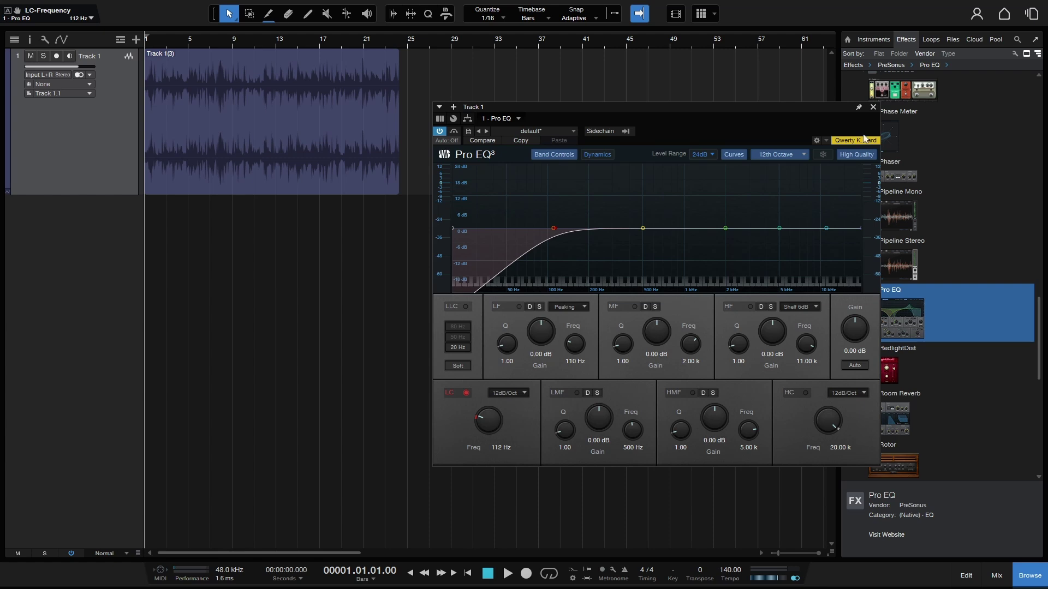
pyautogui.click(873, 108)
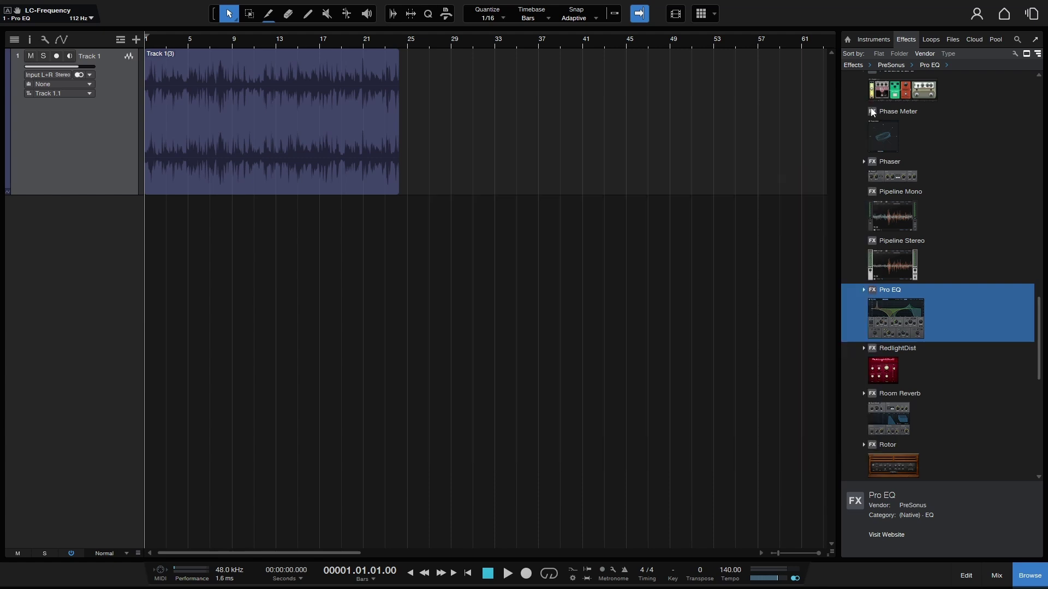
pyautogui.click(1029, 575)
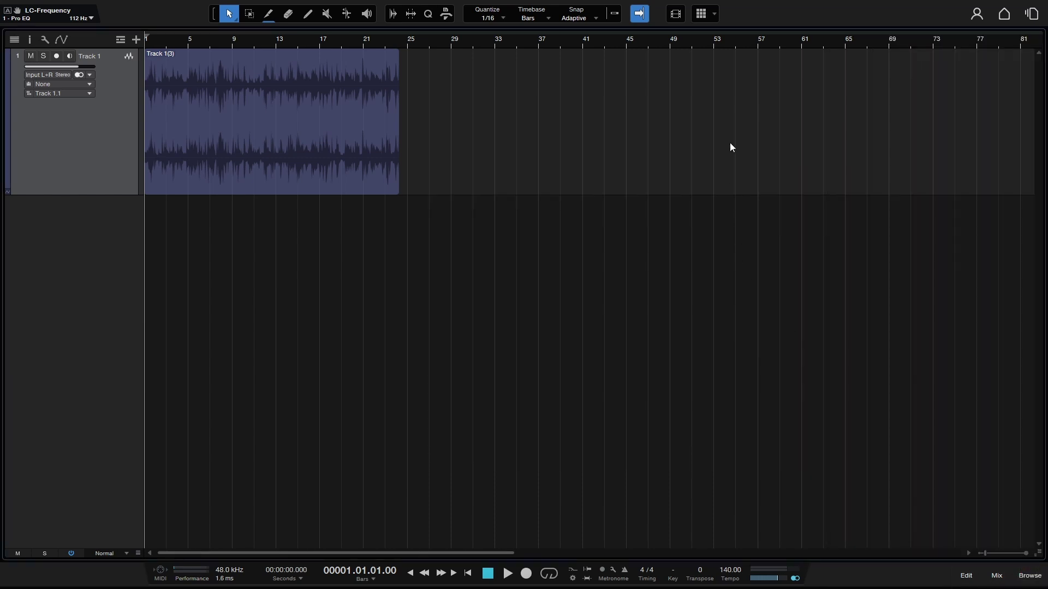
# Show the Track 1 inspector and view the inserted Pro EQ from its inserts list, closing the plug-in window again.
pyautogui.click(30, 39)
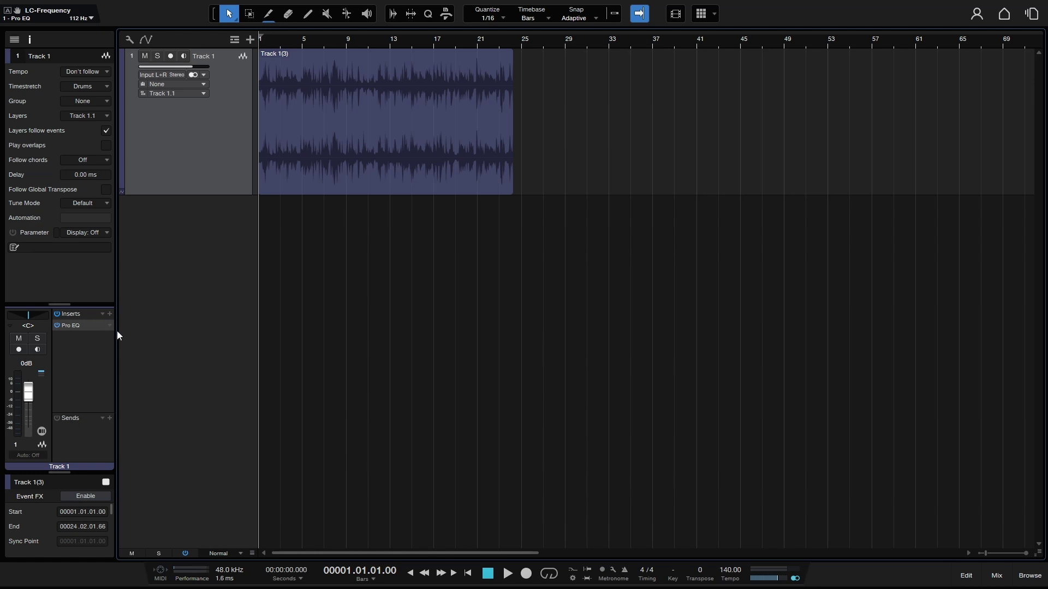
pyautogui.click(70, 326)
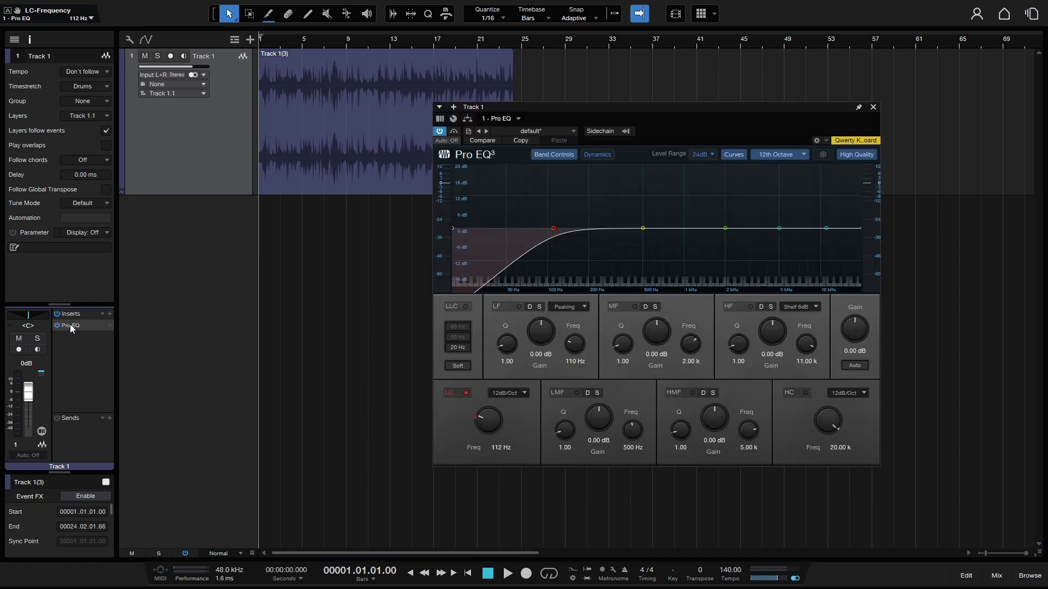
pyautogui.click(872, 108)
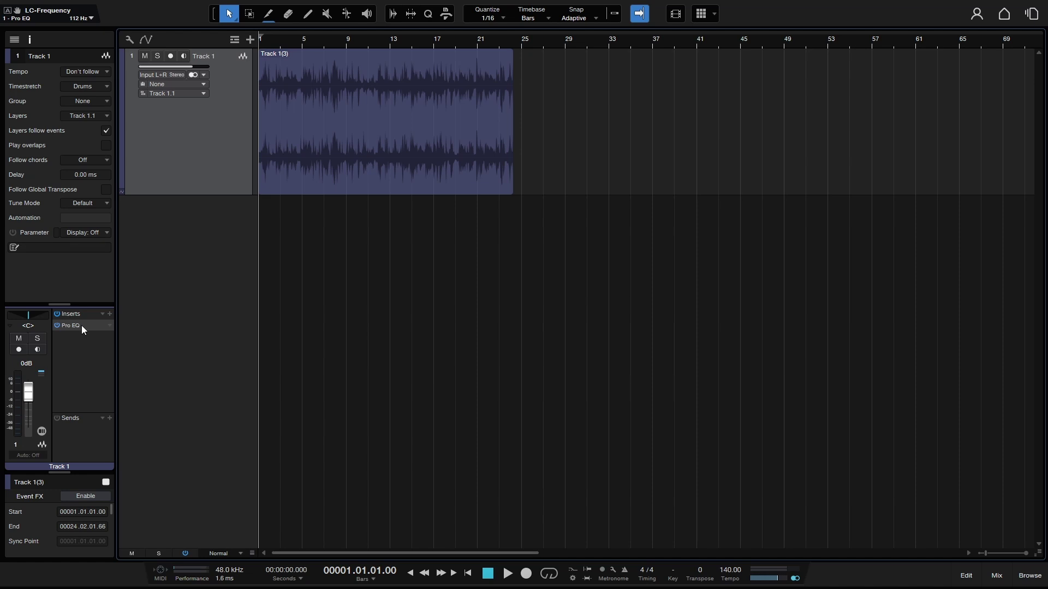
# Search the Track 1 inserts for "delay", add Analog Delay after Pro EQ, and close its window and the inspector.
pyautogui.moveTo(79, 325)
pyautogui.click(109, 314)
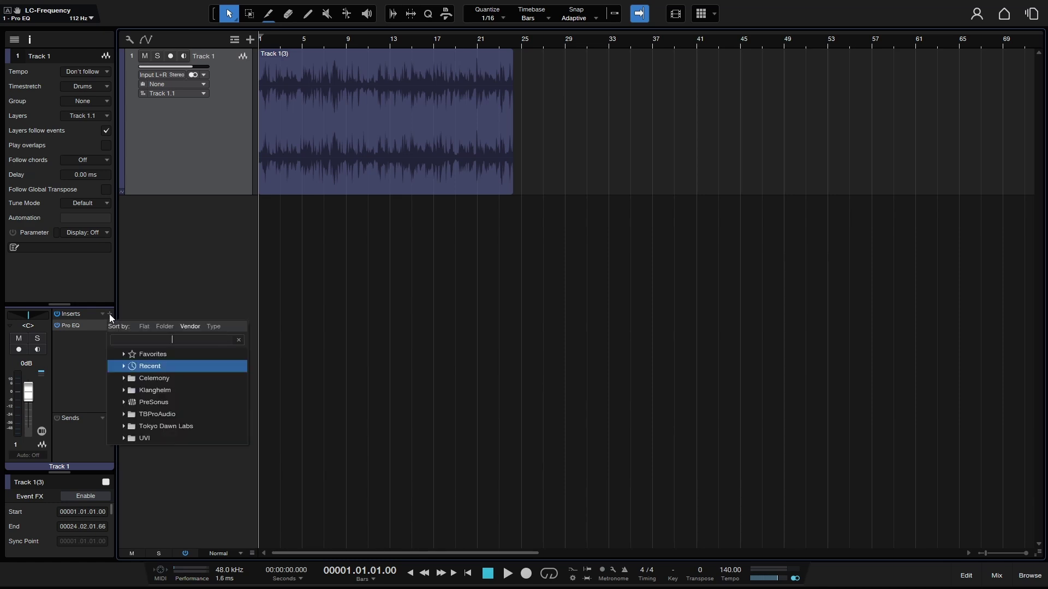
pyautogui.click(127, 401)
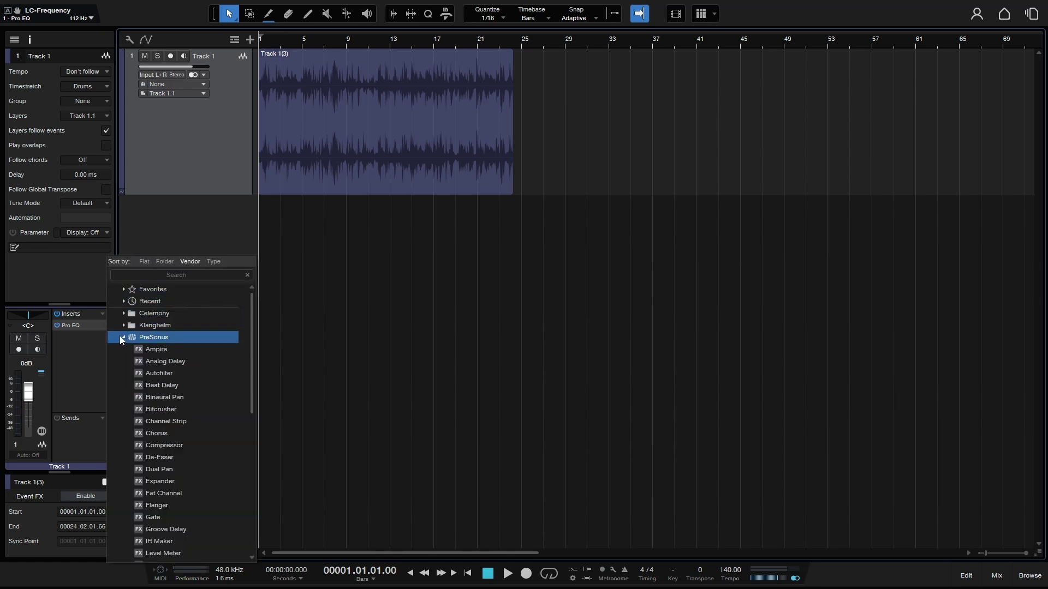
pyautogui.click(123, 337)
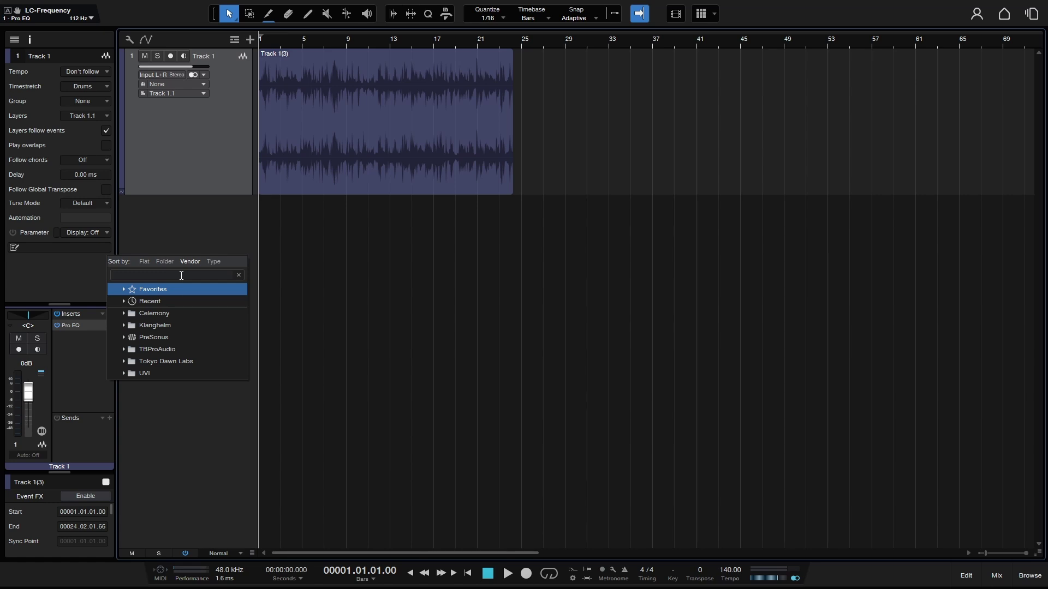
pyautogui.write('delay')
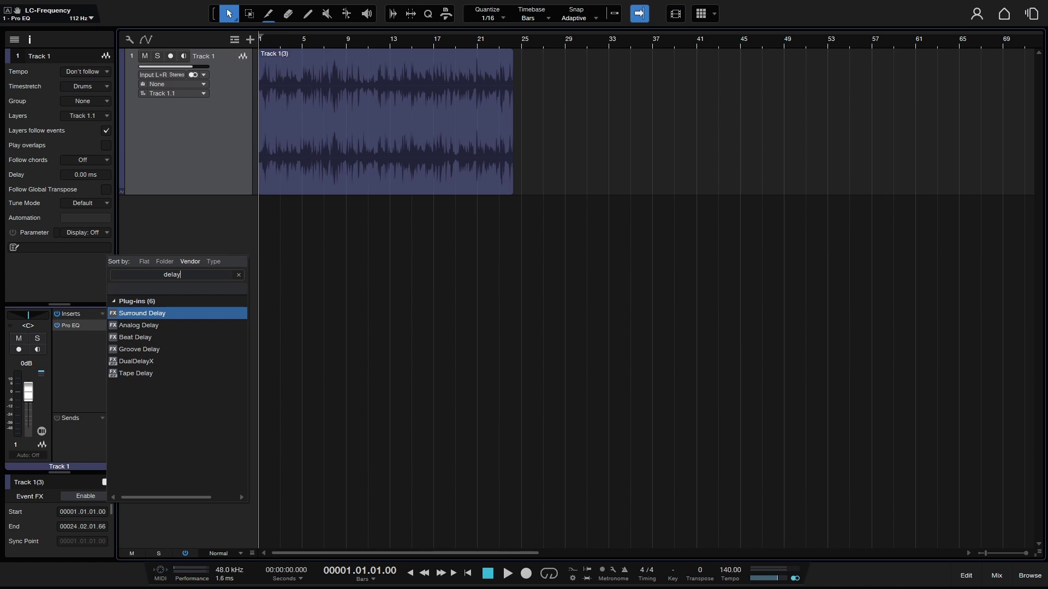
pyautogui.press('Down')
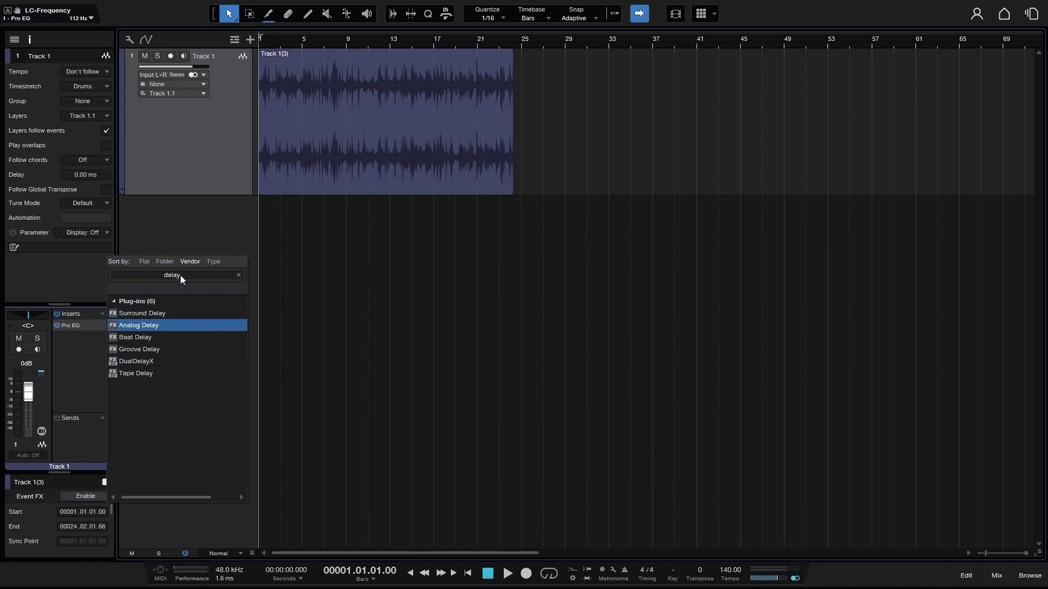
pyautogui.press('Return')
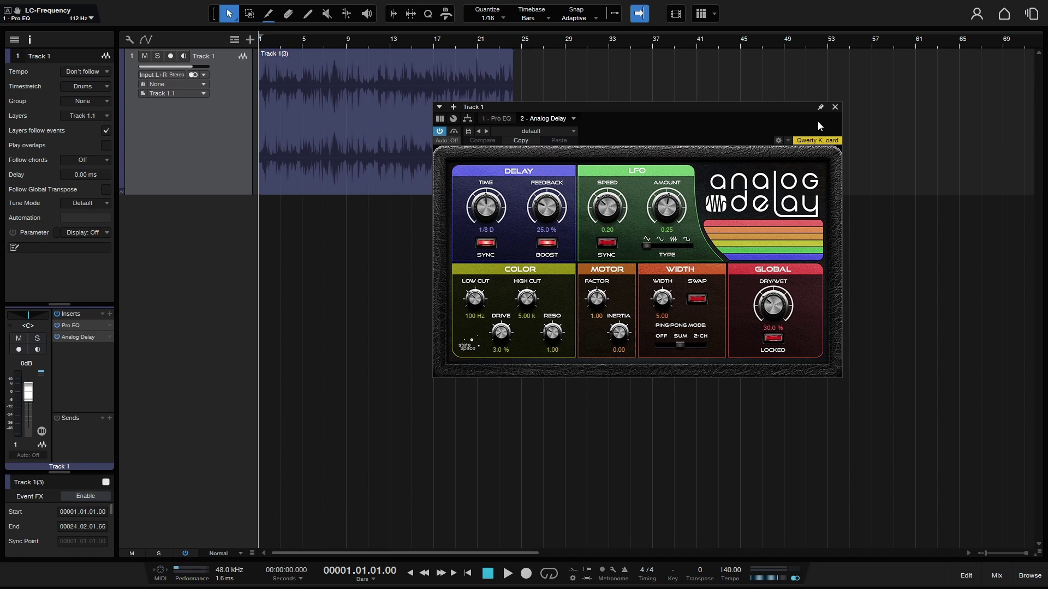
pyautogui.click(835, 107)
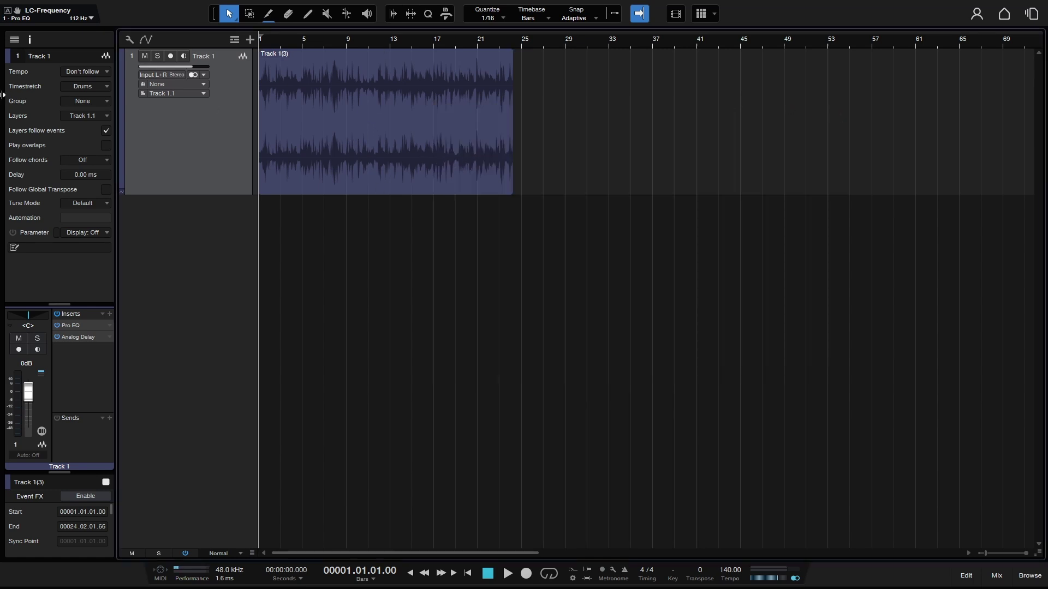
pyautogui.click(29, 40)
# In the mix console, search the Track 1 inserts for "reverb", add Room Reverb, and hide the console.
pyautogui.click(996, 575)
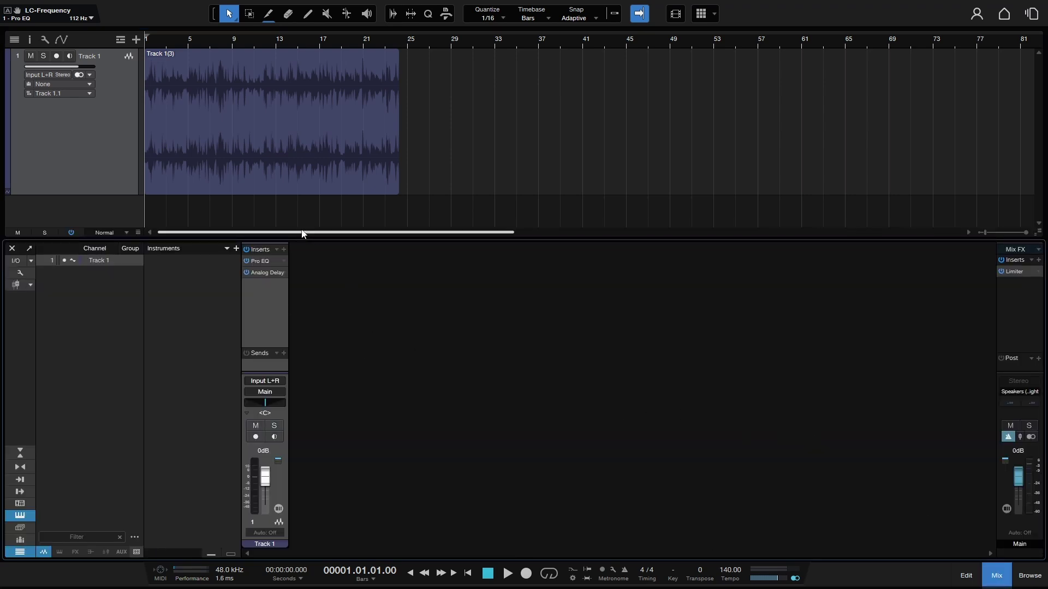
pyautogui.click(283, 249)
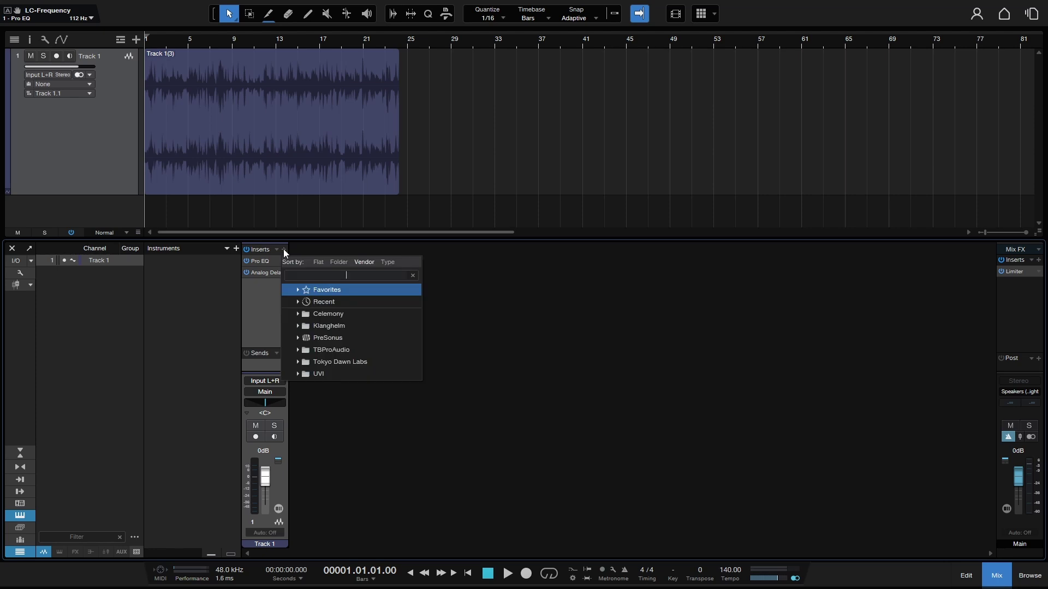
pyautogui.write('reverb')
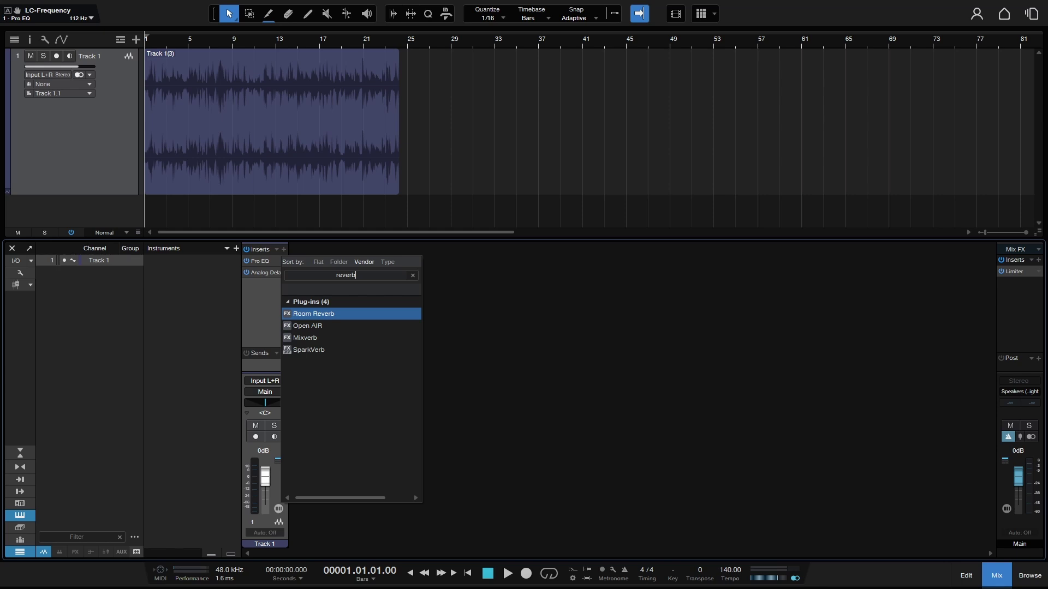
pyautogui.press('Return')
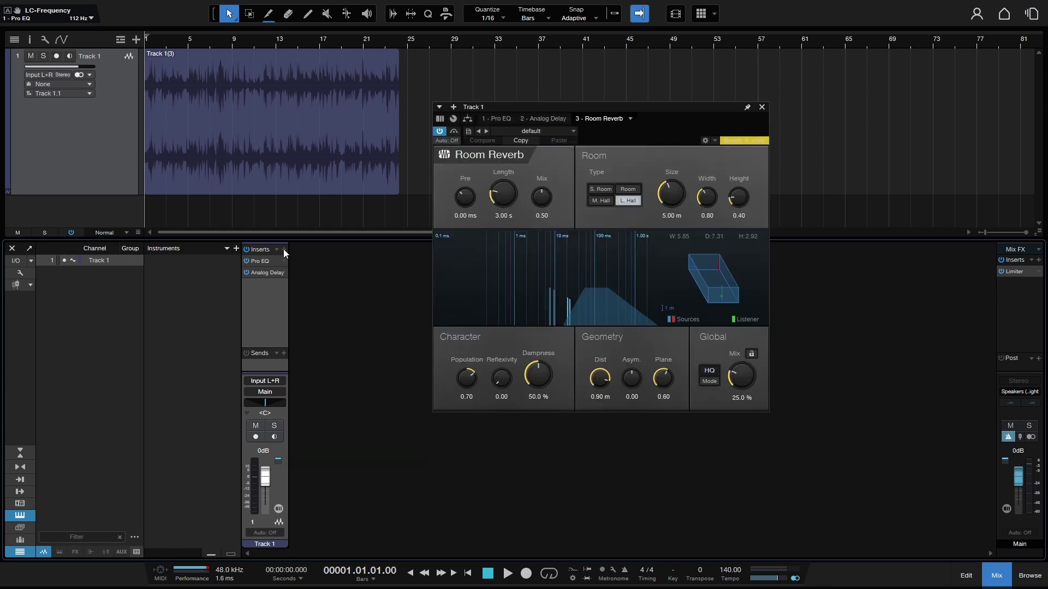
pyautogui.click(991, 575)
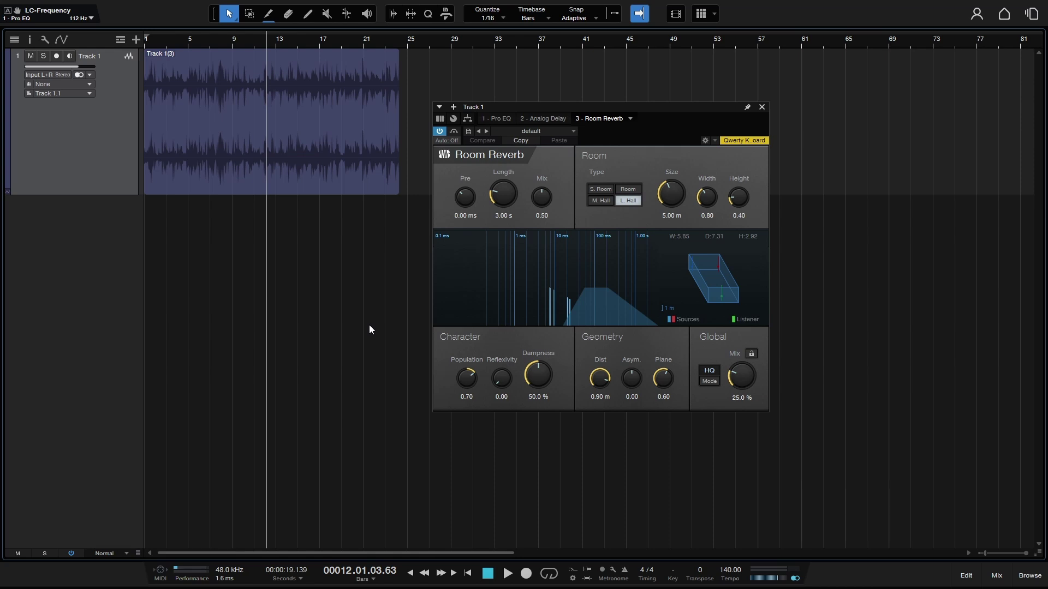
# Play the track and lower the Room Reverb global mix to 14%.
pyautogui.press('space')
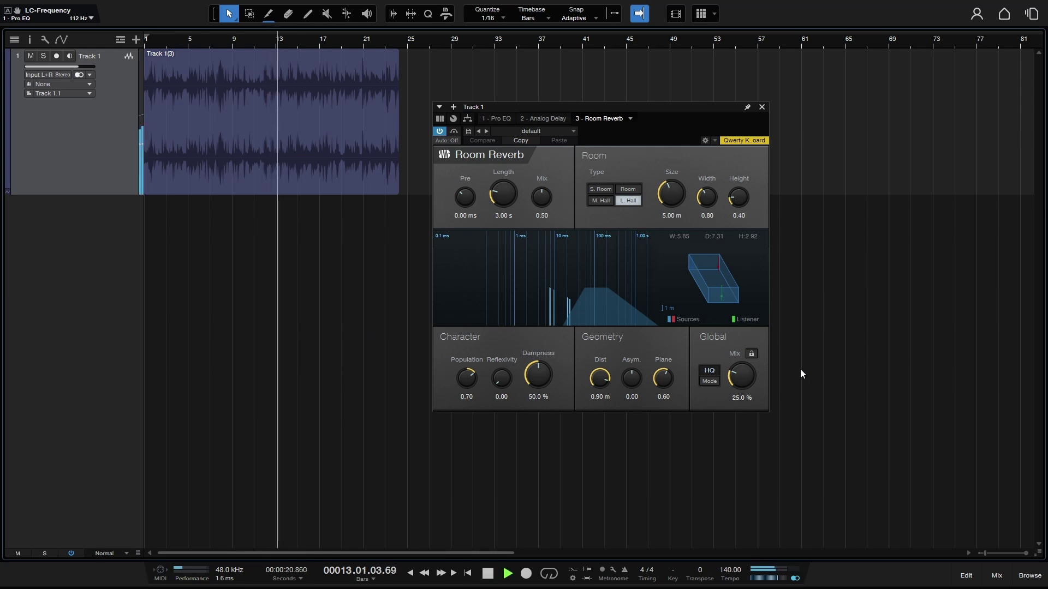
pyautogui.moveTo(741, 374); pyautogui.dragTo(743, 385)
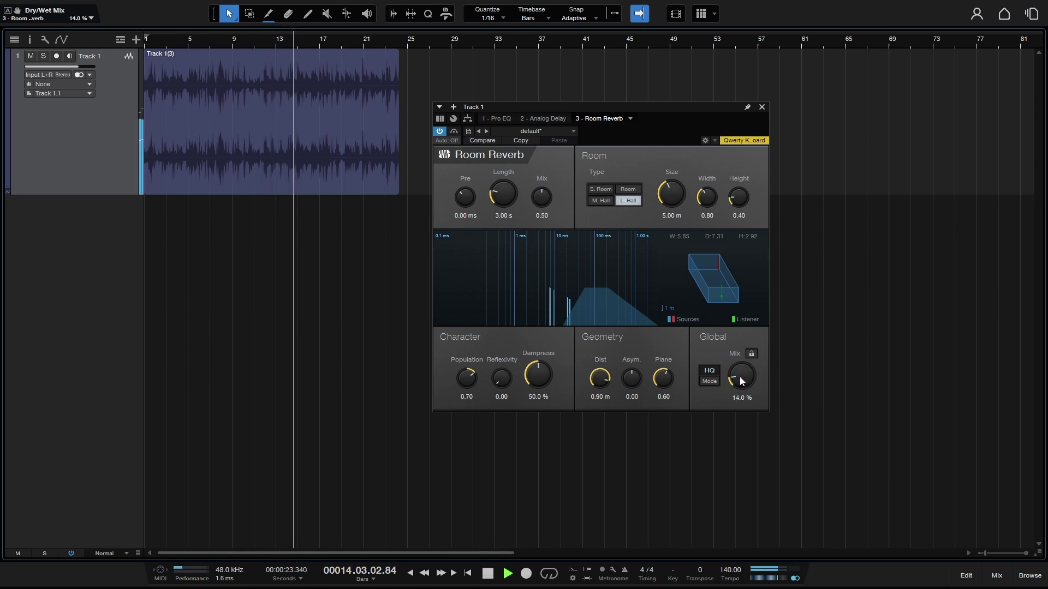
# Lower the Analog Delay dry/wet mix to 9% during playback, and view Pro EQ.
pyautogui.click(551, 118)
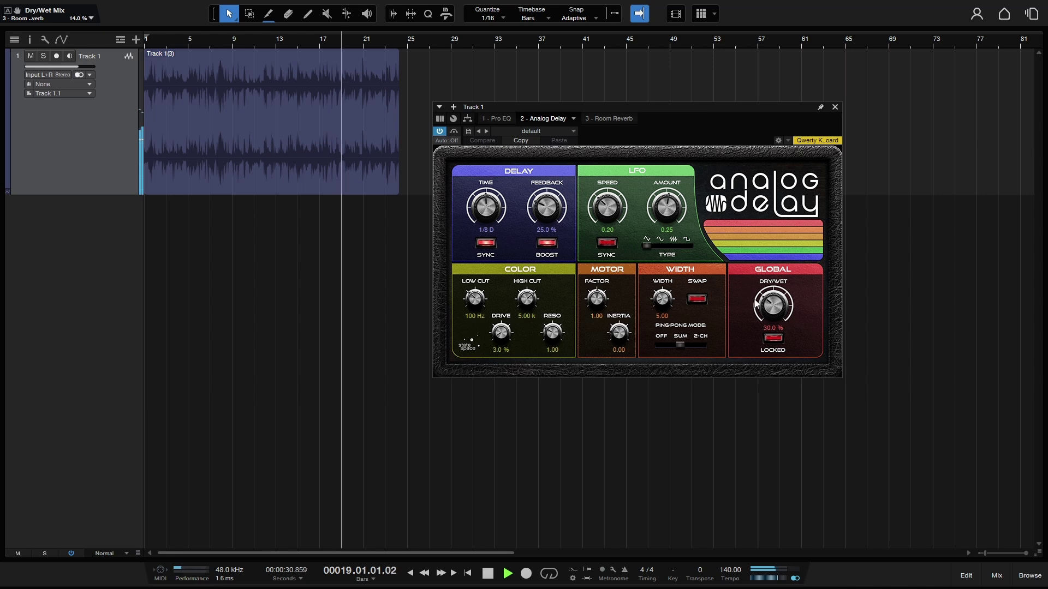
pyautogui.moveTo(755, 303); pyautogui.dragTo(775, 328)
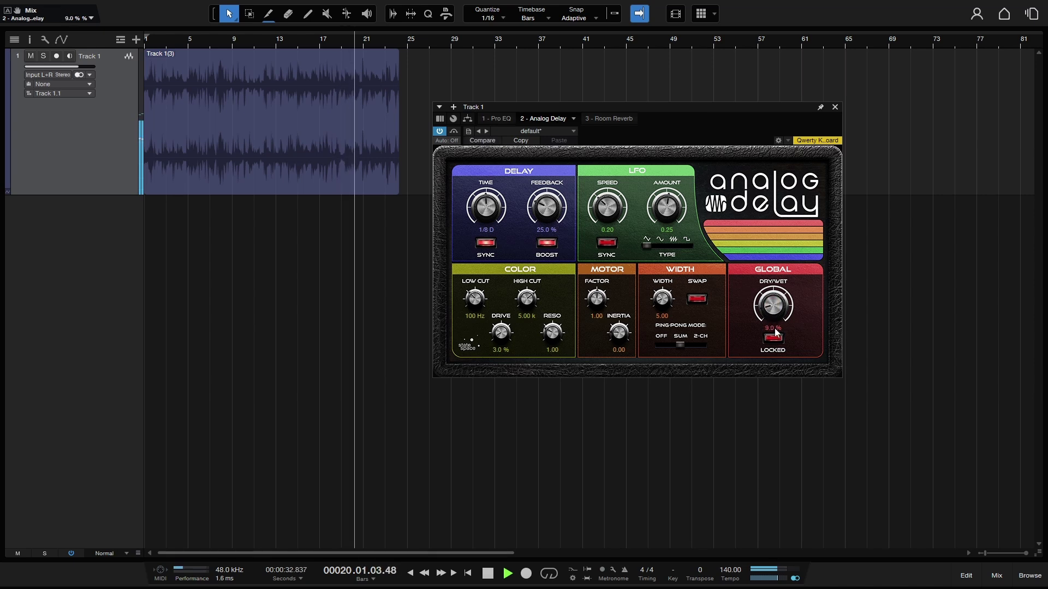
pyautogui.click(496, 118)
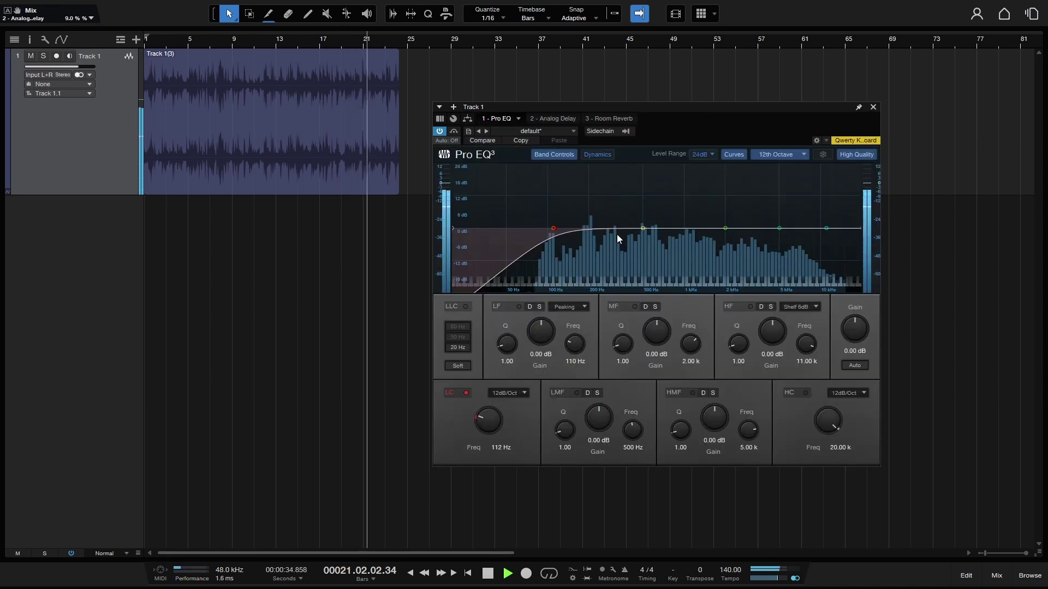
# Reduce the Room Reverb global mix to 10%, stop playback and close the plug-in window.
pyautogui.click(612, 119)
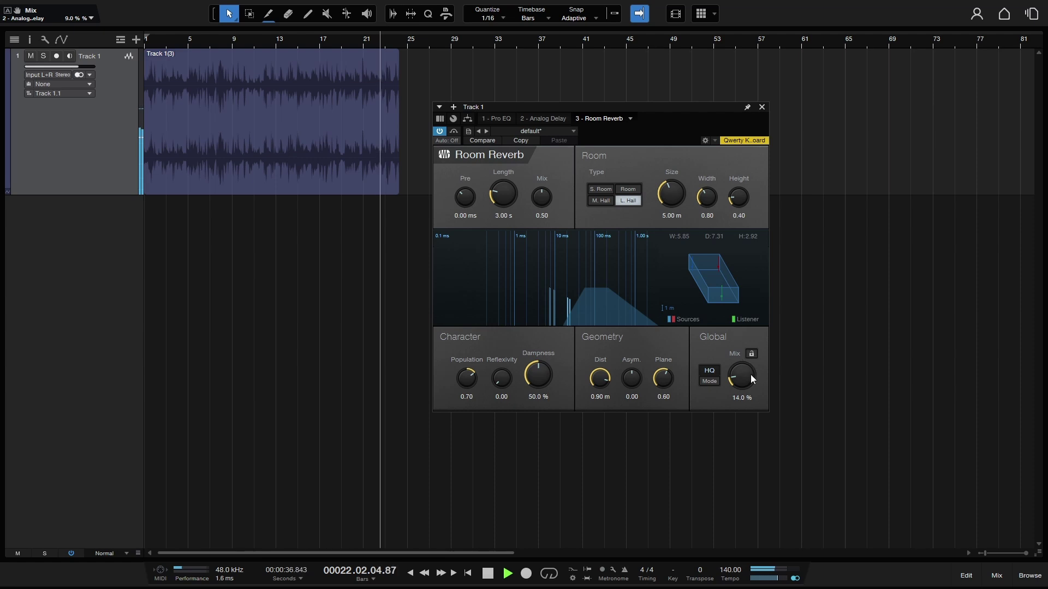
pyautogui.scroll(-4, 751, 375)
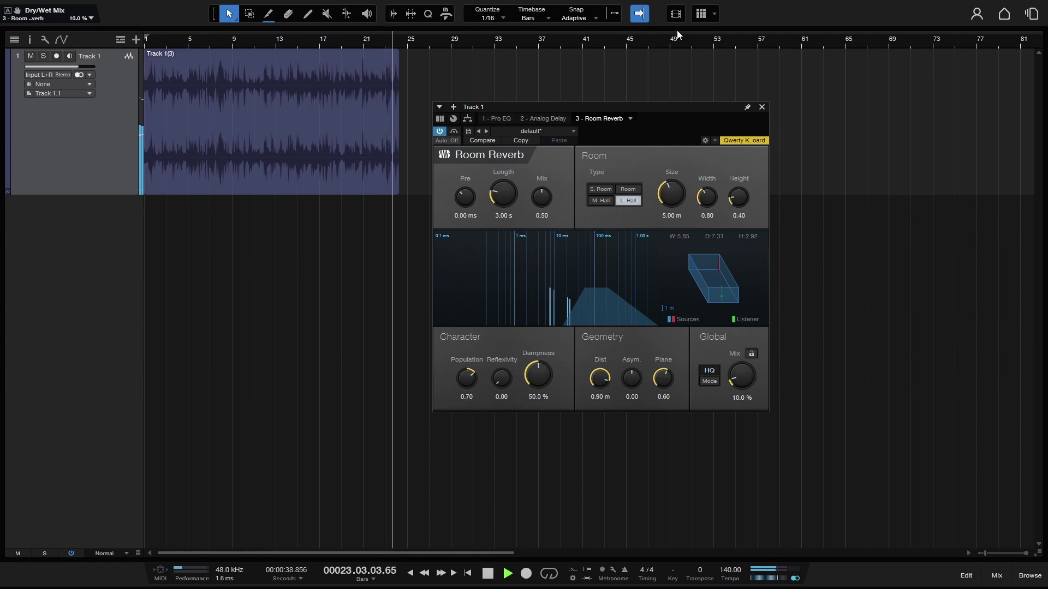
pyautogui.press('space')
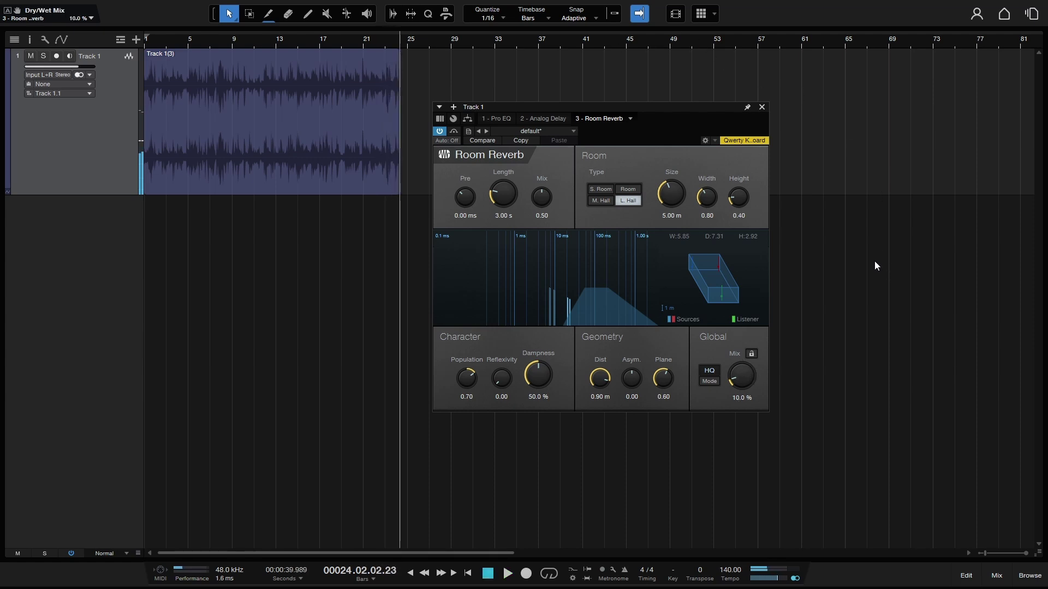
pyautogui.click(762, 108)
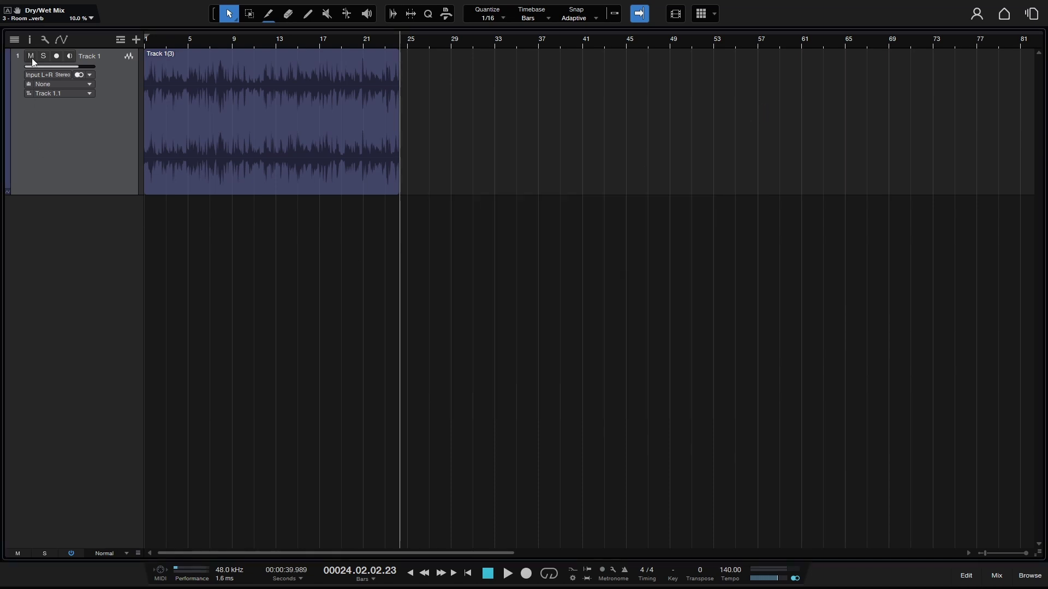
# Show the Track 1 inspector and view Room Reverb from its inserts list, closing the plug-in window again.
pyautogui.click(30, 40)
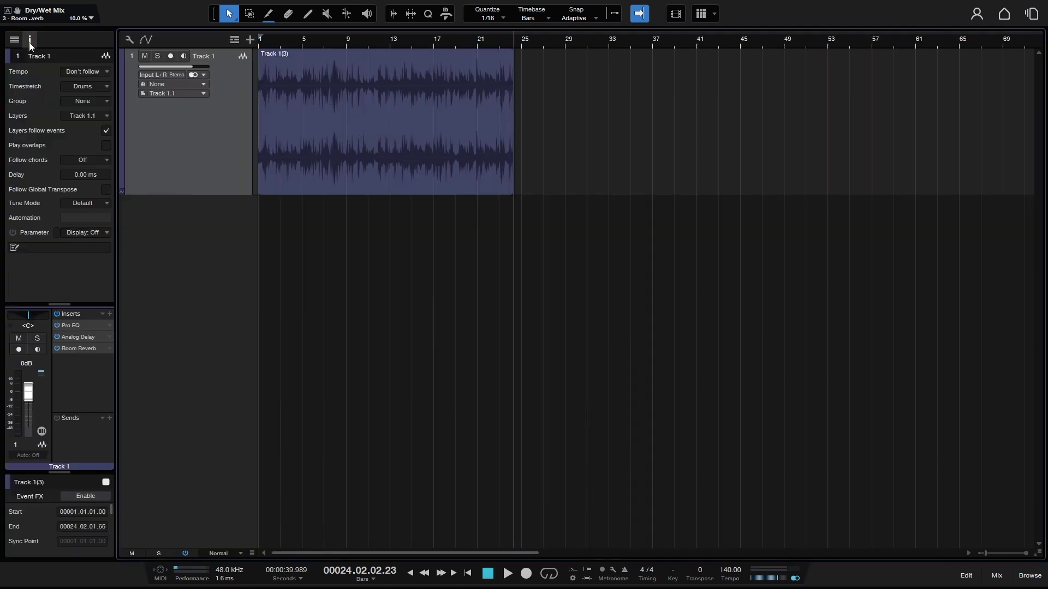
pyautogui.click(75, 350)
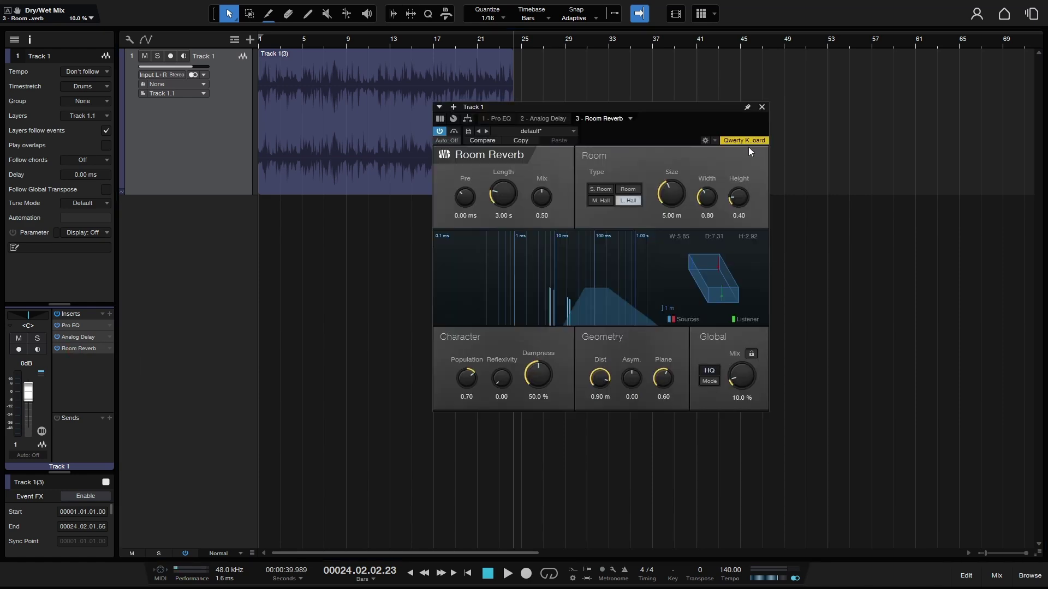
pyautogui.click(762, 107)
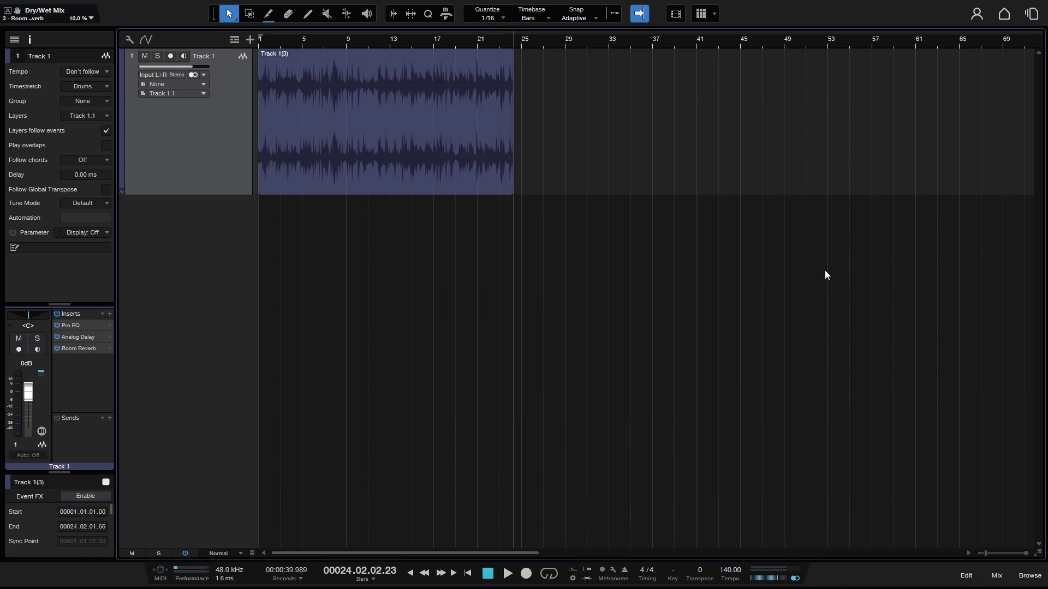
# Show the mix console, view Analog Delay from the Track 1 inserts, and briefly expand its inline parameters in the channel.
pyautogui.click(997, 576)
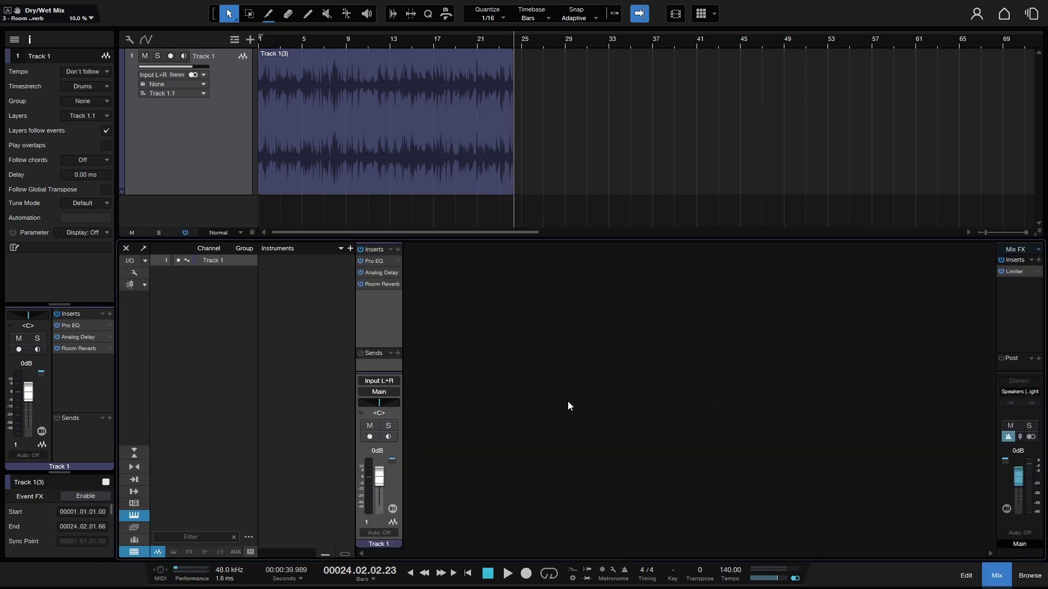
pyautogui.click(377, 274)
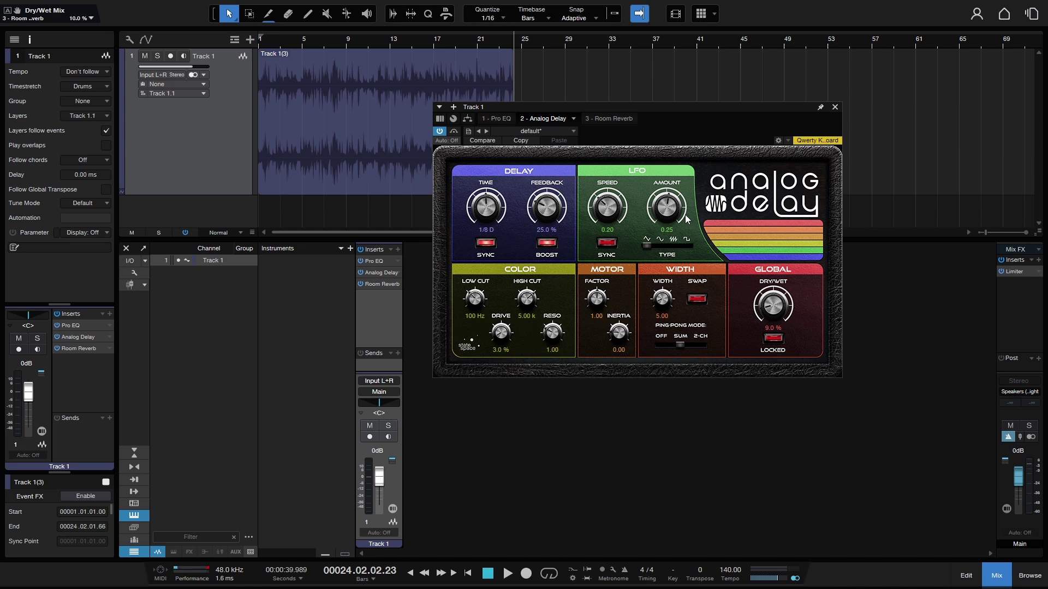
pyautogui.click(834, 107)
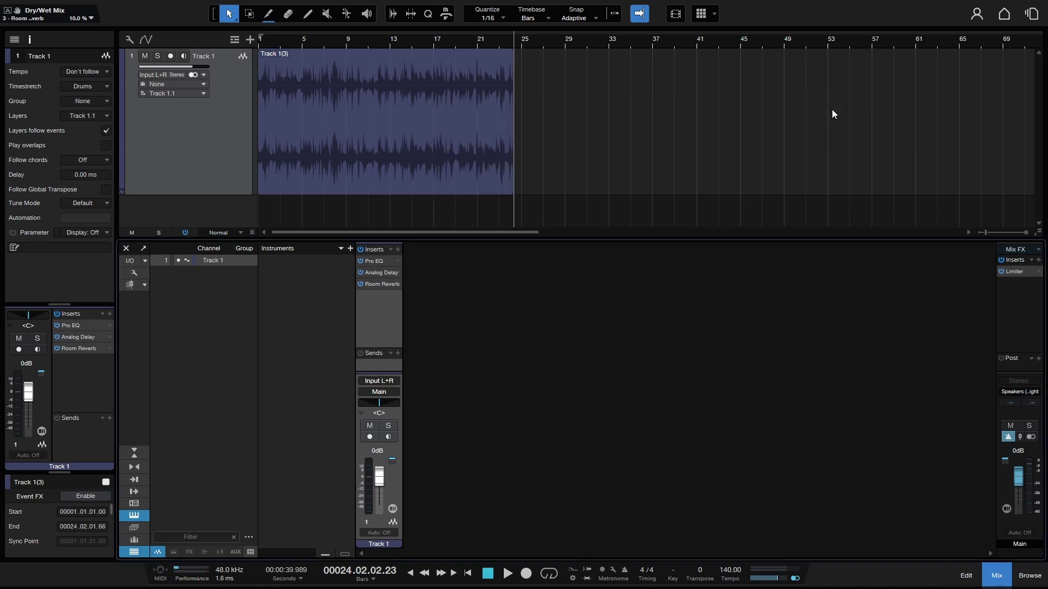
pyautogui.click(372, 277)
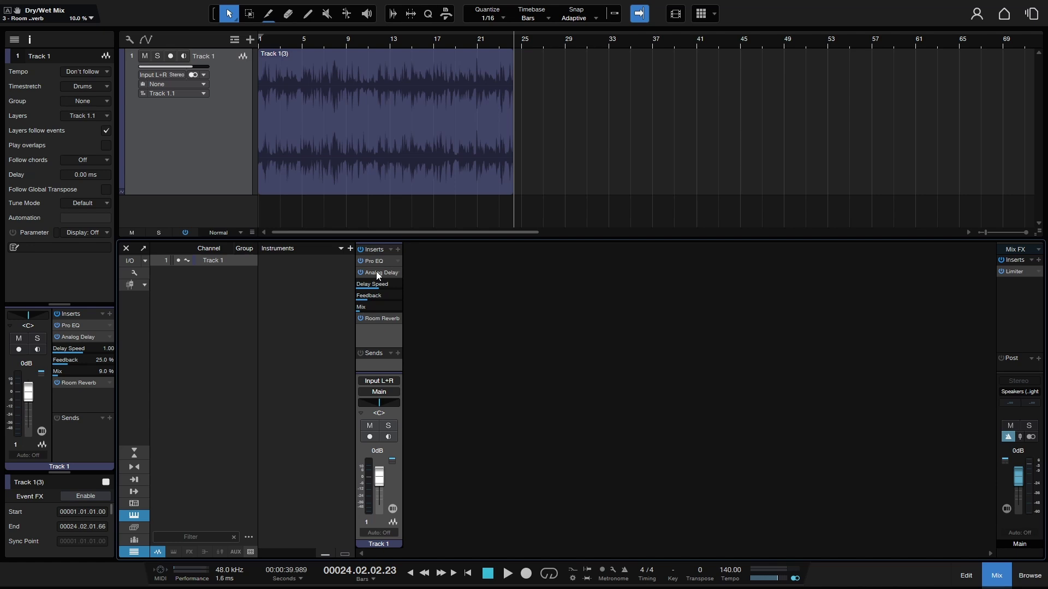
pyautogui.click(377, 274)
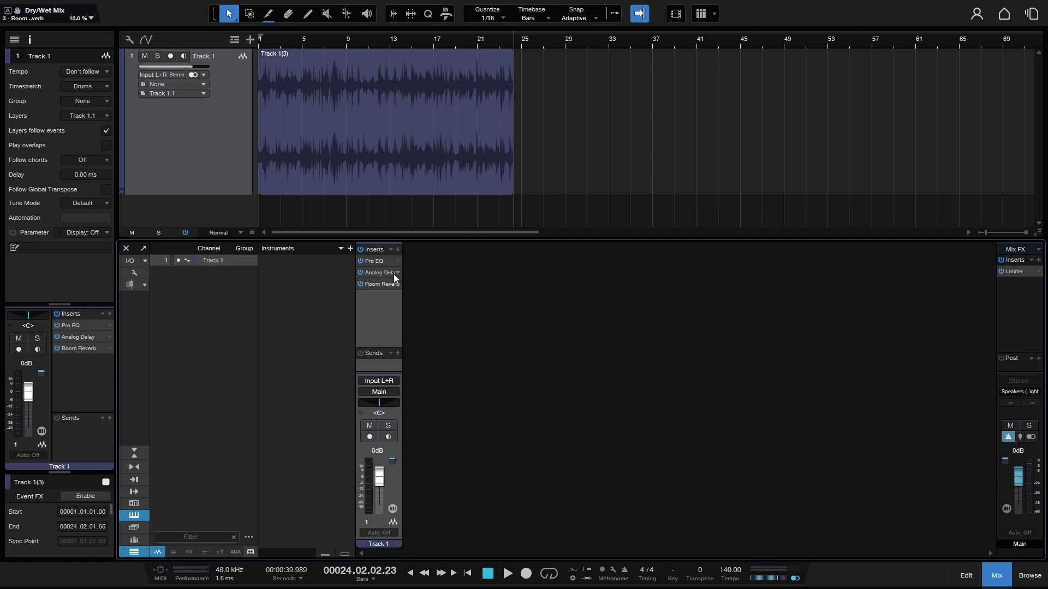
# Open Pro EQ from the console inserts and view Room Reverb and Analog Delay in the same plug-in window before returning to Pro EQ.
pyautogui.doubleClick(376, 260)
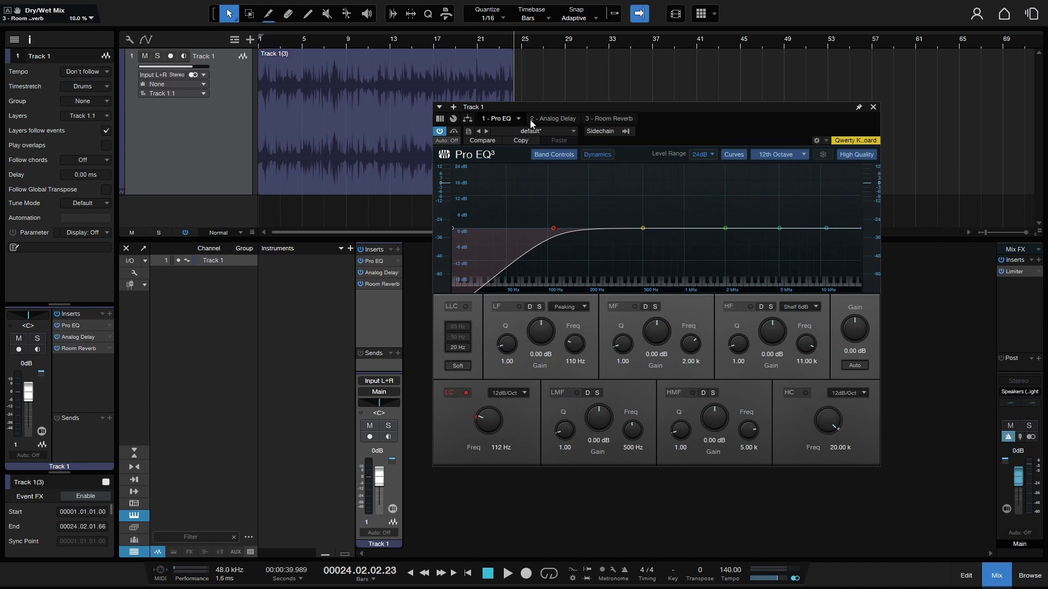
pyautogui.click(611, 119)
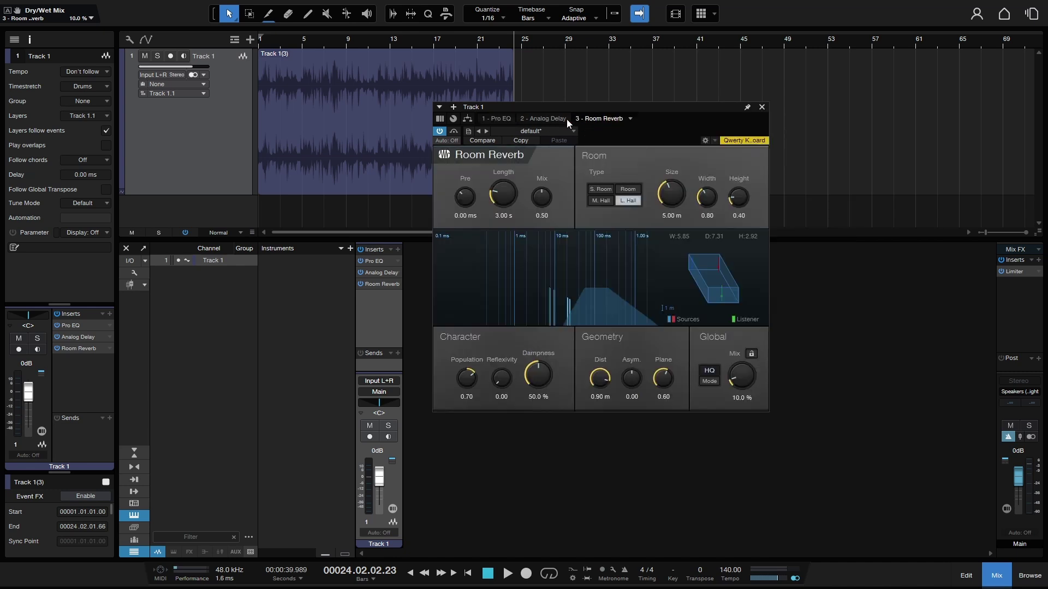
pyautogui.click(545, 119)
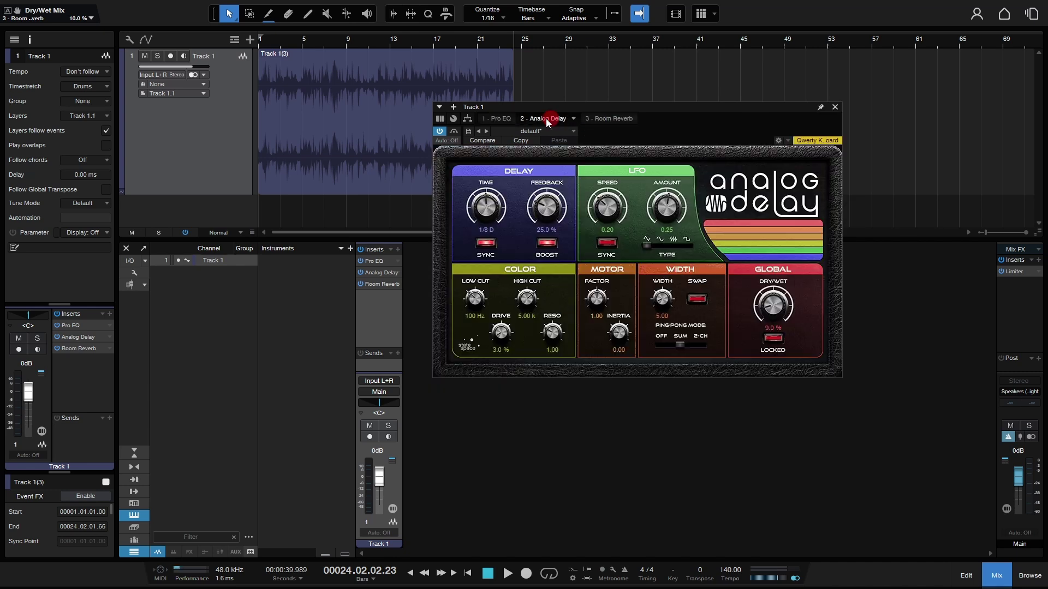
pyautogui.click(496, 119)
# Within the plug-in window, move Pro EQ to the end of the effect chain and back to first place.
pyautogui.moveTo(495, 118); pyautogui.dragTo(644, 126)
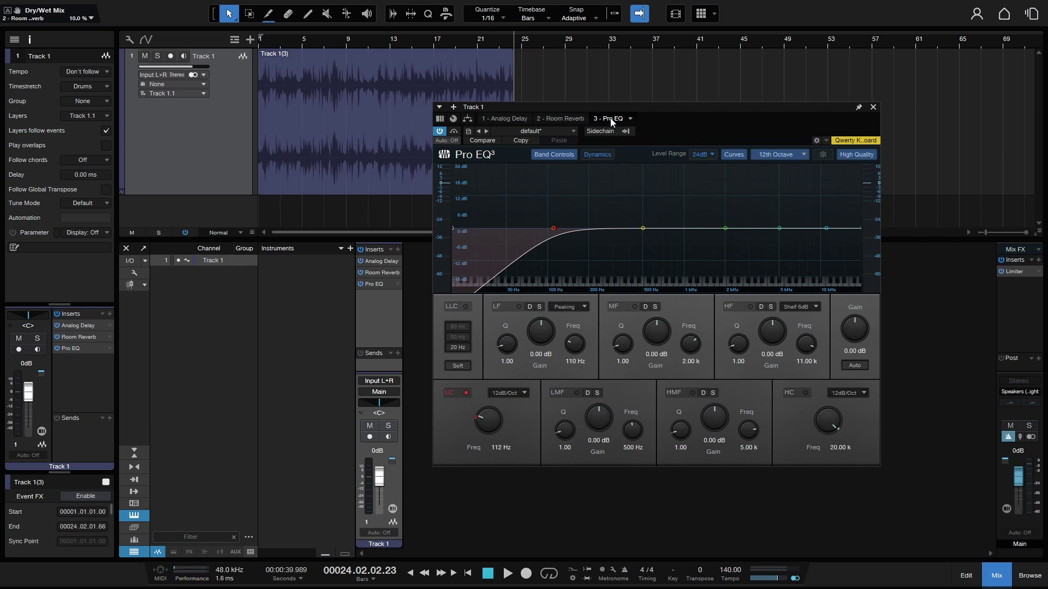
pyautogui.moveTo(611, 120); pyautogui.dragTo(510, 118)
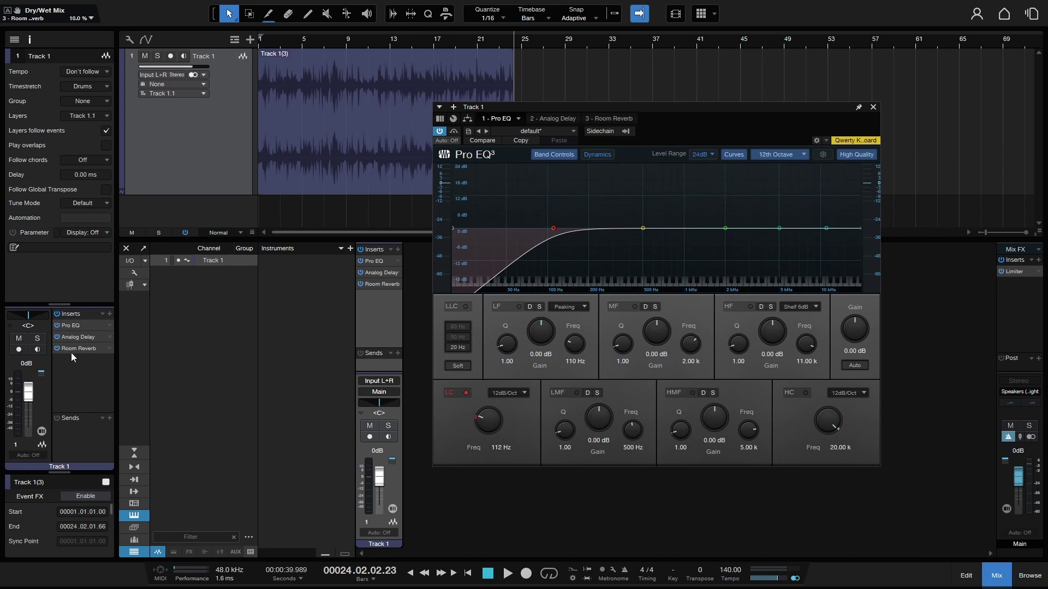
# Move Pro EQ below Room Reverb in the inspector inserts, return it to first place in the console inserts, and close its window.
pyautogui.moveTo(77, 325); pyautogui.dragTo(77, 355)
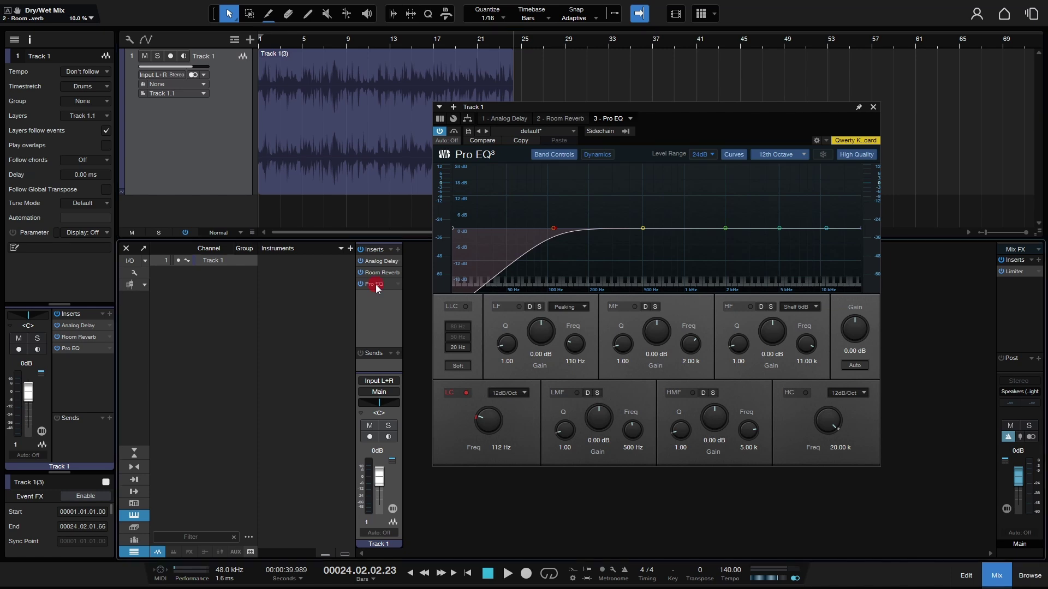
pyautogui.moveTo(375, 284); pyautogui.dragTo(377, 258)
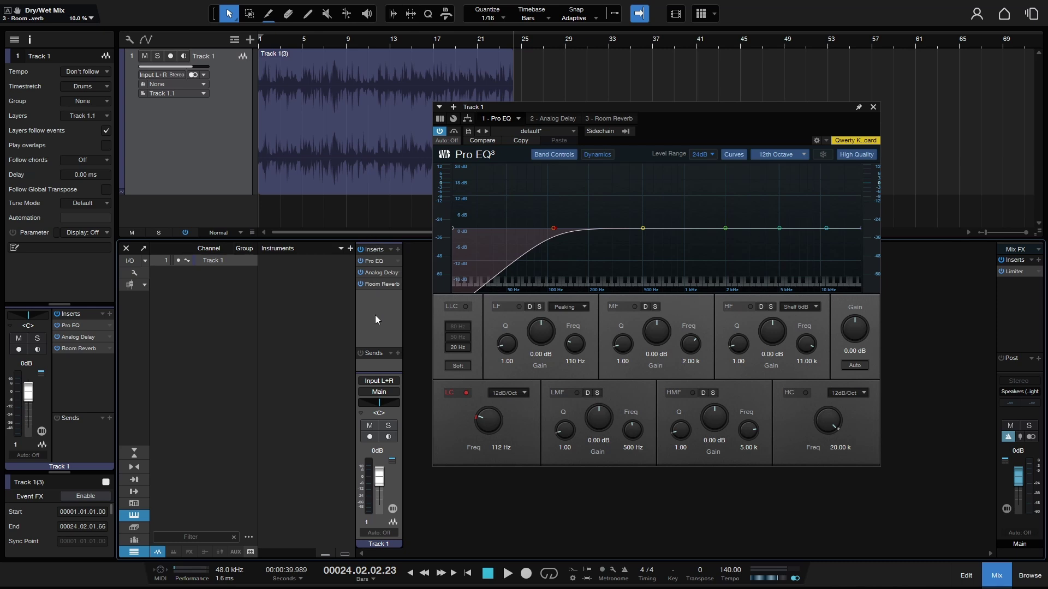
pyautogui.click(873, 108)
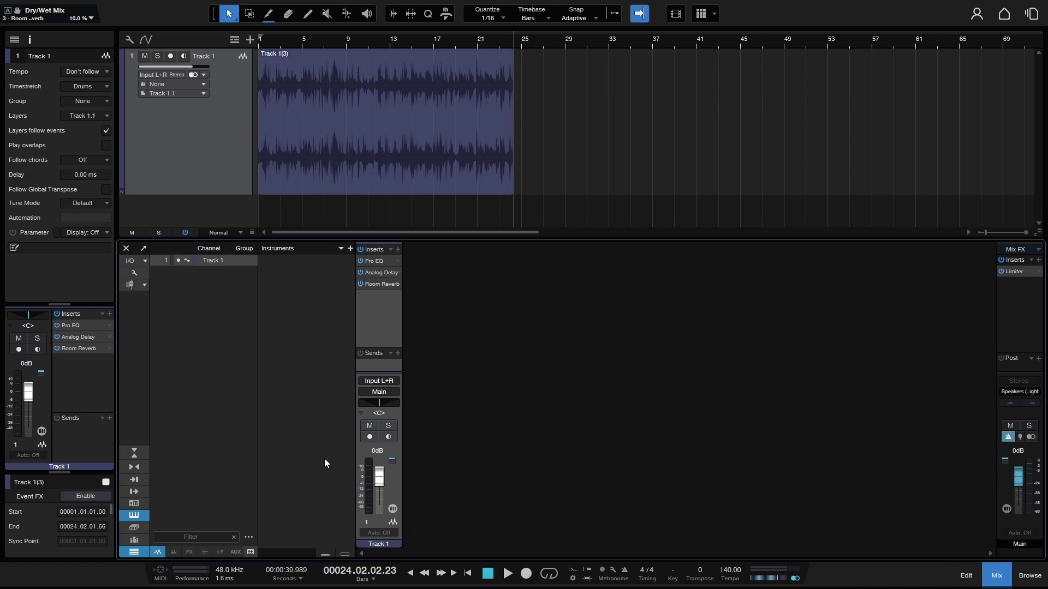
# Open the Track 1 channel editor, view each inserted effect, return to the channel overview and close the window.
pyautogui.click(391, 509)
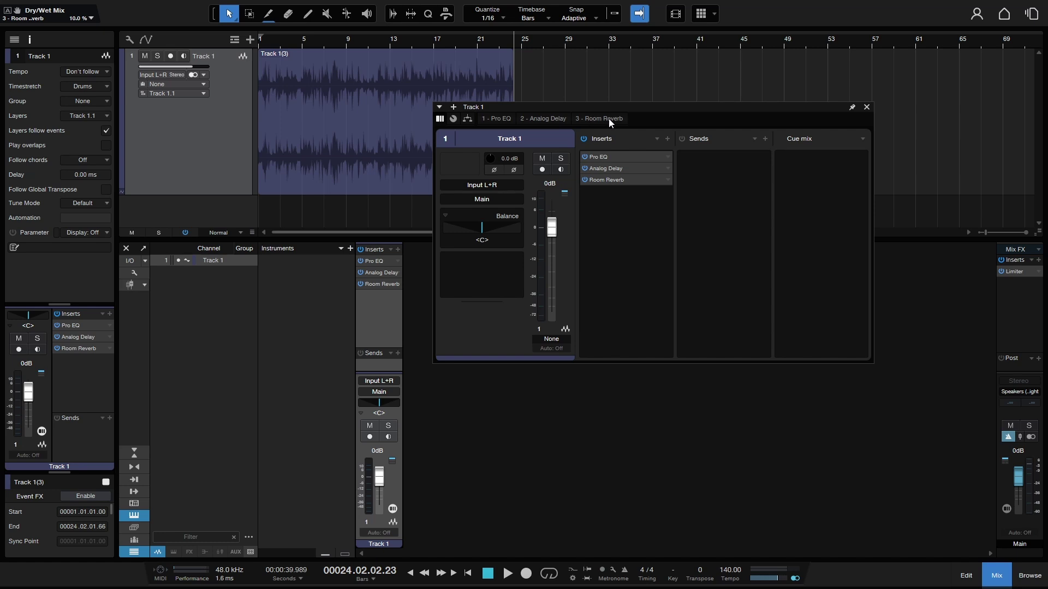
pyautogui.click(544, 119)
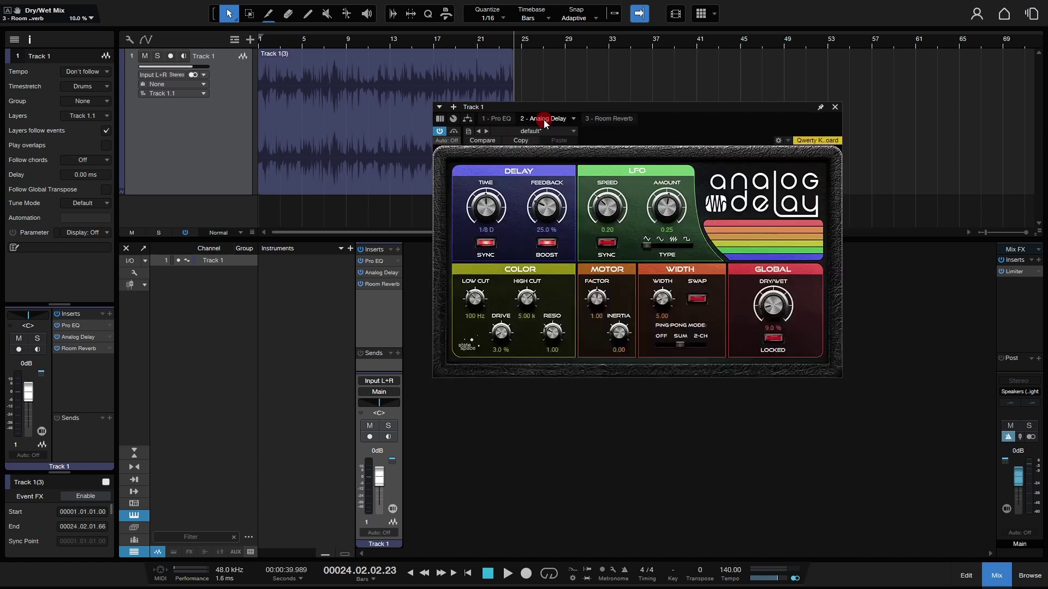
pyautogui.click(604, 119)
pyautogui.click(501, 119)
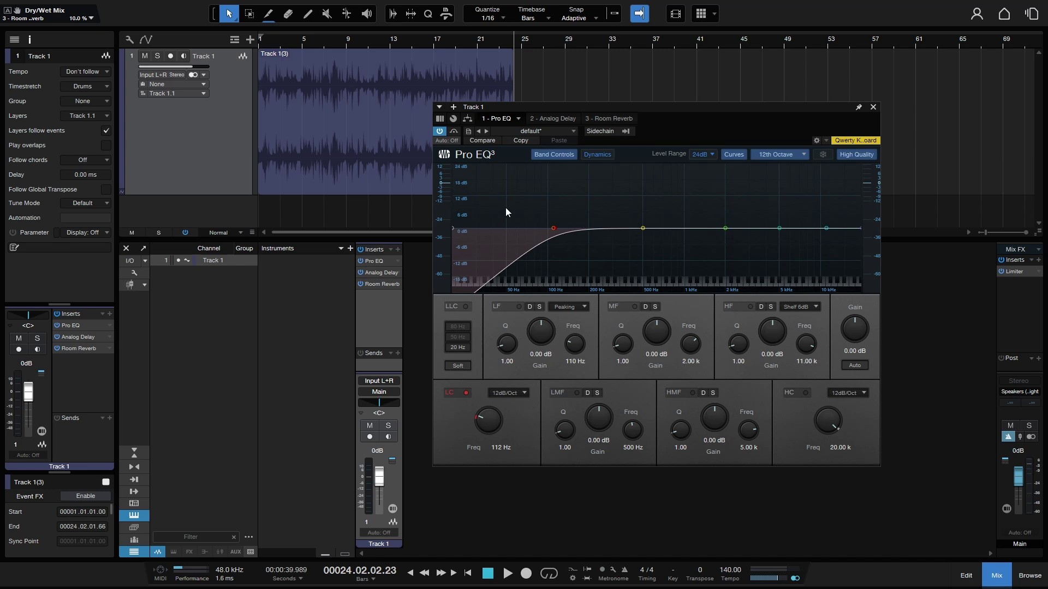
pyautogui.click(374, 273)
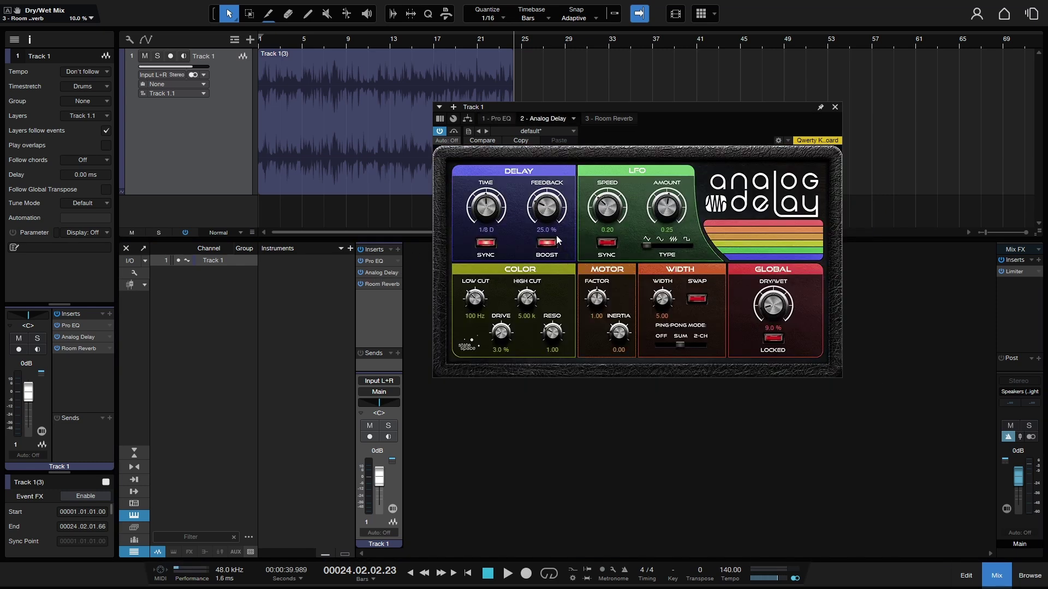
pyautogui.click(440, 120)
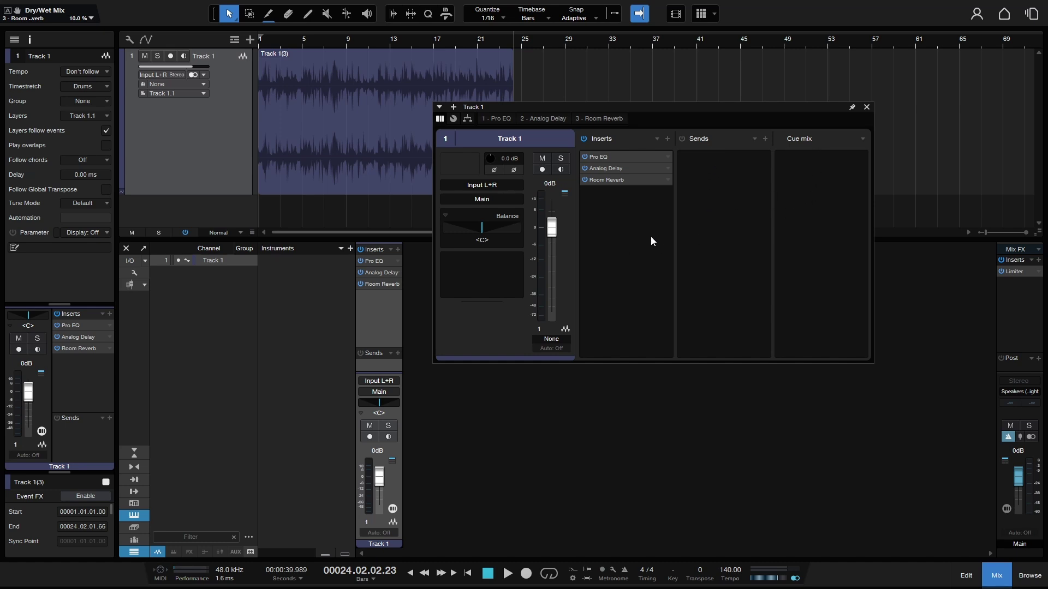
pyautogui.click(866, 107)
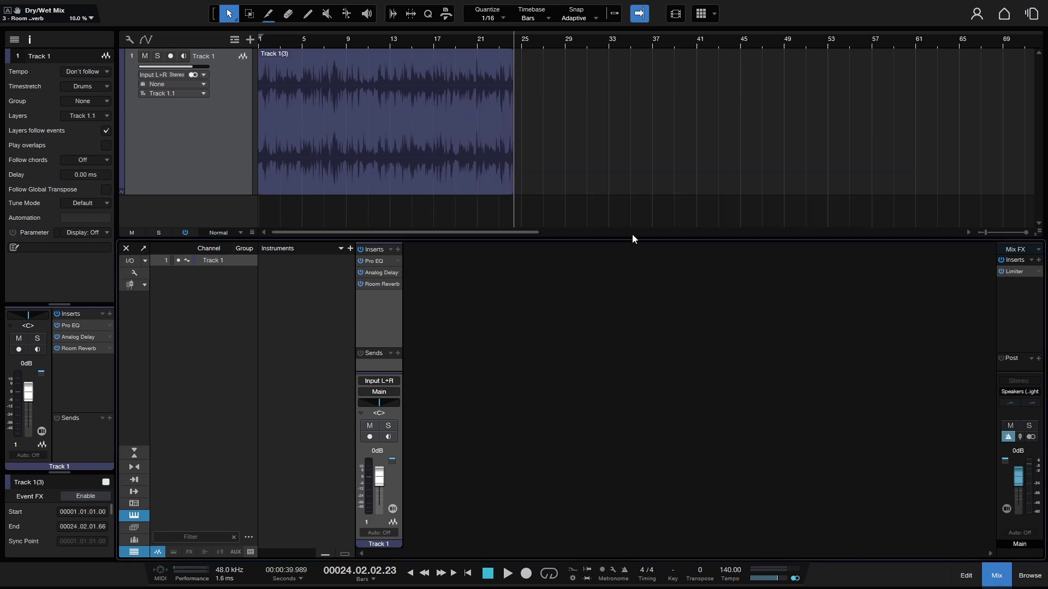
# Remove Room Reverb from the Track 1 inserts in the mix console, and undo the removal.
pyautogui.click(398, 285)
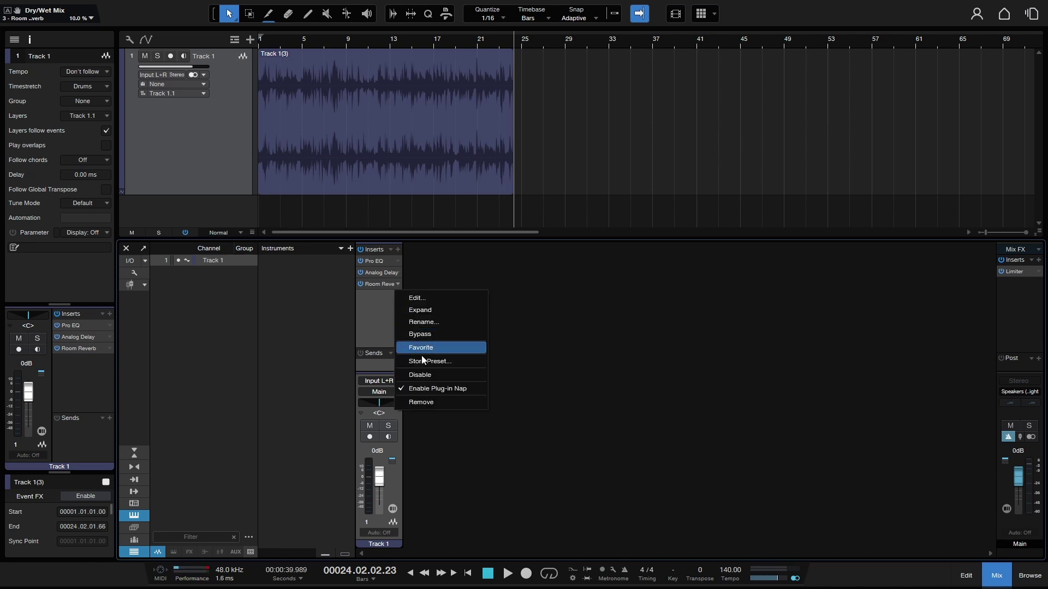
pyautogui.click(423, 403)
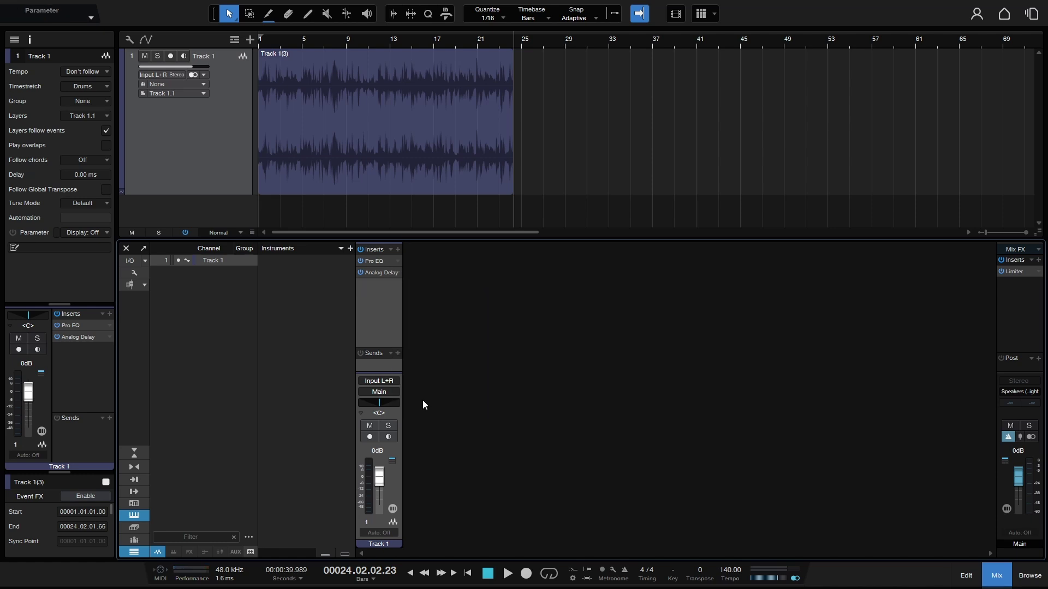
pyautogui.hotkey('ctrl', 'z')
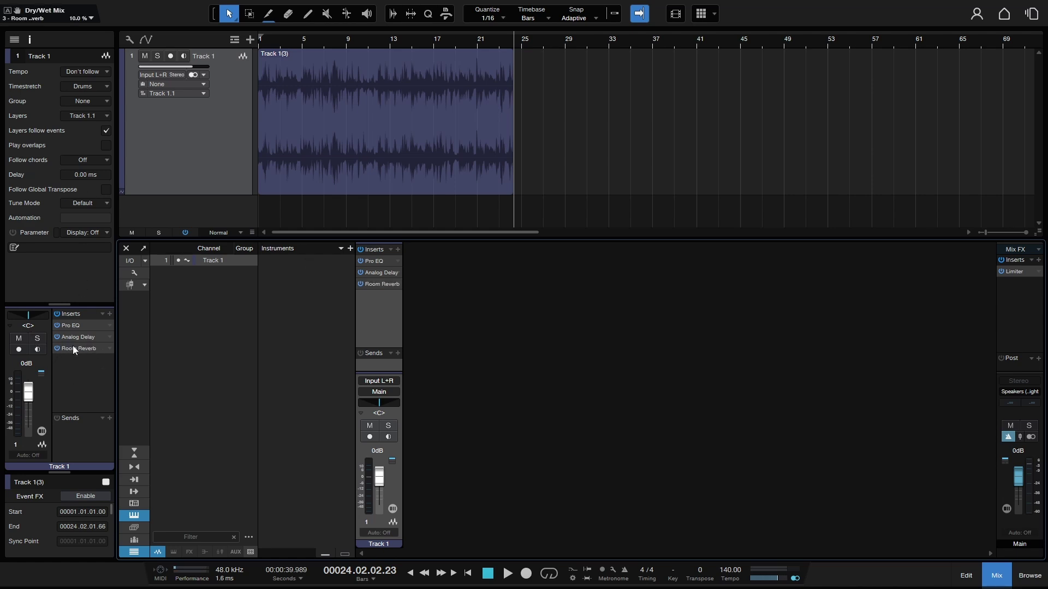
# Remove Room Reverb through the Track 1 inspector's inserts list, and undo that removal.
pyautogui.click(109, 349)
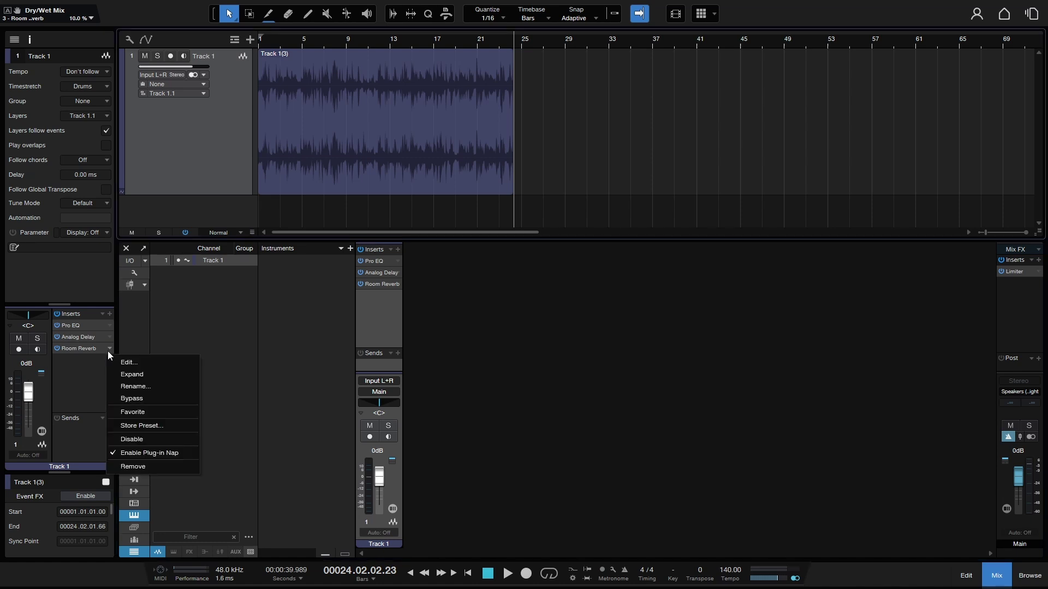
pyautogui.click(130, 468)
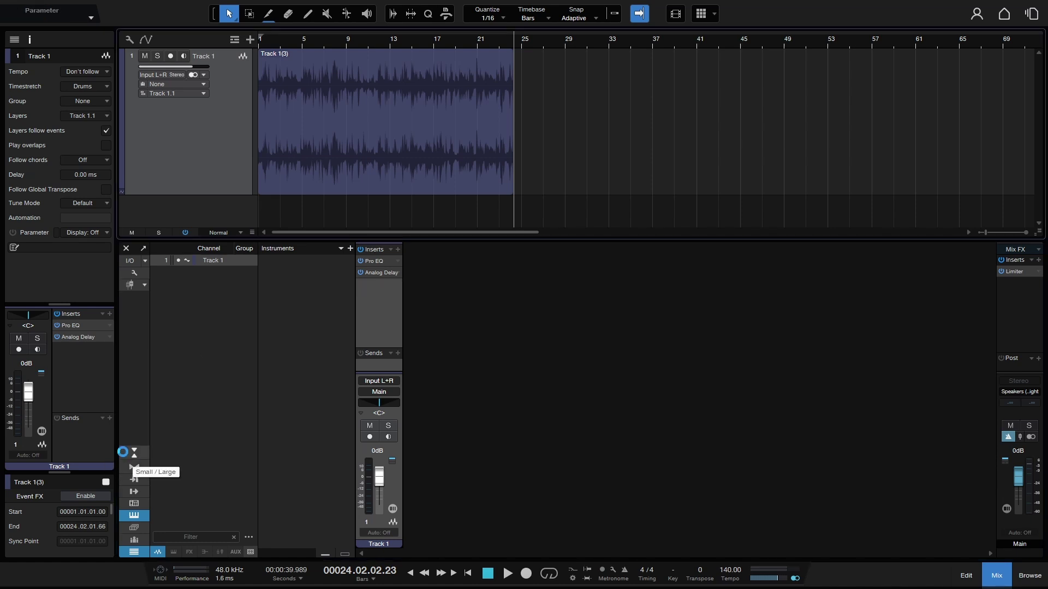
pyautogui.hotkey('ctrl', 'z')
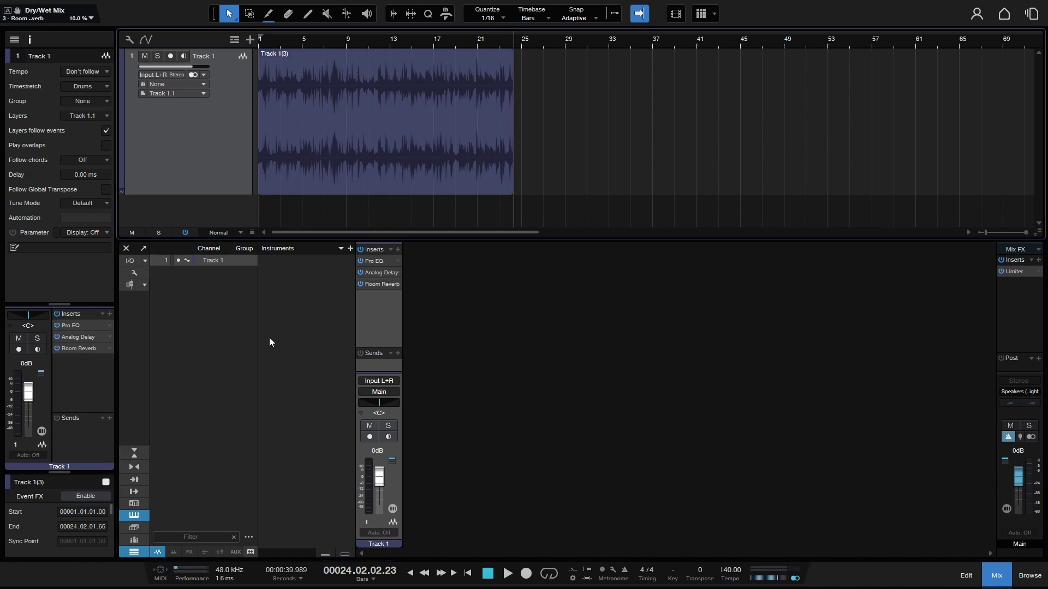
# Remove Room Reverb from the inserts in the Track 1 channel editor, undo the removal, and close the editor.
pyautogui.click(391, 509)
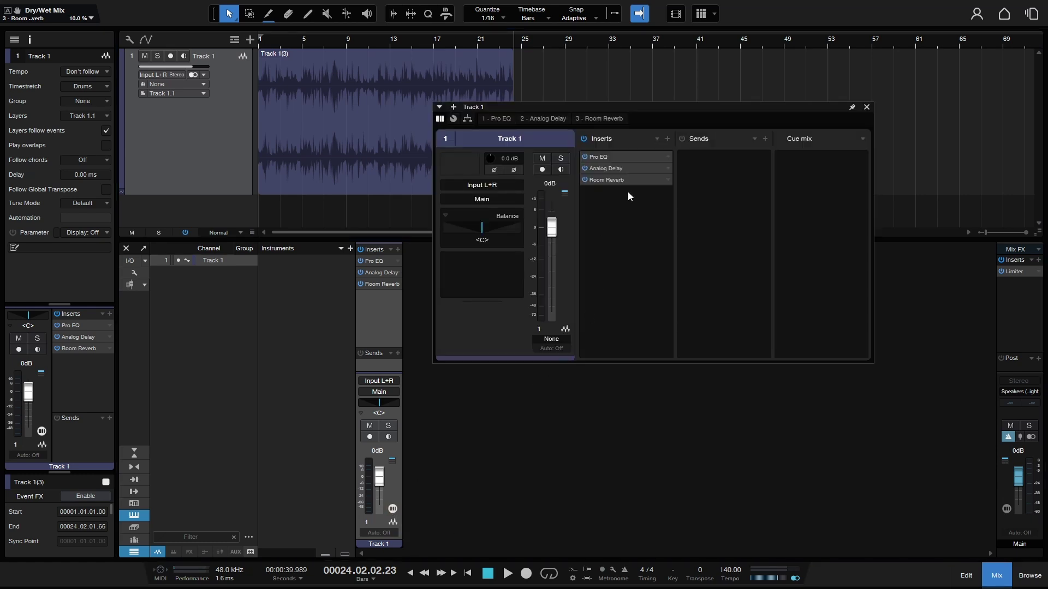
pyautogui.click(668, 181)
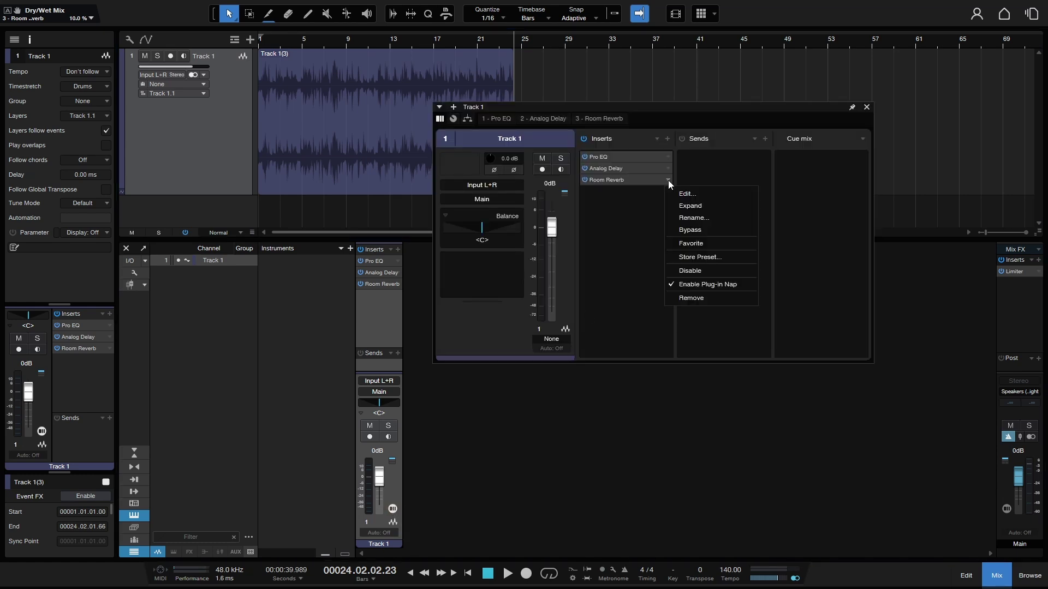
pyautogui.click(704, 298)
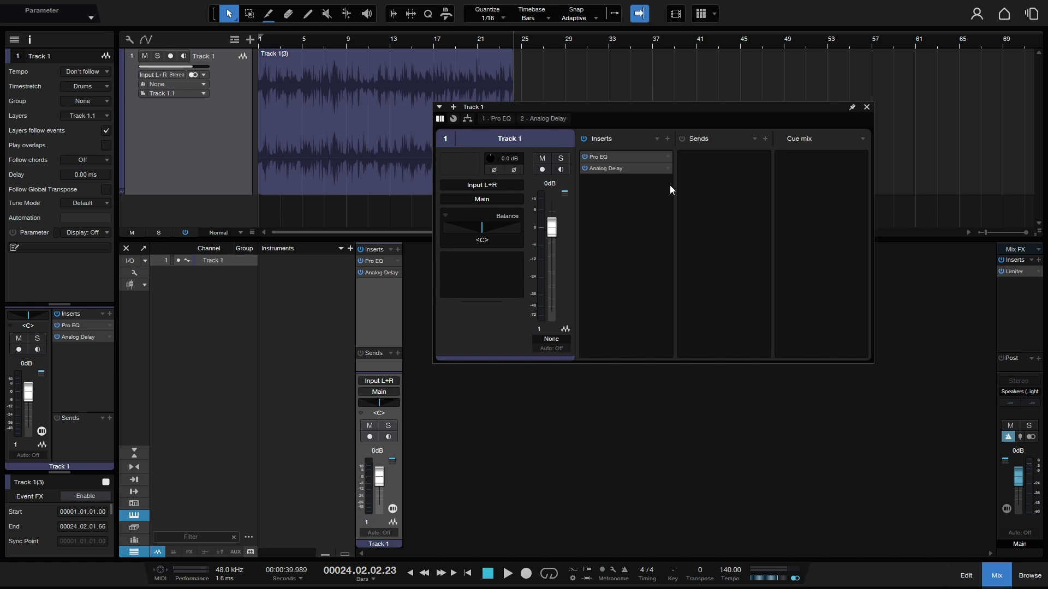
pyautogui.hotkey('ctrl', 'z')
pyautogui.click(866, 107)
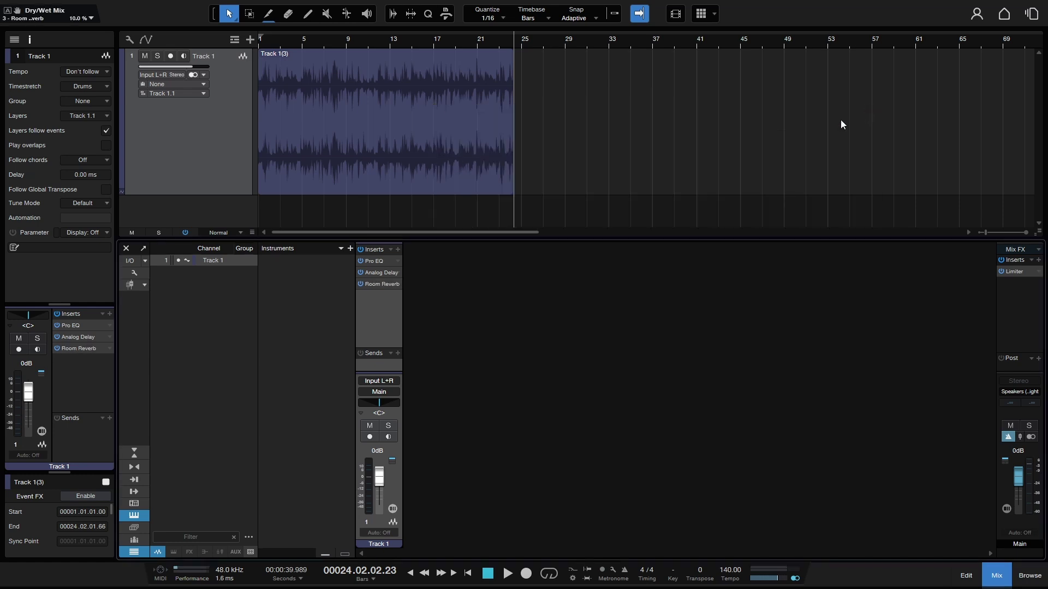
# Hide the track inspector and set the arrangement's track height to Medium.
pyautogui.click(31, 38)
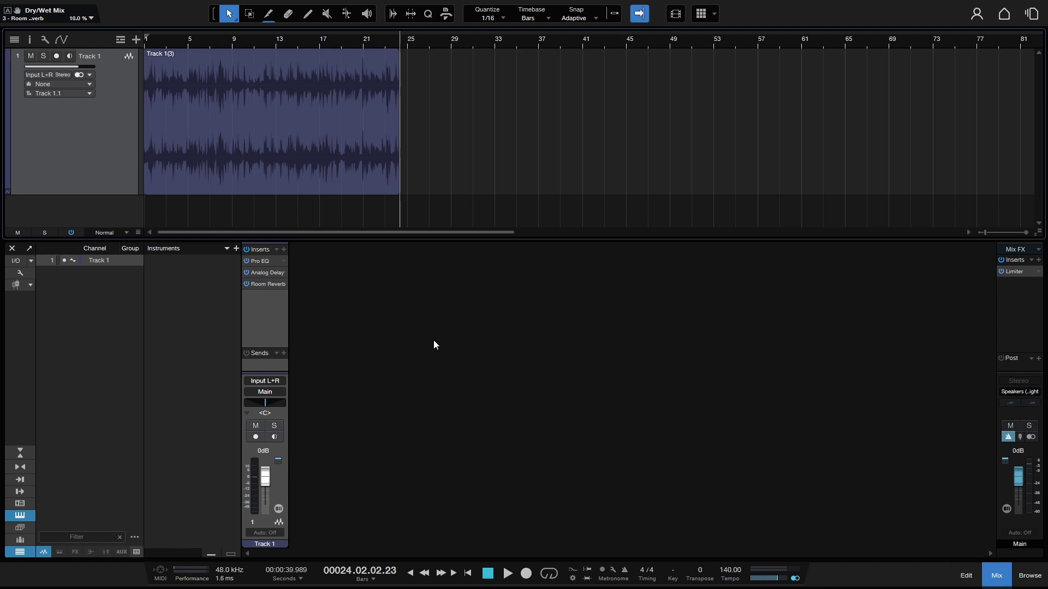
pyautogui.hotkey('shift', 'w')
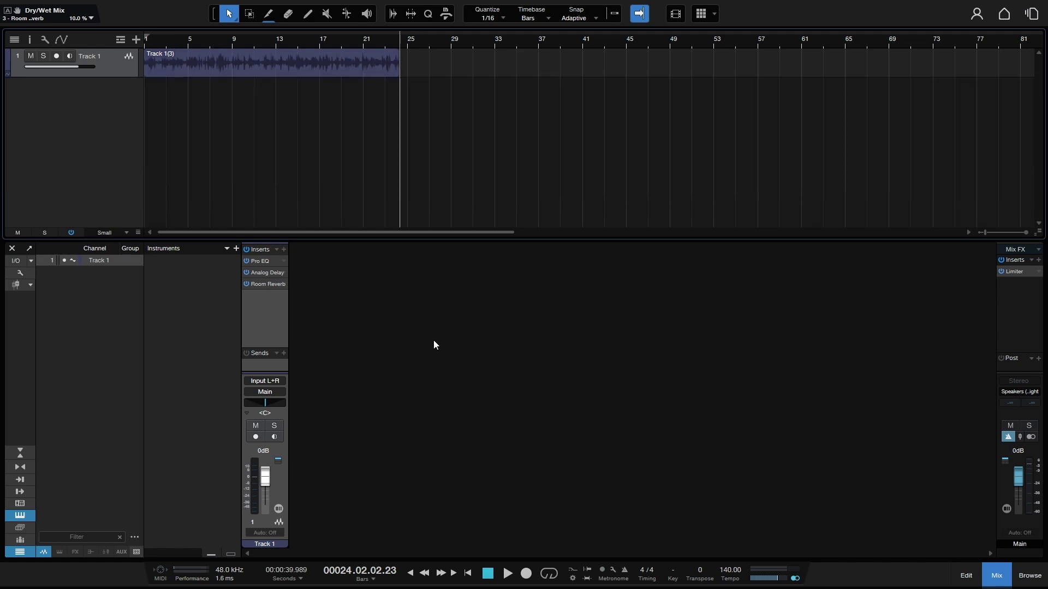
pyautogui.hotkey('shift', 'e')
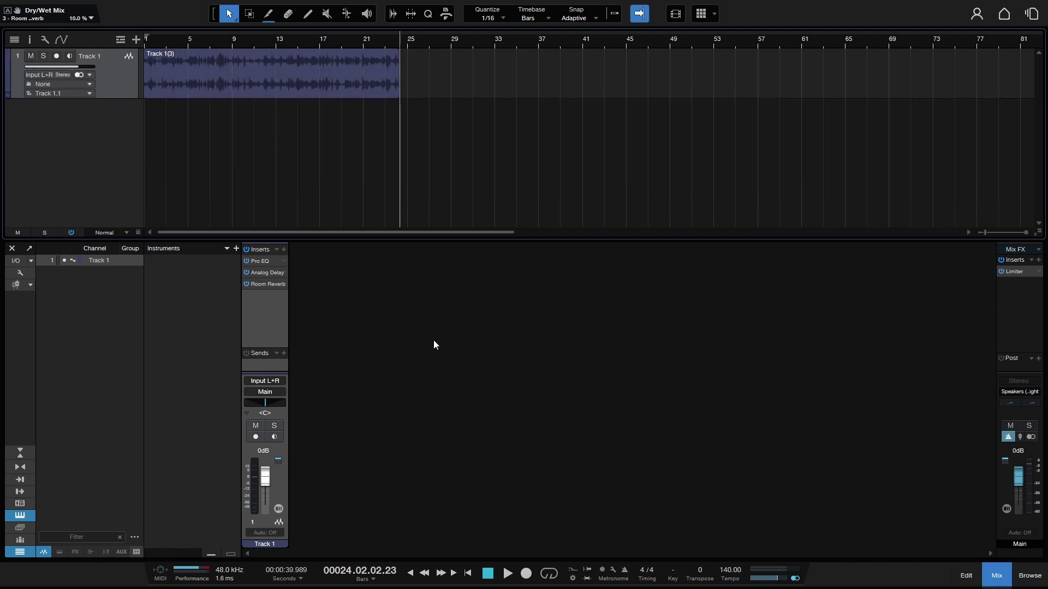
pyautogui.hotkey('shift', 'e')
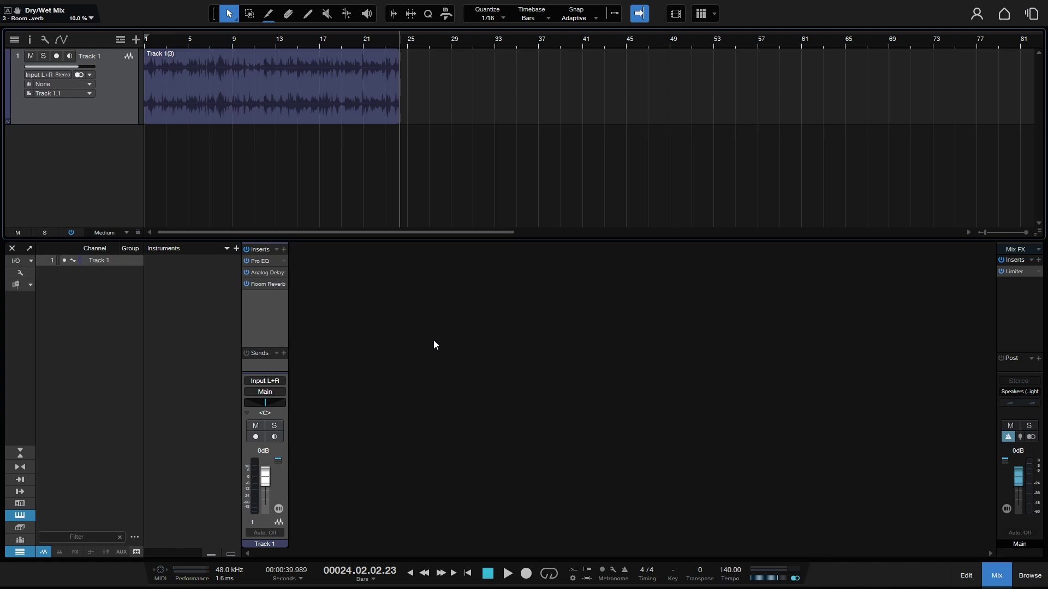
# Add one mono audio track named Vocal with Input L as input and Main as output.
pyautogui.press('t')
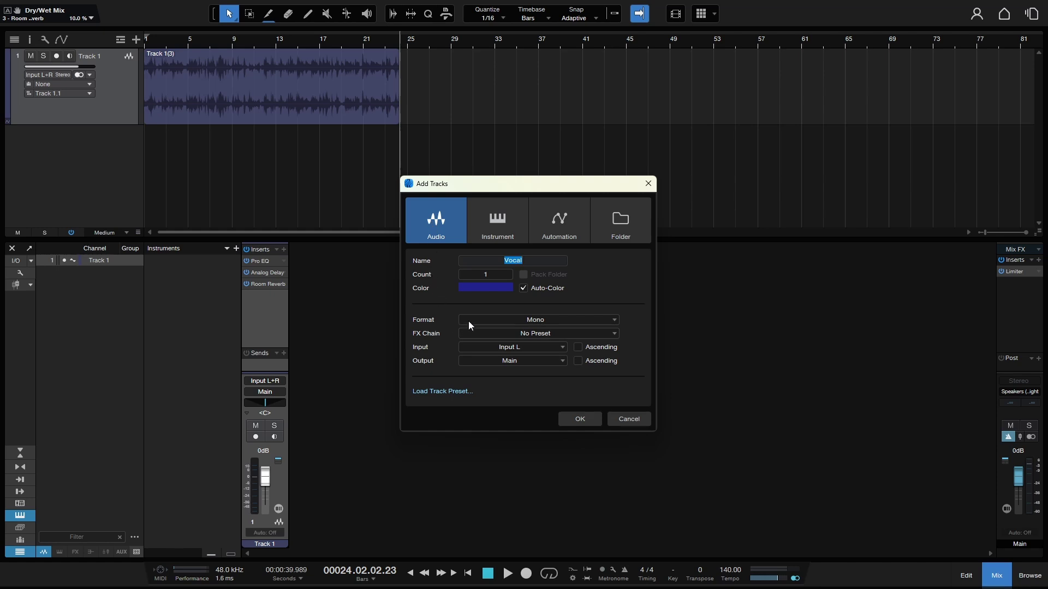
pyautogui.click(578, 420)
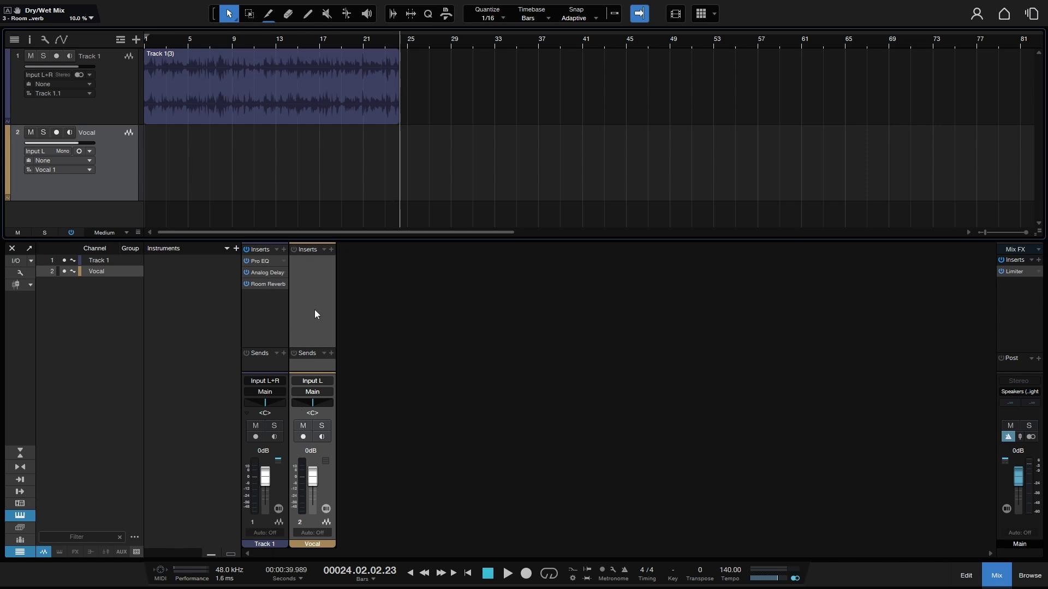
# View Track 1's Pro EQ, copy that effect to the Vocal channel's inserts, and undo the copy.
pyautogui.click(257, 260)
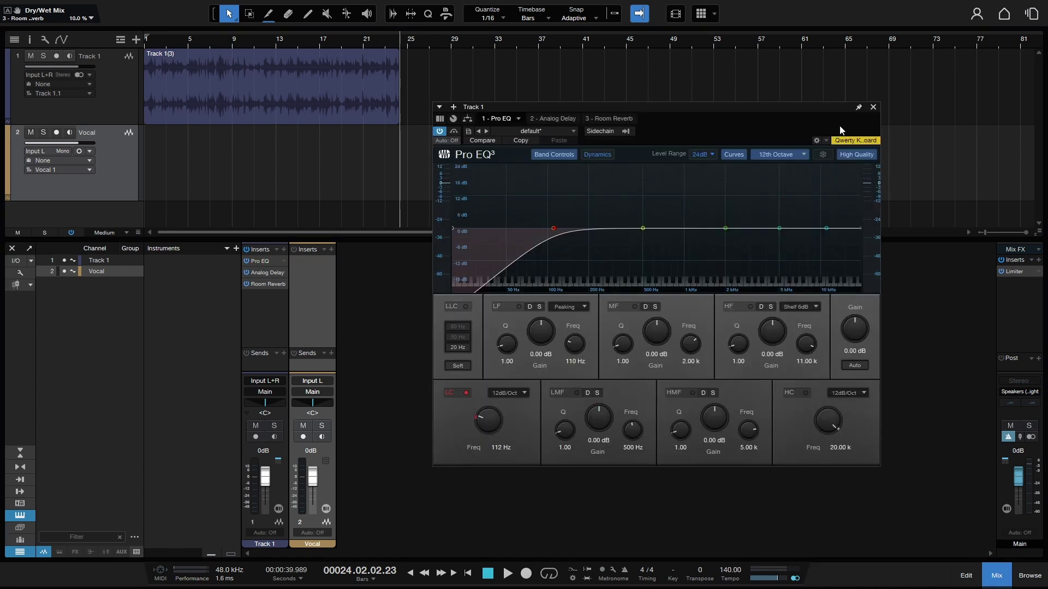
pyautogui.click(873, 108)
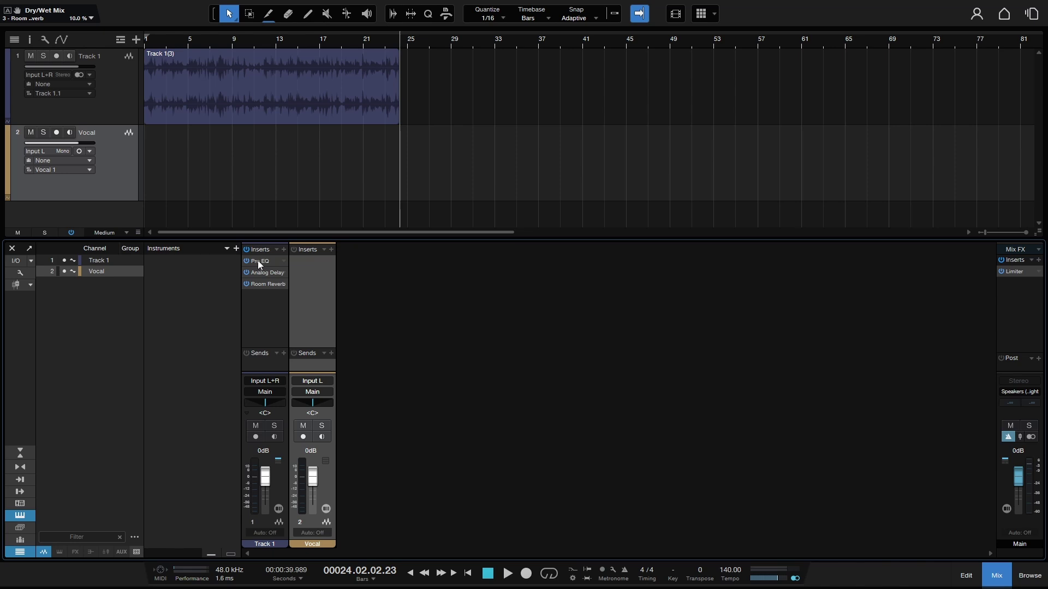
pyautogui.moveTo(258, 261); pyautogui.dragTo(305, 266)
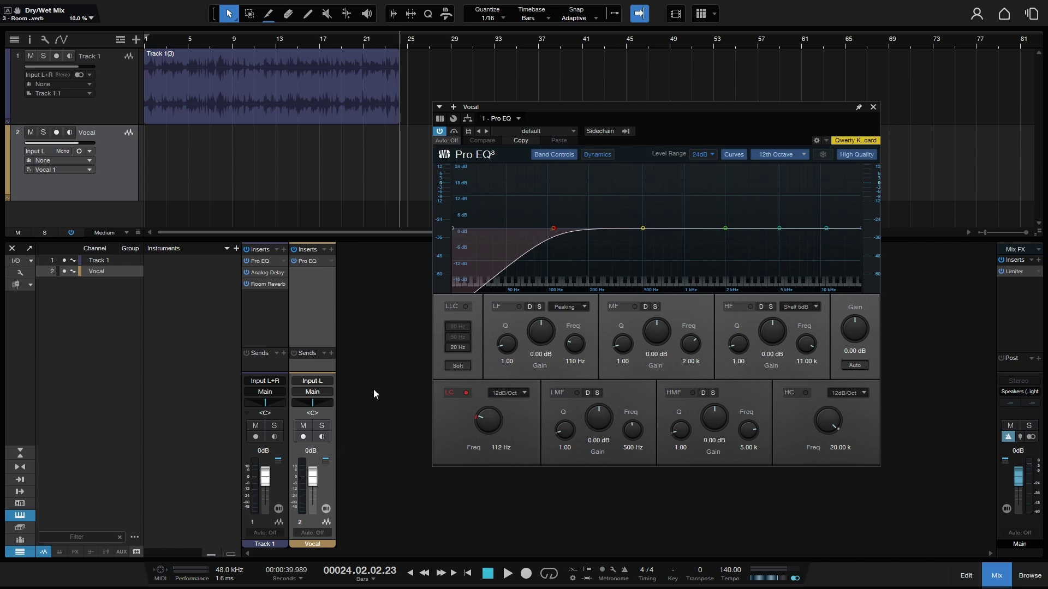
pyautogui.hotkey('ctrl', 'z')
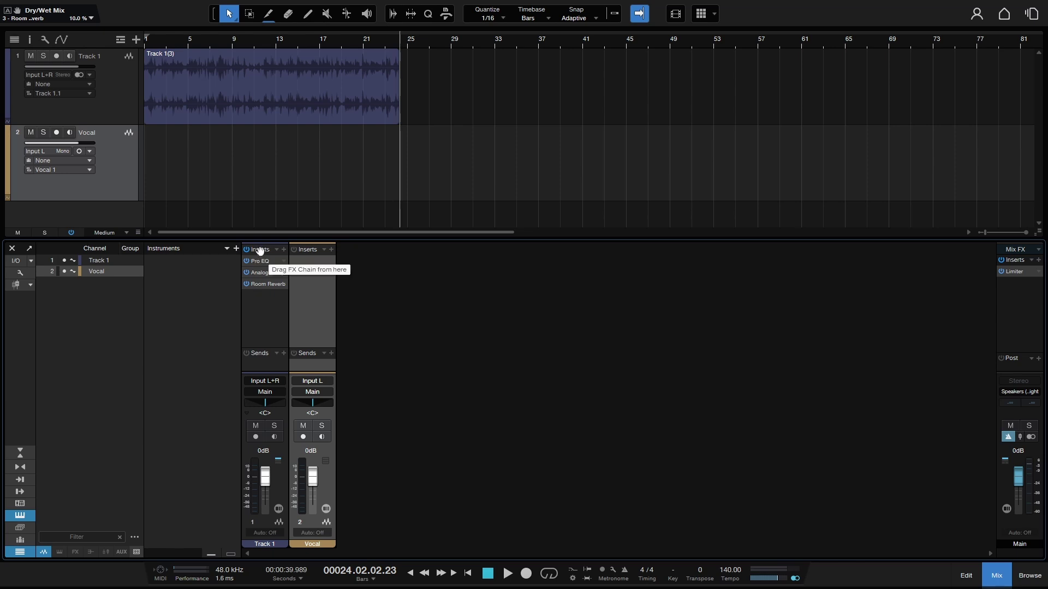
# Copy Track 1's whole insert chain to the Vocal channel and check the copied Pro EQ settings.
pyautogui.moveTo(259, 250); pyautogui.dragTo(307, 252)
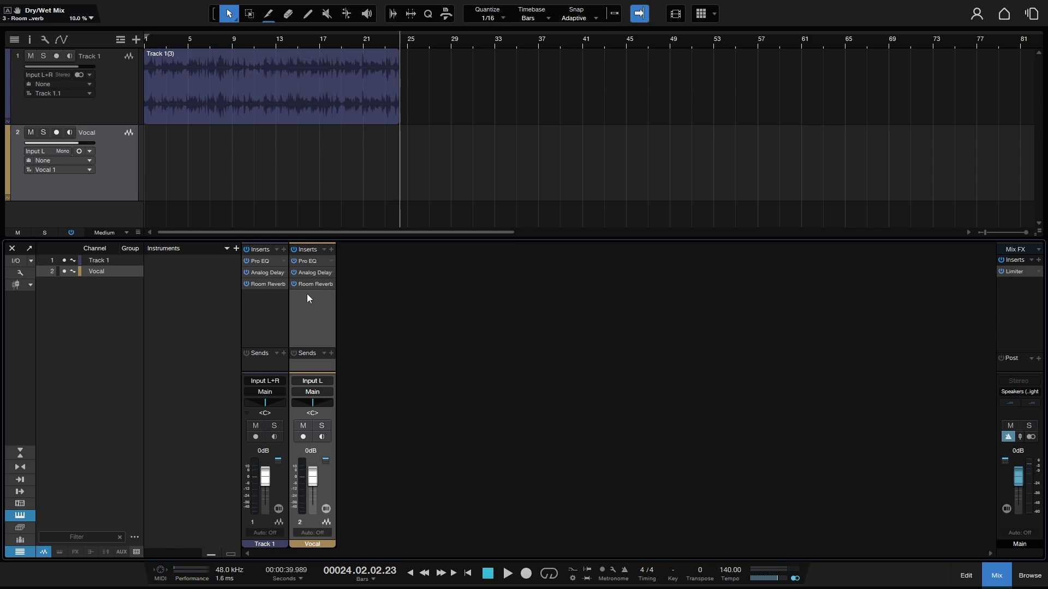
pyautogui.click(306, 261)
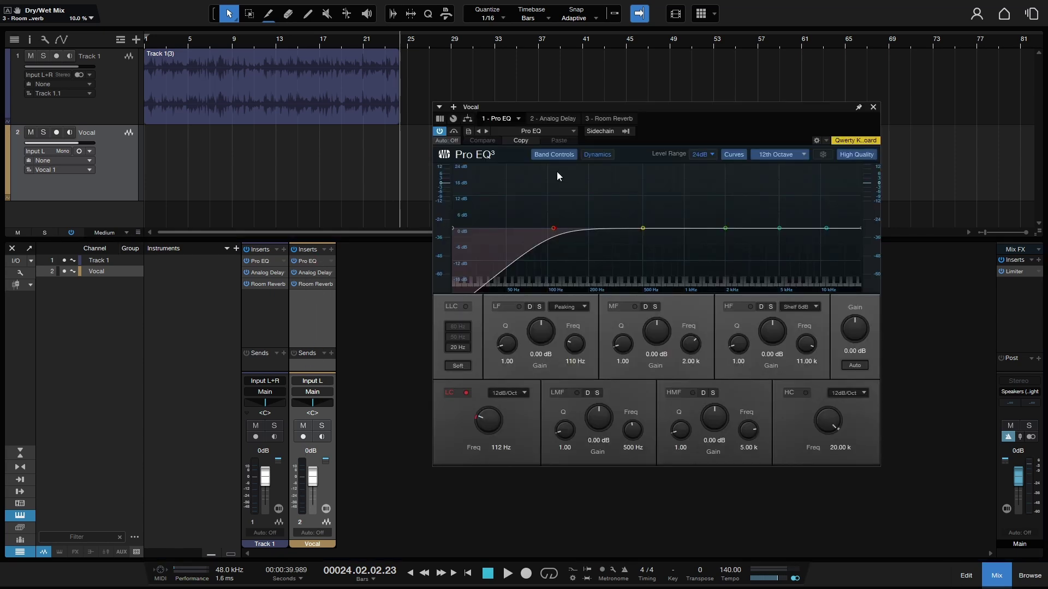
pyautogui.click(872, 108)
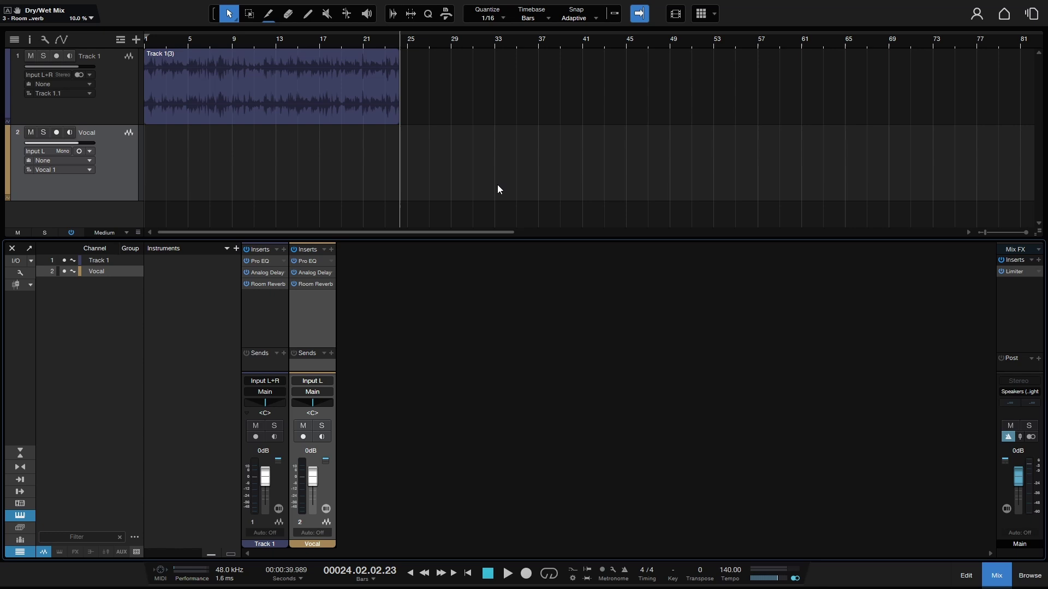
# Set the Vocal channel's Room Reverb to a length of 7.80 s, room size of 8.15 m and global mix of 16.0 %.
pyautogui.click(310, 285)
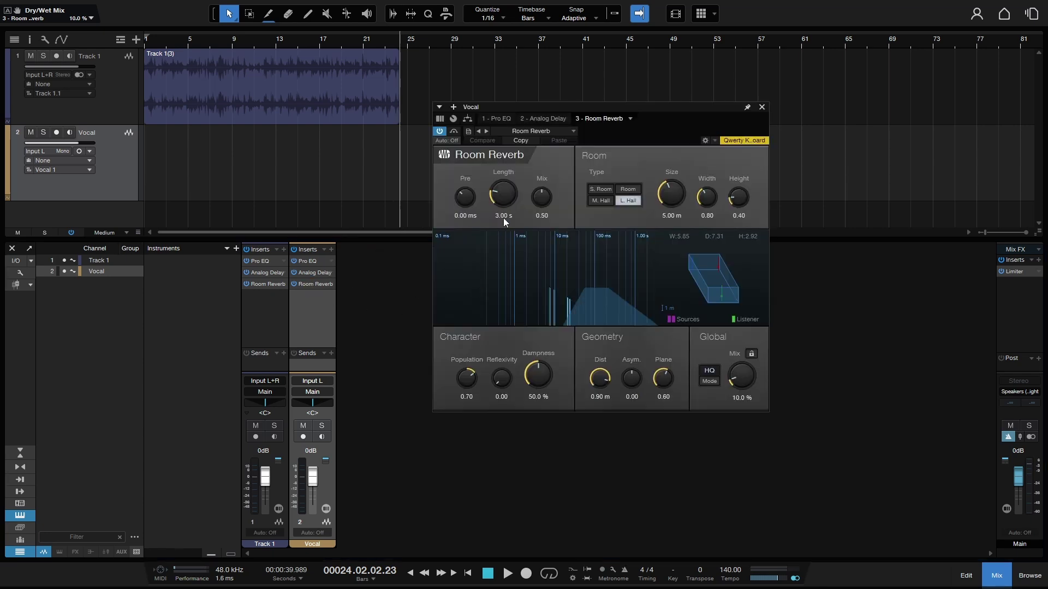
pyautogui.moveTo(503, 218); pyautogui.dragTo(503, 186)
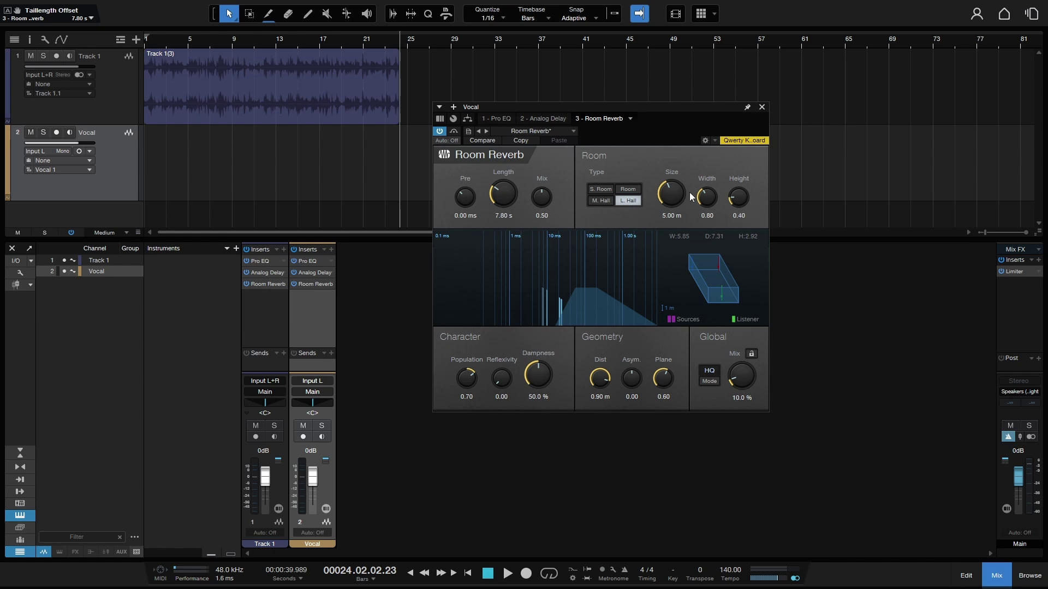
pyautogui.moveTo(676, 196)
pyautogui.mouseDown()
pyautogui.moveTo(676, 186)
pyautogui.moveTo(675, 212)
pyautogui.mouseUp()
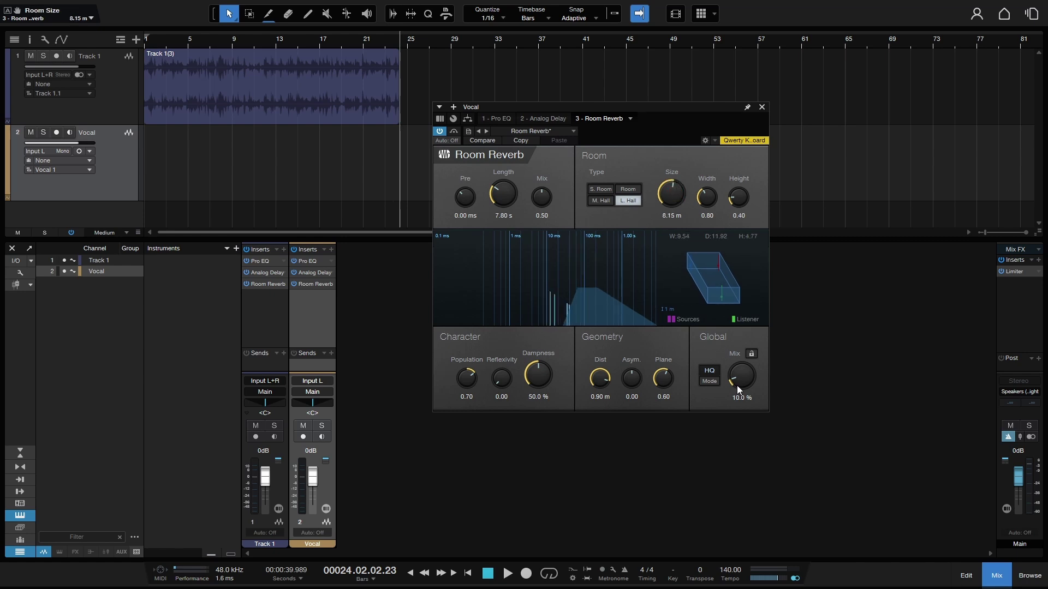
pyautogui.moveTo(740, 383); pyautogui.dragTo(738, 377)
# Store the Vocal channel's Room Reverb settings as a preset named Tutorial.
pyautogui.click(467, 133)
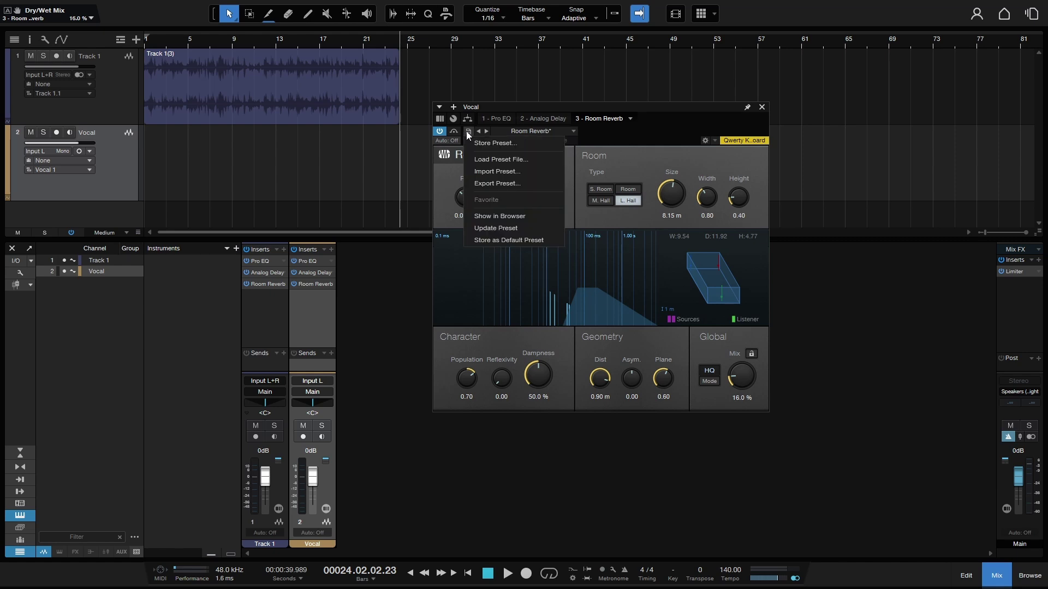
pyautogui.click(509, 143)
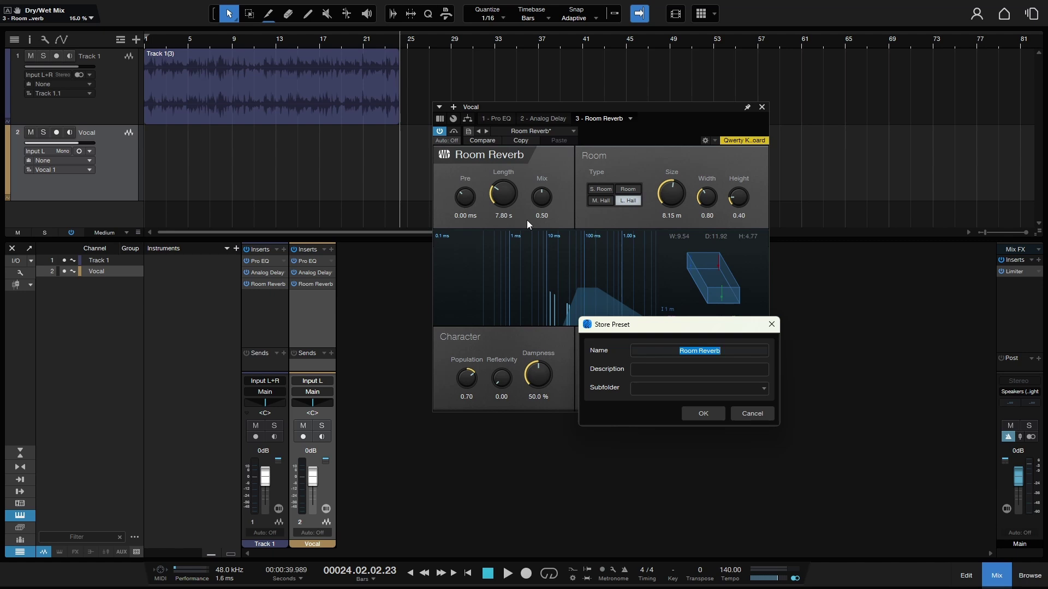
pyautogui.write('Tutorial')
pyautogui.press('Return')
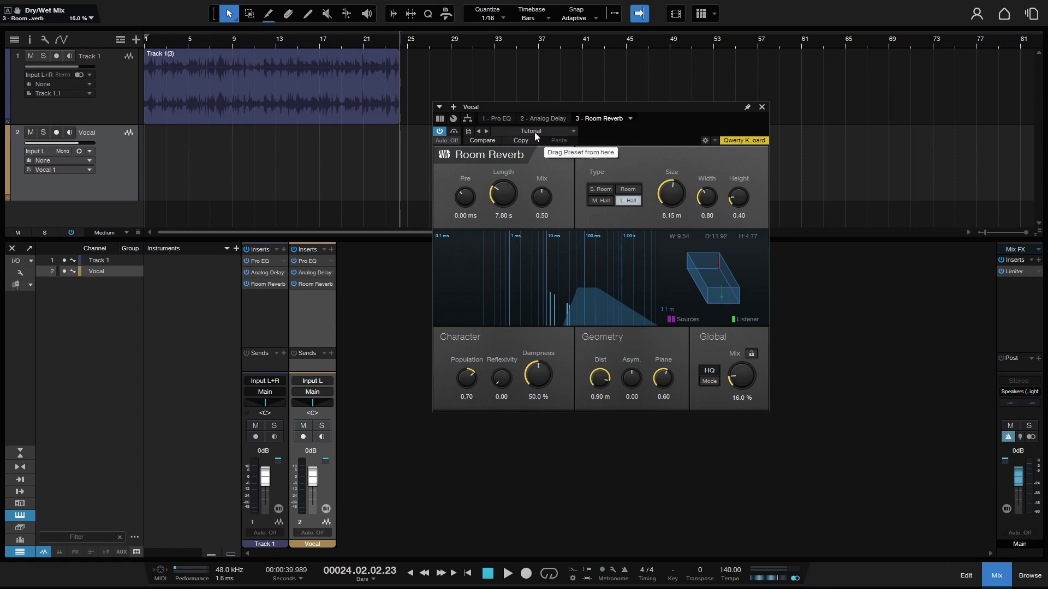
# Look through the Room Reverb preset list for the Tutorial preset and close the effect window.
pyautogui.click(573, 132)
pyautogui.scroll(-4, 575, 342)
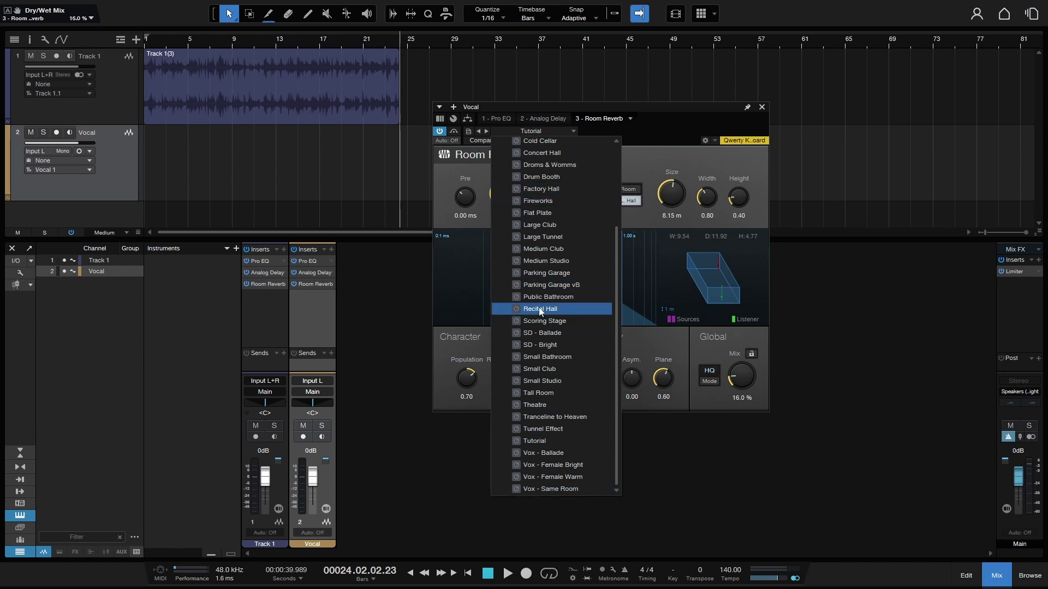
pyautogui.click(640, 156)
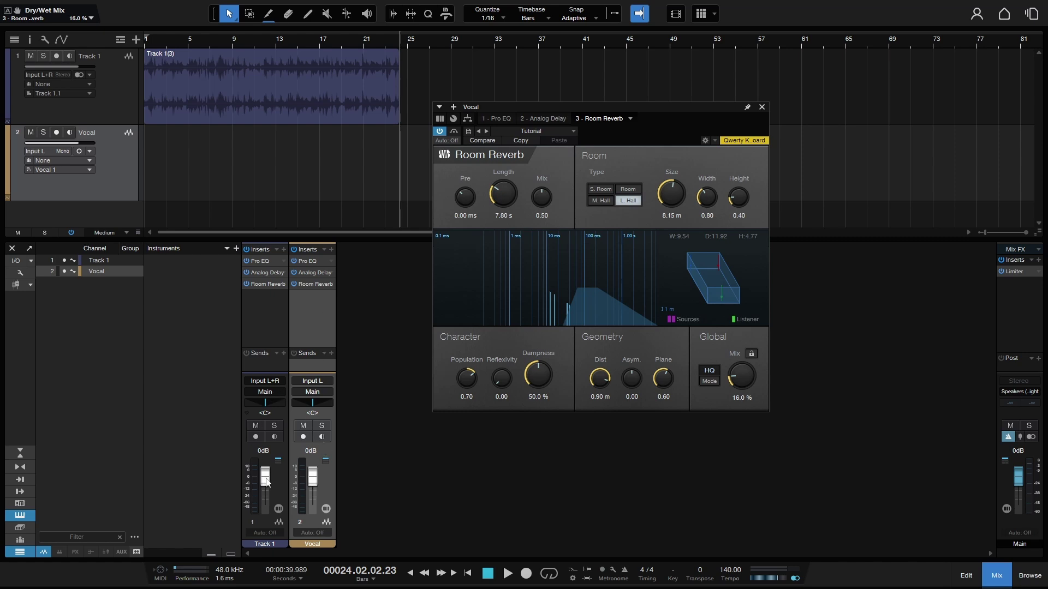
pyautogui.click(762, 107)
# Load the Tutorial preset into Track 1's Room Reverb.
pyautogui.click(277, 485)
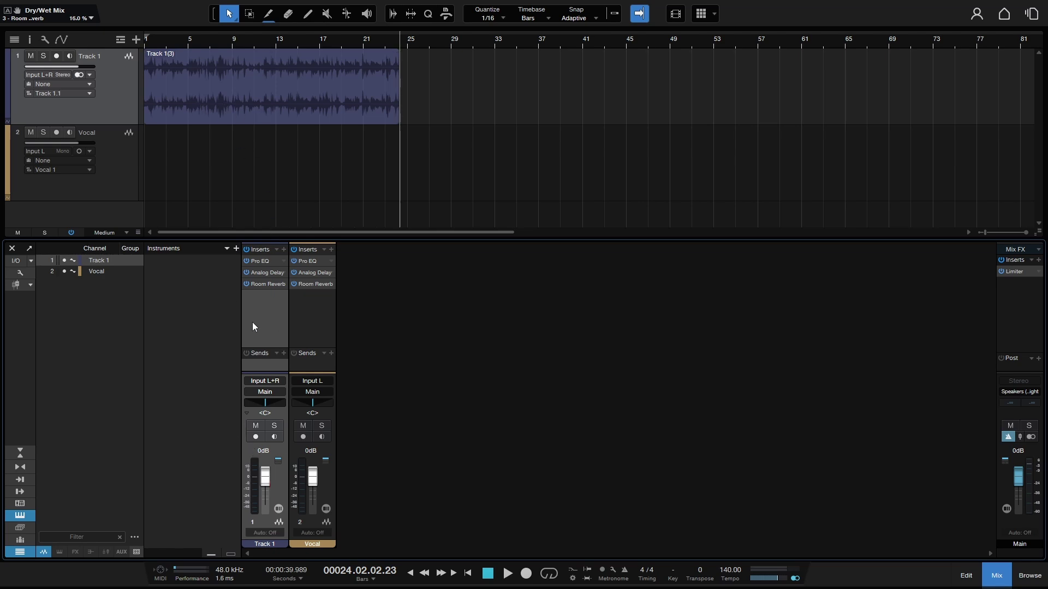
pyautogui.click(265, 284)
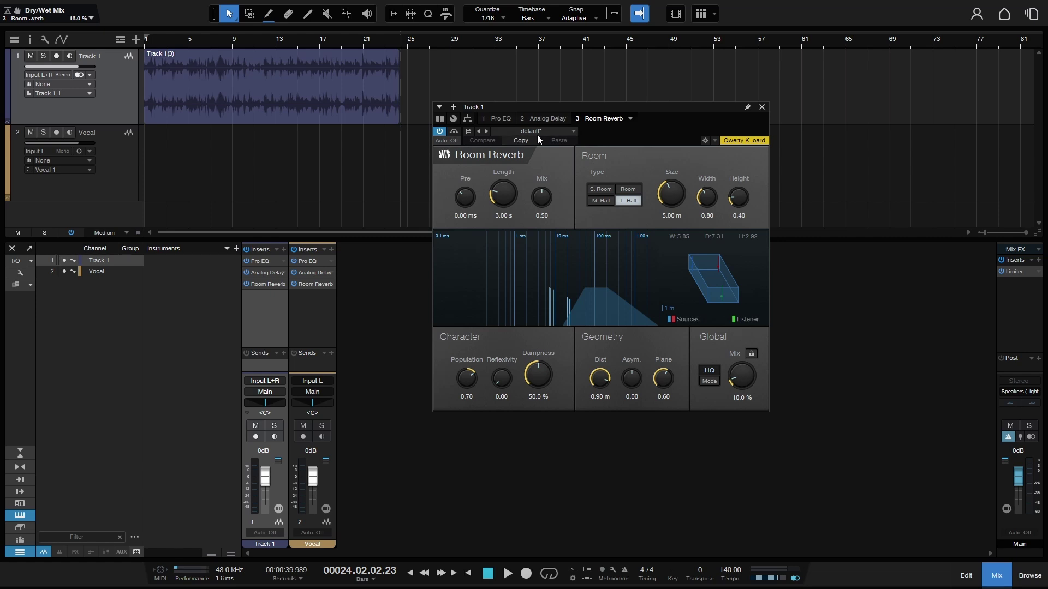
pyautogui.click(573, 131)
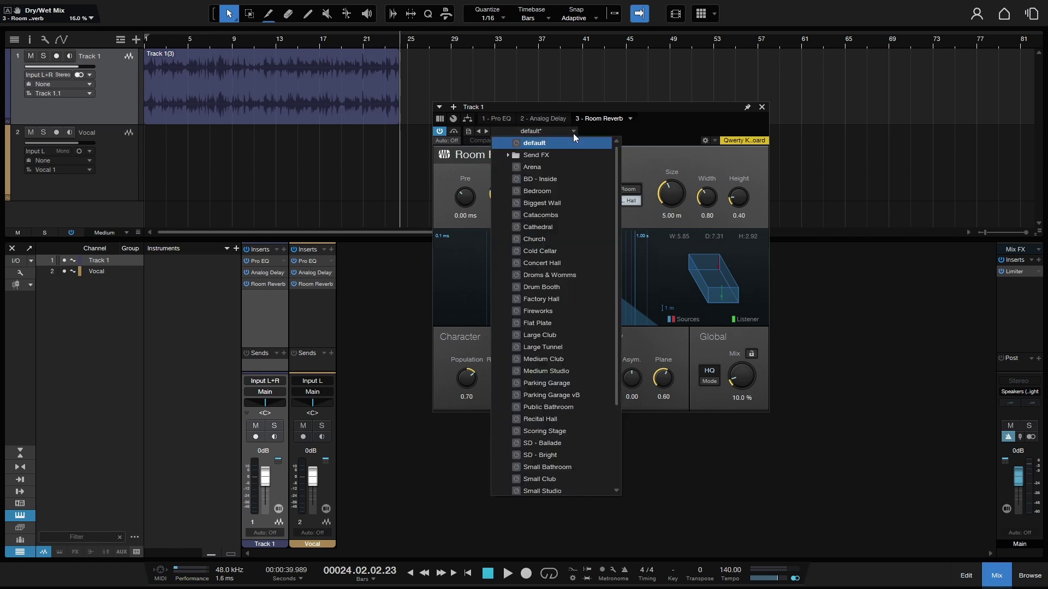
pyautogui.scroll(-3, 562, 277)
pyautogui.scroll(-1, 563, 276)
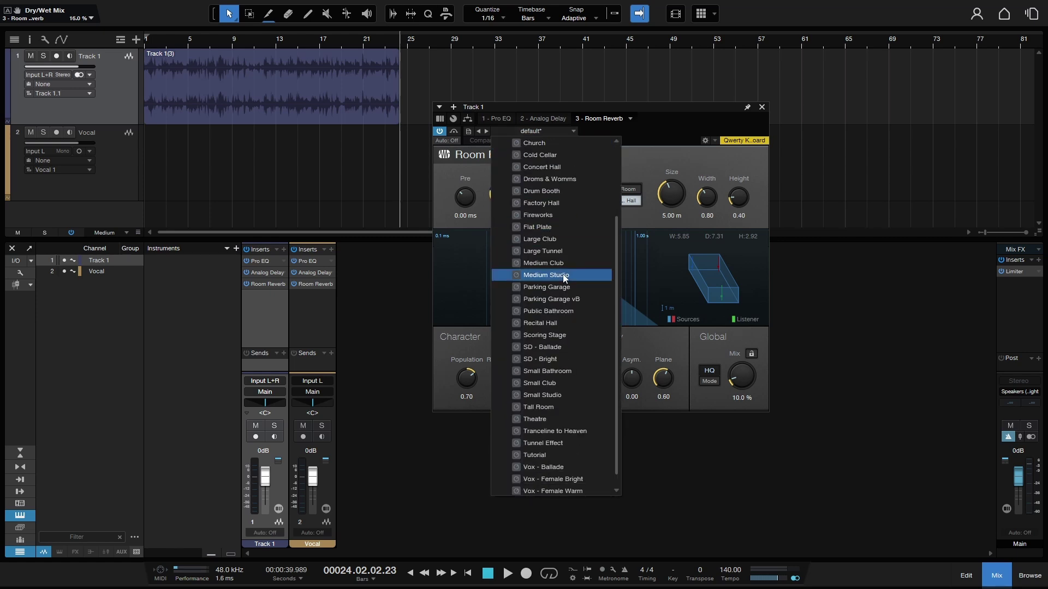
pyautogui.click(558, 454)
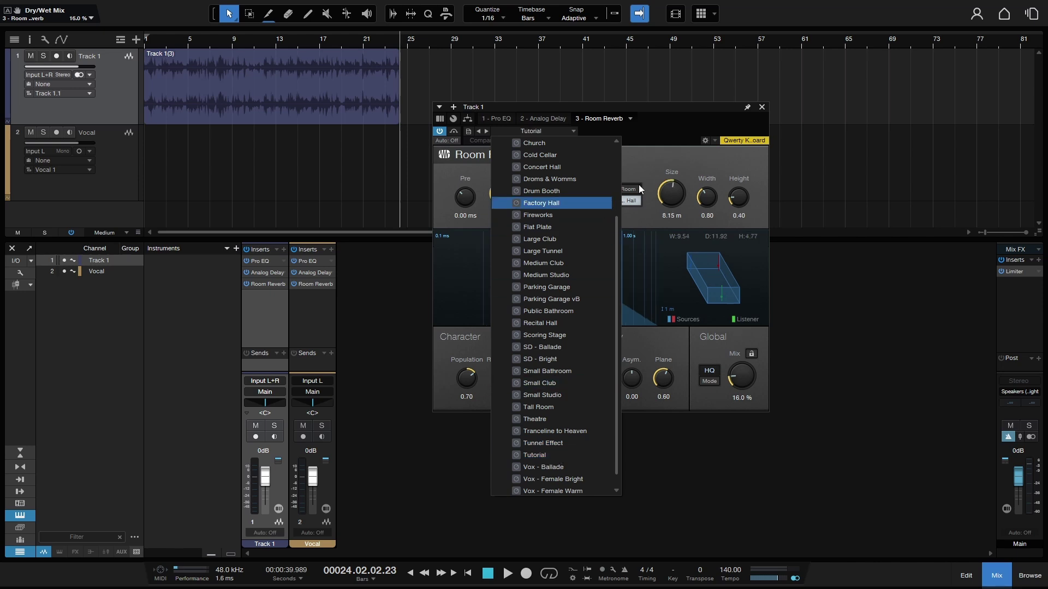
pyautogui.click(651, 157)
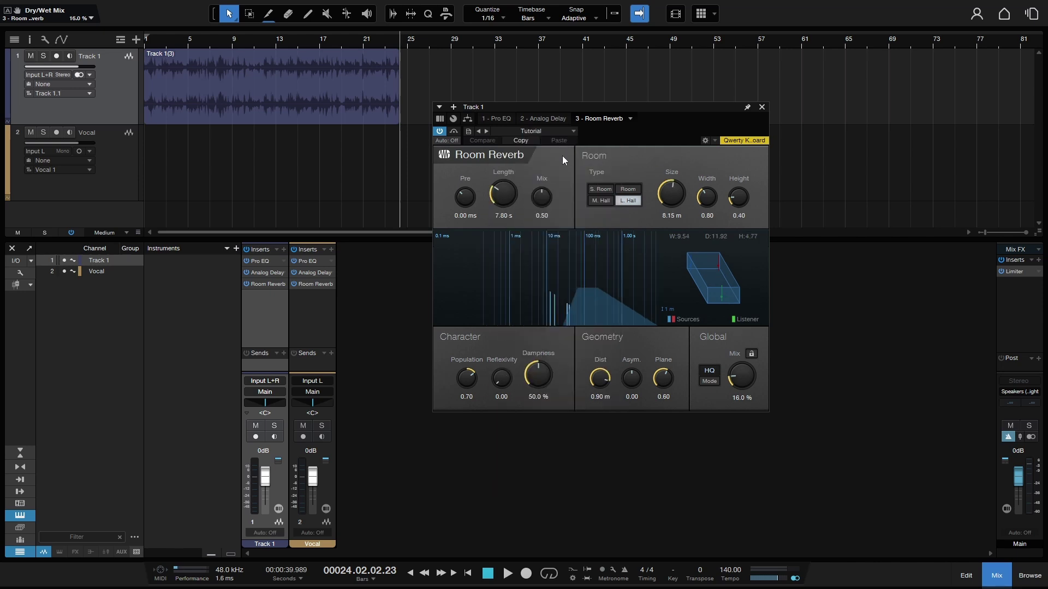
# Play the song from the beginning, and close and reopen Track 1's Room Reverb window during playback.
pyautogui.press('Home')
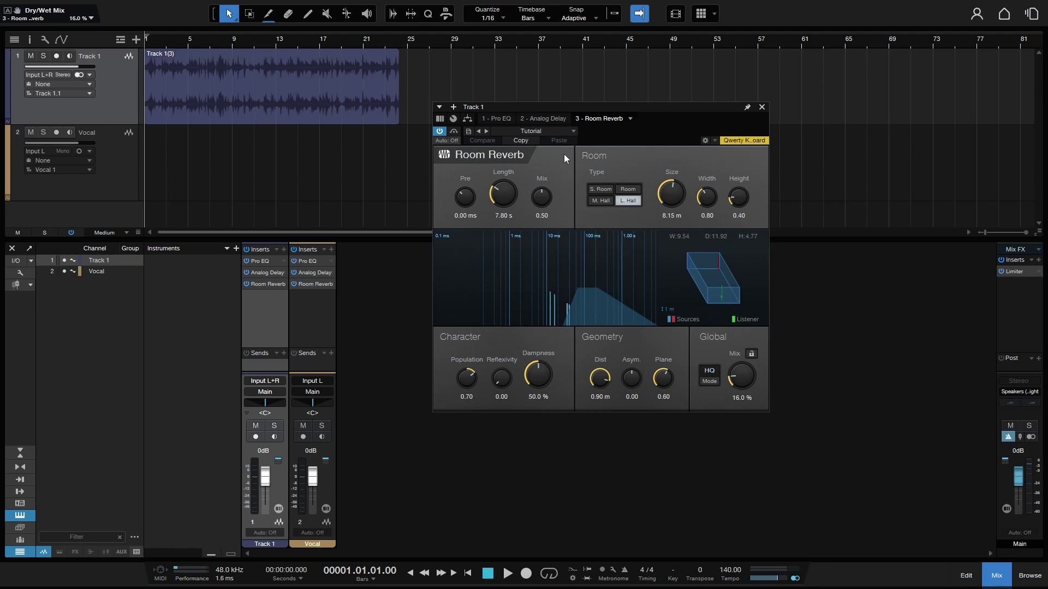
pyautogui.press('space')
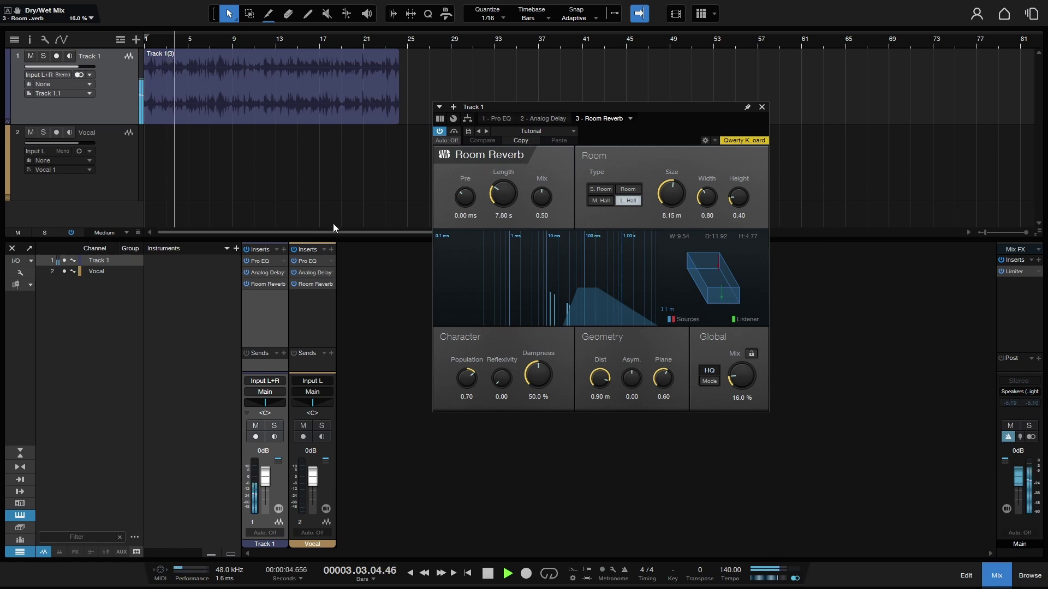
pyautogui.click(265, 284)
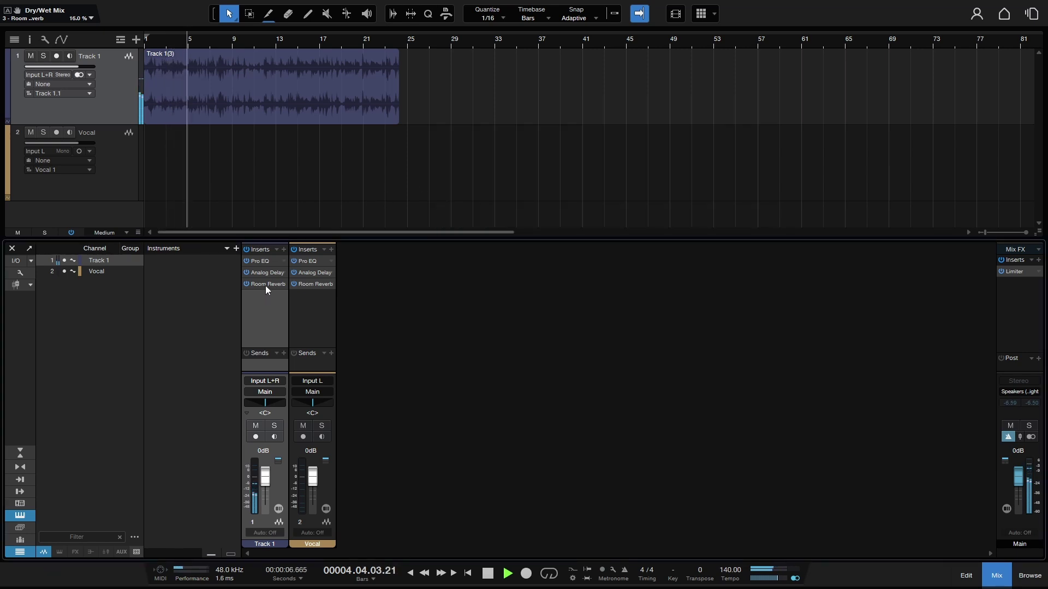
pyautogui.click(266, 285)
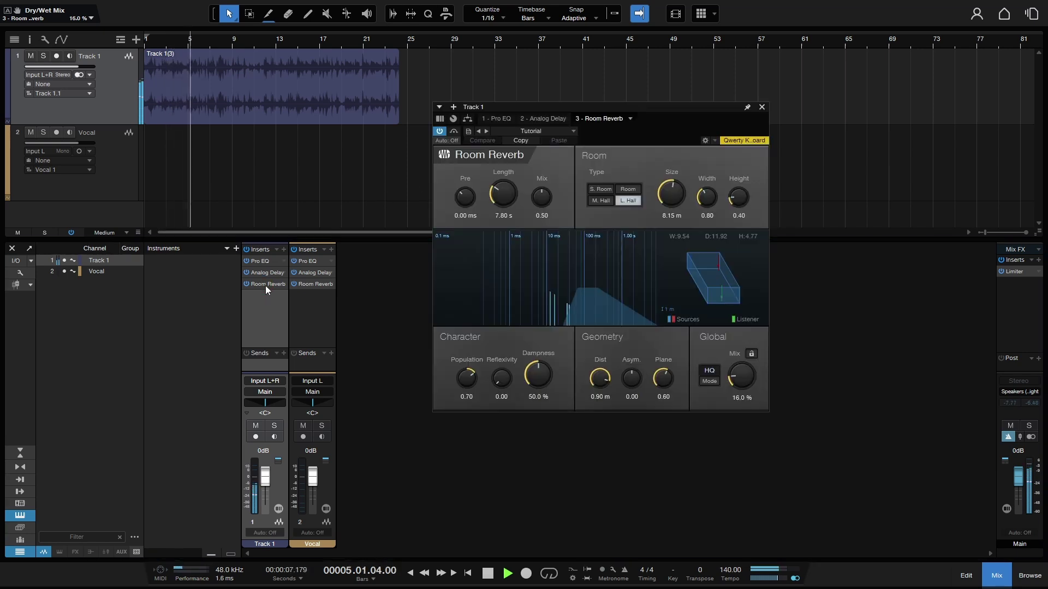
# During playback, bypass Track 1's Room Reverb, Analog Delay and Pro EQ one after another.
pyautogui.click(453, 133)
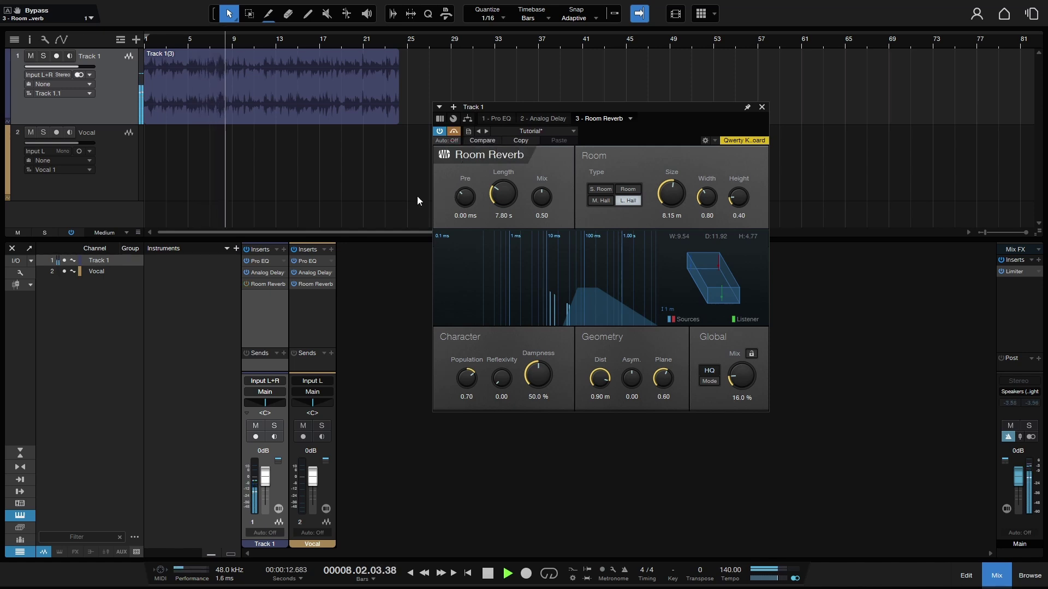
pyautogui.click(539, 118)
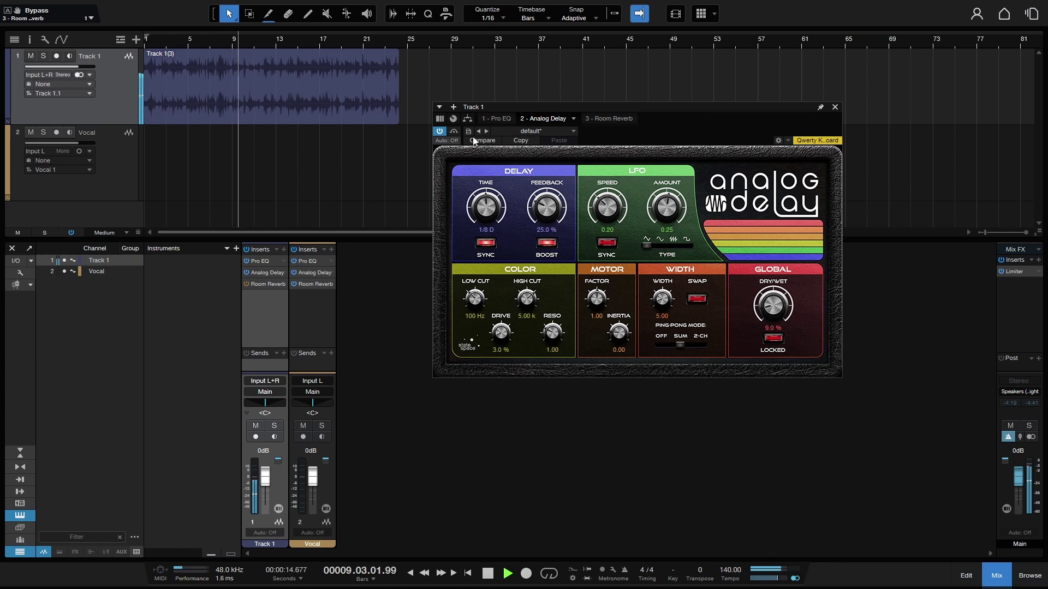
pyautogui.click(454, 131)
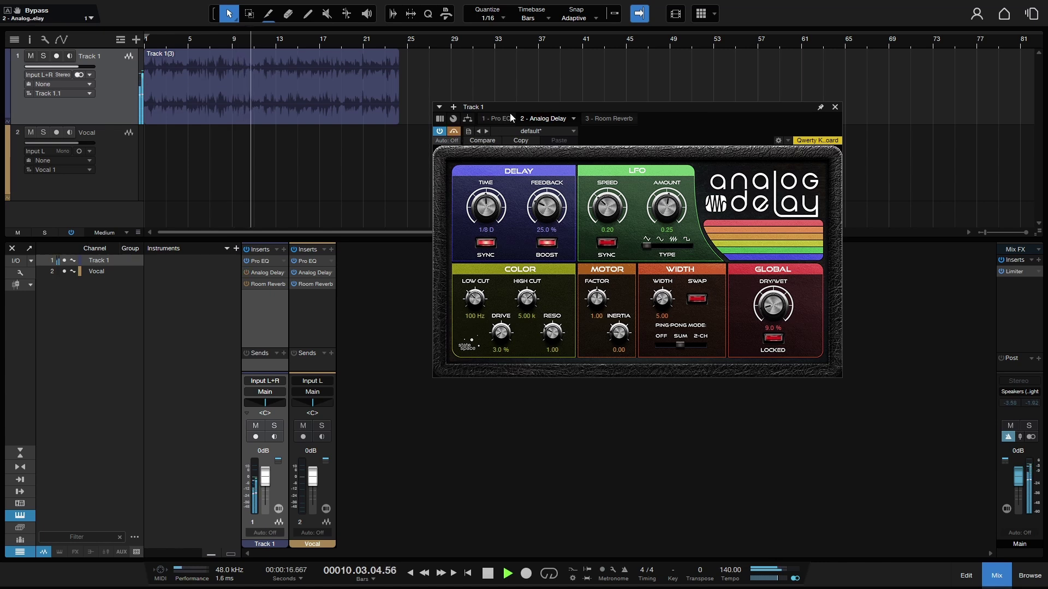
pyautogui.click(502, 118)
pyautogui.click(454, 132)
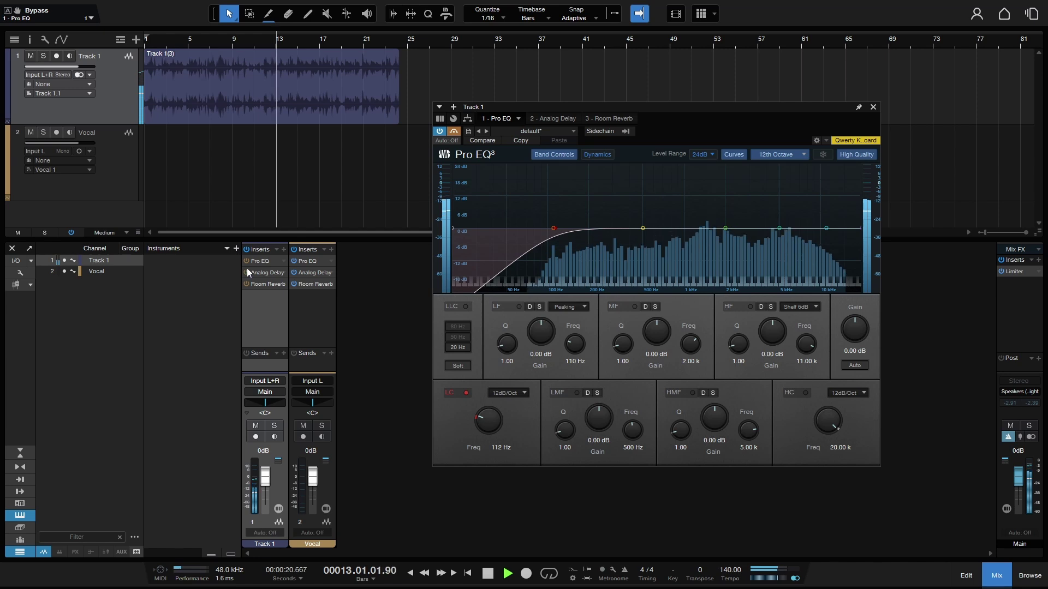
# Take Track 1's Pro EQ, Analog Delay and Room Reverb out of bypass one by one, and stop playback.
pyautogui.click(453, 132)
pyautogui.click(551, 117)
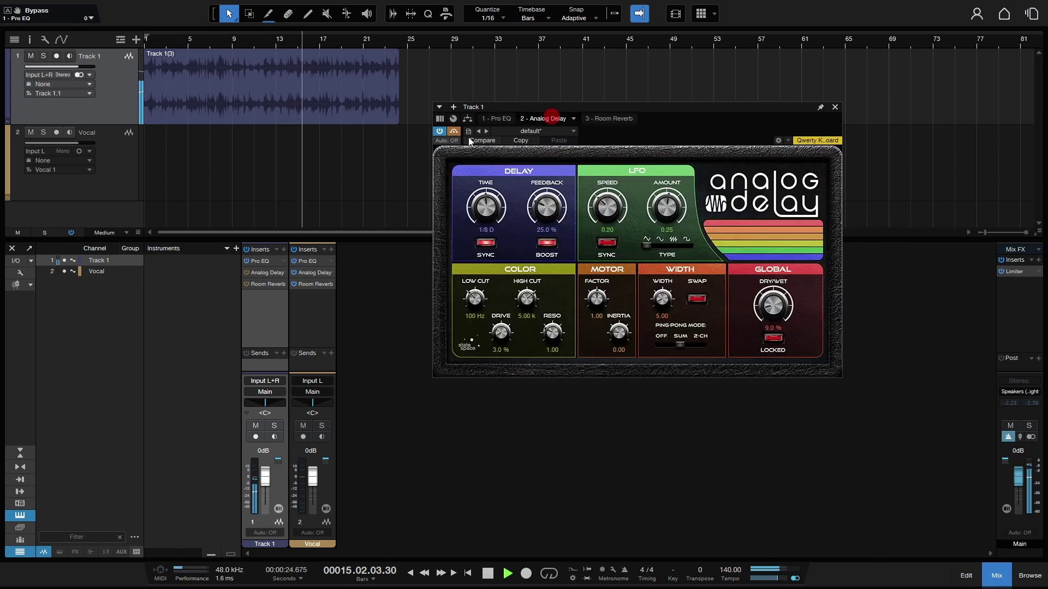
pyautogui.click(454, 131)
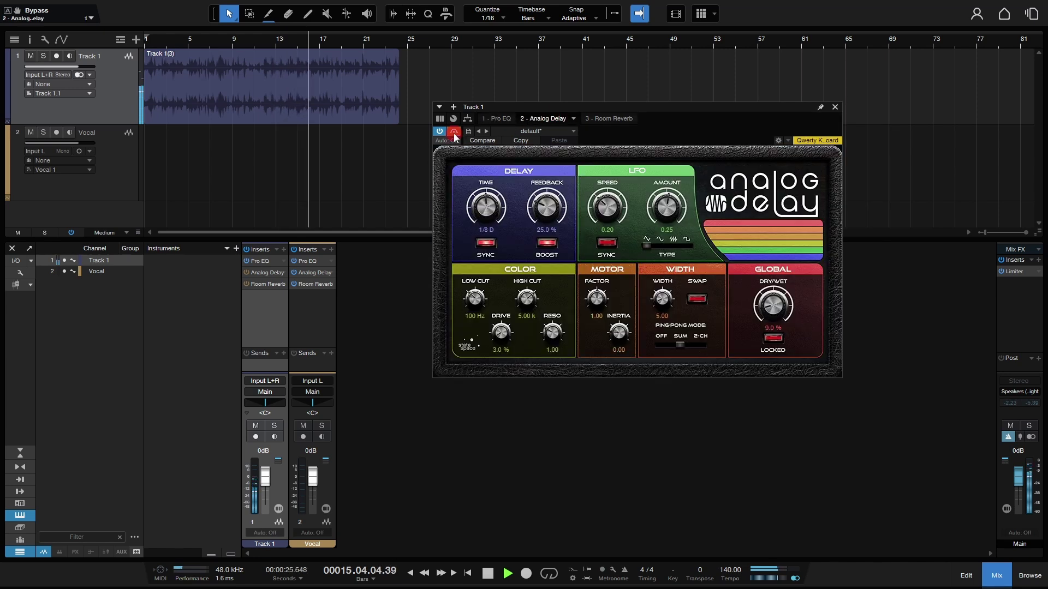
pyautogui.click(605, 117)
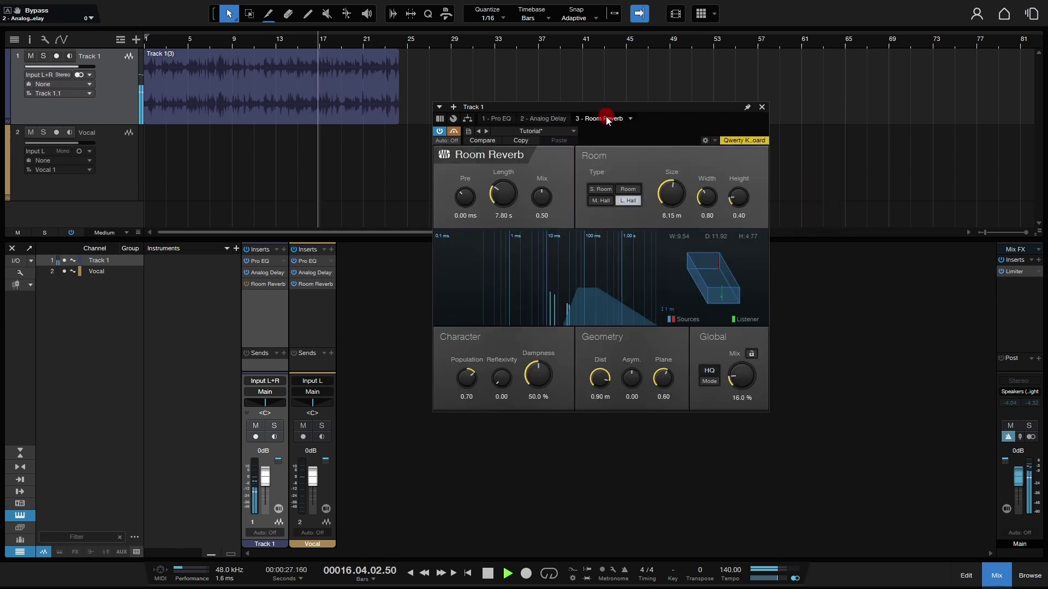
pyautogui.click(453, 130)
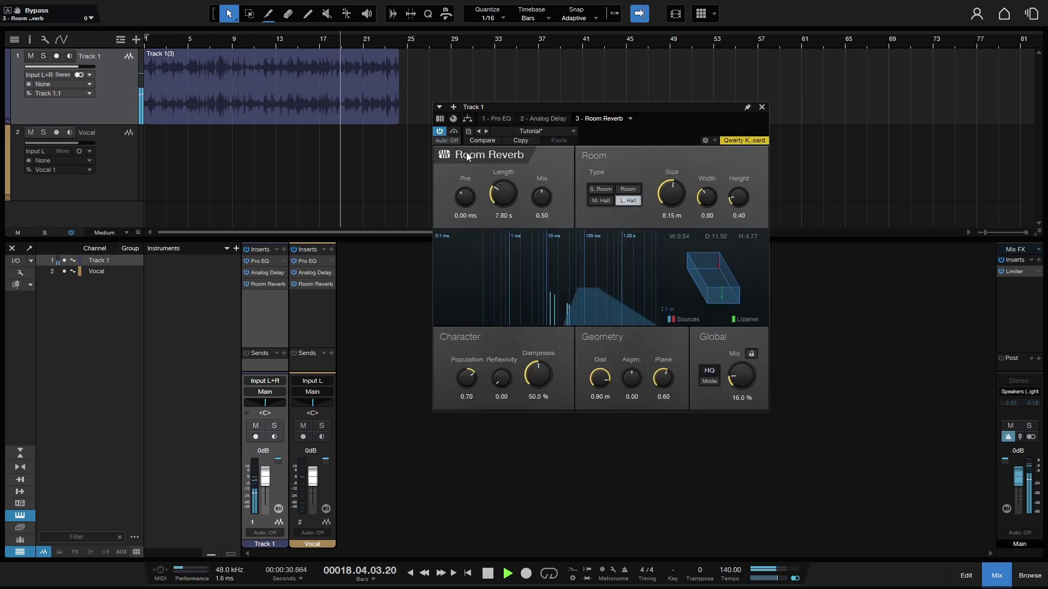
pyautogui.press('space')
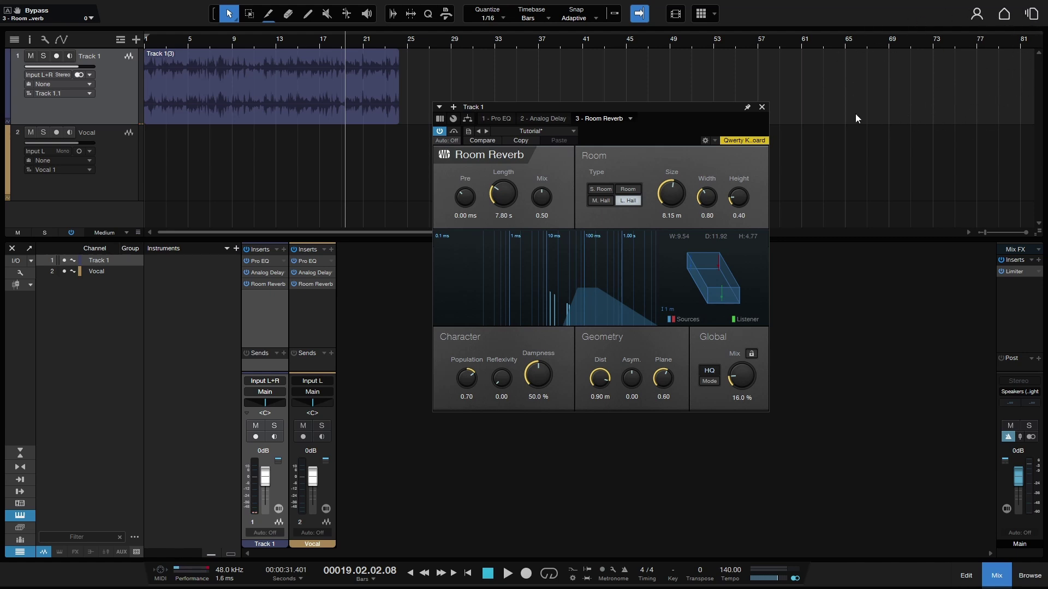
# Deactivate and reactivate Track 1's Room Reverb, and close its effect window.
pyautogui.click(440, 131)
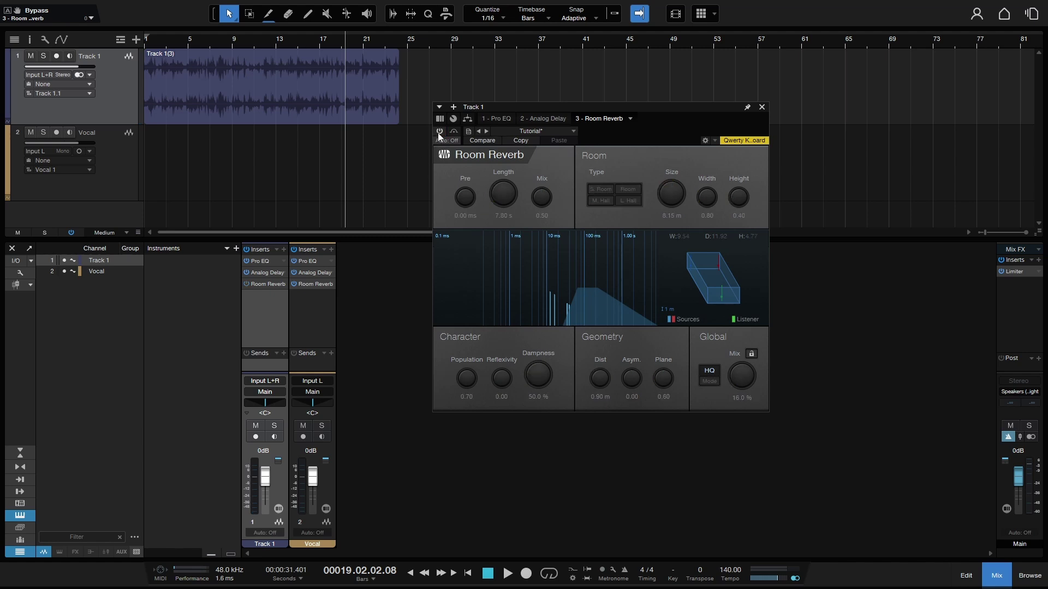
pyautogui.click(439, 132)
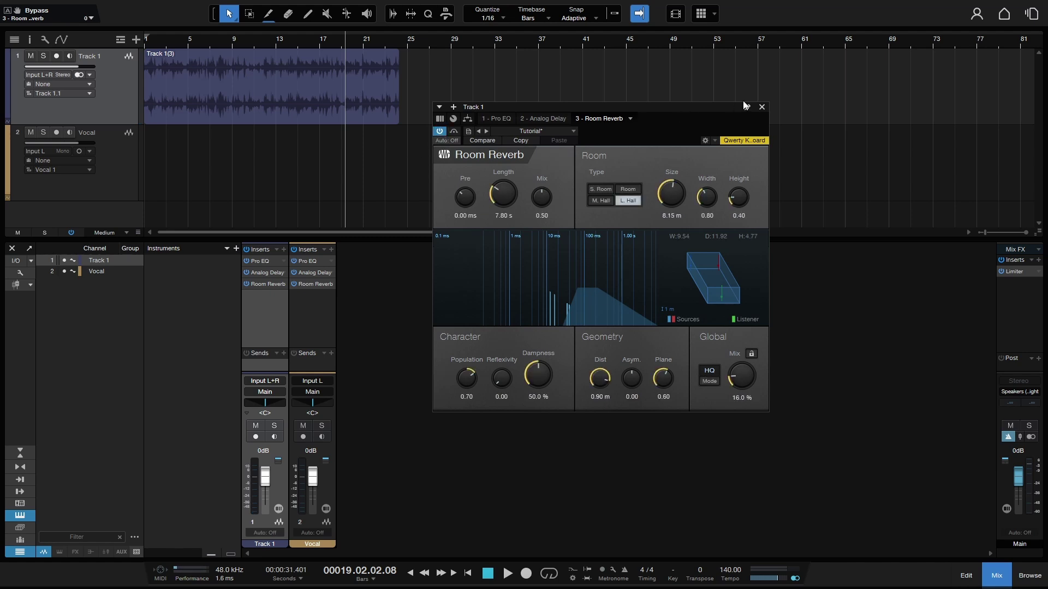
pyautogui.click(762, 107)
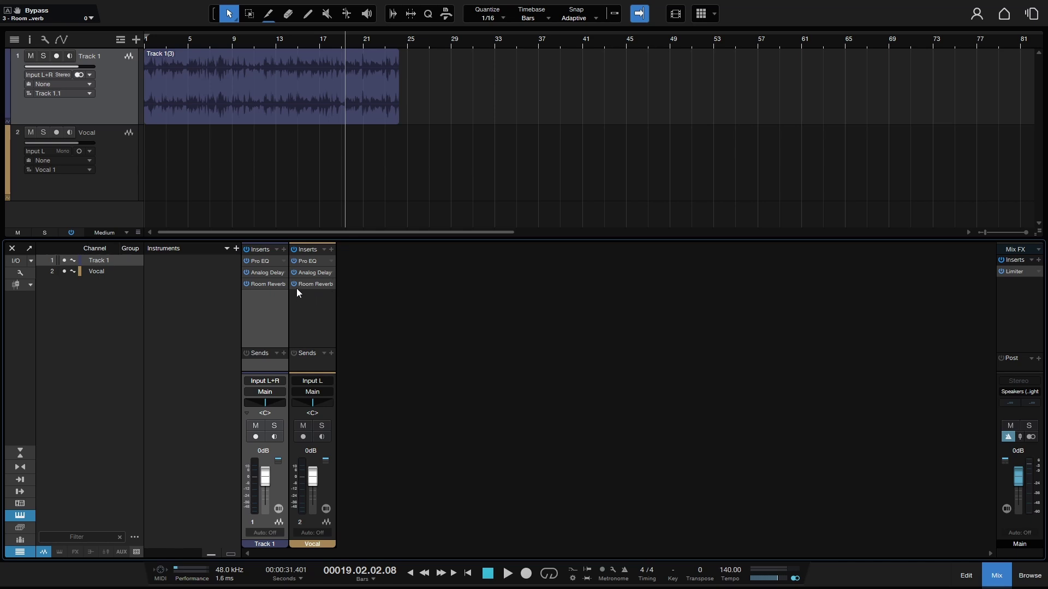
# Try the activation toggles of the Vocal channel's Room Reverb and Analog Delay, and show the track inspector.
pyautogui.click(294, 283)
pyautogui.click(293, 272)
pyautogui.click(29, 40)
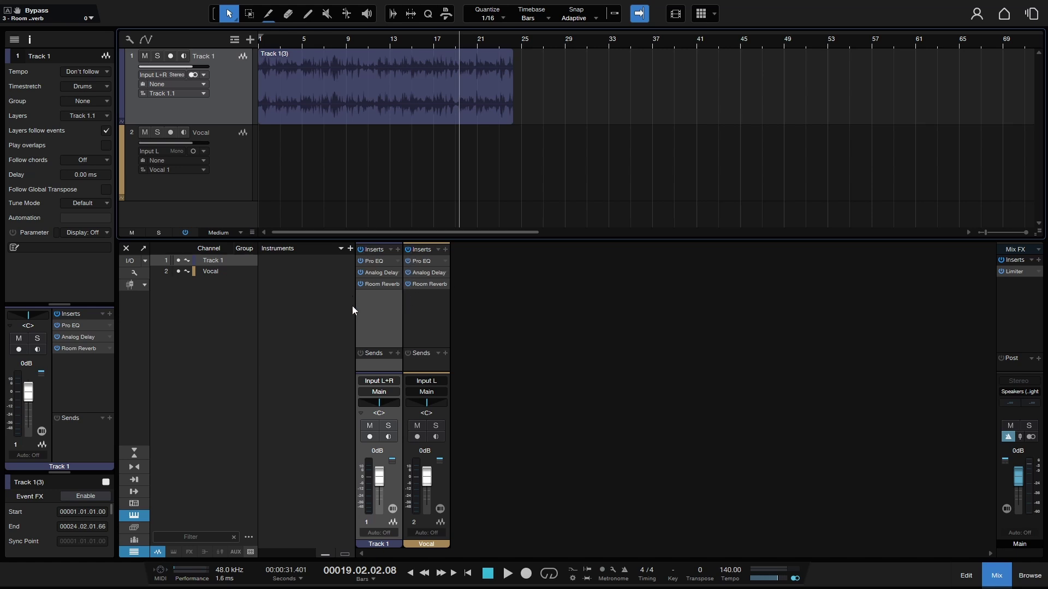
# Toggle Track 1's whole insert rack, and toggle the global effects activation below the track list off and on.
pyautogui.click(359, 248)
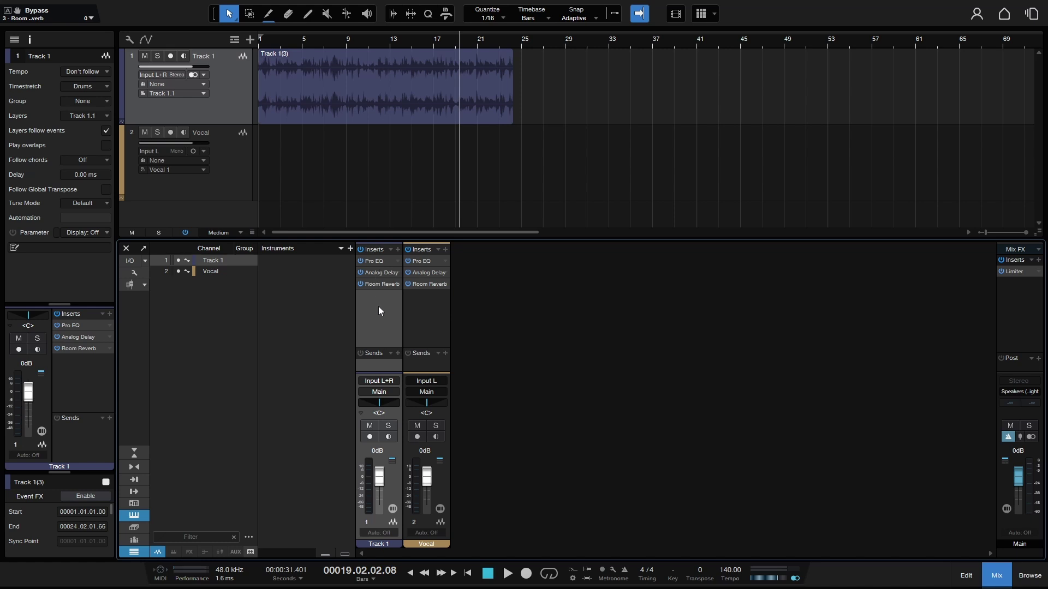
pyautogui.click(360, 250)
pyautogui.click(185, 233)
pyautogui.click(184, 232)
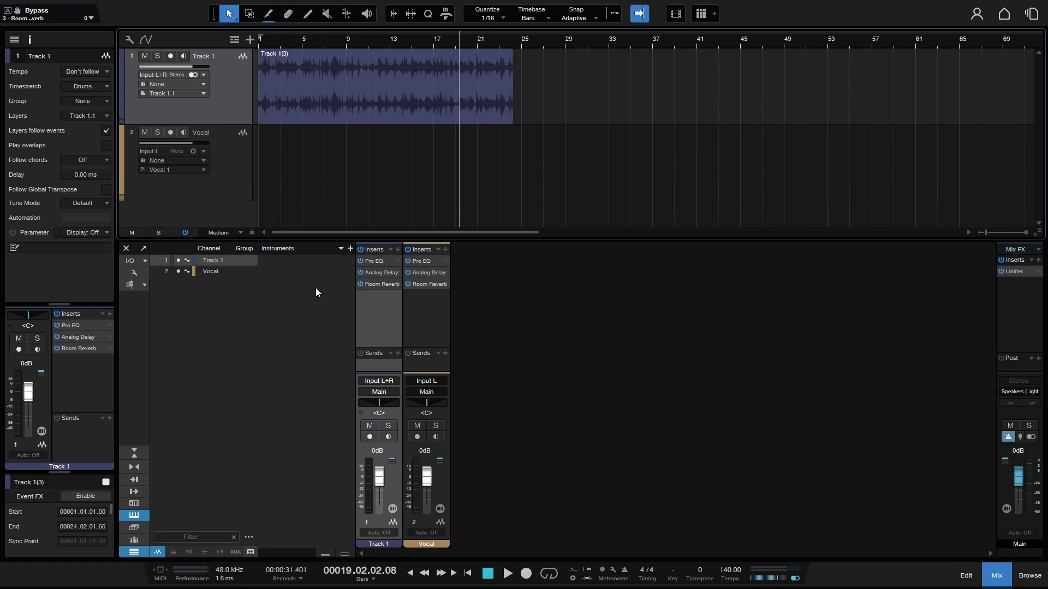
# Browse the Mastering, Mixing and Vocals FX chain presets and load the Male Live chain on Track 1.
pyautogui.click(390, 250)
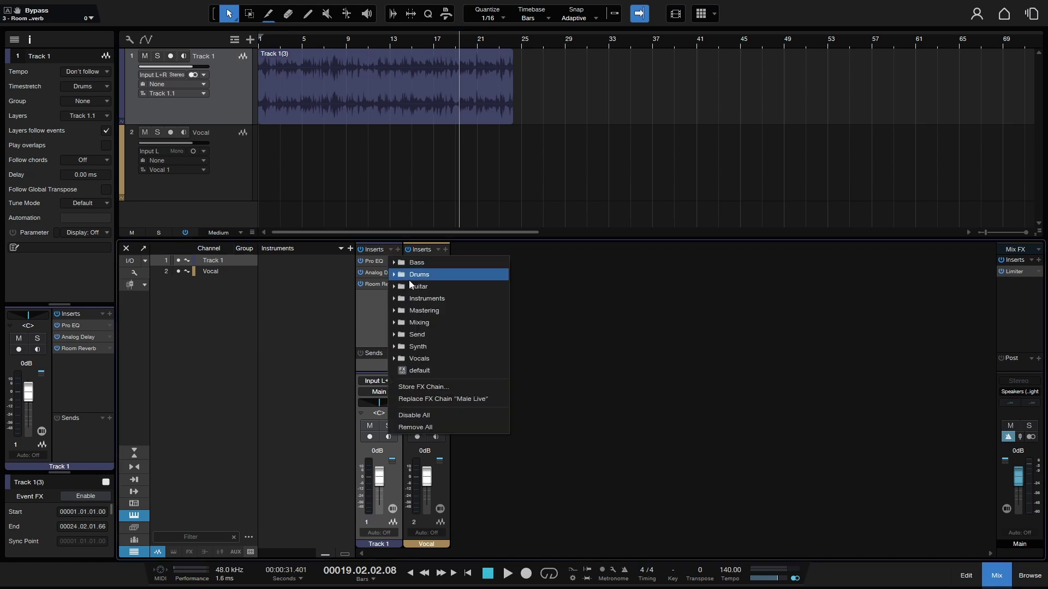
pyautogui.click(453, 309)
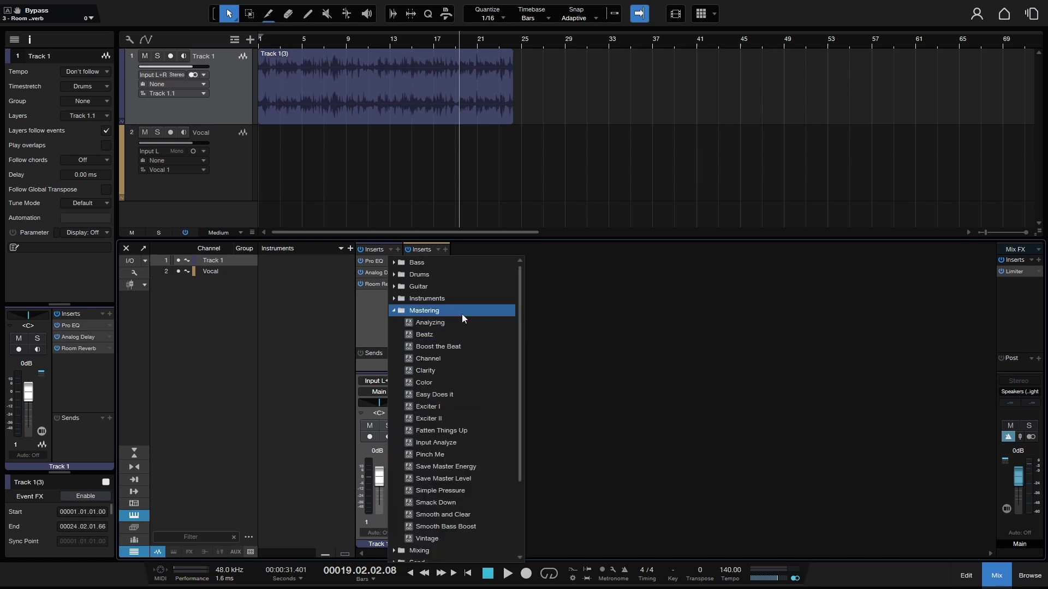
pyautogui.click(394, 310)
pyautogui.click(414, 323)
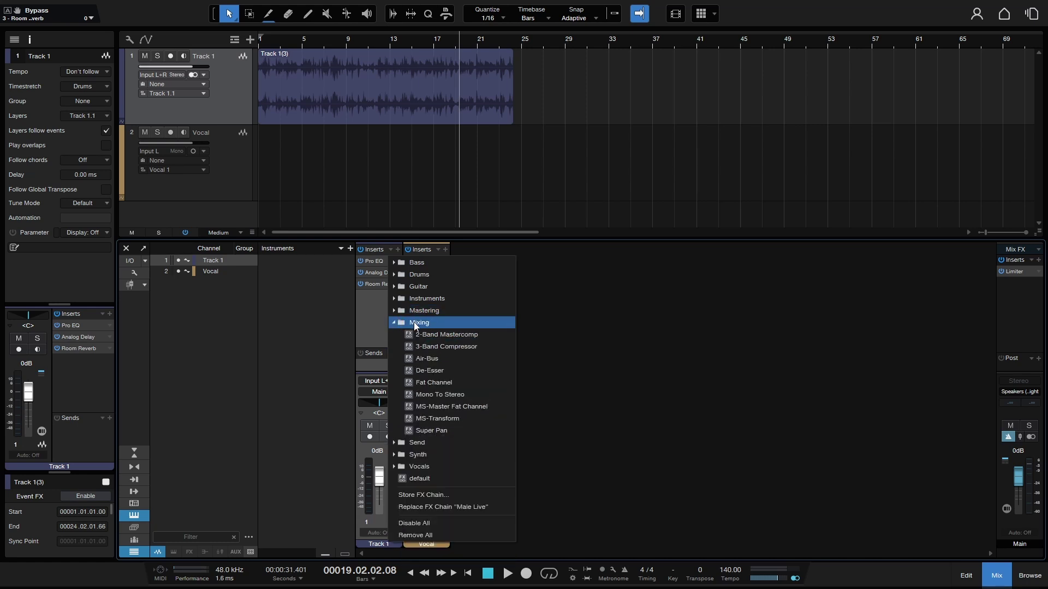
pyautogui.click(395, 324)
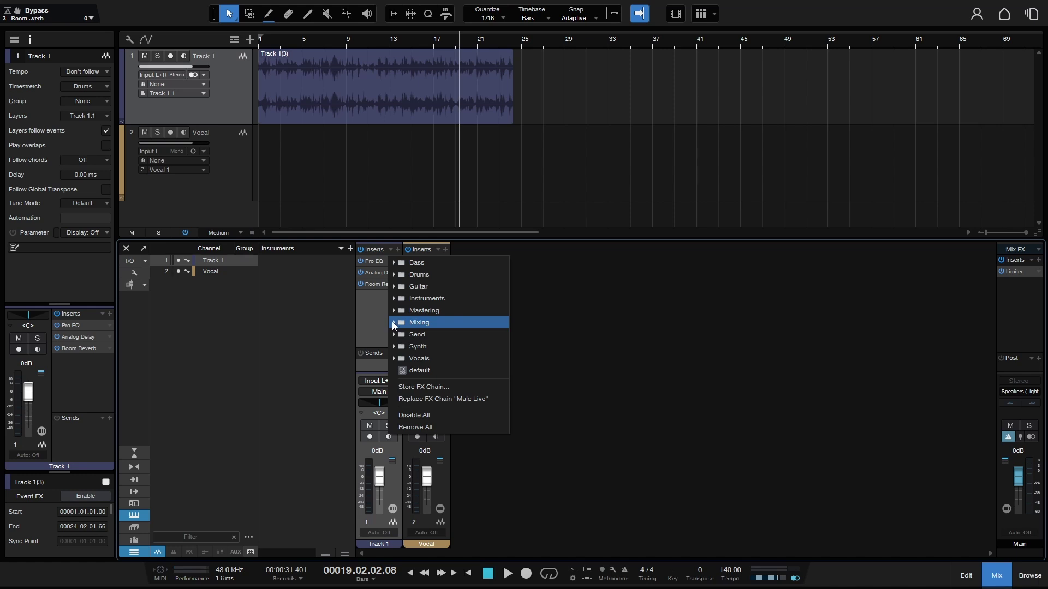
pyautogui.click(401, 359)
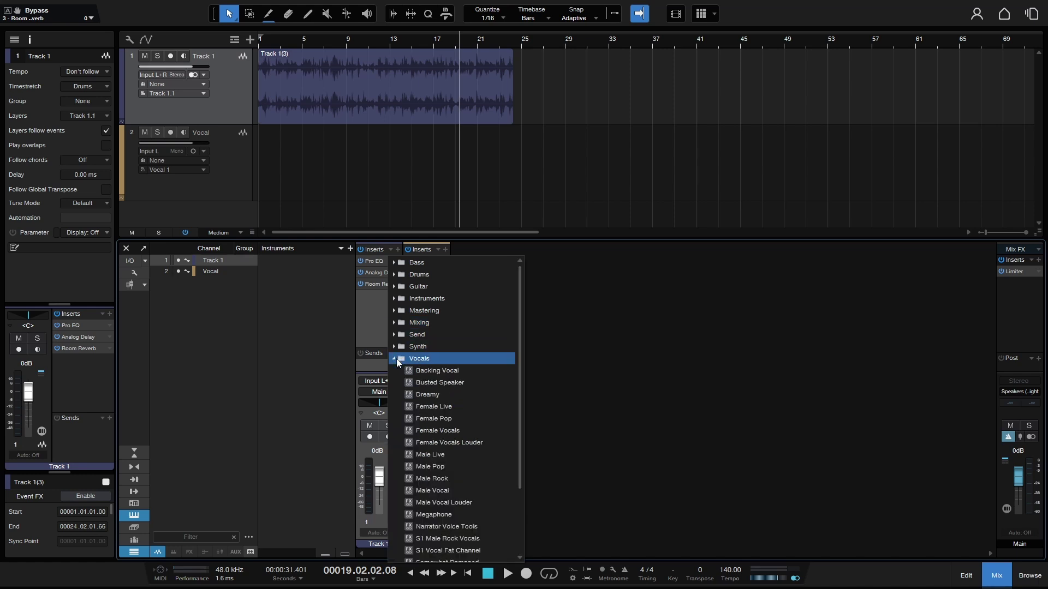
pyautogui.scroll(-1, 438, 449)
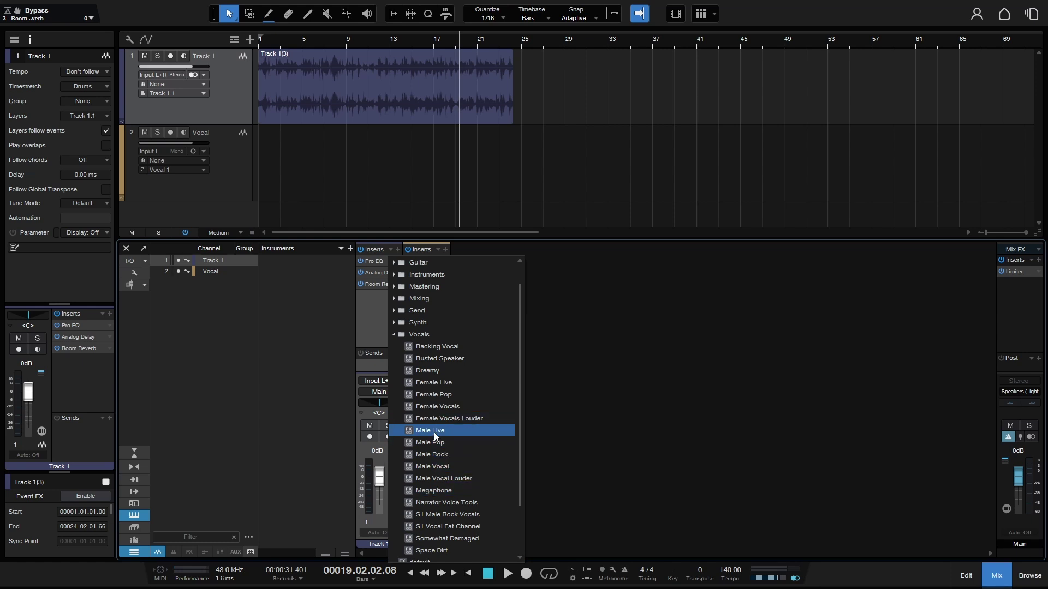
pyautogui.click(449, 431)
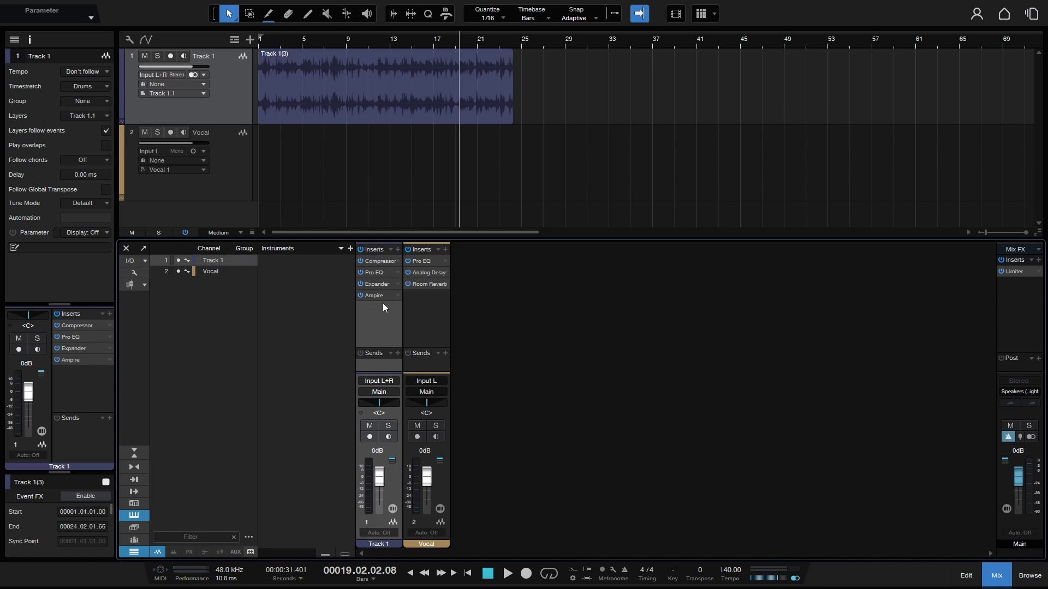
# Examine the Expander and Pro EQ settings of the Male Live chain on Track 1, and close the effect window.
pyautogui.click(375, 283)
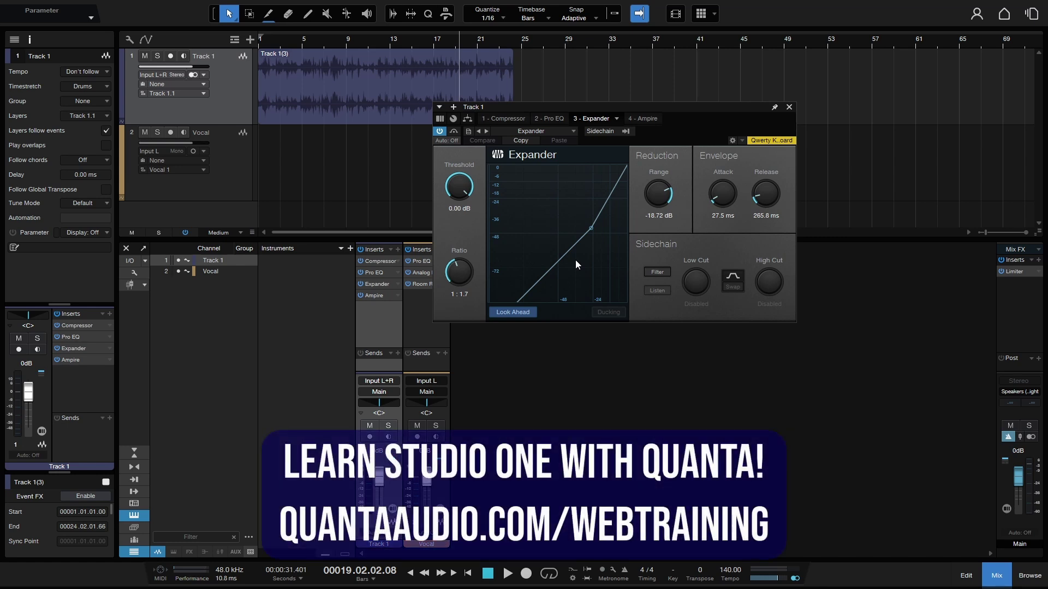
pyautogui.click(373, 273)
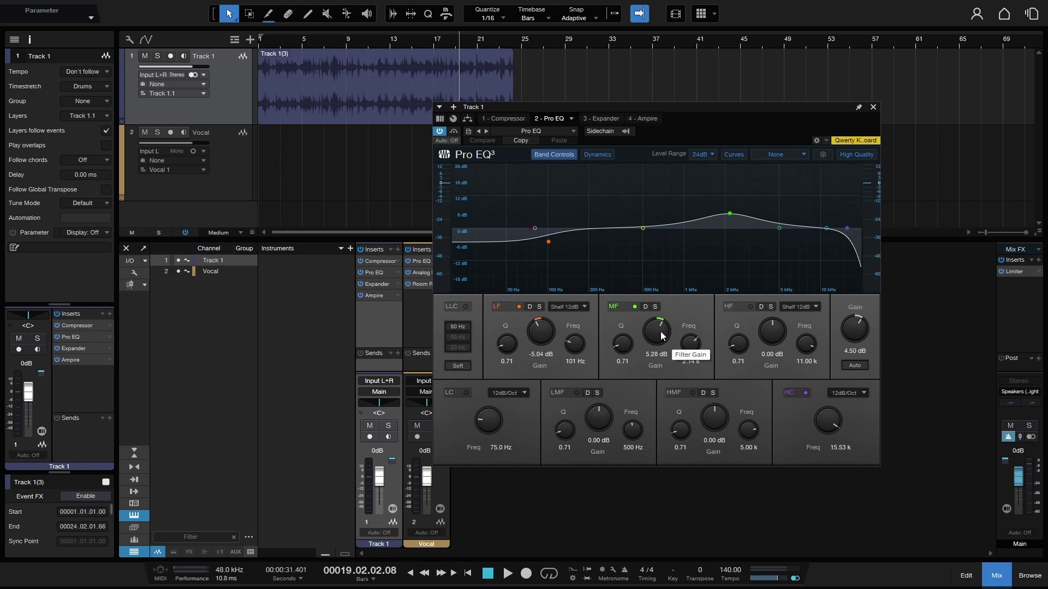
pyautogui.click(873, 108)
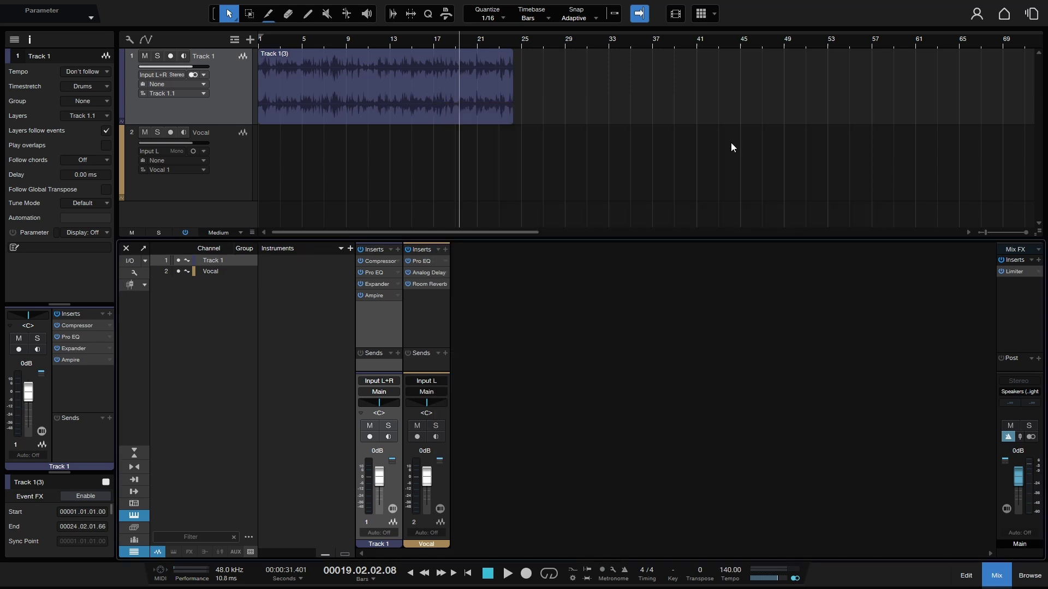
# Disable all of Track 1's inserts at once and enable them all again.
pyautogui.click(389, 249)
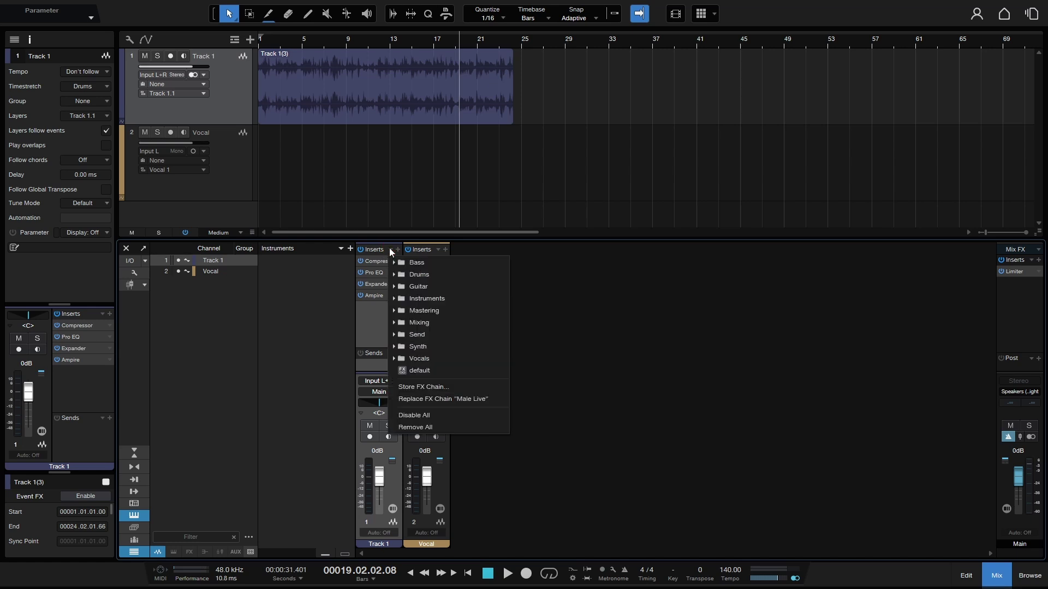
pyautogui.click(417, 417)
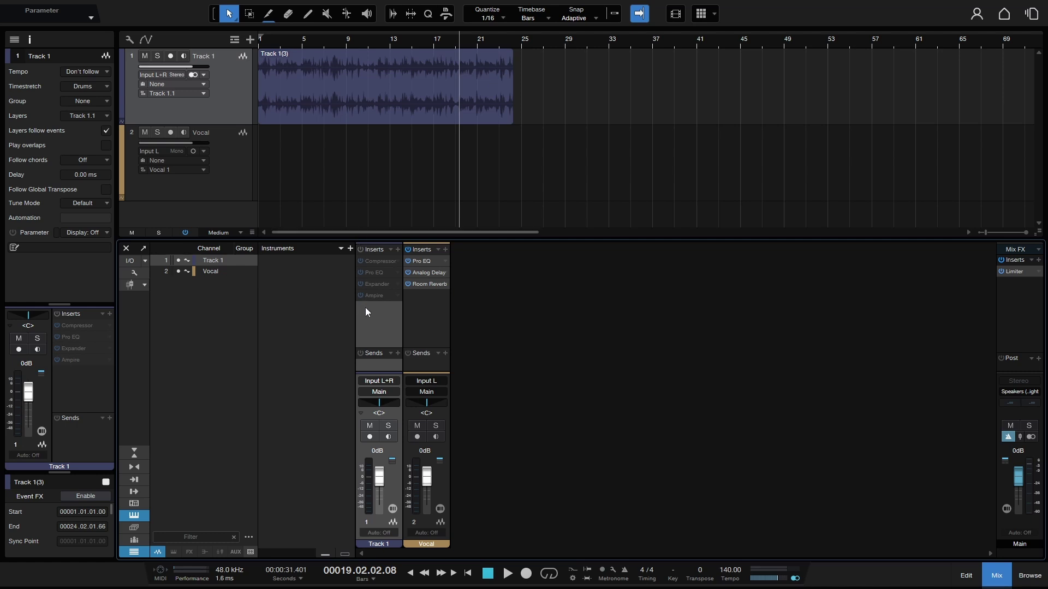
pyautogui.click(390, 249)
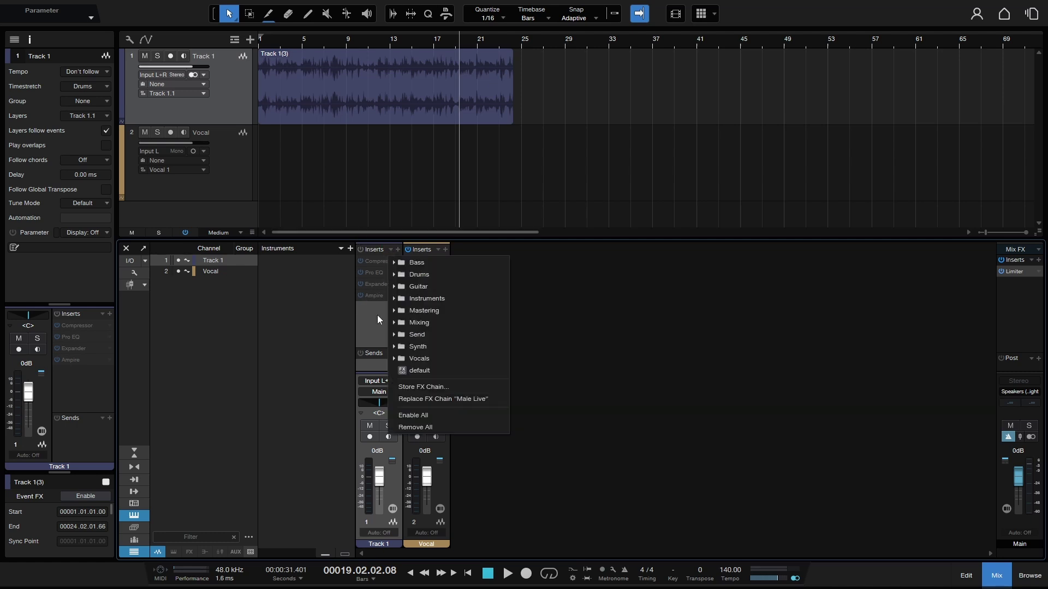
pyautogui.click(414, 414)
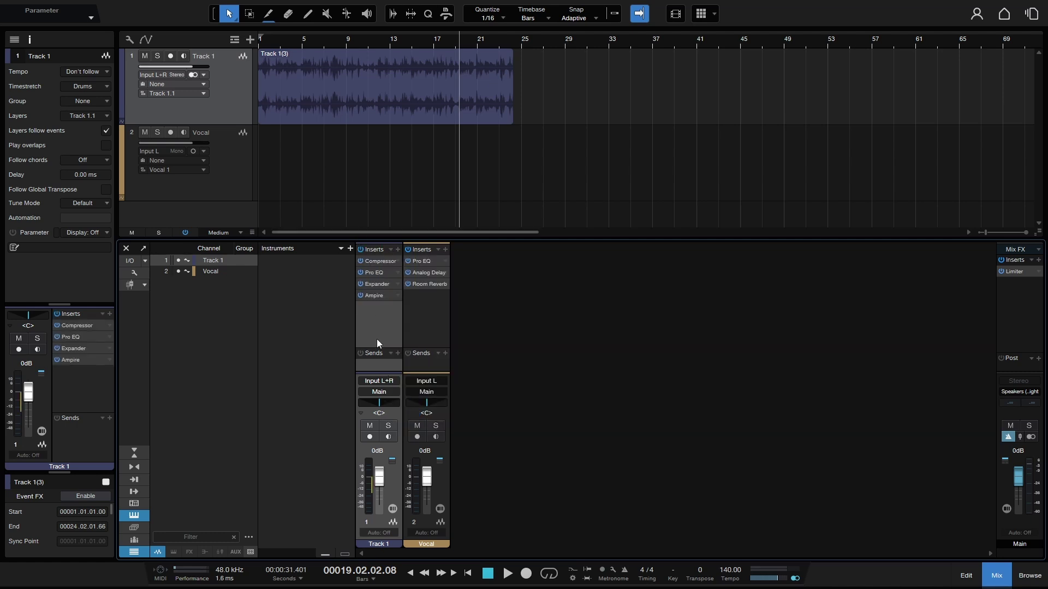
# Remove all inserts from Track 1 and hide the mixer.
pyautogui.click(391, 249)
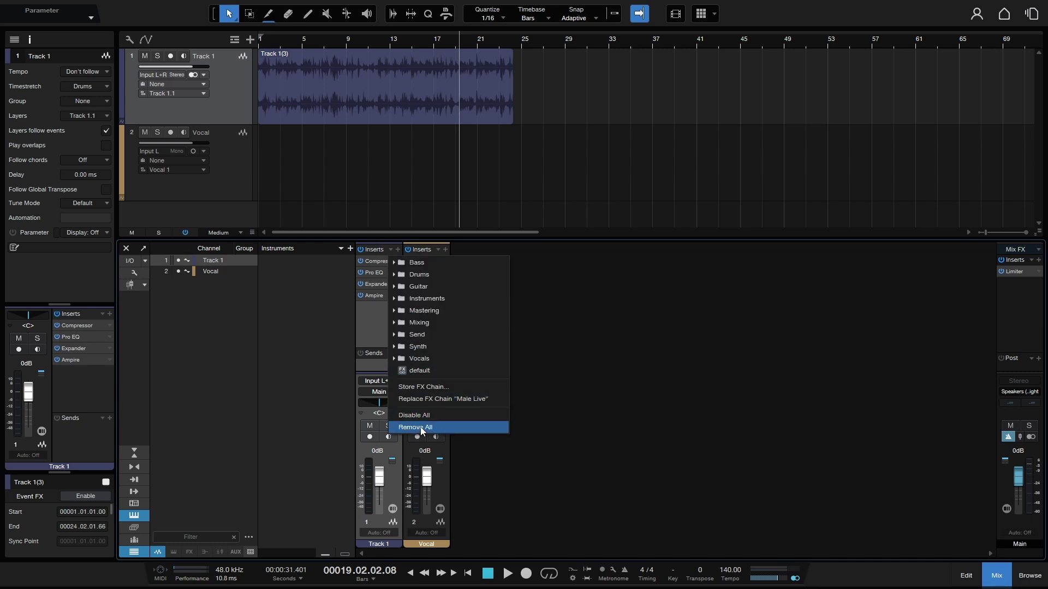
pyautogui.click(450, 427)
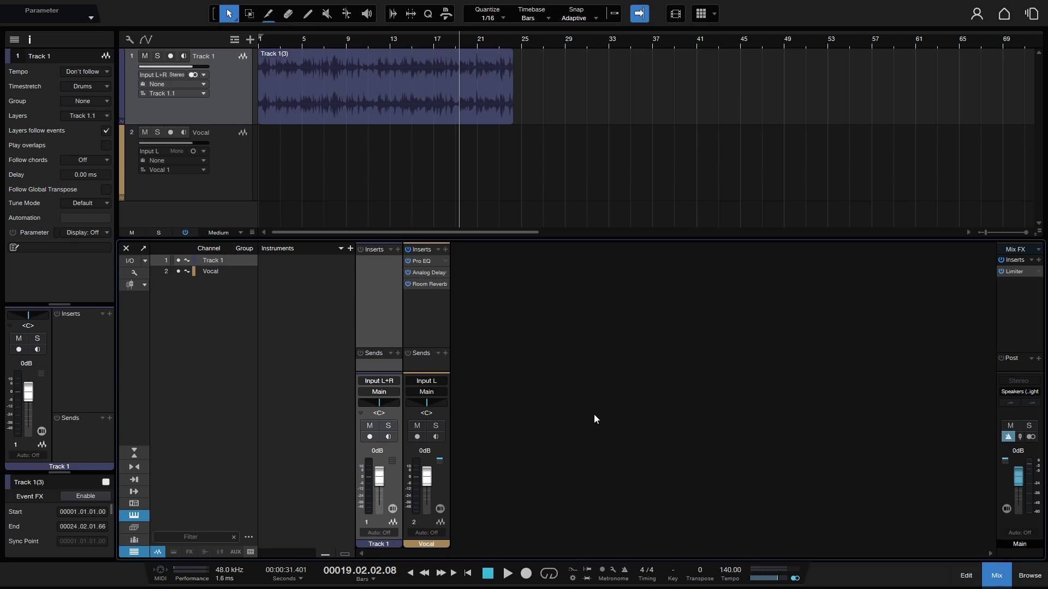
pyautogui.click(1000, 576)
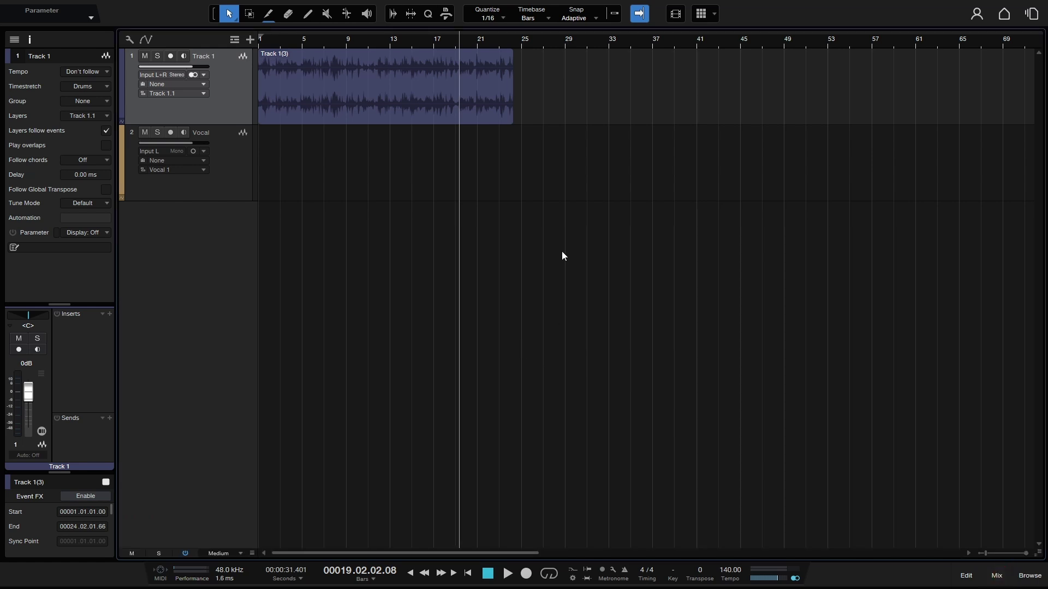
# Select the Track 1(3) audio event in the arrangement.
pyautogui.click(358, 101)
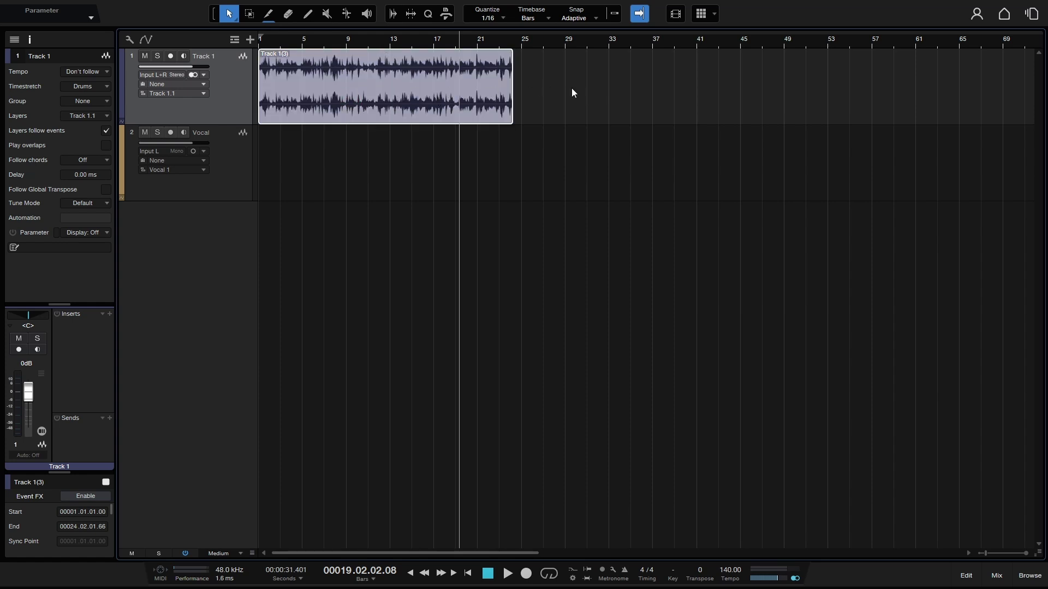
pyautogui.click(644, 89)
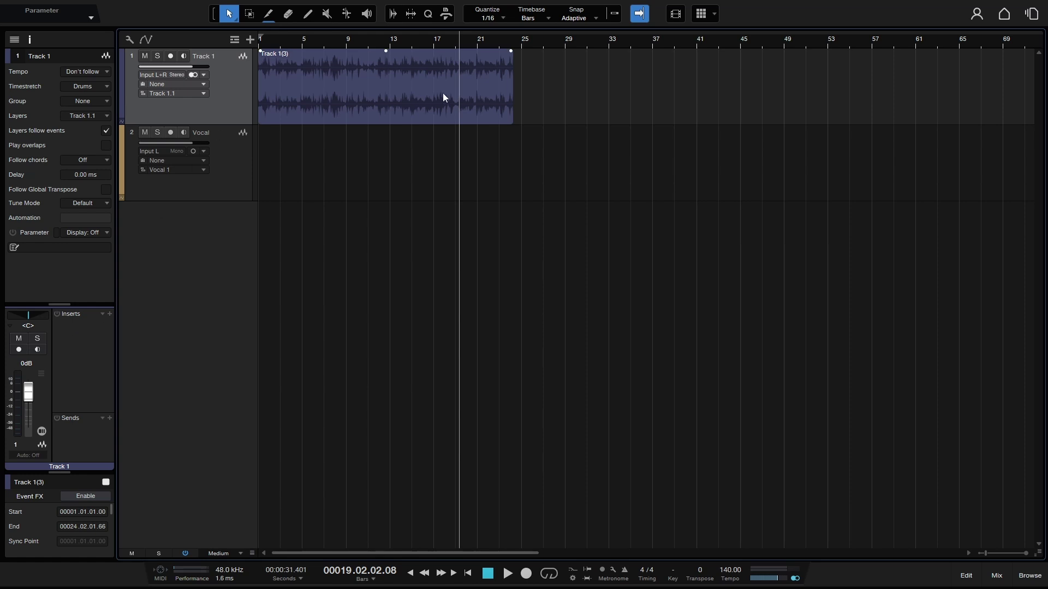
pyautogui.click(415, 101)
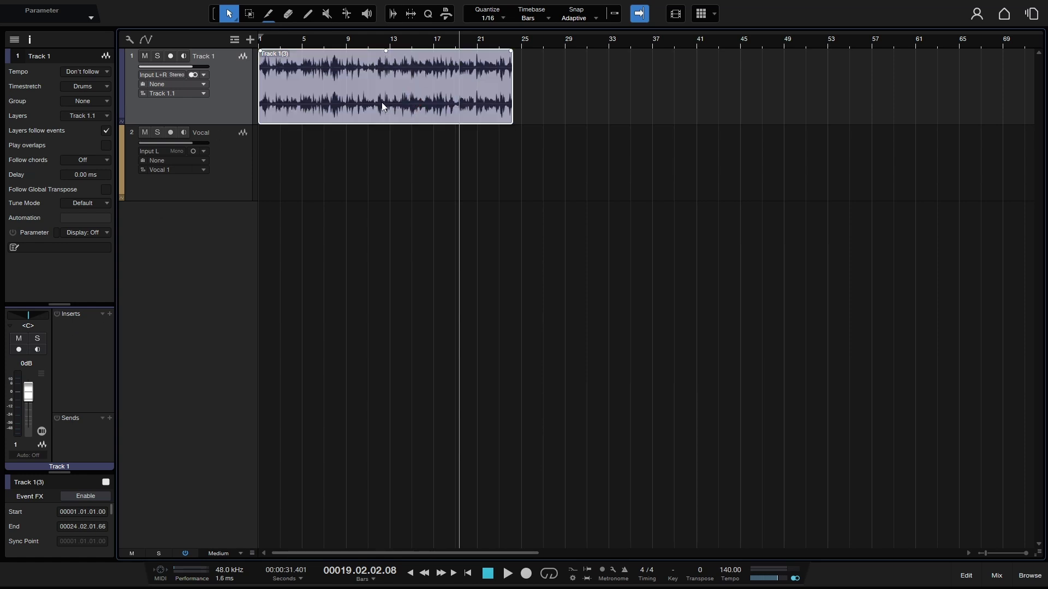
# Duplicate the Track 1(3) event twice on Track 1 and delete both copies.
pyautogui.hotkey('ctrl', 'd')
pyautogui.hotkey('ctrl', 'd')
pyautogui.click(577, 192)
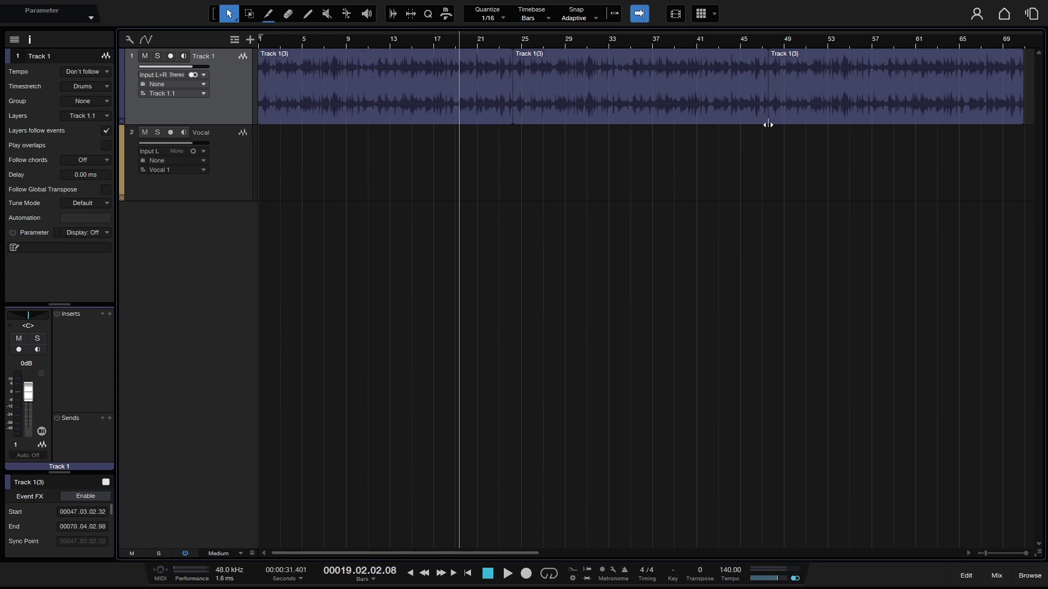
pyautogui.click(826, 95)
pyautogui.press('Delete')
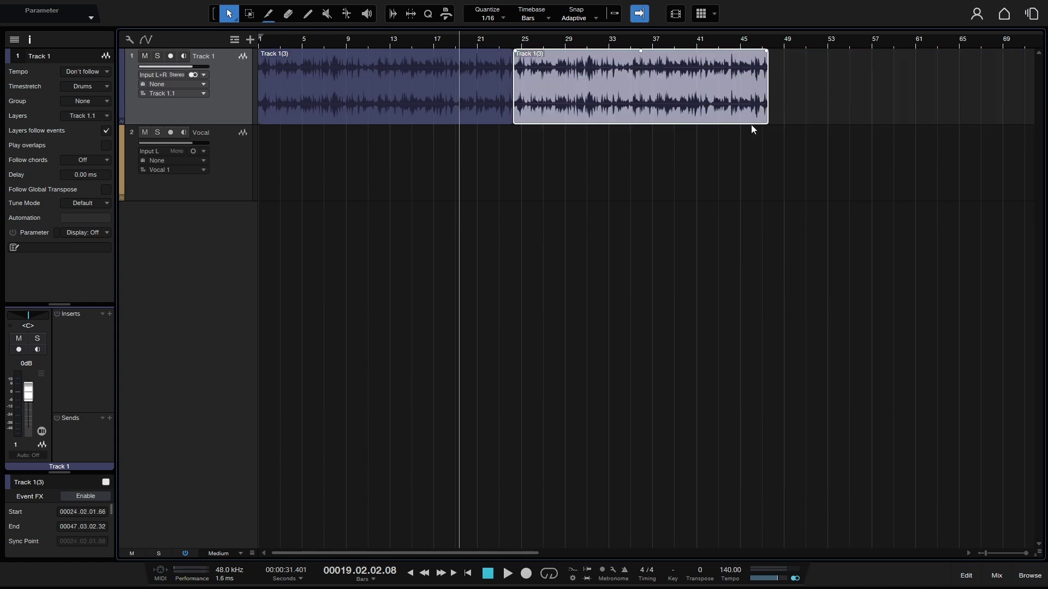
pyautogui.press('Delete')
pyautogui.click(579, 103)
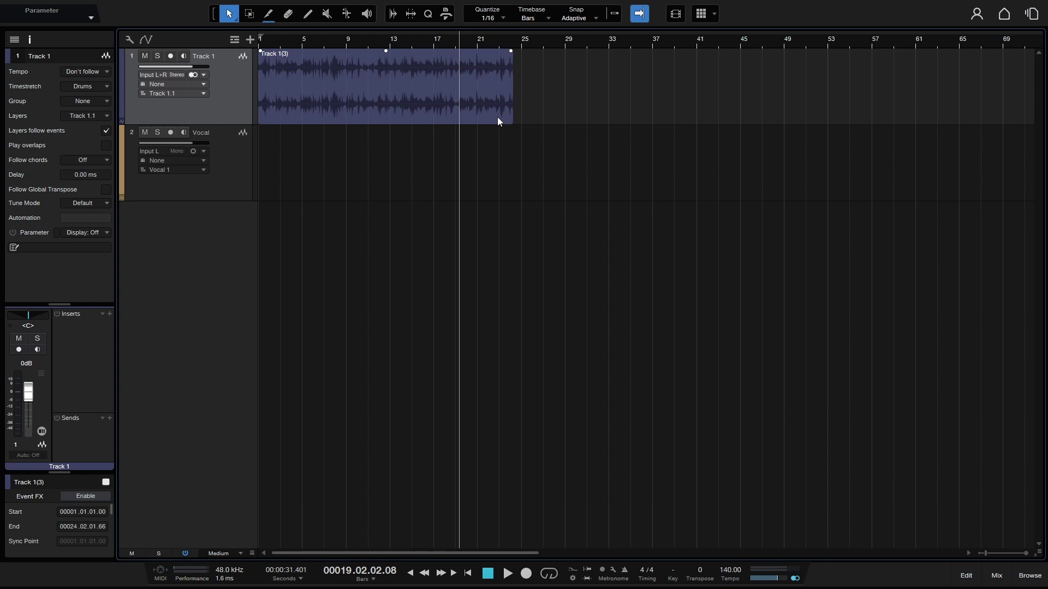
# Listen to the end of the Track 1(3) event, replaying it from about bar 23.3.
pyautogui.press('space')
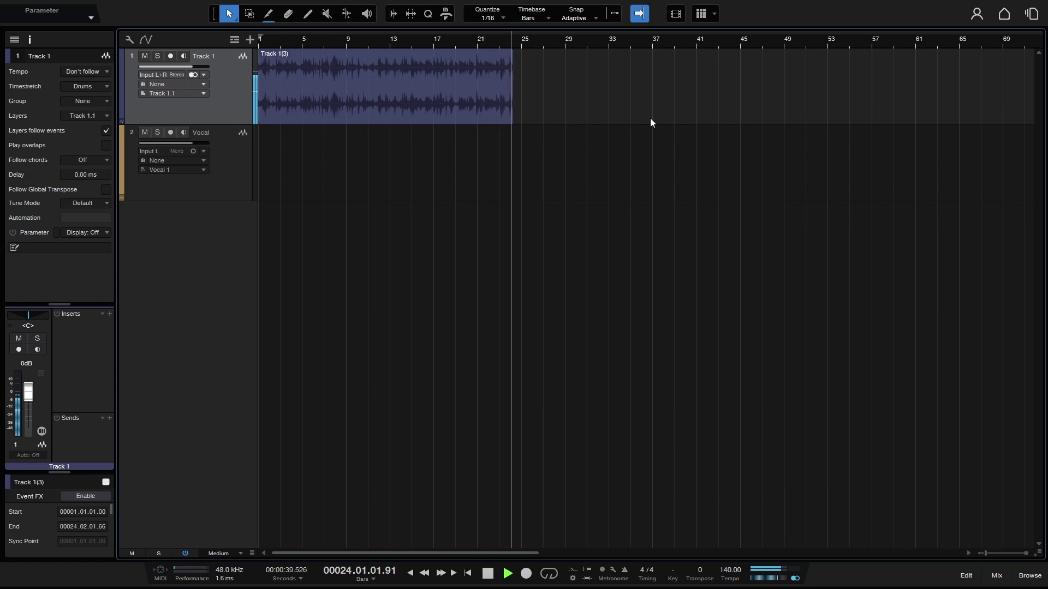
pyautogui.press('space')
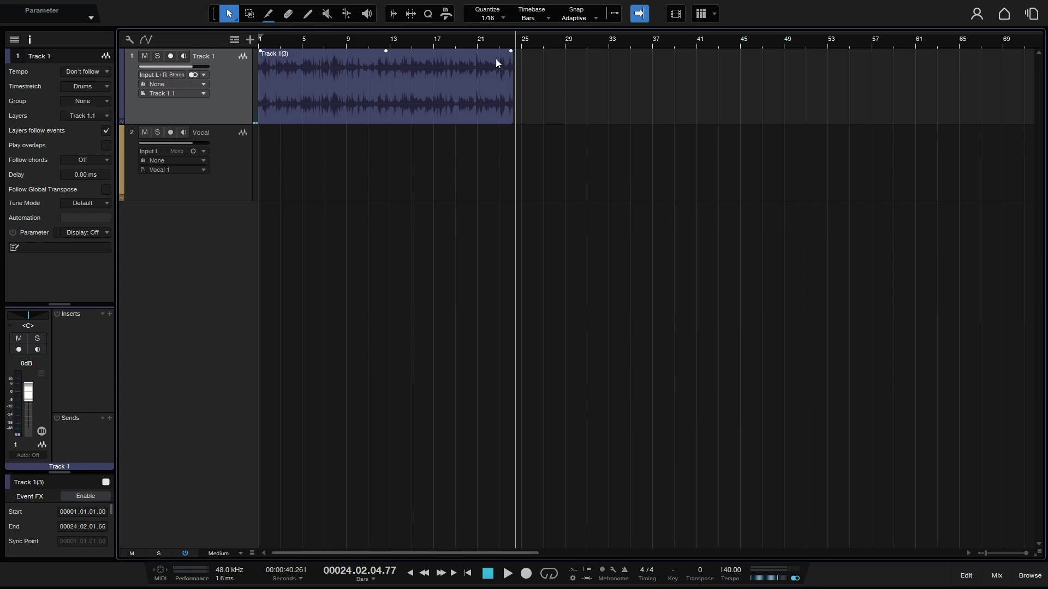
pyautogui.moveTo(494, 40); pyautogui.dragTo(525, 86)
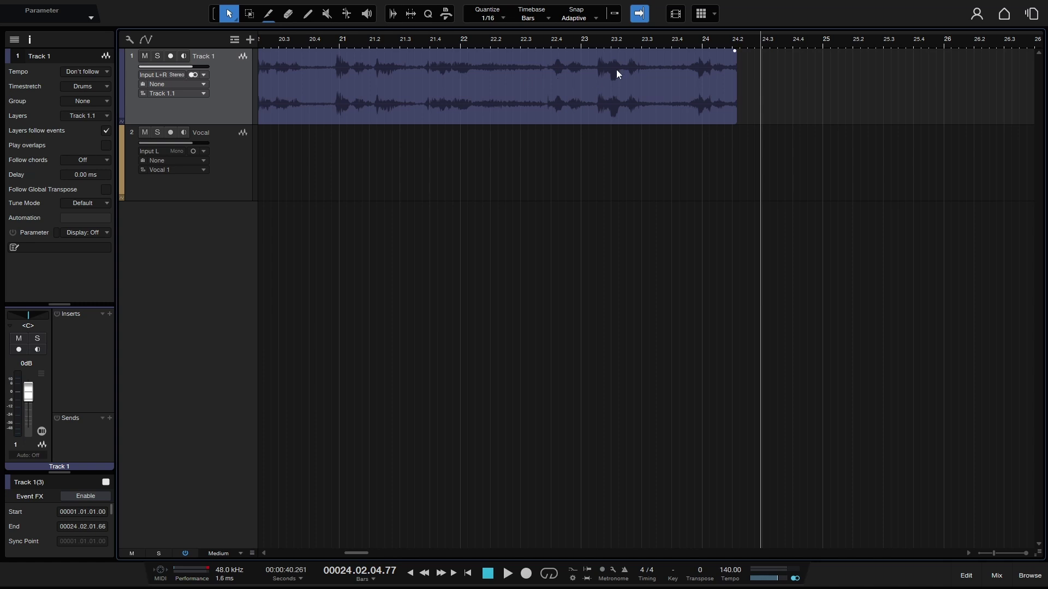
pyautogui.click(656, 42)
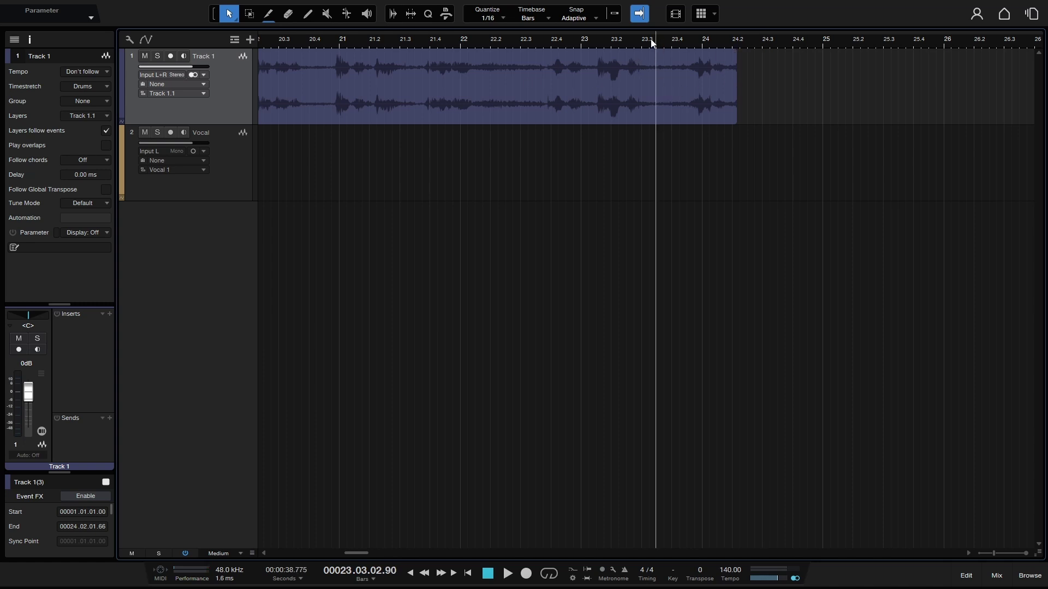
pyautogui.press('space')
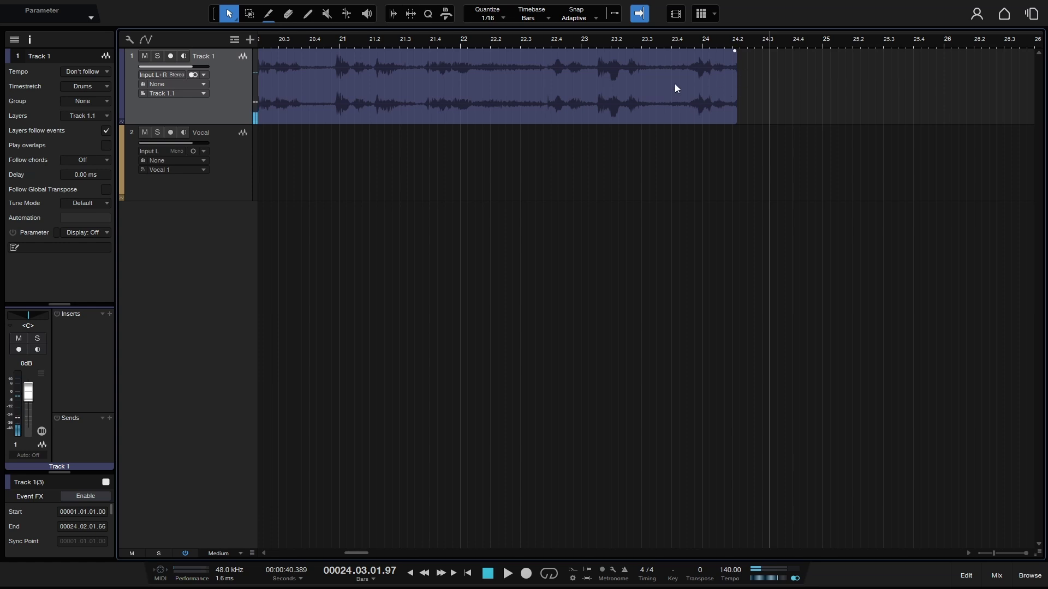
# Split the Track 1(3) event near its end, at about 23.04.01, with snapping turned off.
pyautogui.click(672, 42)
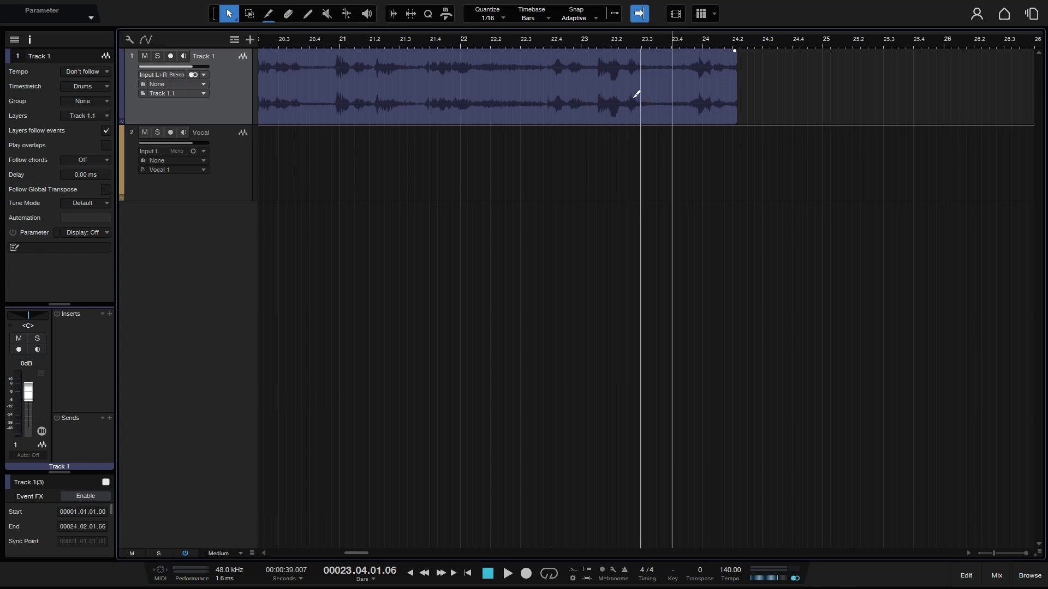
pyautogui.click(612, 13)
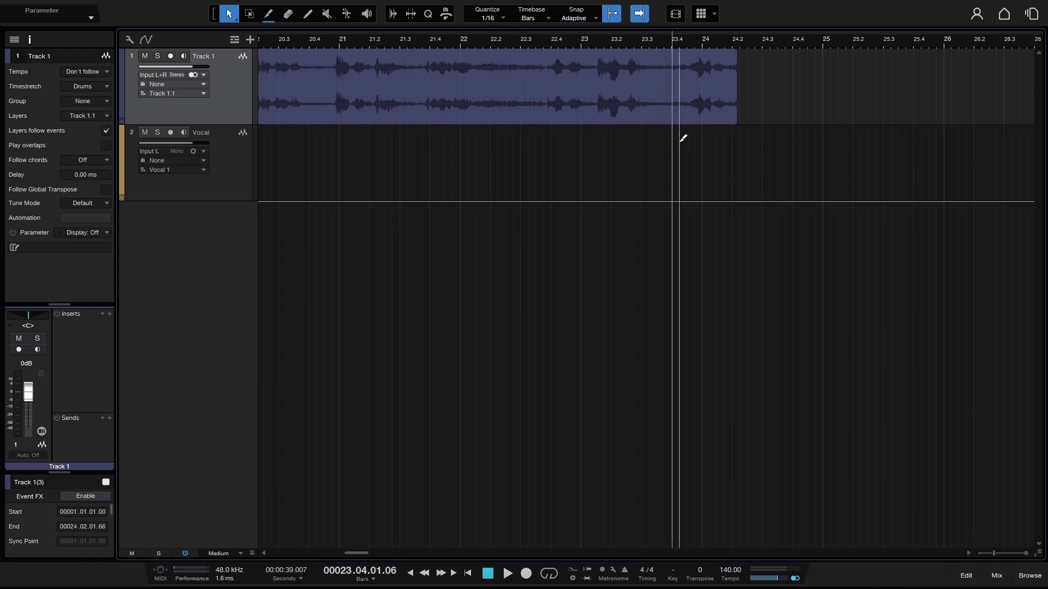
pyautogui.press('n')
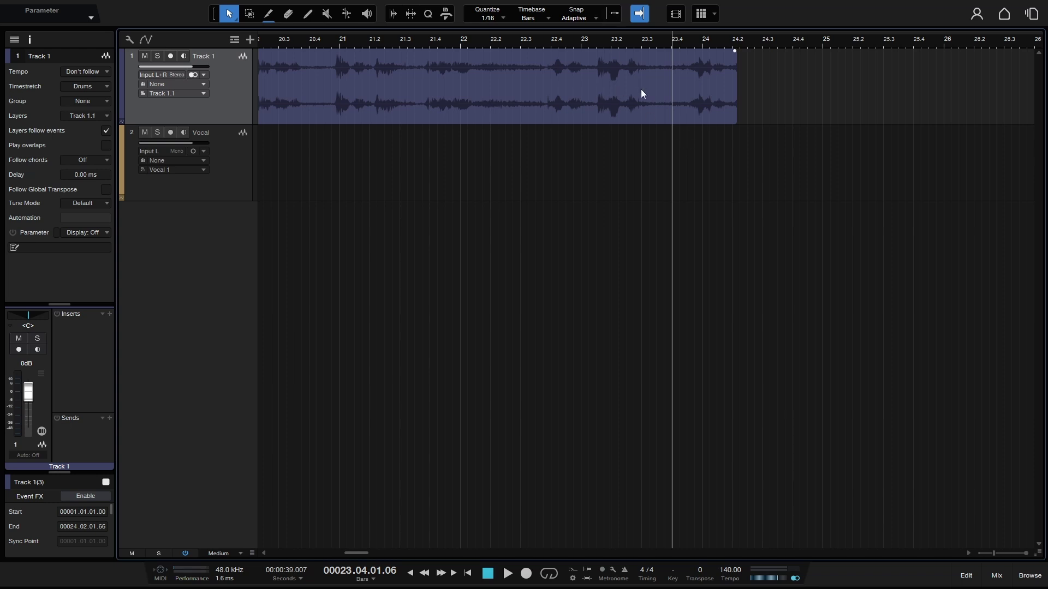
pyautogui.keyDown('alt'); pyautogui.click(675, 90); pyautogui.keyUp('alt')
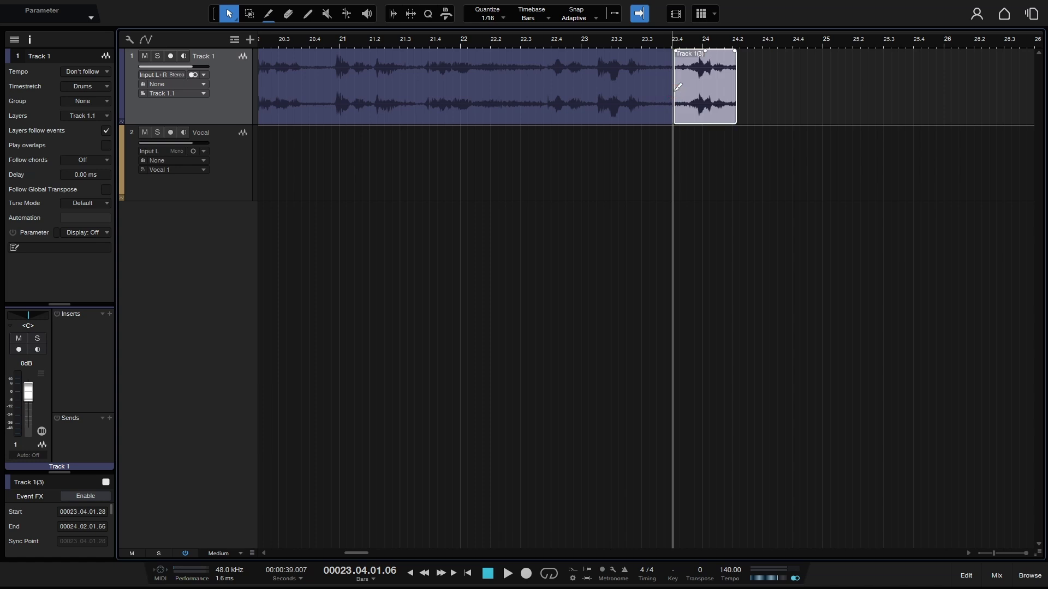
# Insert Analog Delay as an event effect on the short split-off event, with no preset and a tail of 3.00.
pyautogui.rightClick(705, 102)
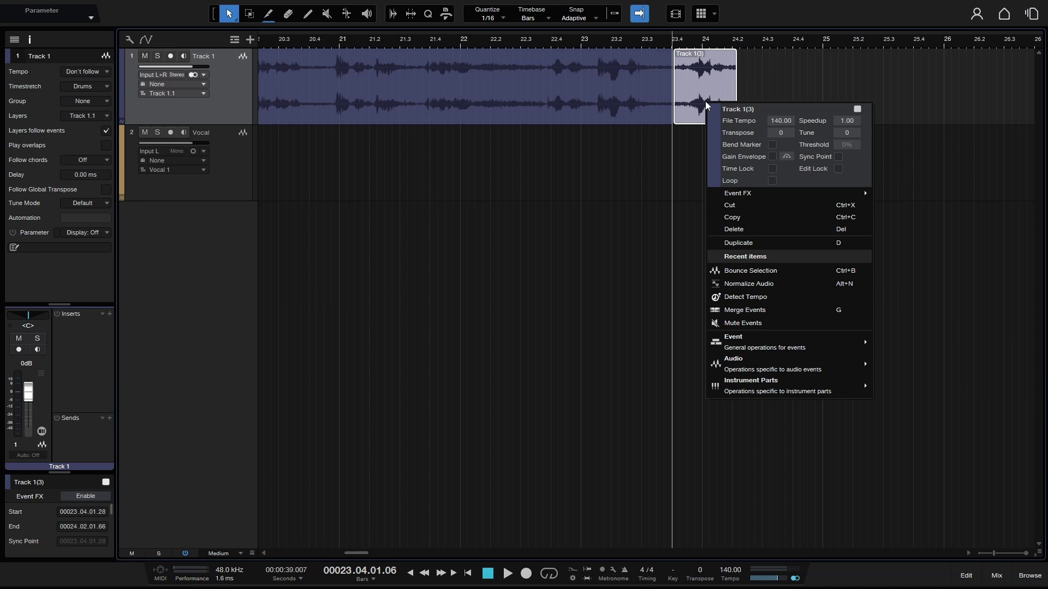
pyautogui.moveTo(744, 195)
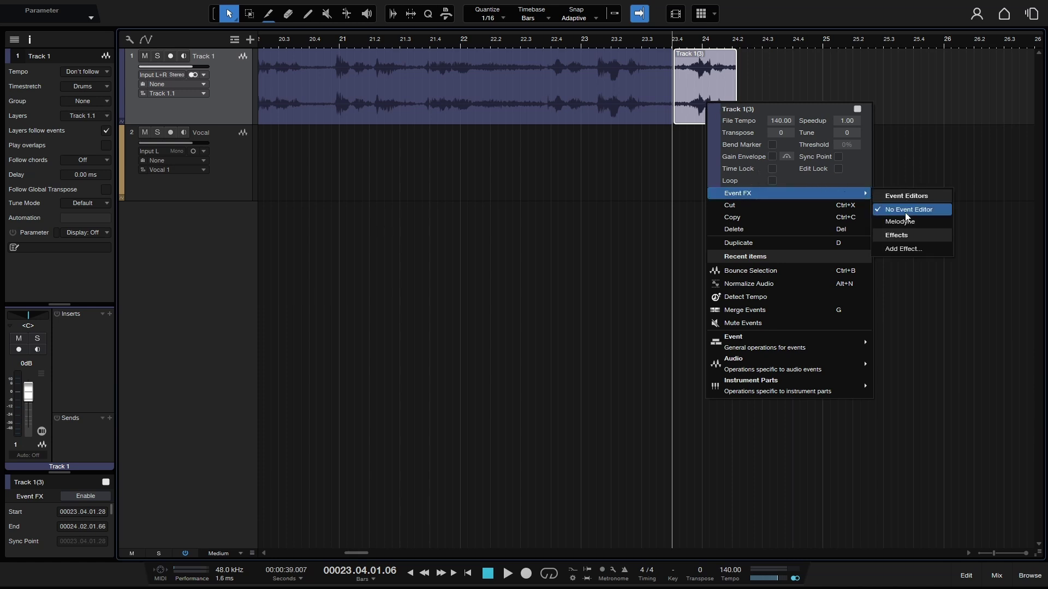
pyautogui.click(903, 250)
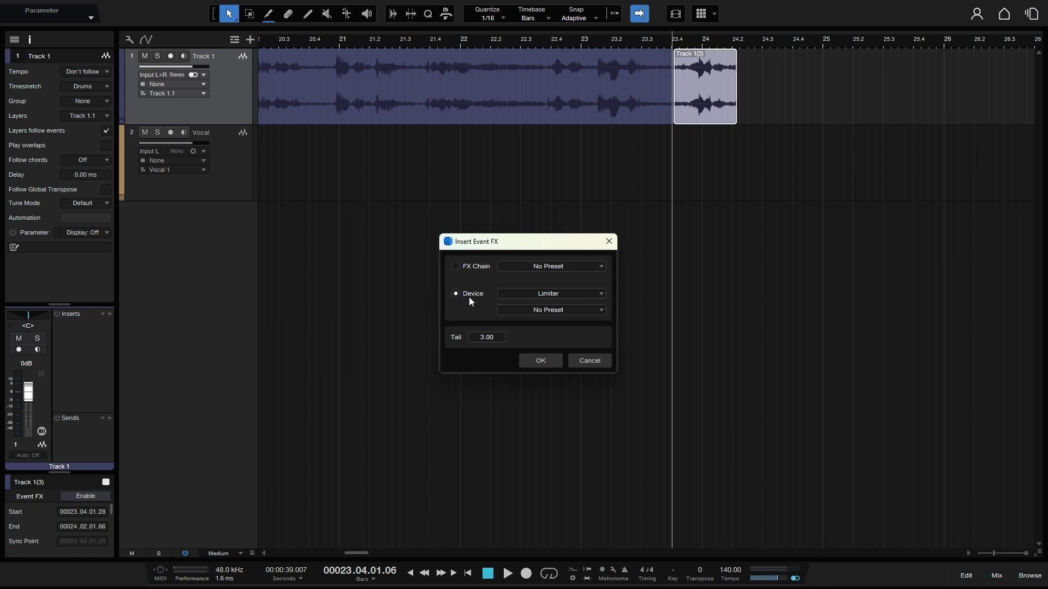
pyautogui.click(602, 295)
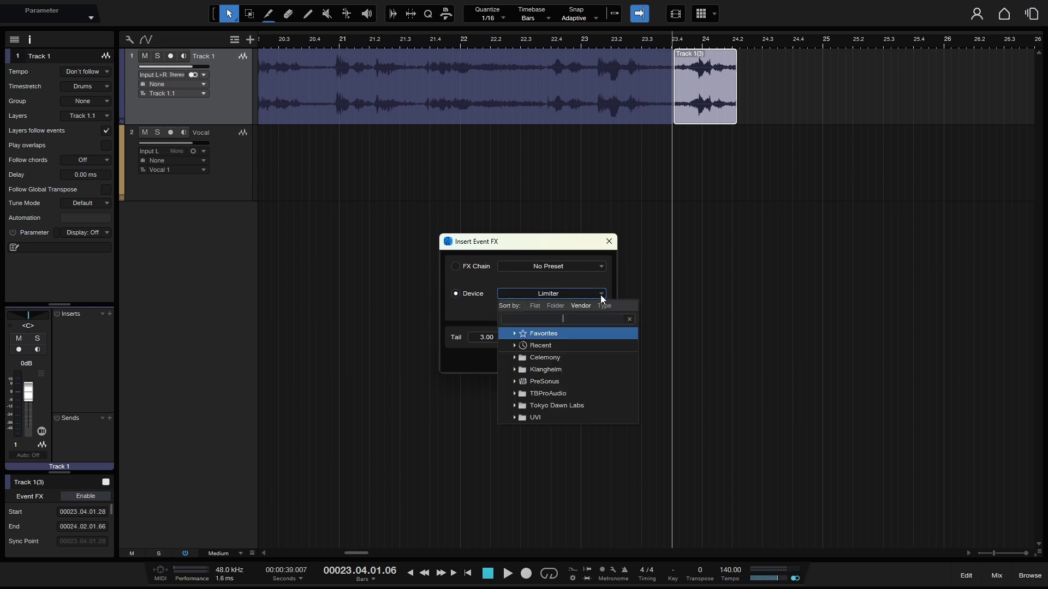
pyautogui.write('delay')
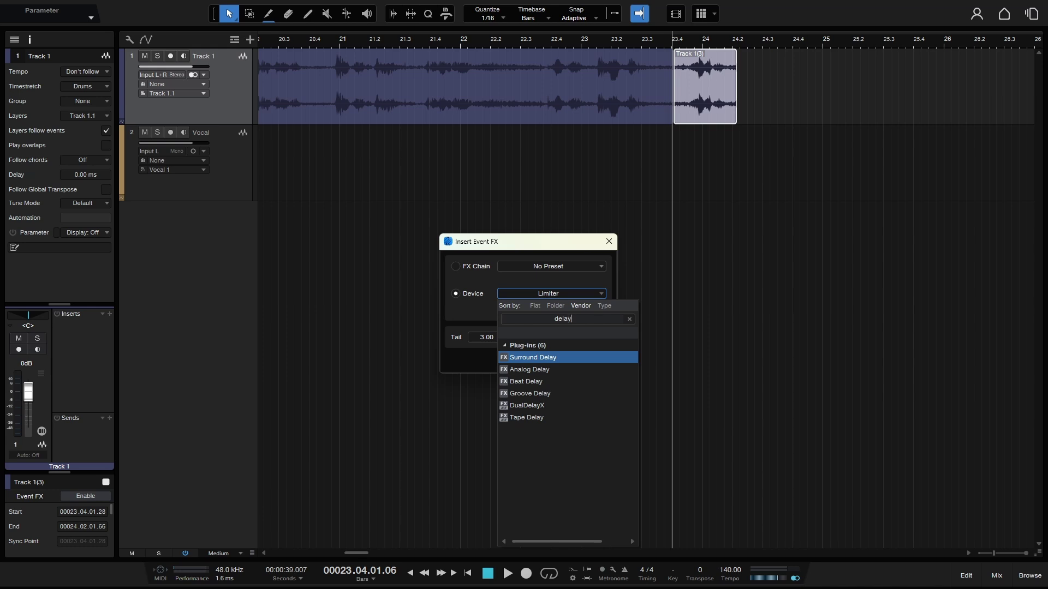
pyautogui.press('Down')
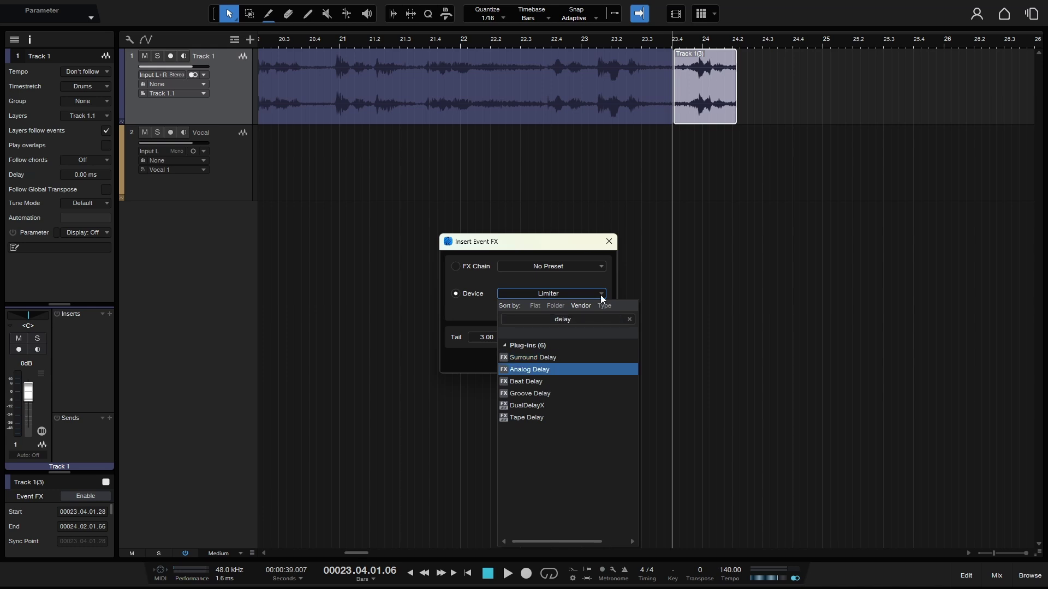
pyautogui.press('Return')
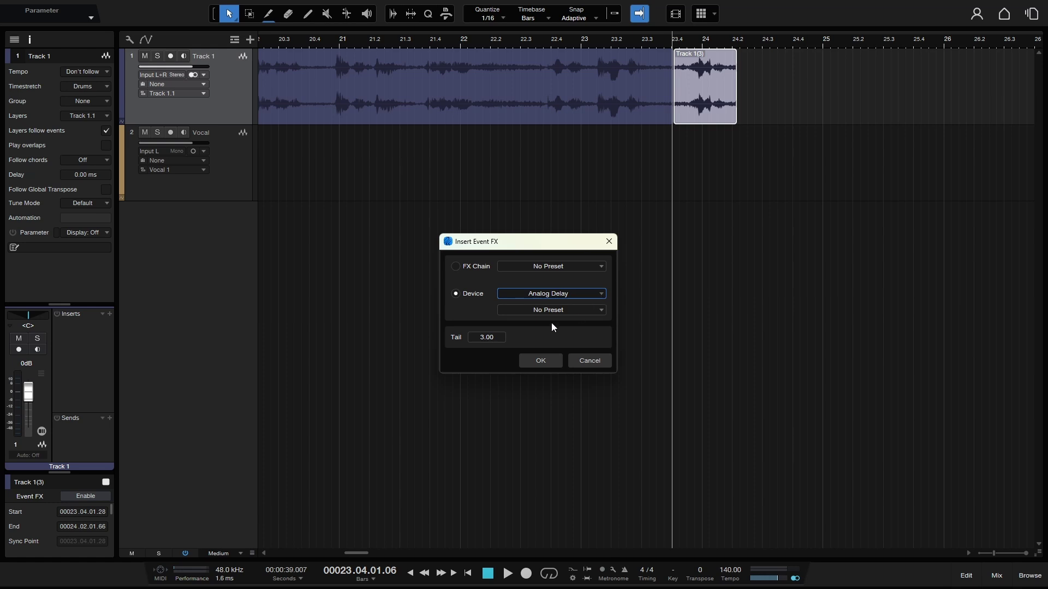
pyautogui.click(542, 361)
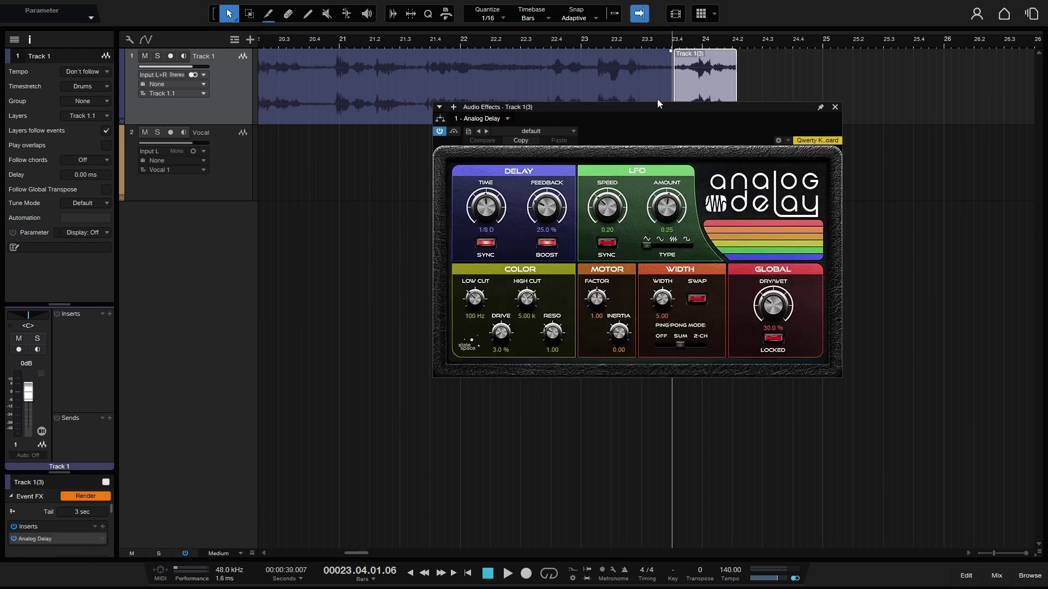
# Move the effect window clear of the tracks and listen to the delayed event from about bar 22.4.
pyautogui.moveTo(649, 109); pyautogui.dragTo(616, 221)
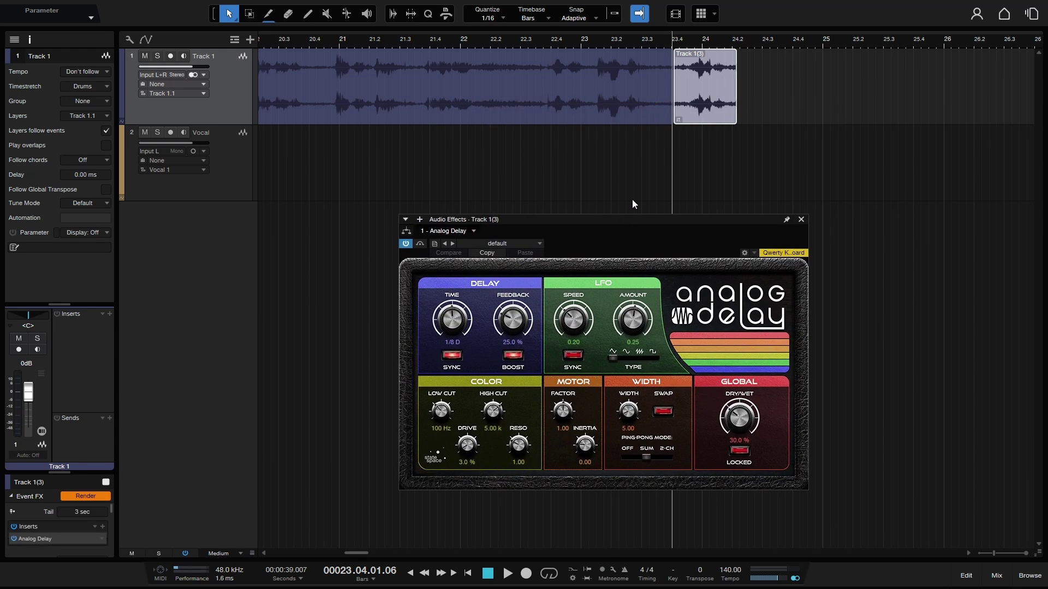
pyautogui.click(537, 41)
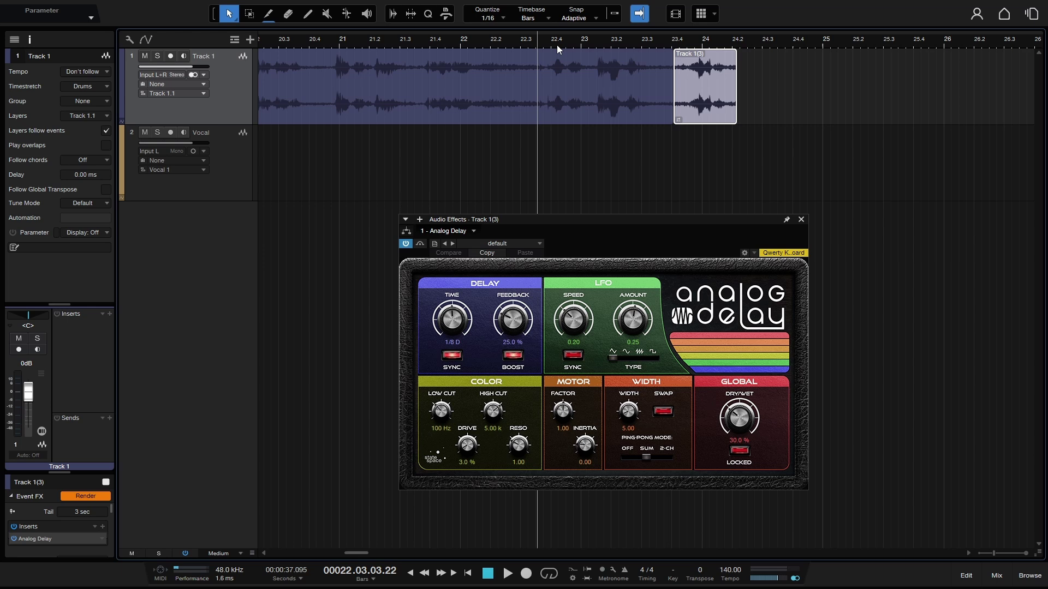
pyautogui.click(608, 41)
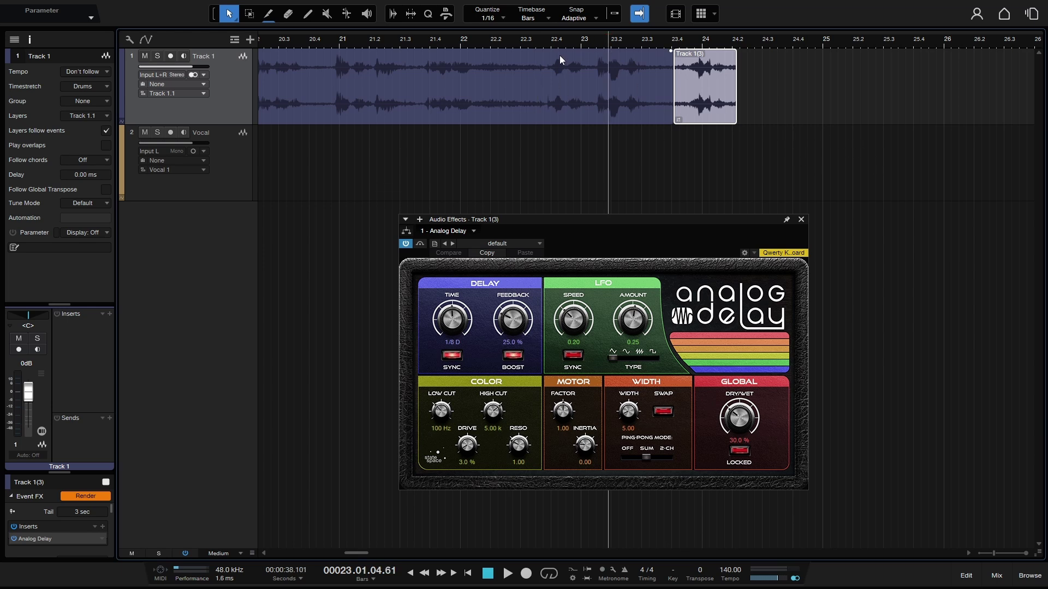
pyautogui.click(571, 41)
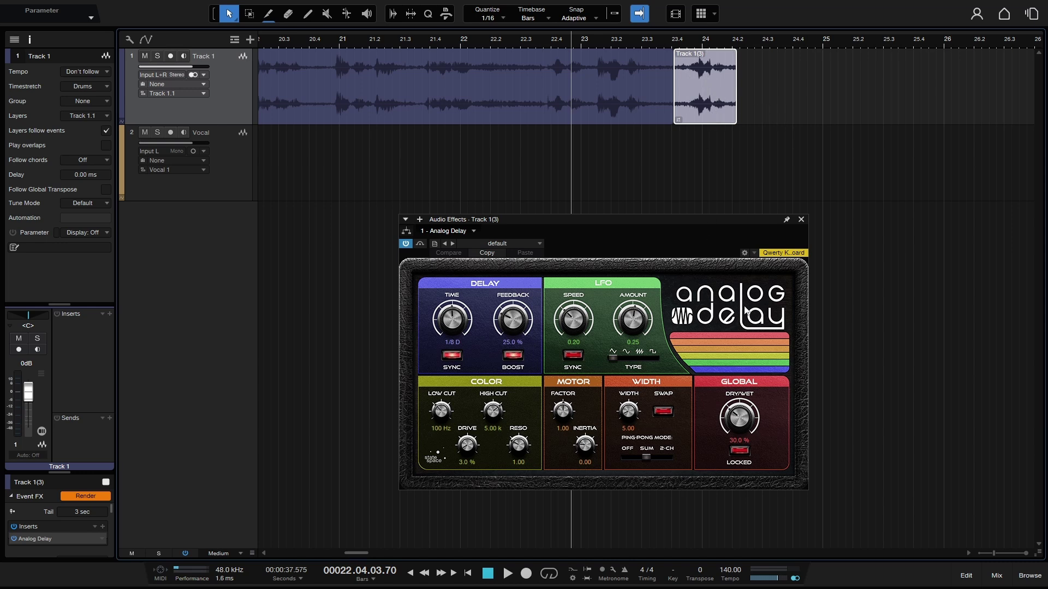
pyautogui.click(936, 247)
pyautogui.press('space')
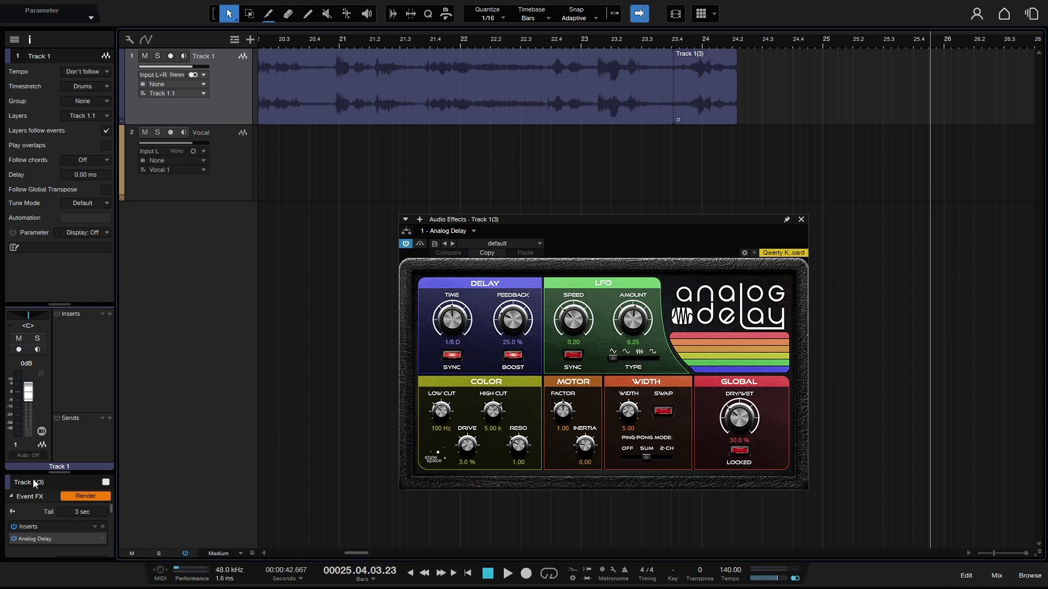
# Enlarge the event section of the inspector to show its Event FX settings, and close the Analog Delay window.
pyautogui.moveTo(59, 477); pyautogui.dragTo(66, 283)
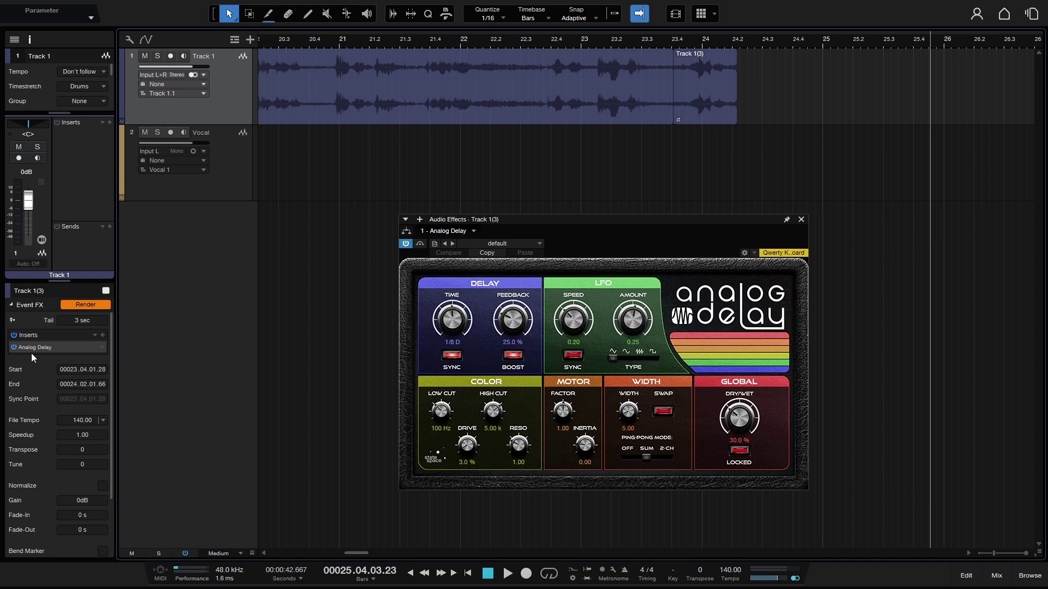
pyautogui.click(801, 220)
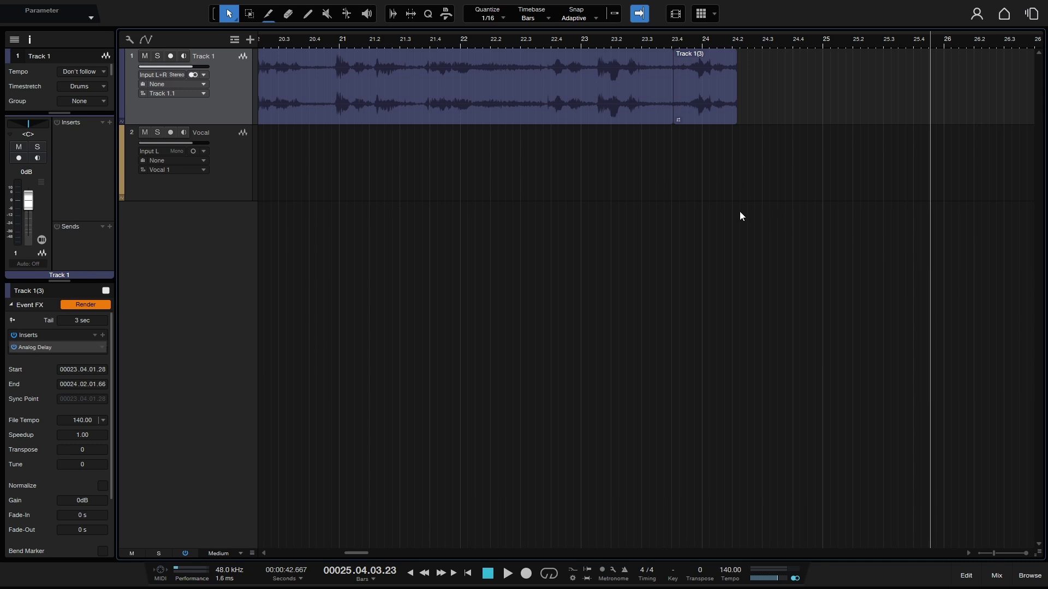
# View the short event's Analog Delay from the event itself and from its inspector inserts, closing the window each time.
pyautogui.click(695, 108)
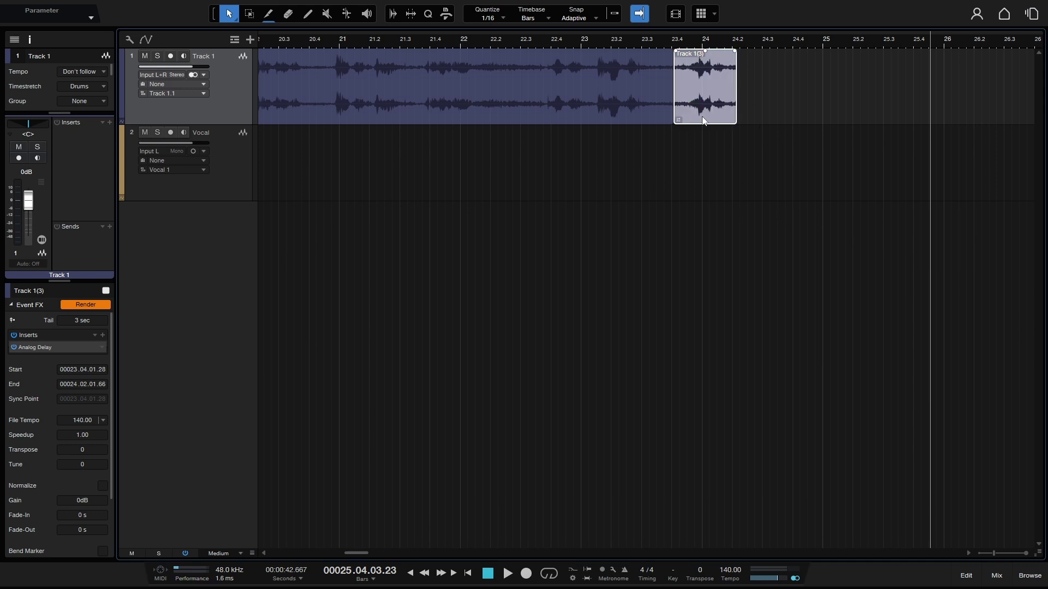
pyautogui.rightClick(703, 119)
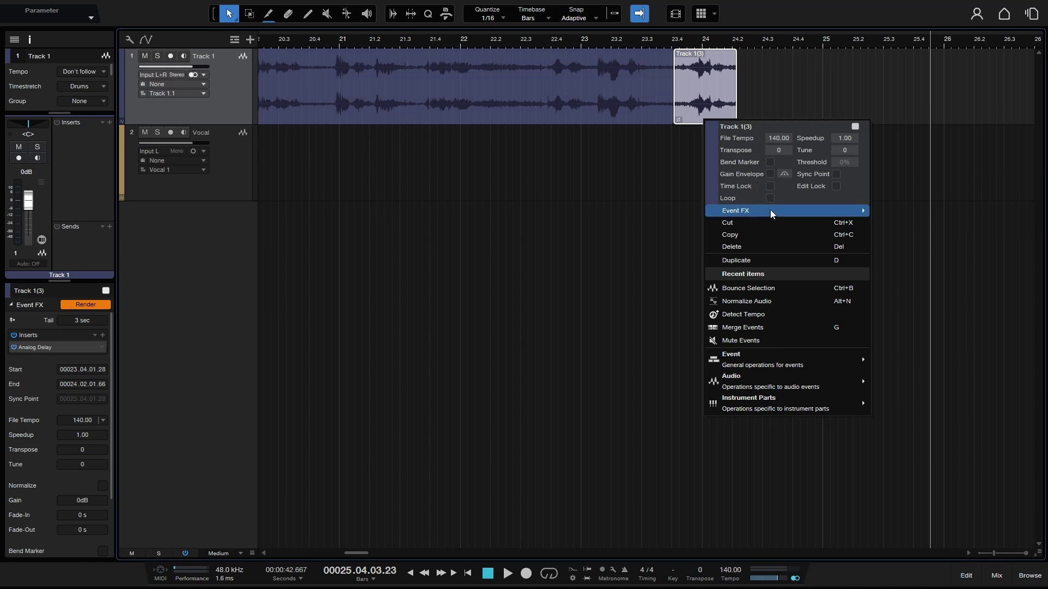
pyautogui.moveTo(774, 211)
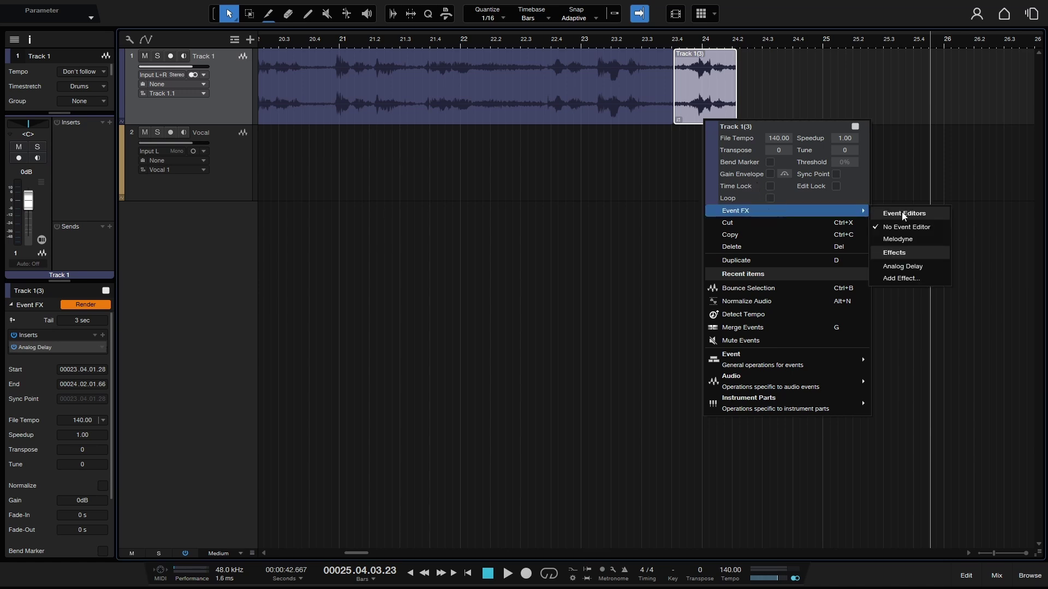
pyautogui.click(902, 267)
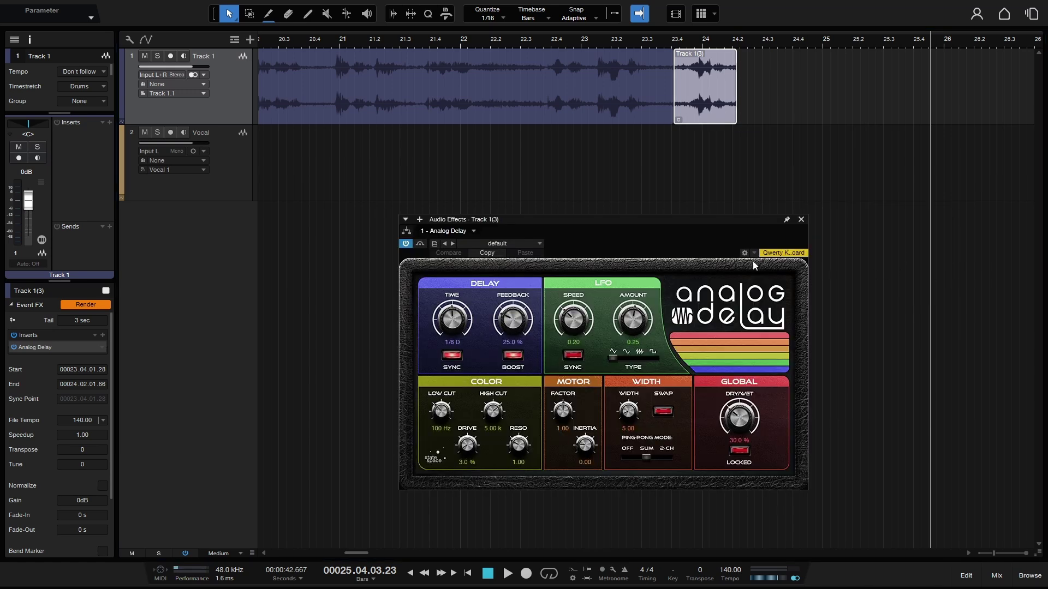
pyautogui.click(802, 220)
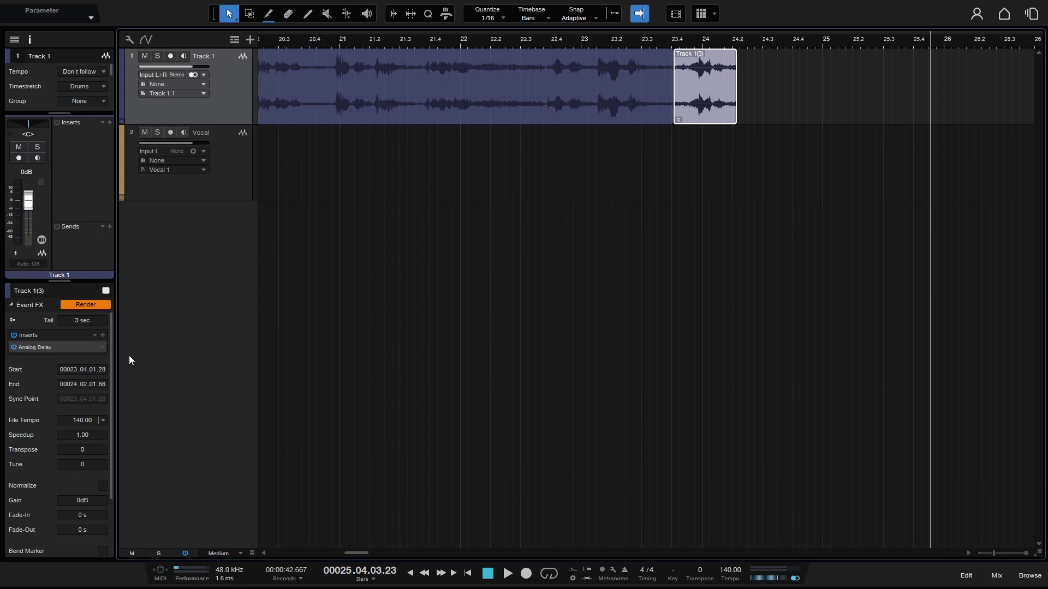
pyautogui.doubleClick(34, 349)
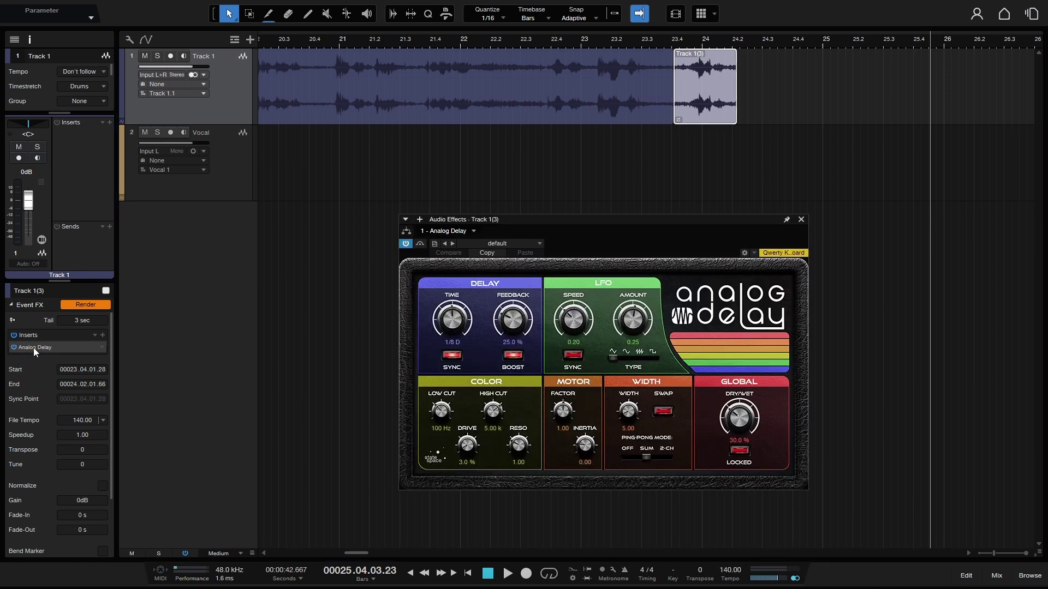
pyautogui.click(801, 220)
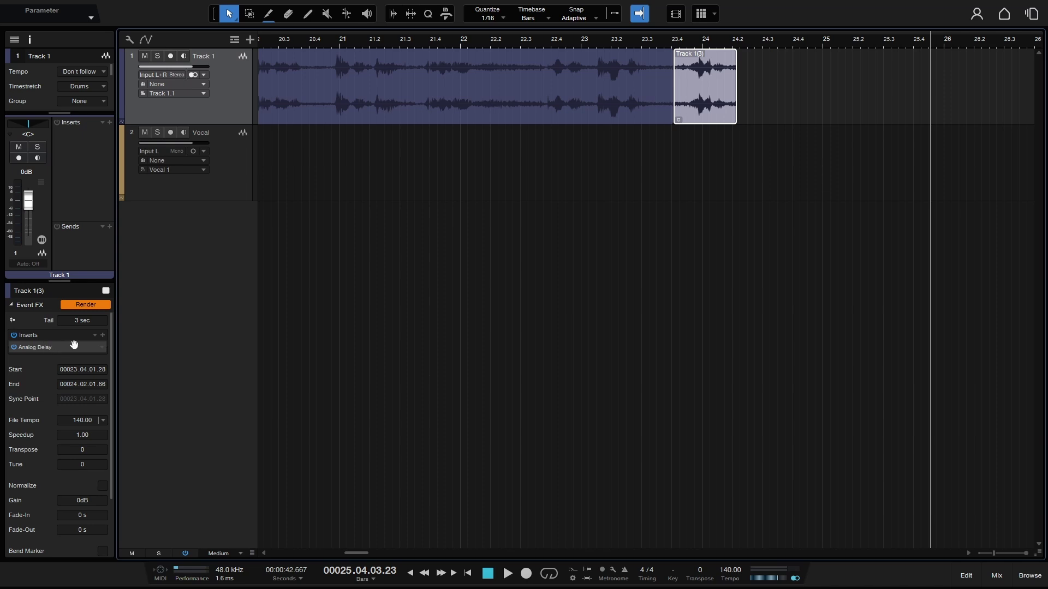
# Add Room Reverb after Analog Delay in the short event's Event FX inserts, finding it with the search term "reverb".
pyautogui.click(102, 335)
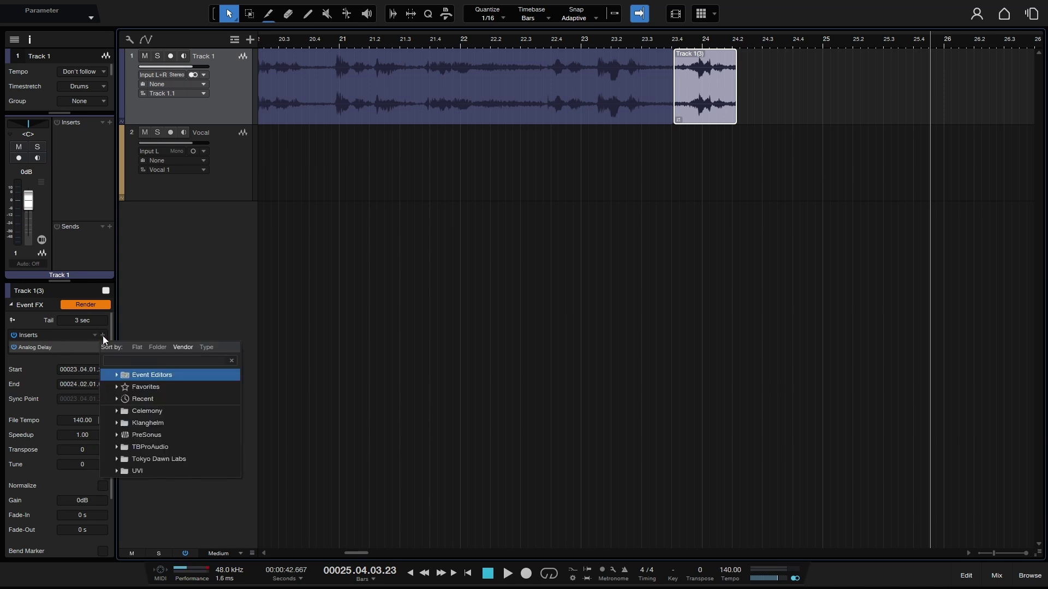
pyautogui.write('reverb')
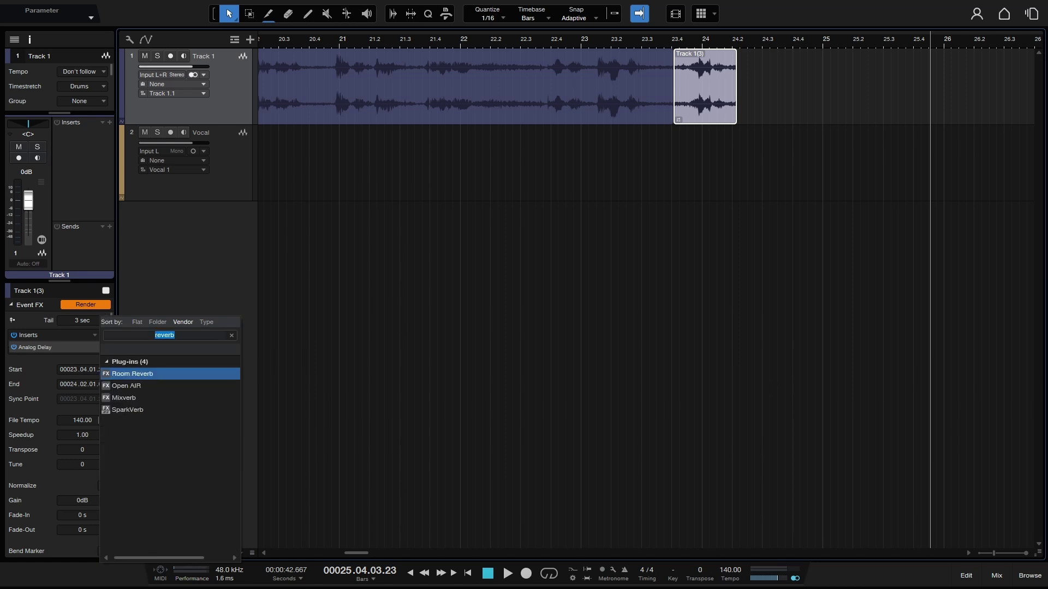
pyautogui.press('Return')
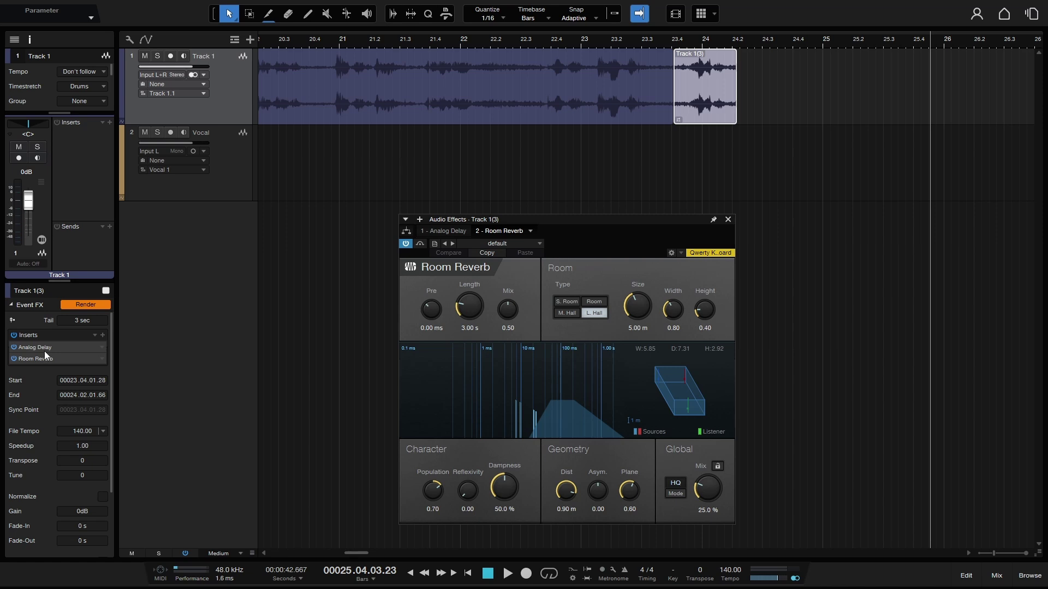
# Set the short event's FX tail to 8 sec and render its Event FX.
pyautogui.click(82, 322)
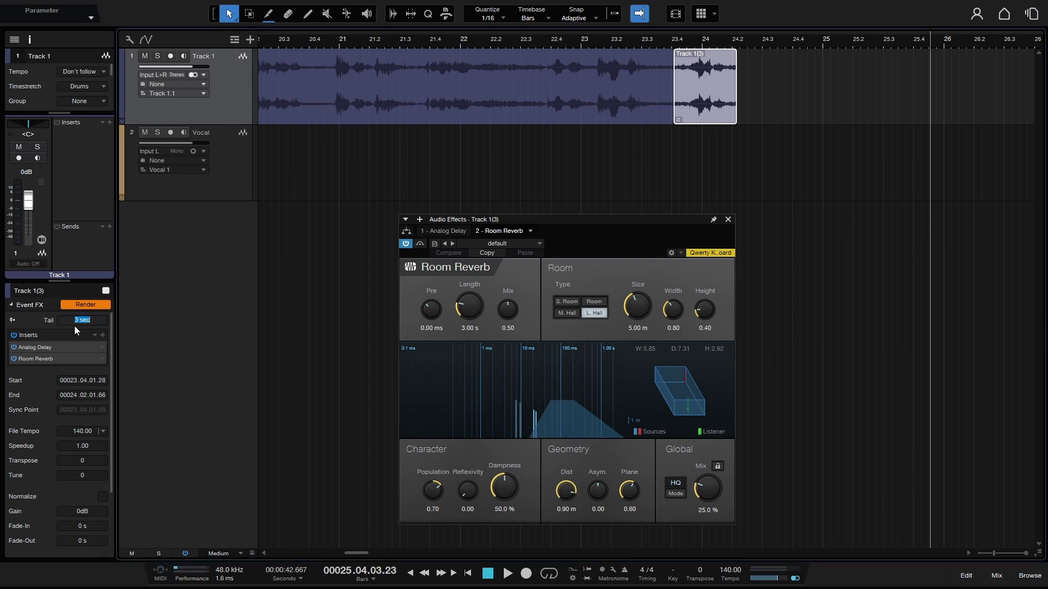
pyautogui.write('8')
pyautogui.click(140, 345)
pyautogui.click(83, 304)
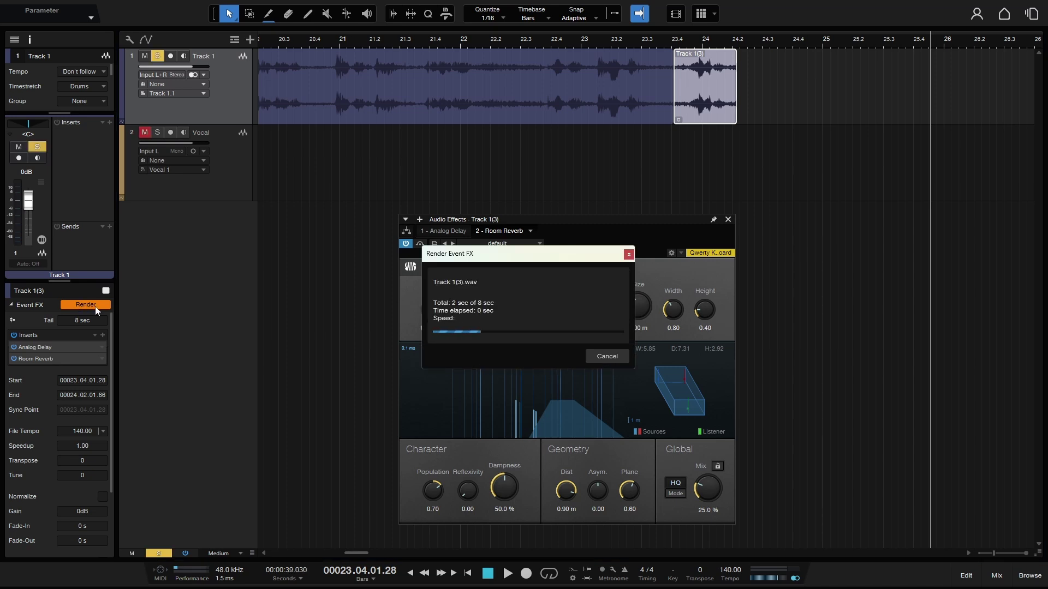
pyautogui.click(775, 110)
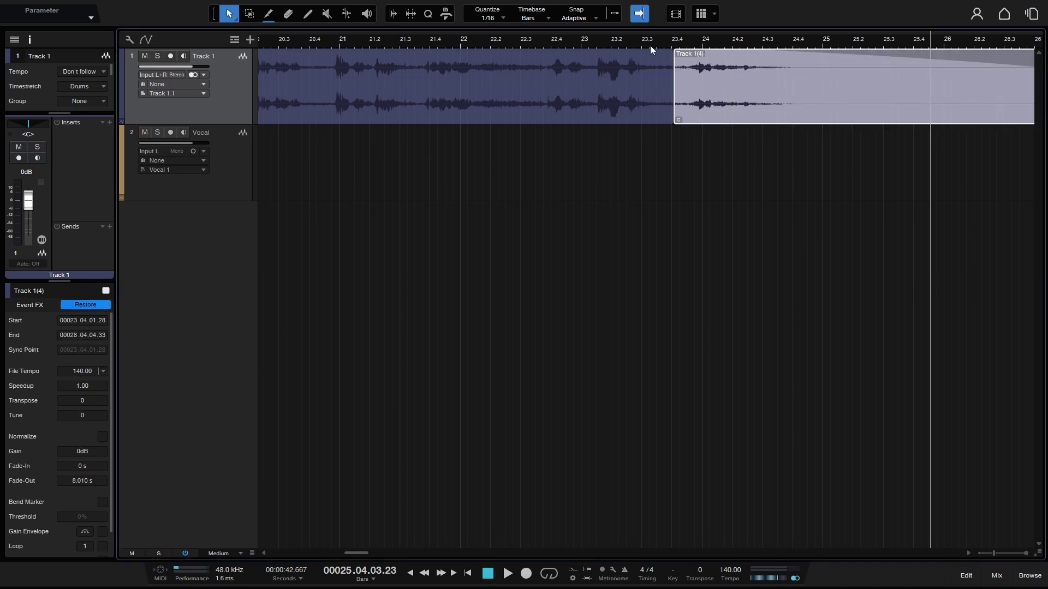
# Listen to the rendered event and its reverb tail from about bar 23.3, keeping the playback cursor in view.
pyautogui.click(626, 41)
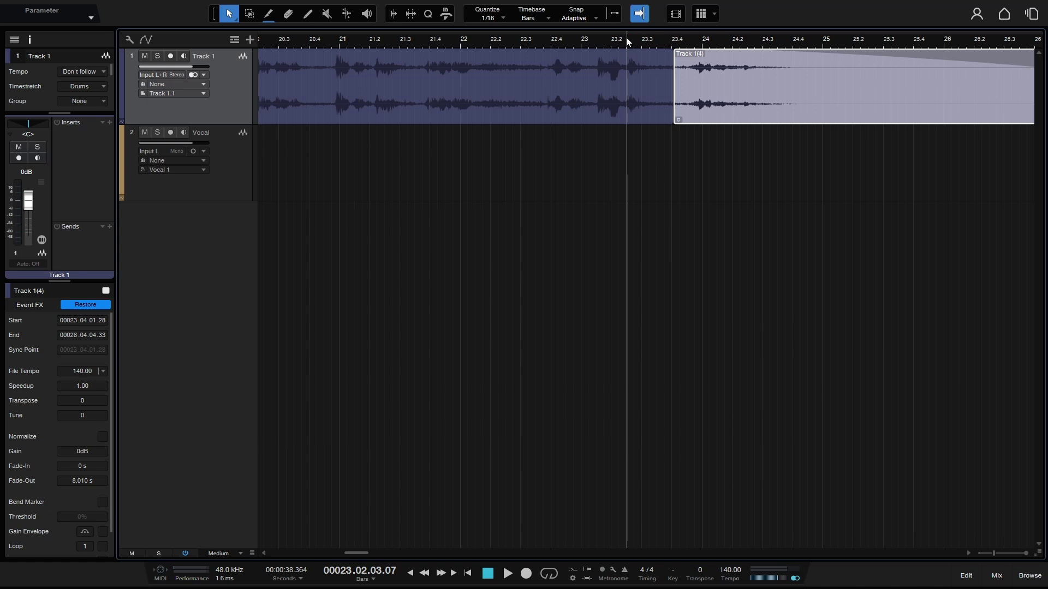
pyautogui.click(646, 39)
pyautogui.press('space')
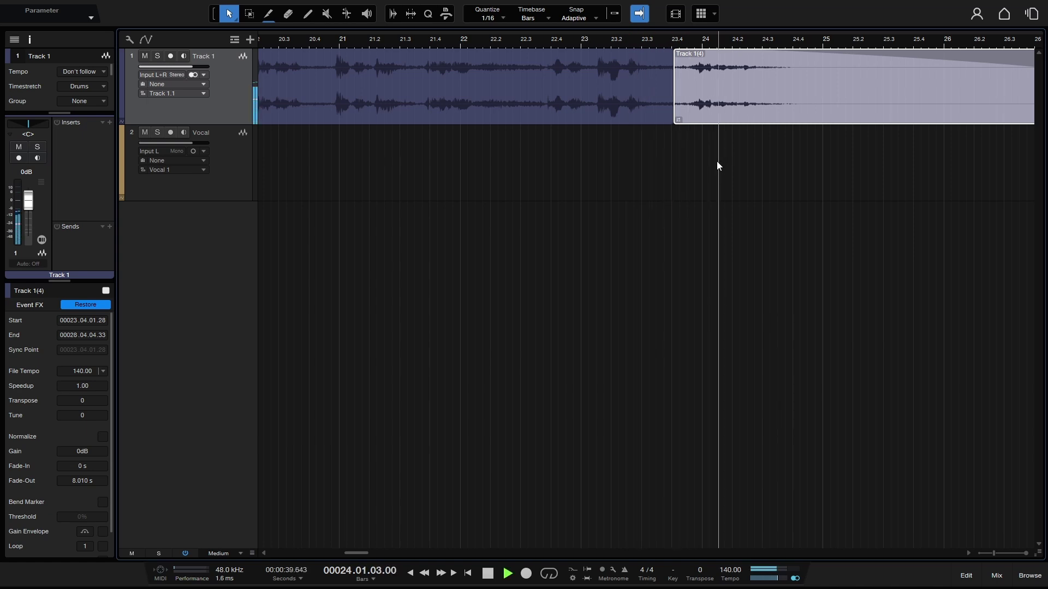
pyautogui.moveTo(352, 553); pyautogui.dragTo(366, 554)
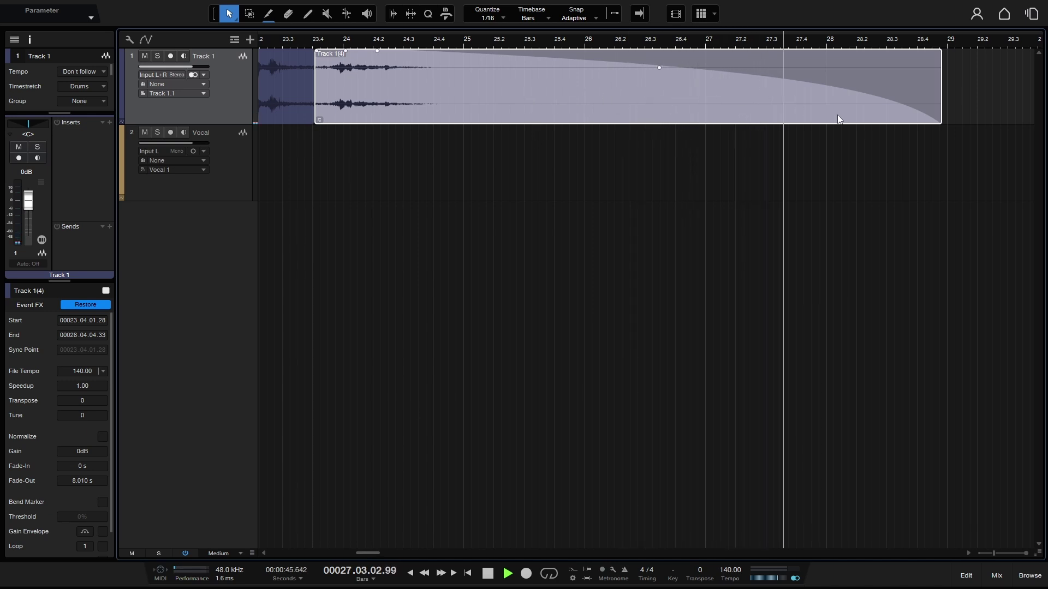
pyautogui.press('space')
pyautogui.press('f')
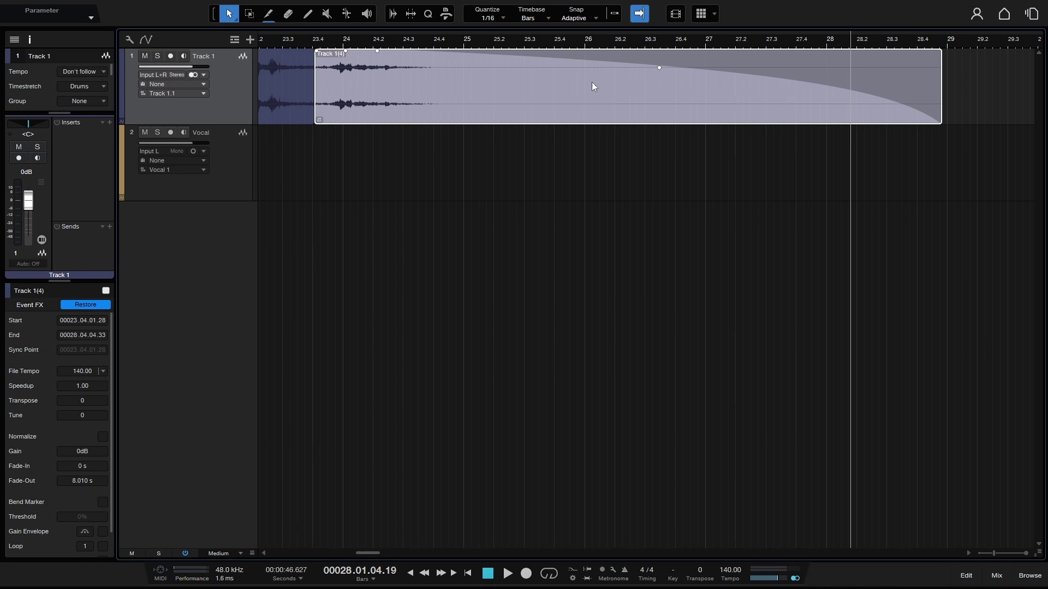
# Trim the end of the rendered event to about bar 26.3 and restore its unrendered Event FX.
pyautogui.moveTo(659, 73)
pyautogui.mouseDown()
pyautogui.moveTo(620, 107)
pyautogui.moveTo(660, 81)
pyautogui.mouseUp()
pyautogui.moveTo(946, 97); pyautogui.dragTo(670, 97)
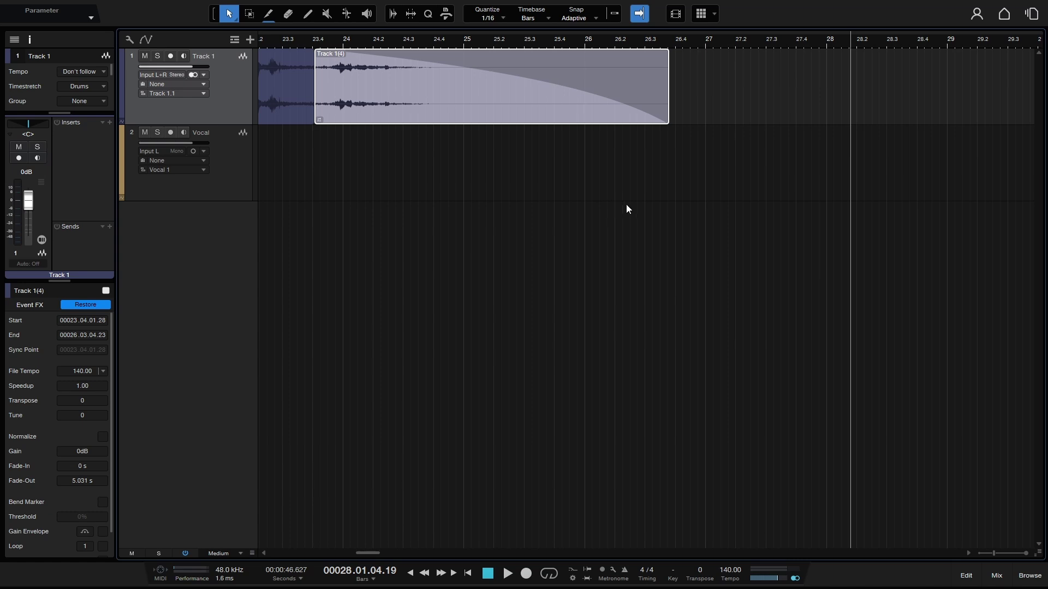
pyautogui.moveTo(513, 124)
pyautogui.click(85, 307)
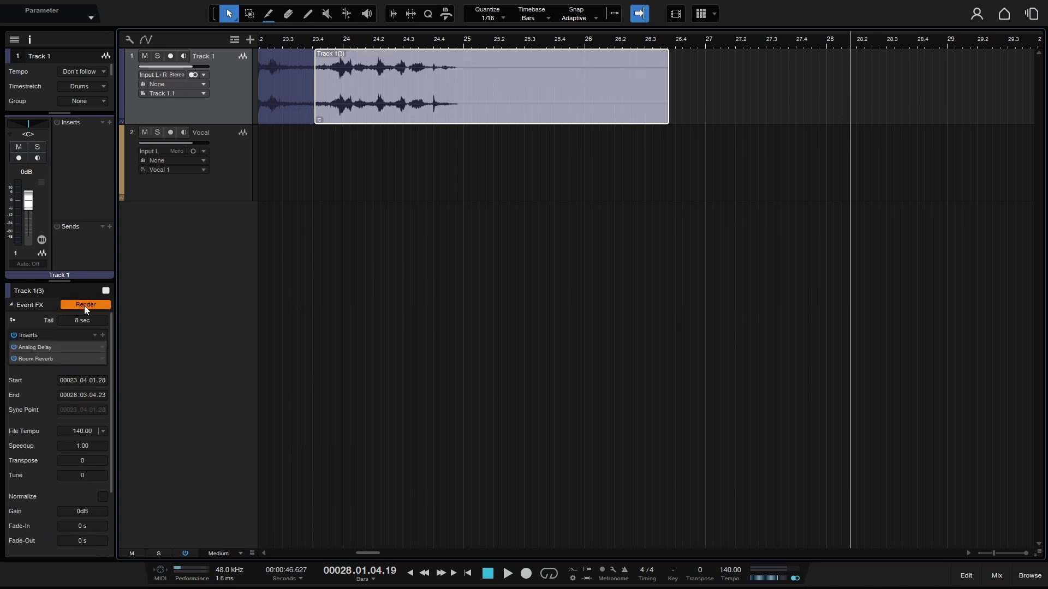
# View the event's Analog Delay and Room Reverb settings, close the effect window, and collapse and re-expand the Event FX section.
pyautogui.click(34, 347)
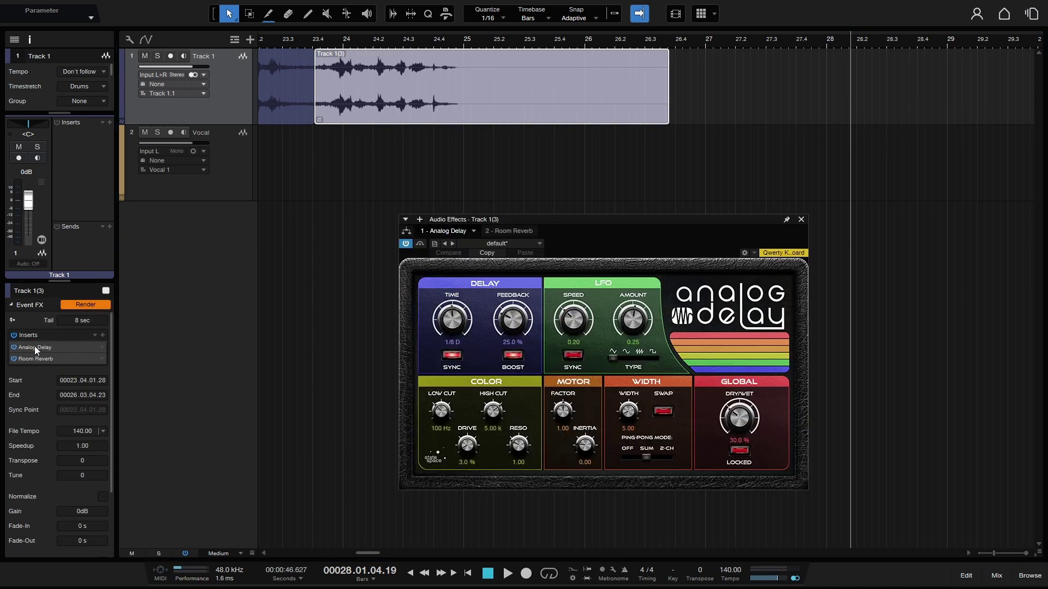
pyautogui.click(509, 231)
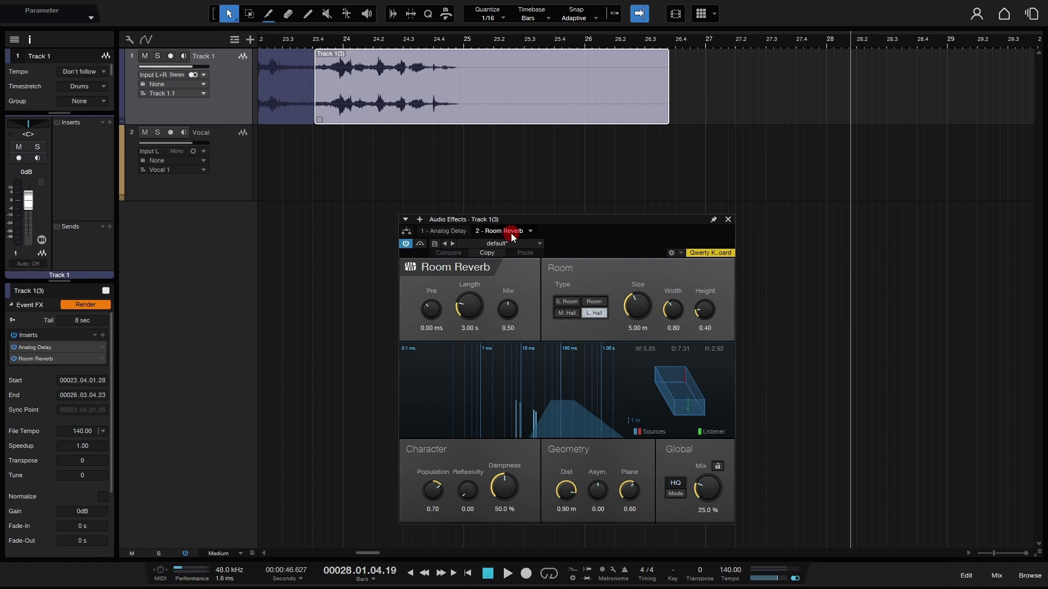
pyautogui.click(447, 231)
pyautogui.click(803, 221)
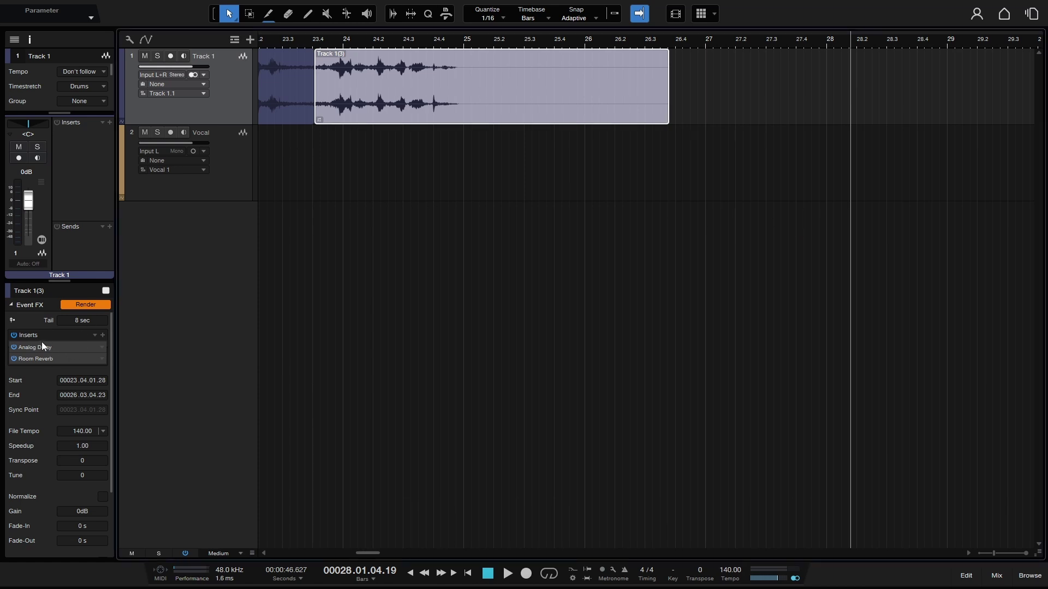
pyautogui.click(11, 306)
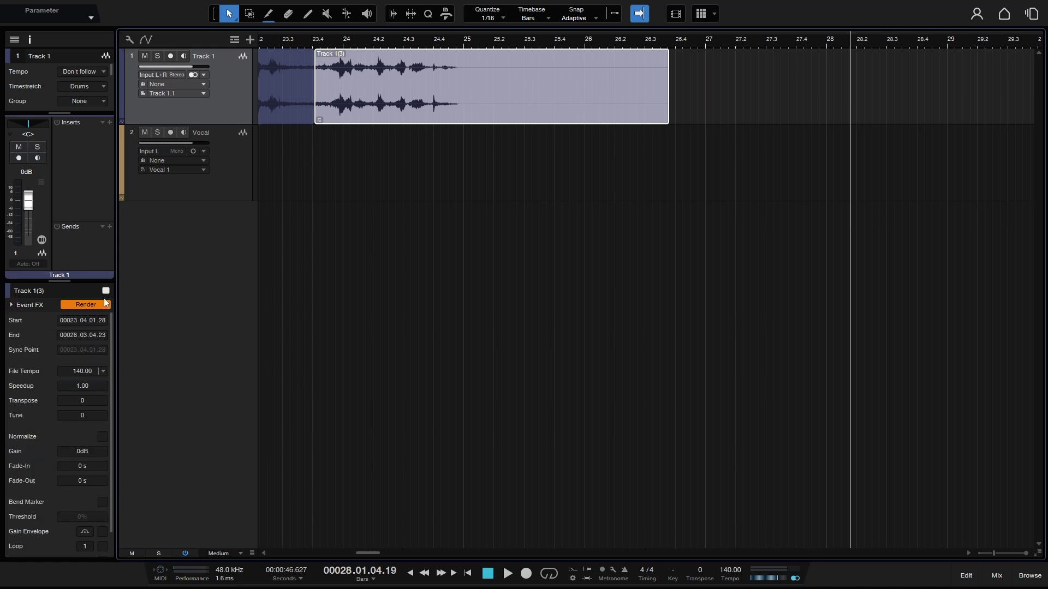
pyautogui.click(11, 307)
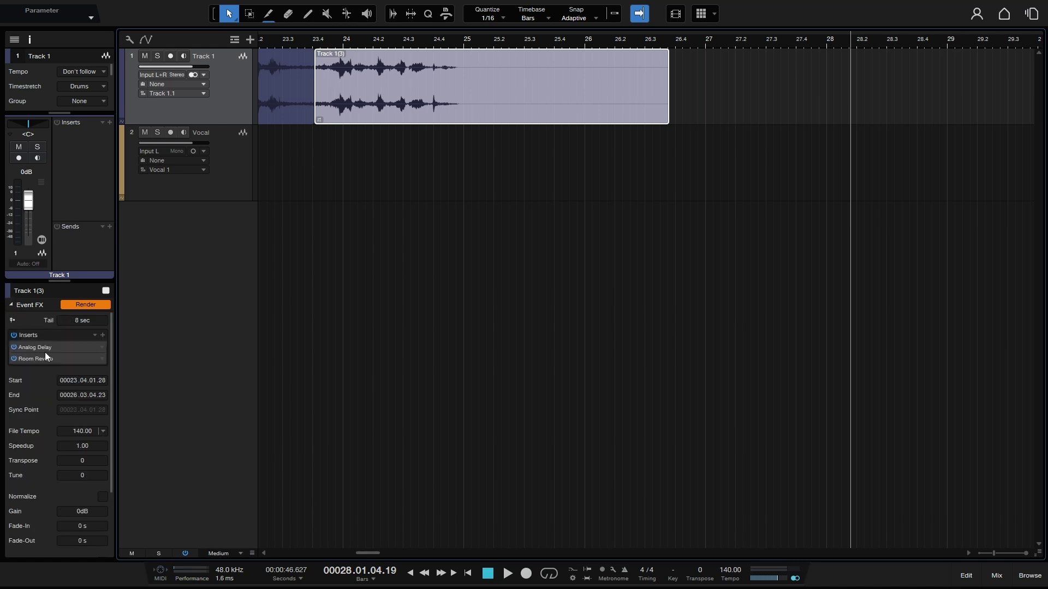
# Look over the FX chain options of the event's inserts and disable all of its insert effects.
pyautogui.click(94, 333)
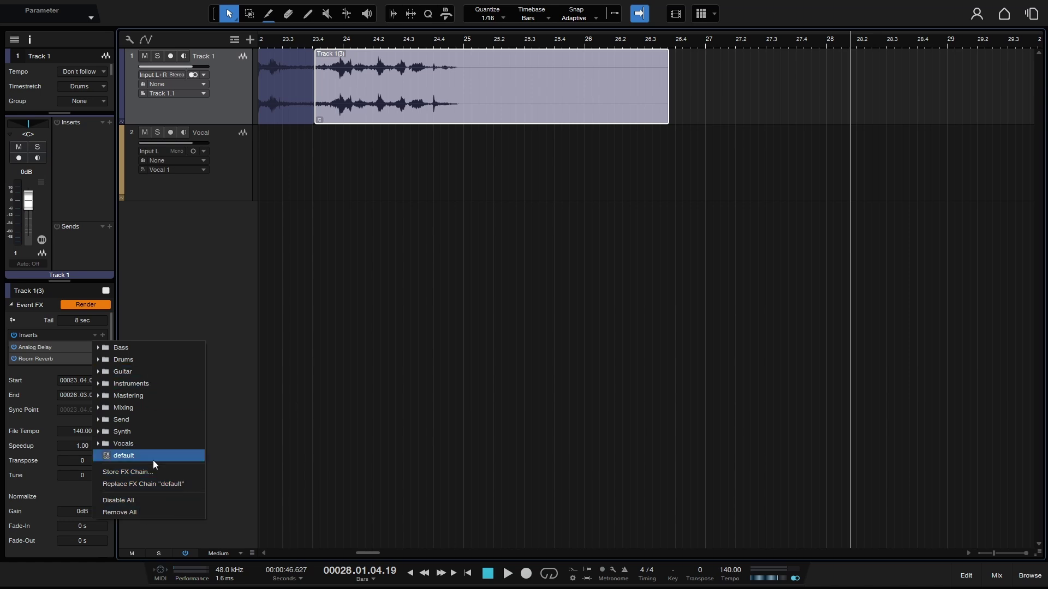
pyautogui.click(201, 278)
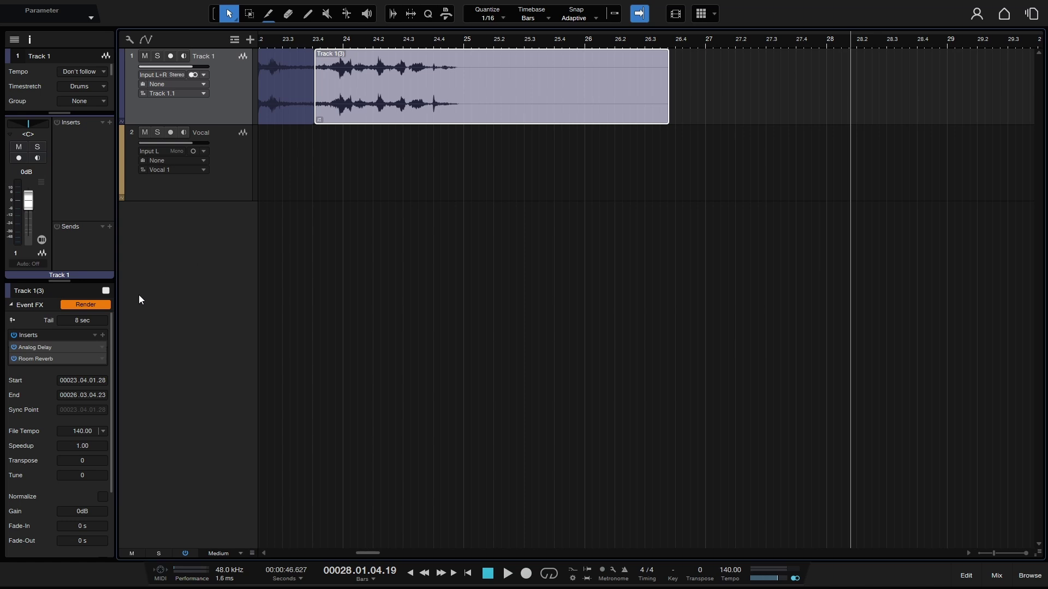
pyautogui.click(94, 335)
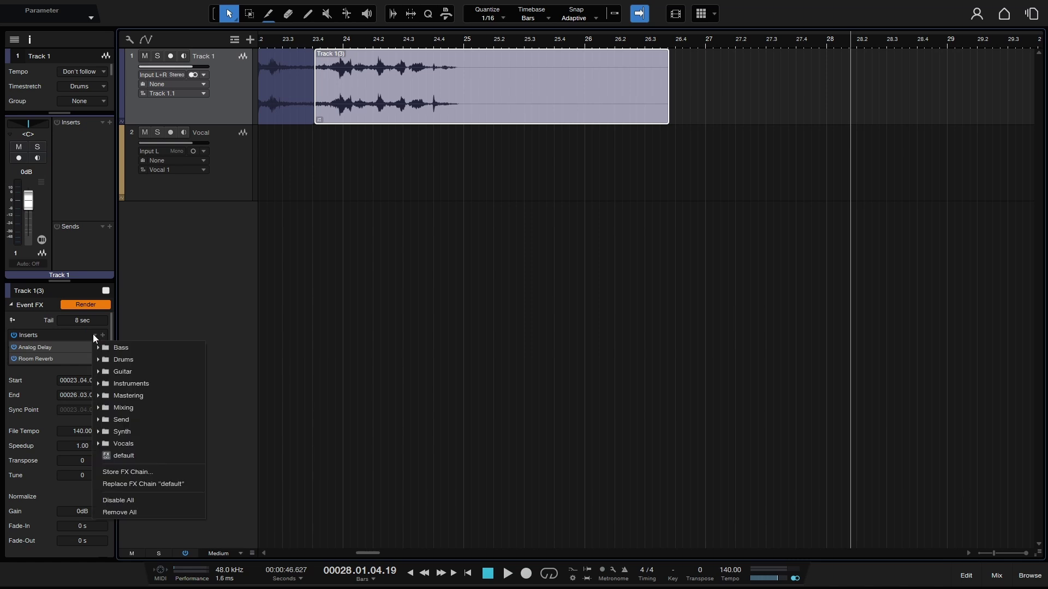
pyautogui.click(135, 502)
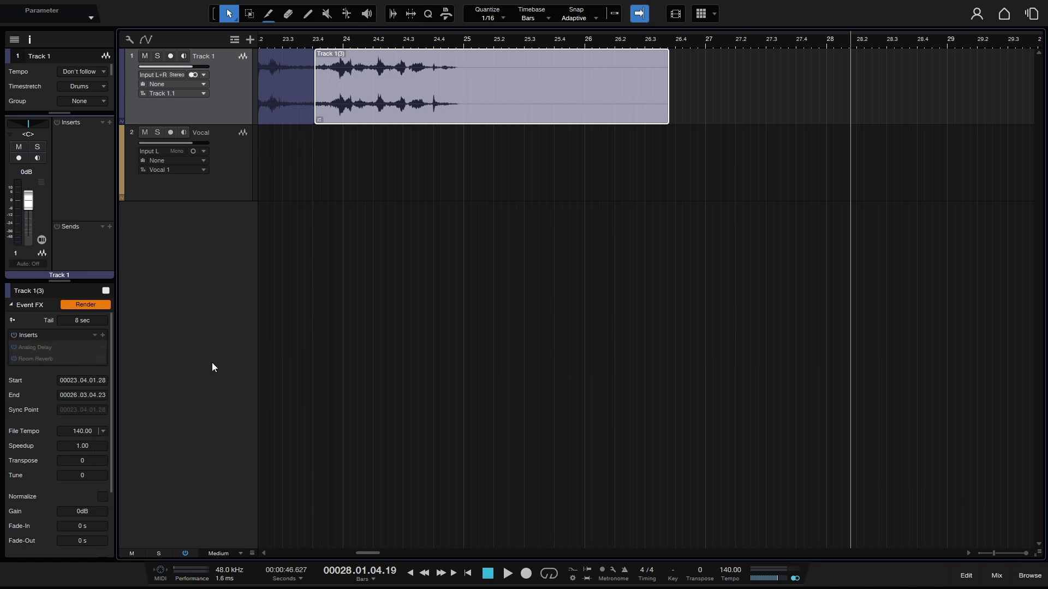
pyautogui.click(521, 293)
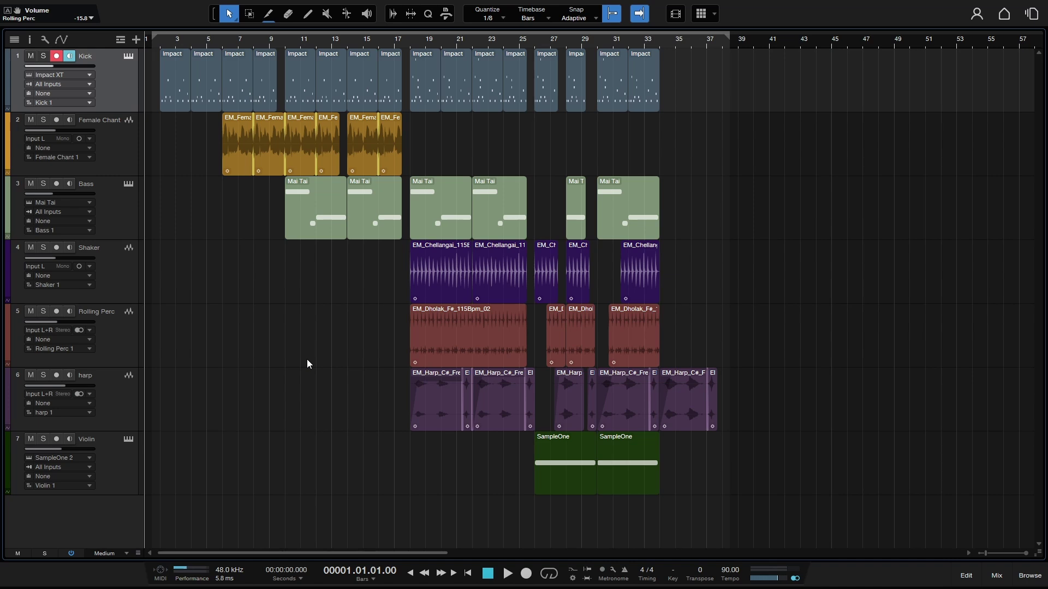
# Play the multitrack song from about bar 17.4 and show the mixer, stopping playback.
pyautogui.click(405, 38)
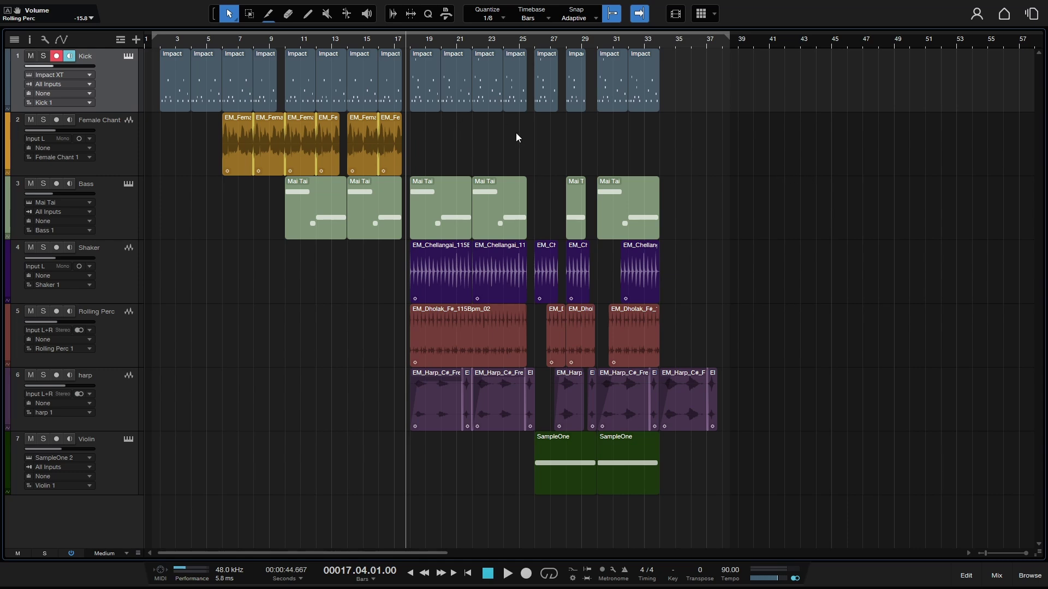
pyautogui.press('space')
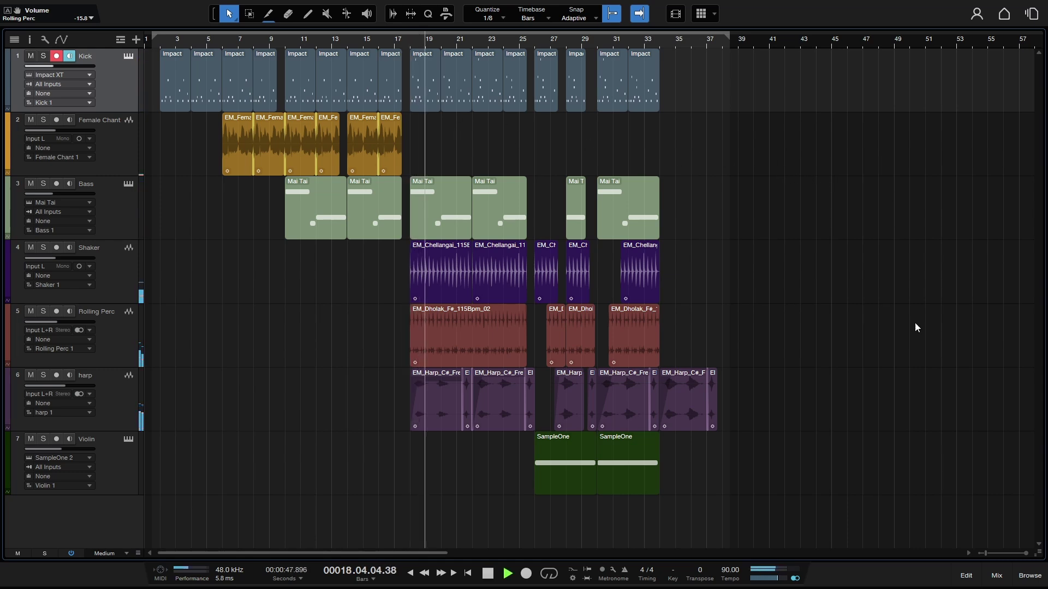
pyautogui.click(997, 575)
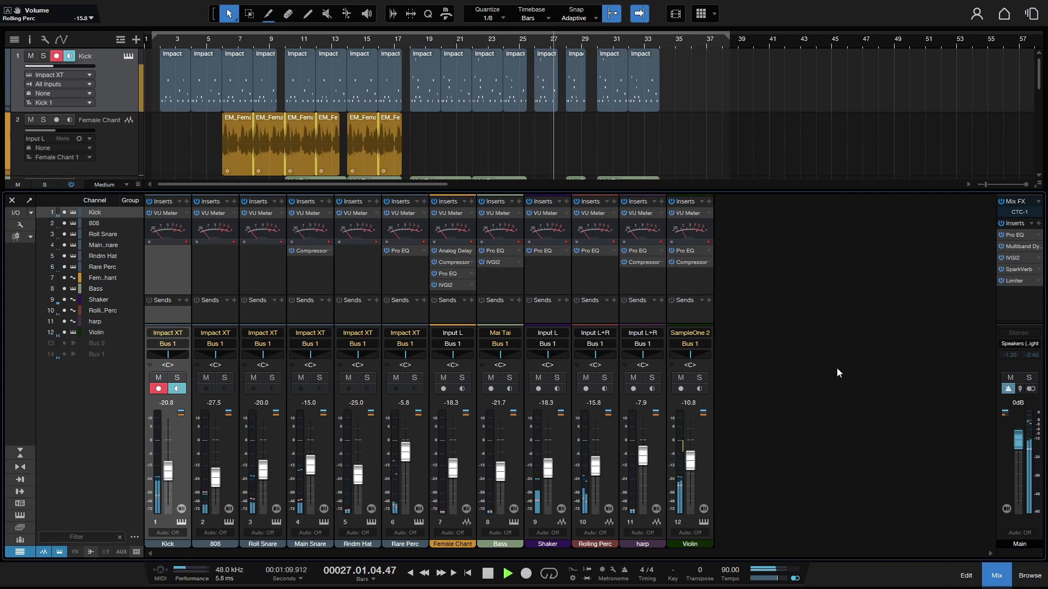
pyautogui.press('space')
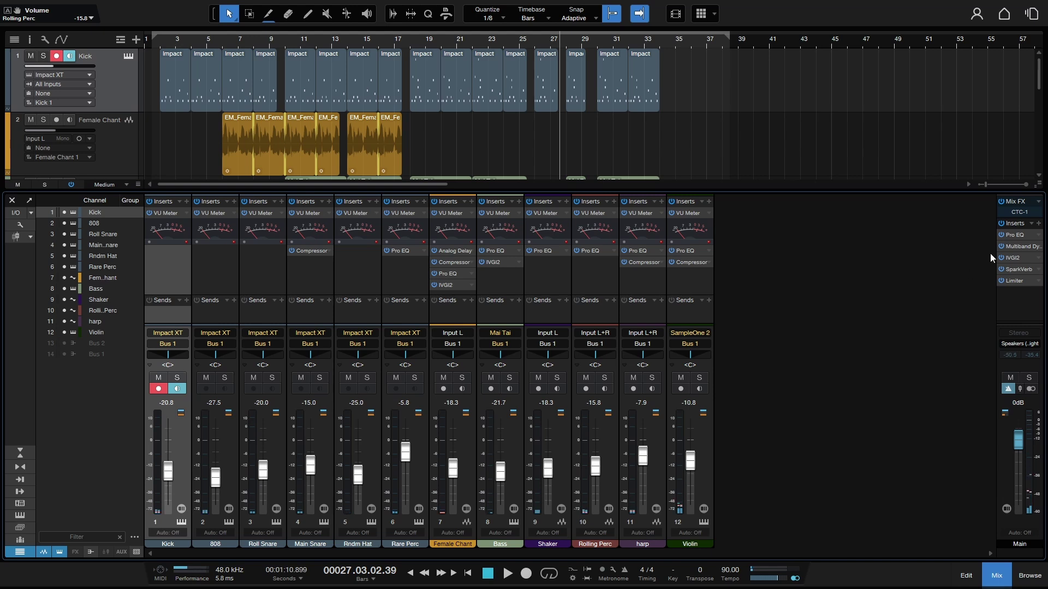
# Bypass SparkVerb on the Main channel and listen to the mix without it.
pyautogui.click(1001, 269)
pyautogui.press('space')
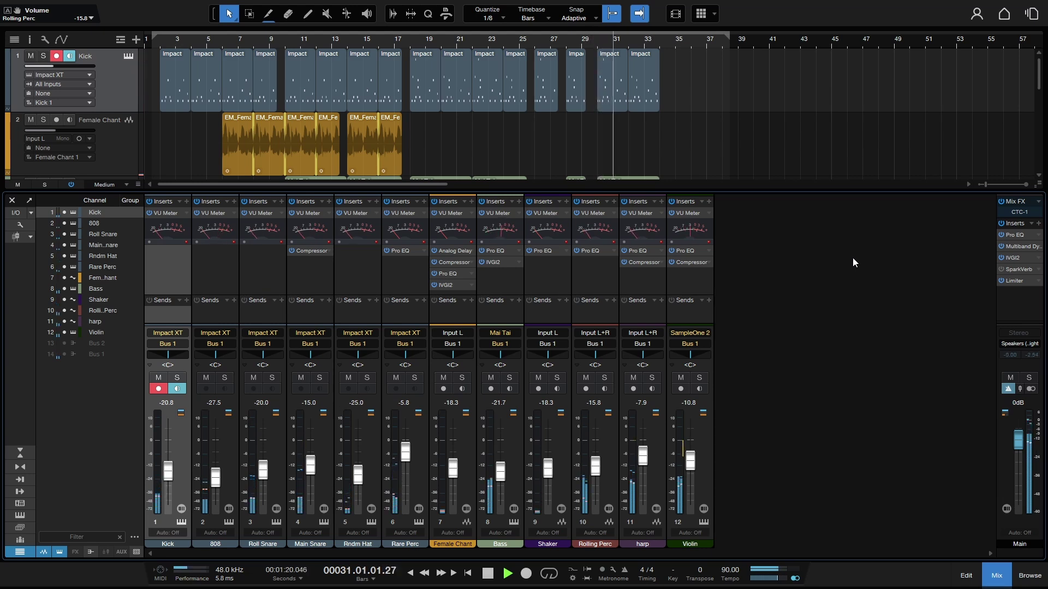
pyautogui.press('space')
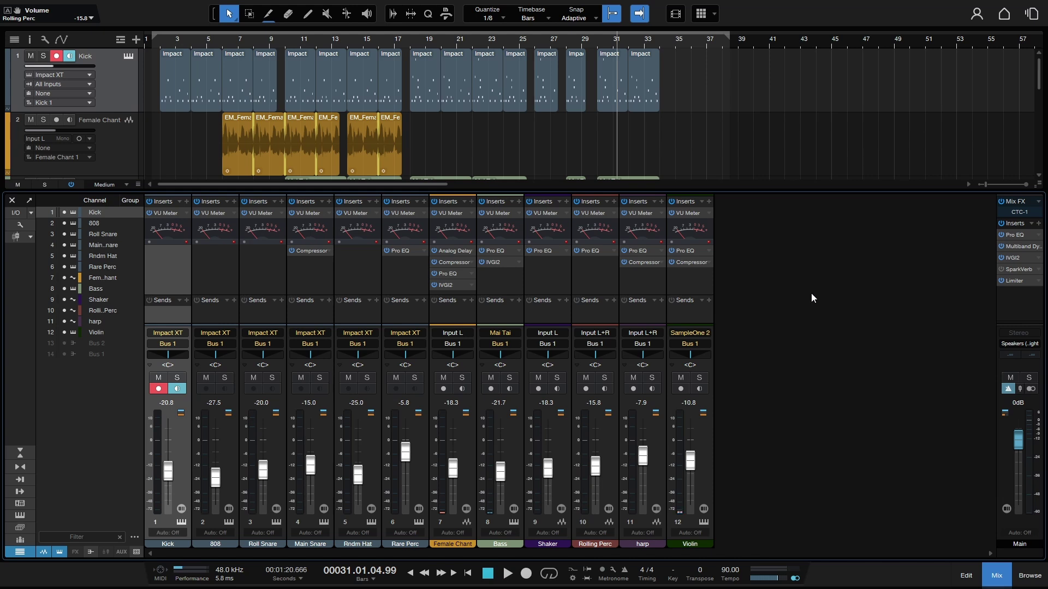
# Add an FX channel to the mixer from the Rolling Perc channel.
pyautogui.rightClick(814, 318)
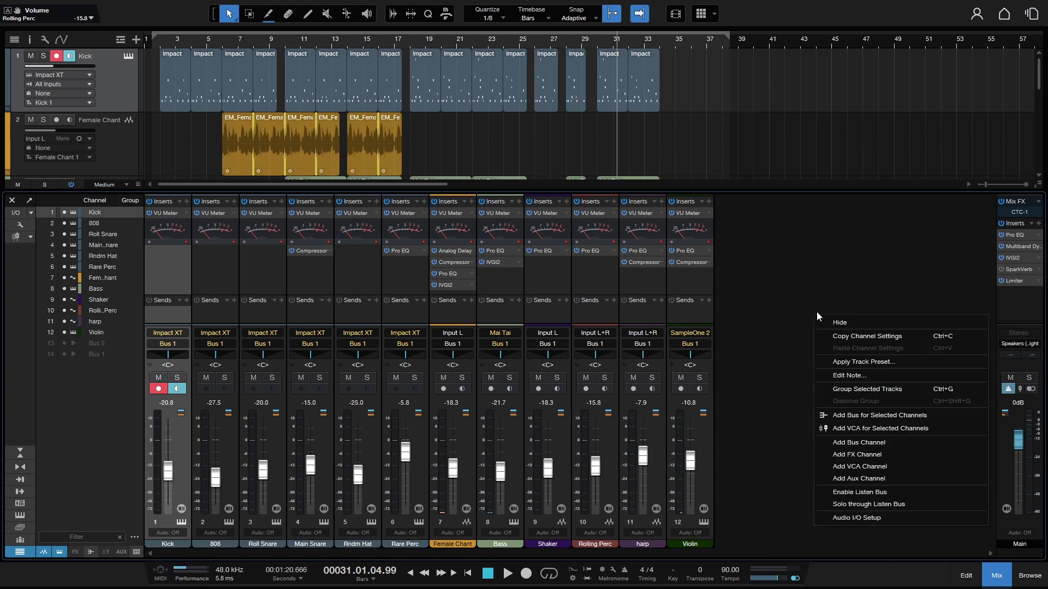
pyautogui.rightClick(604, 434)
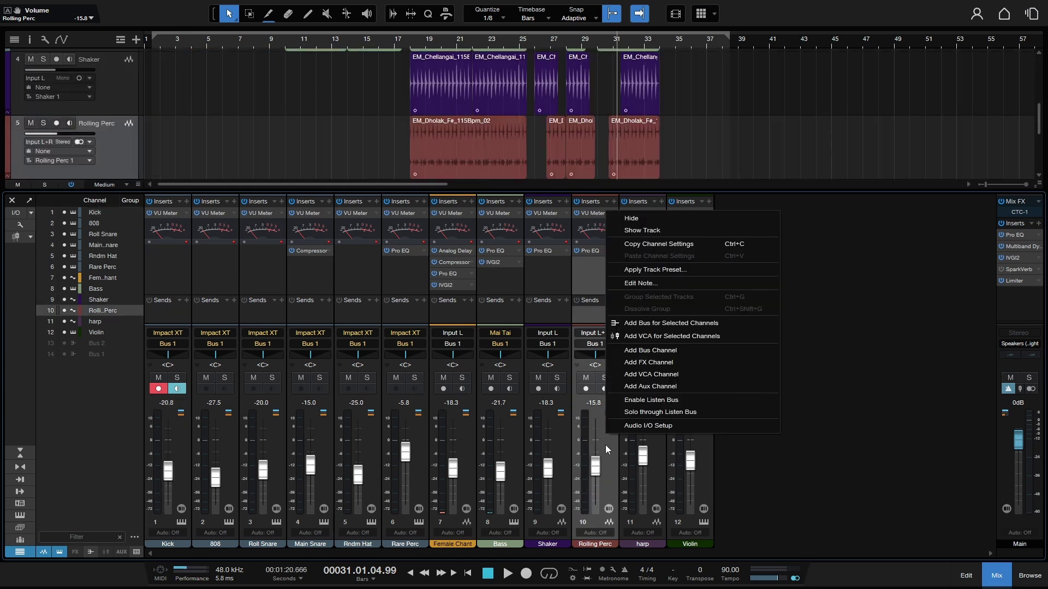
pyautogui.click(666, 362)
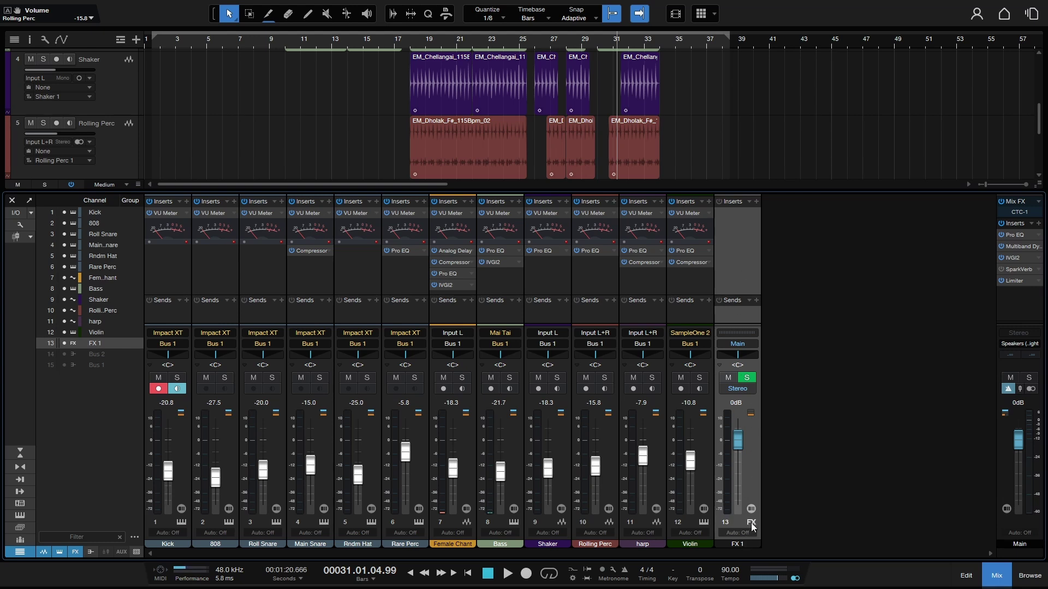
# Insert the PreSonus Chorus effect on the FX 1 channel and close its window.
pyautogui.click(756, 202)
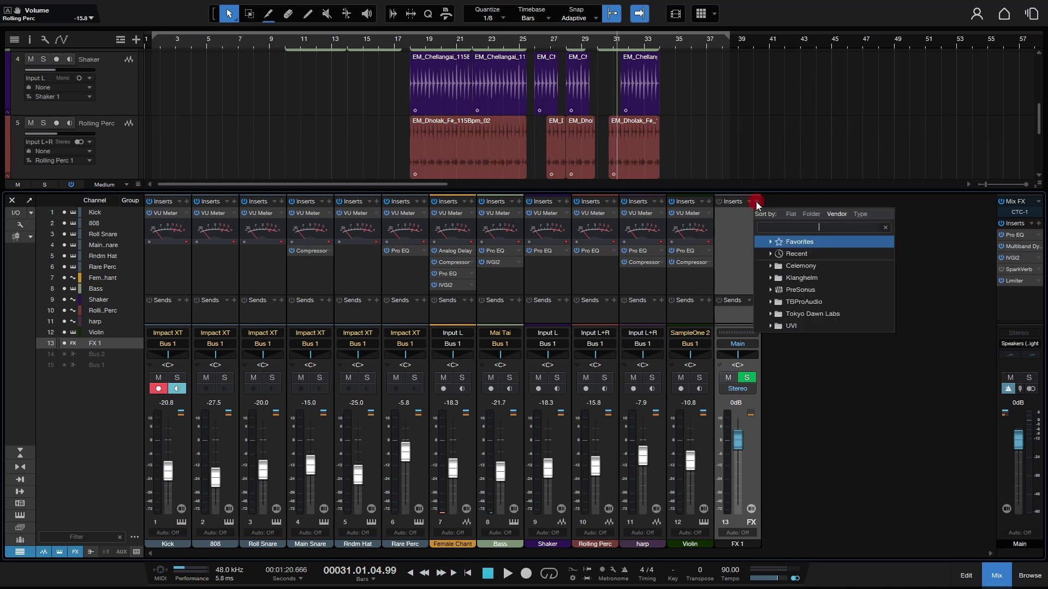
pyautogui.click(806, 288)
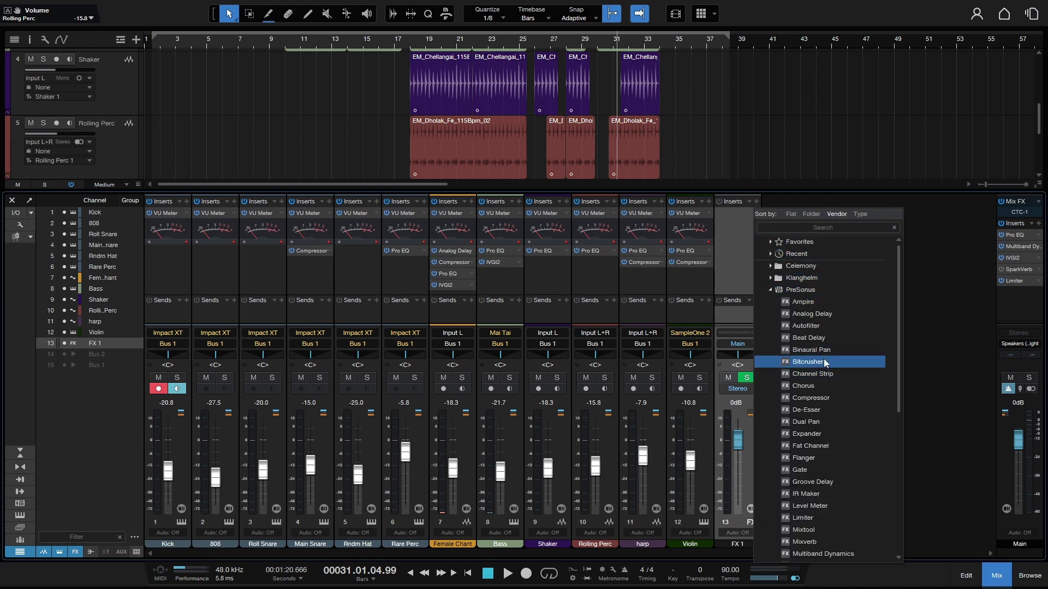
pyautogui.click(806, 386)
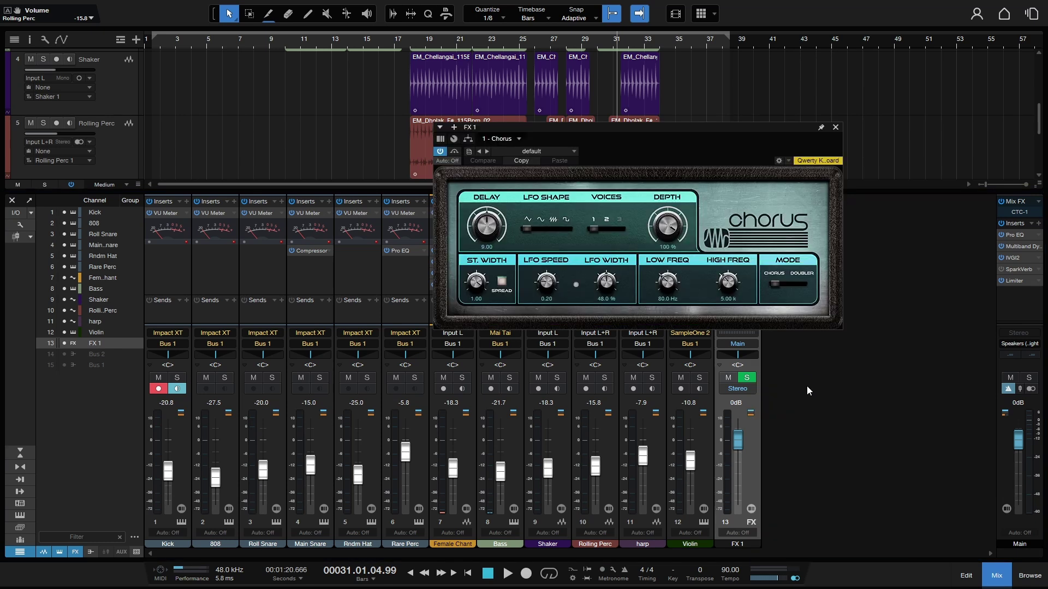
pyautogui.click(834, 127)
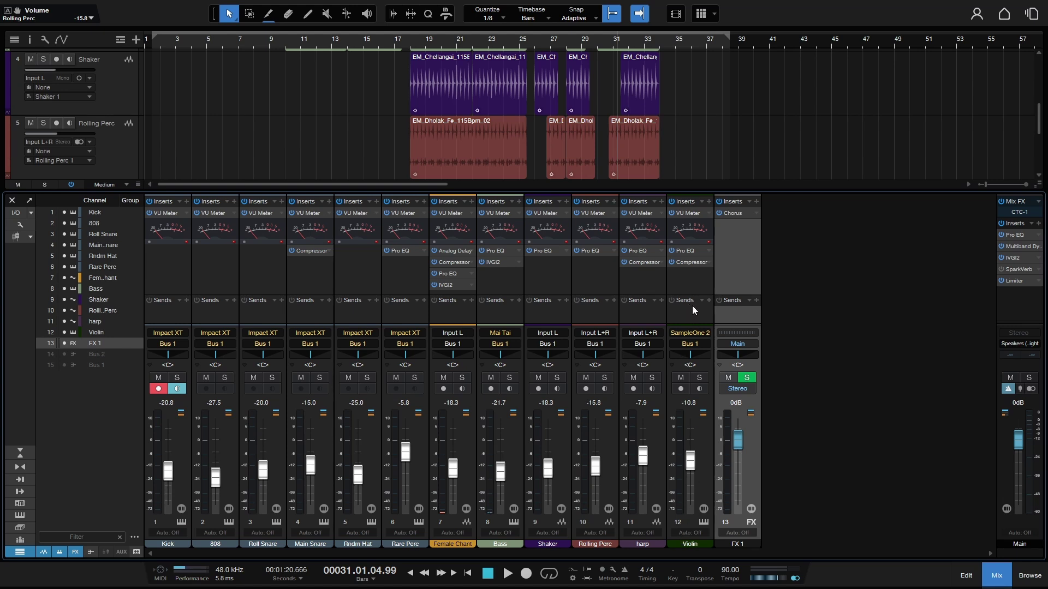
# Add sends to FX 1 on the Violin, harp and Female Chant channels individually.
pyautogui.click(708, 301)
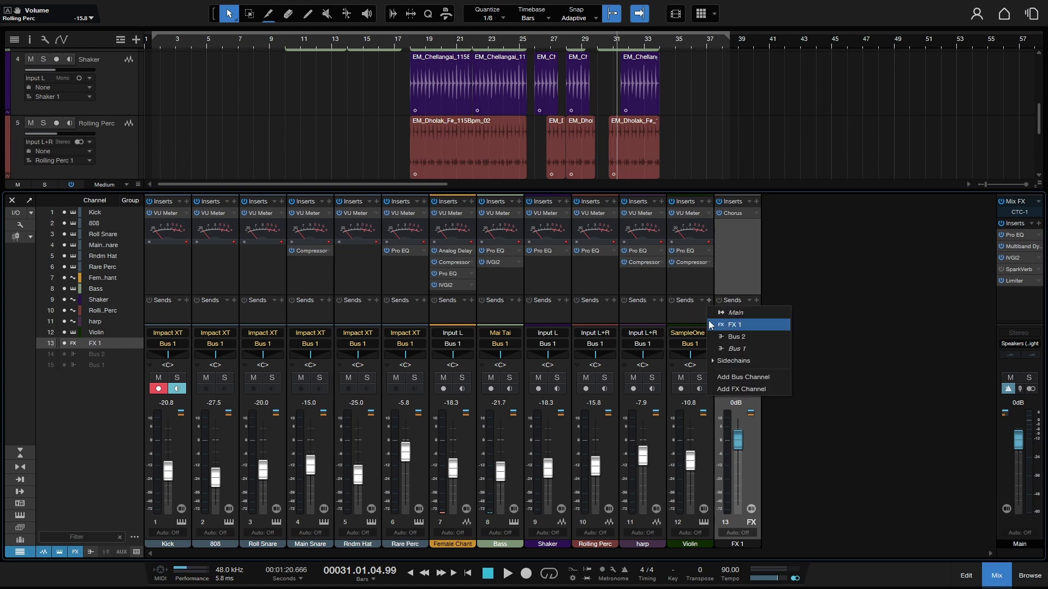
pyautogui.click(738, 324)
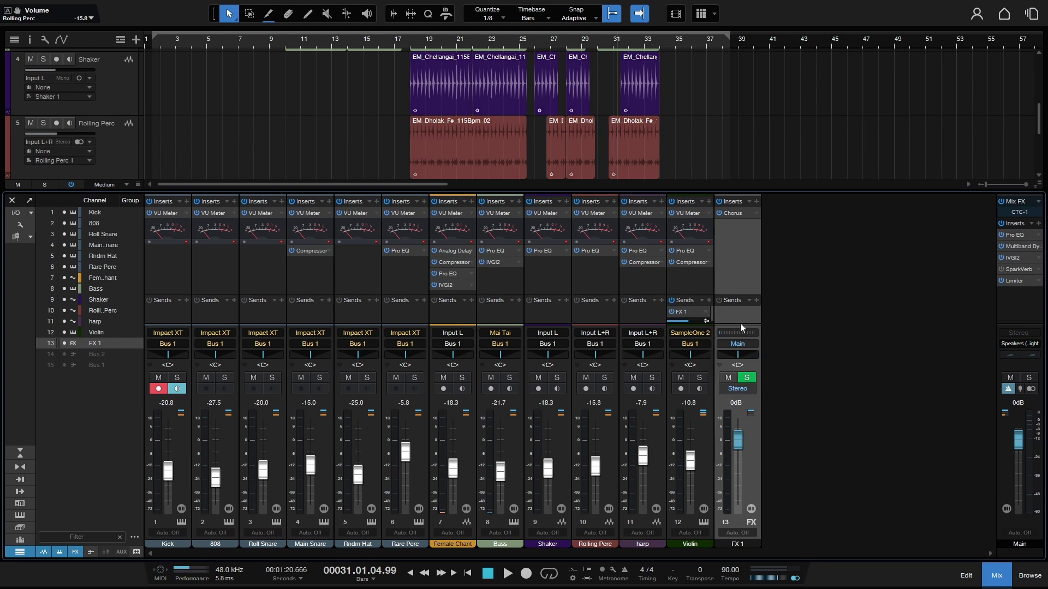
pyautogui.click(661, 300)
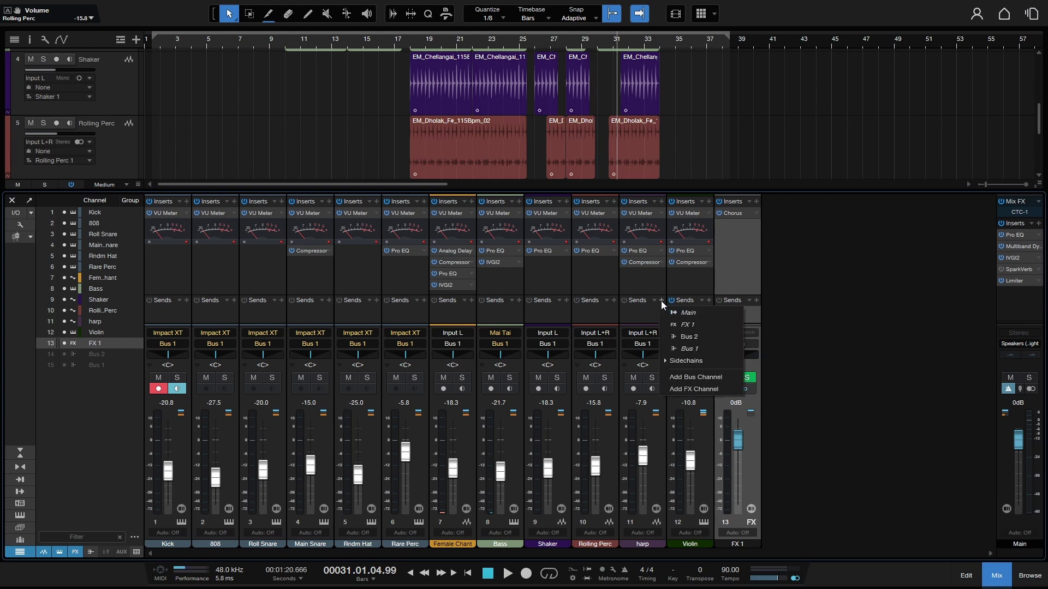
pyautogui.click(687, 327)
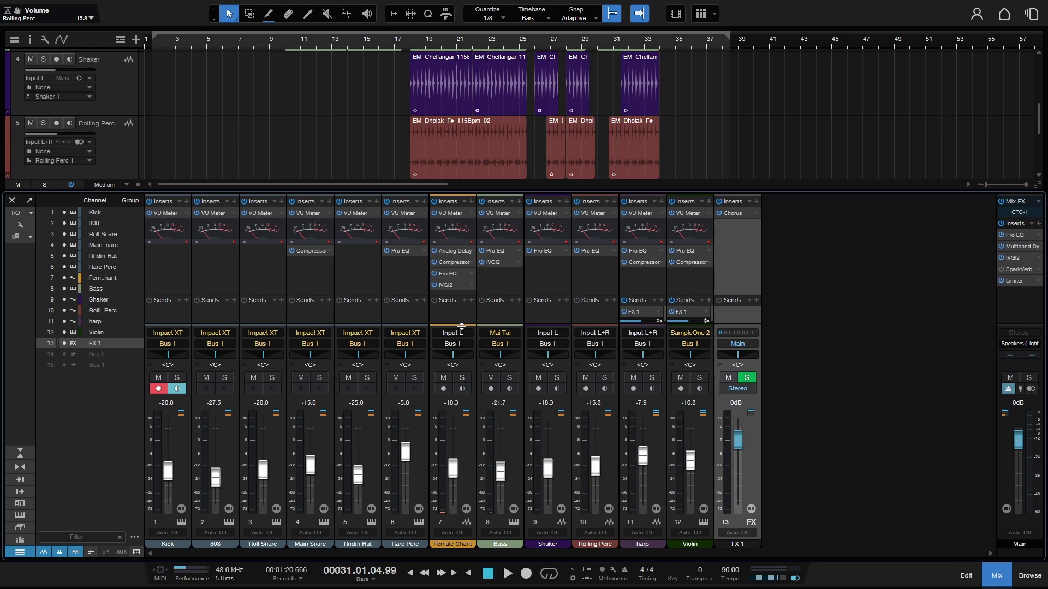
pyautogui.click(471, 300)
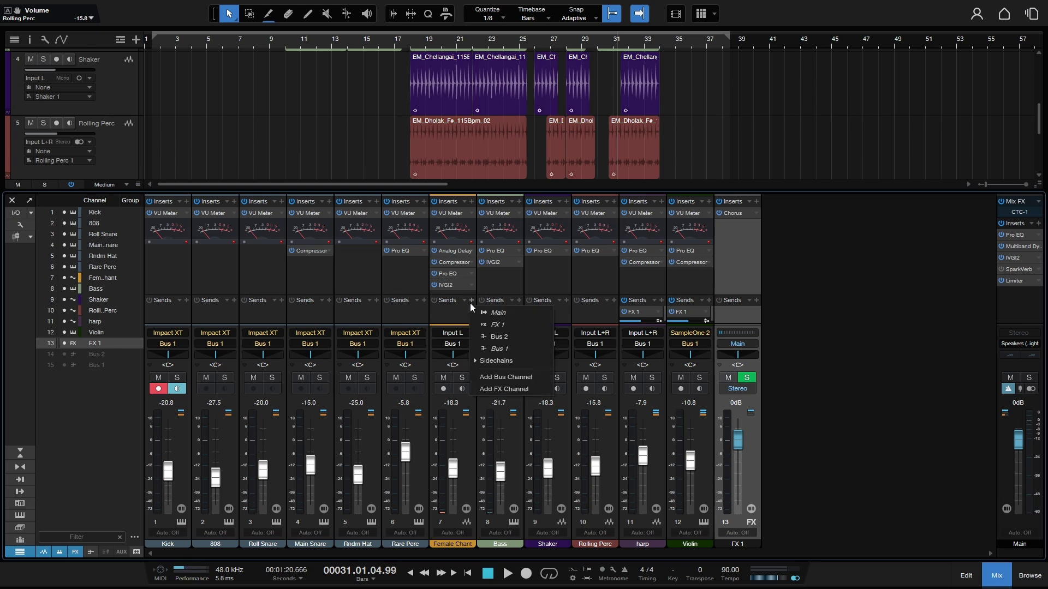
pyautogui.click(498, 325)
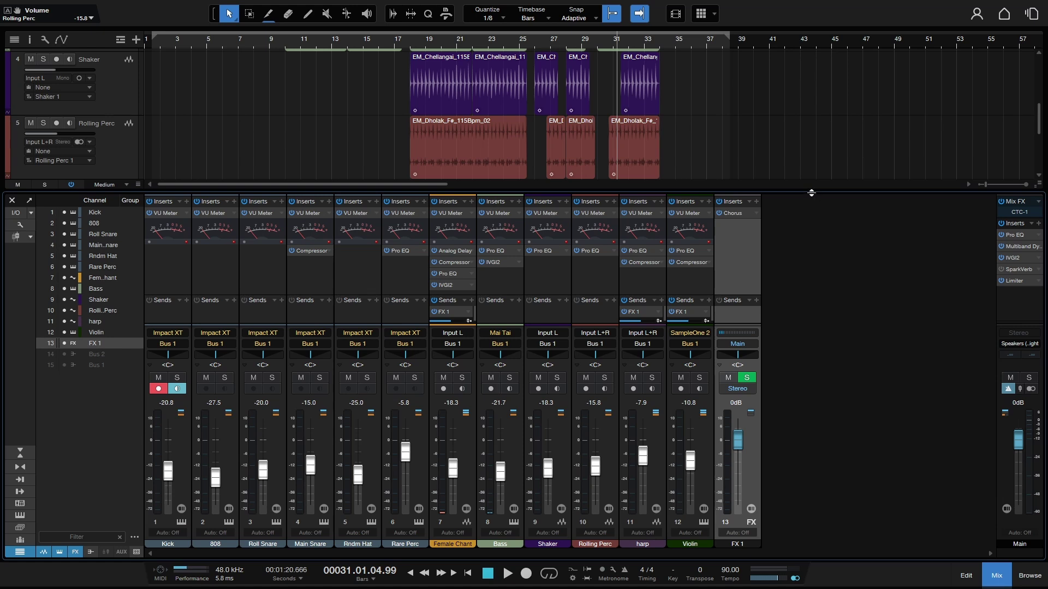
# Make the mixer console taller and enlarge the Sends section of its channels.
pyautogui.moveTo(808, 192); pyautogui.dragTo(811, 168)
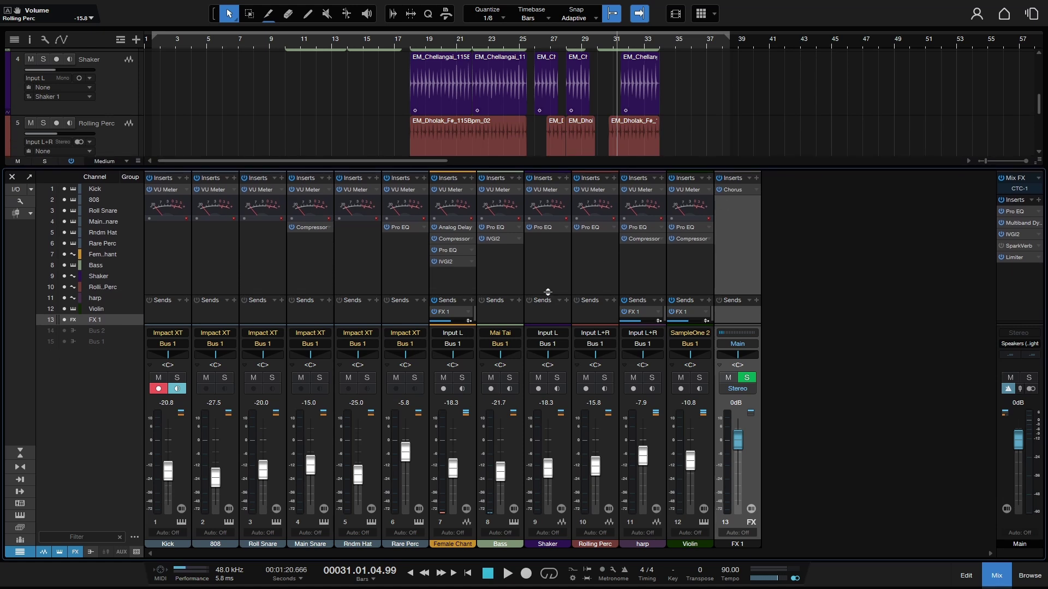
pyautogui.moveTo(547, 292); pyautogui.dragTo(547, 278)
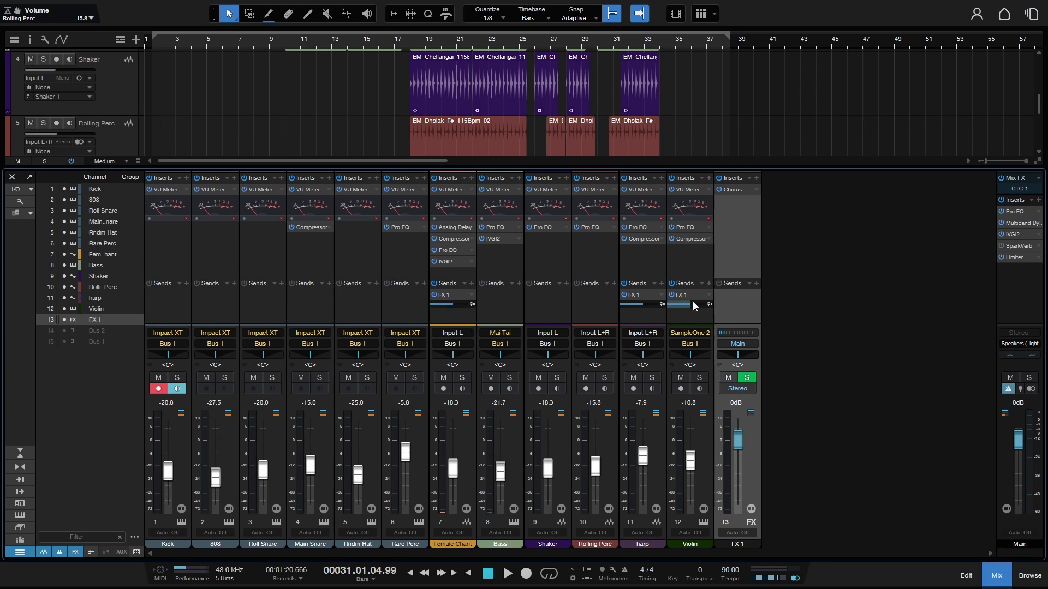
# Try the Violin's send level to FX 1 and check which channels feed the FX 1 channel.
pyautogui.moveTo(693, 303); pyautogui.dragTo(679, 302)
pyautogui.click(729, 334)
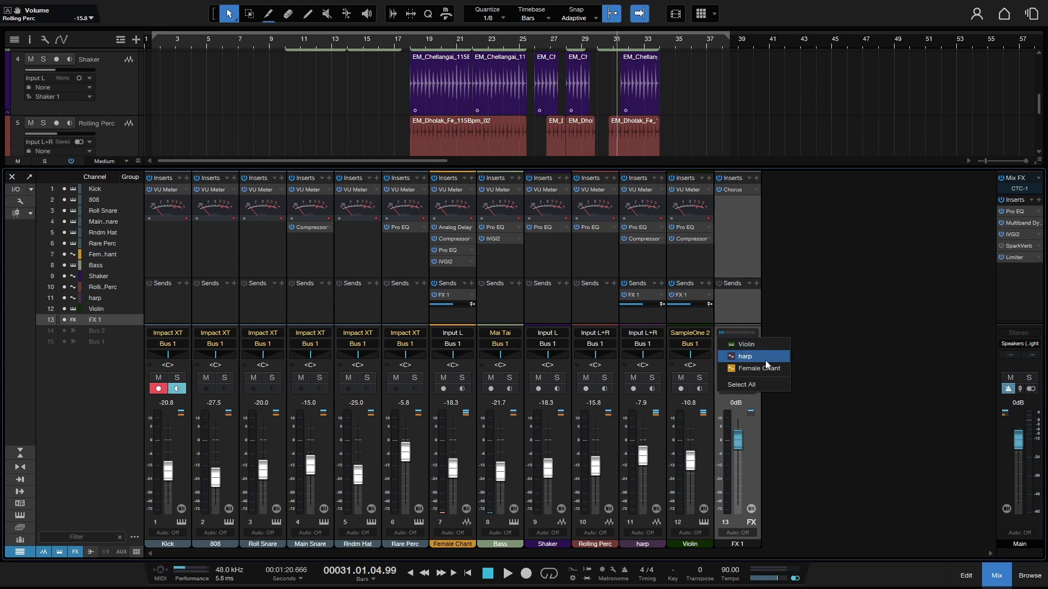
pyautogui.click(853, 371)
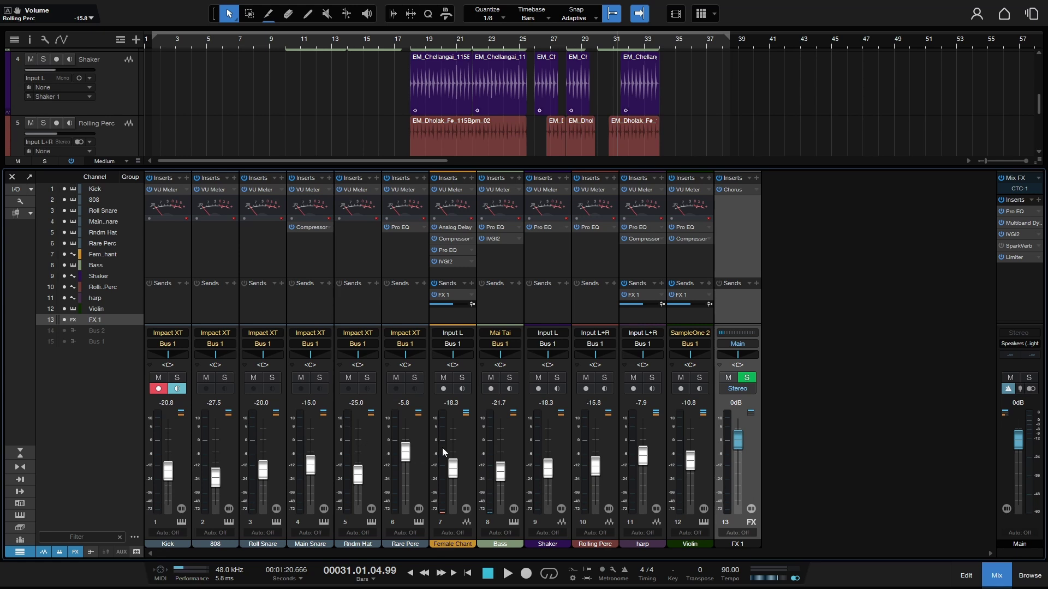
# Remove all sends from the Female Chant, harp and Violin channels together, and delete the FX 1 channel.
pyautogui.click(468, 450)
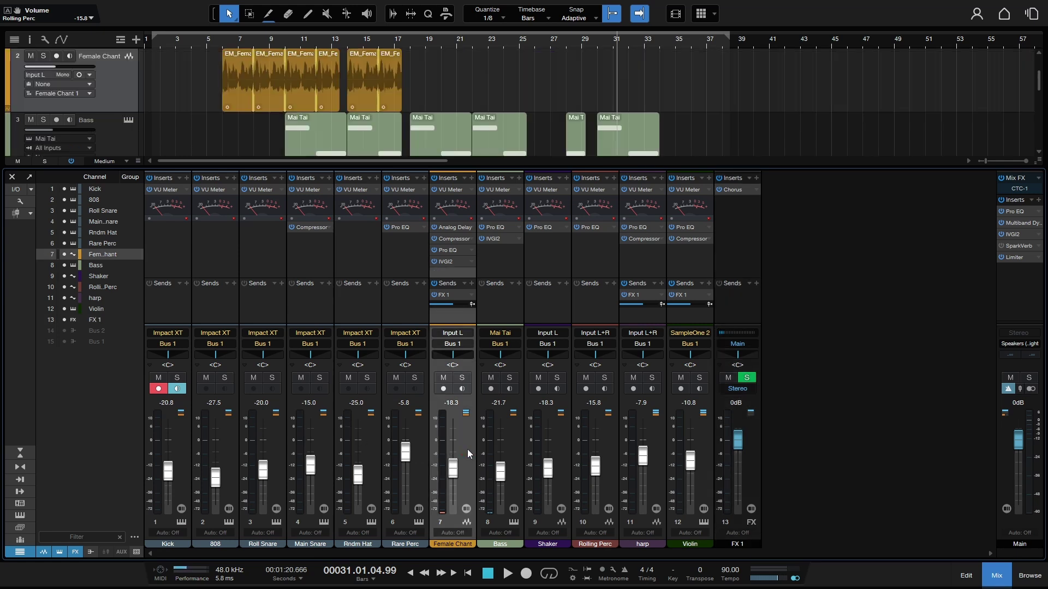
pyautogui.click(655, 474)
pyautogui.keyDown('shift'); pyautogui.click(699, 463); pyautogui.keyUp('shift')
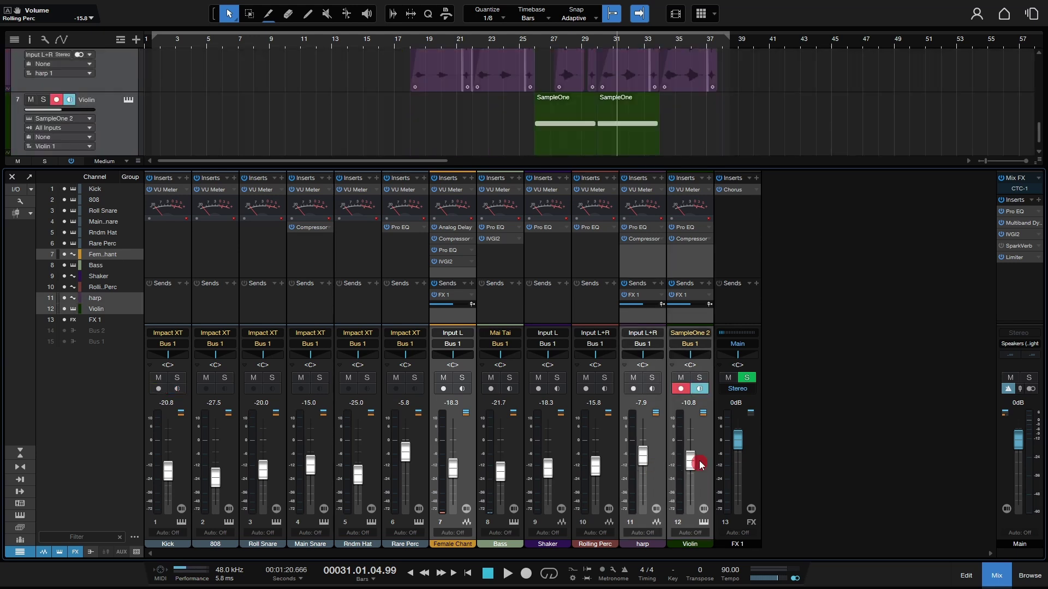
pyautogui.click(702, 284)
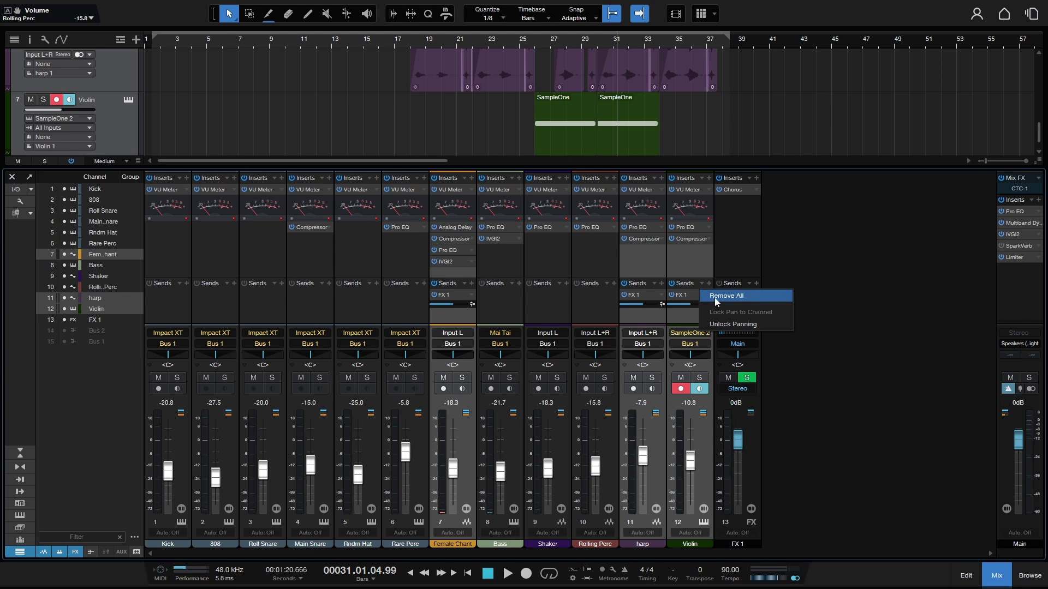
pyautogui.click(710, 295)
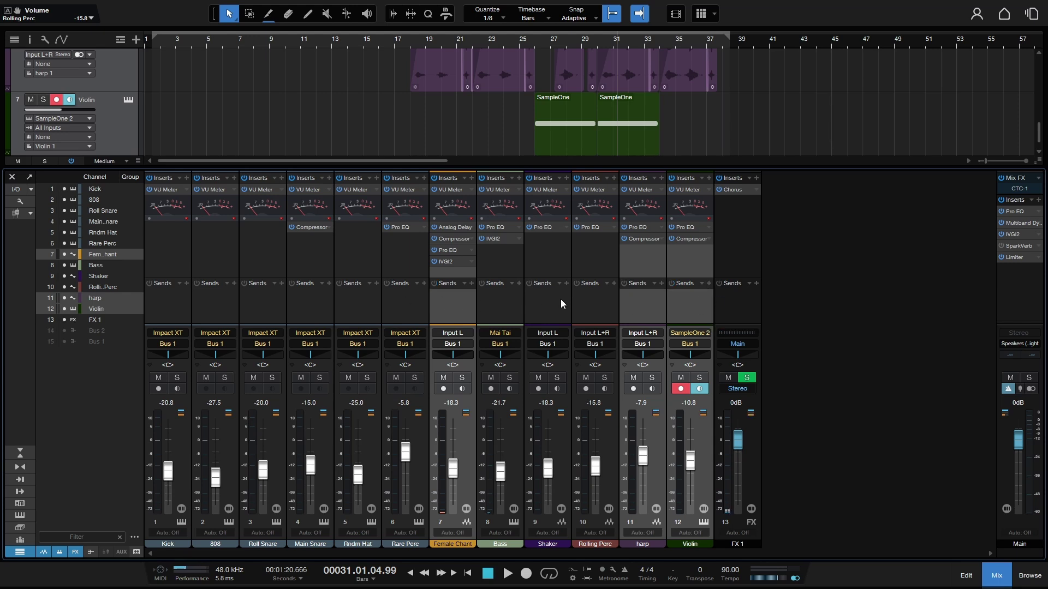
pyautogui.rightClick(750, 467)
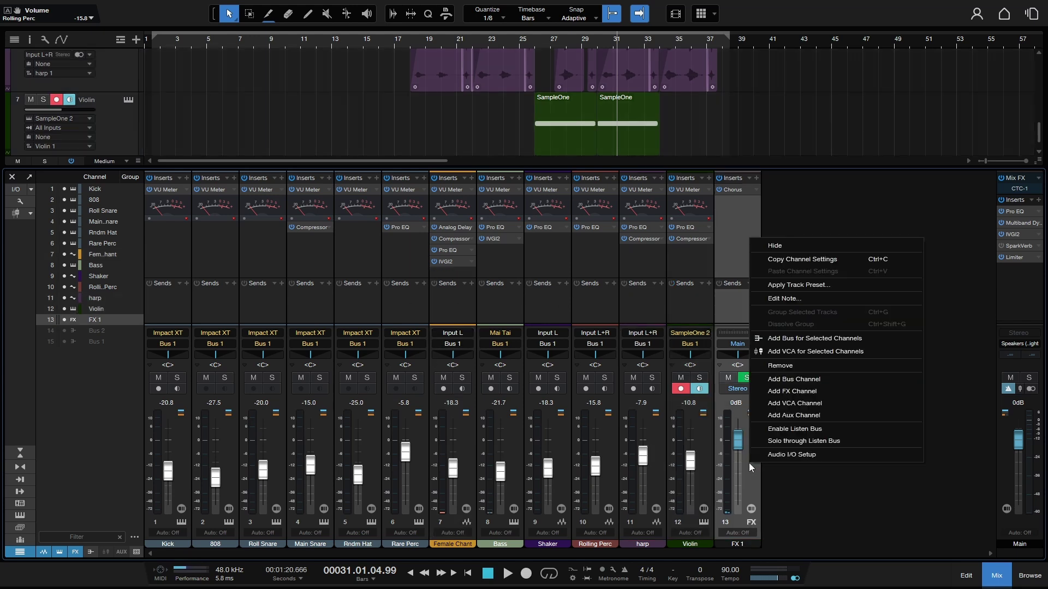
pyautogui.click(784, 366)
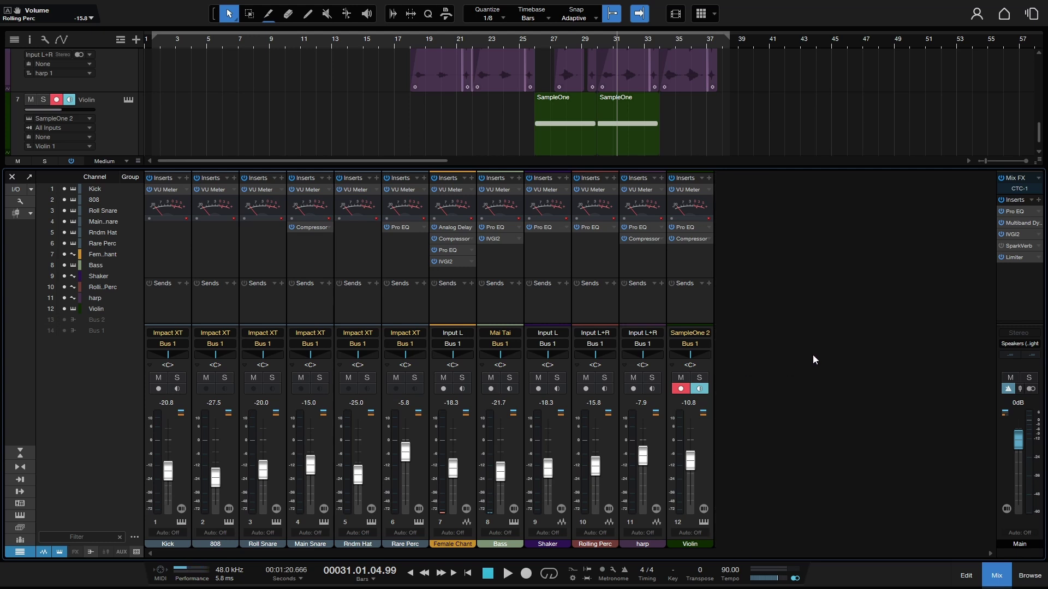
# Select the Violin, harp and Female Chant channels and add one new FX channel that receives sends from all three.
pyautogui.click(703, 455)
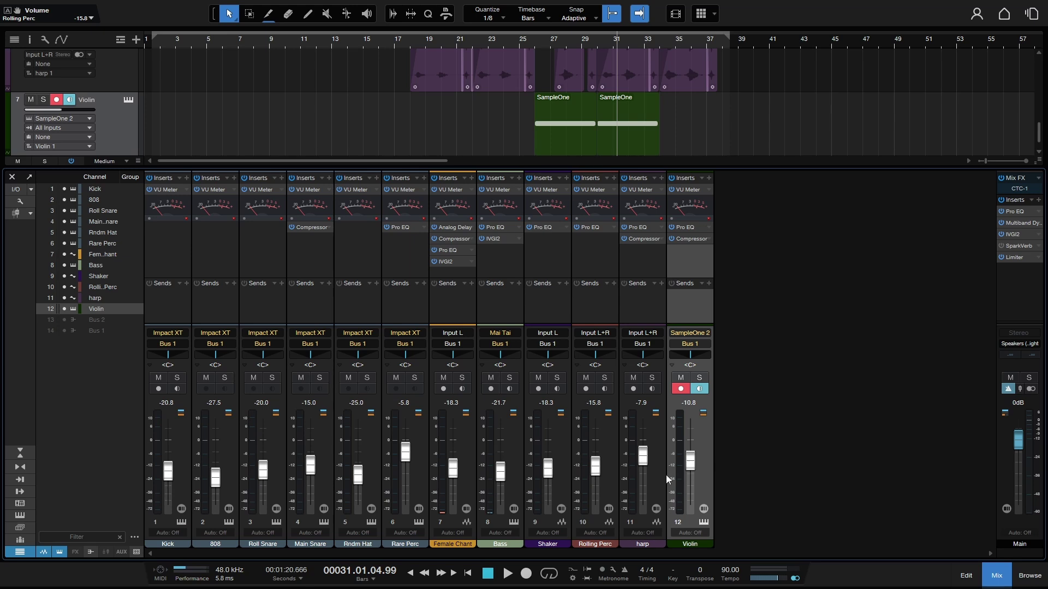
pyautogui.keyDown('shift'); pyautogui.click(653, 469); pyautogui.keyUp('shift')
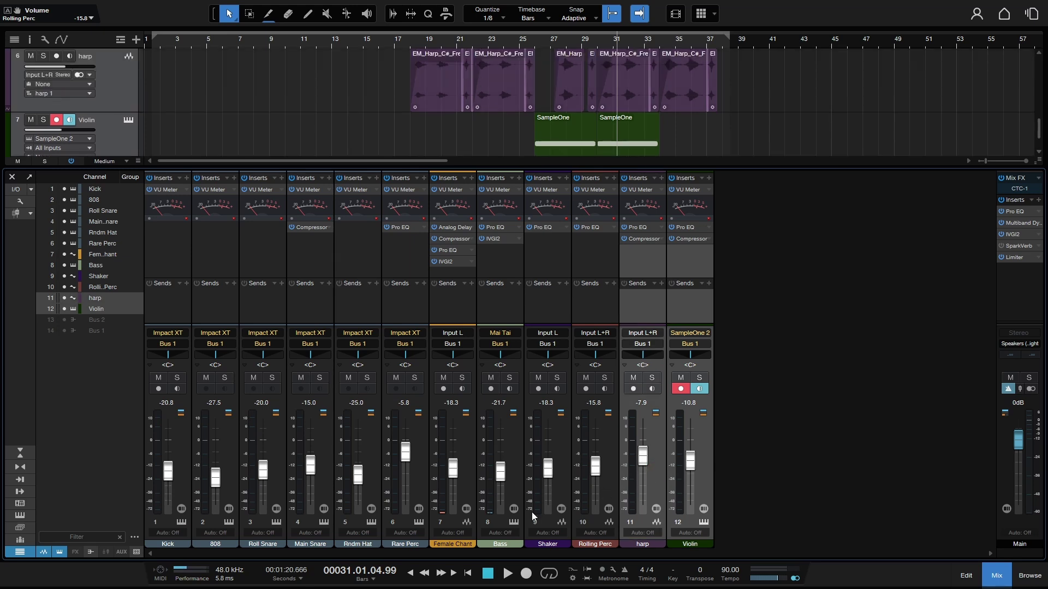
pyautogui.keyDown('ctrl'); pyautogui.click(467, 462); pyautogui.keyUp('ctrl')
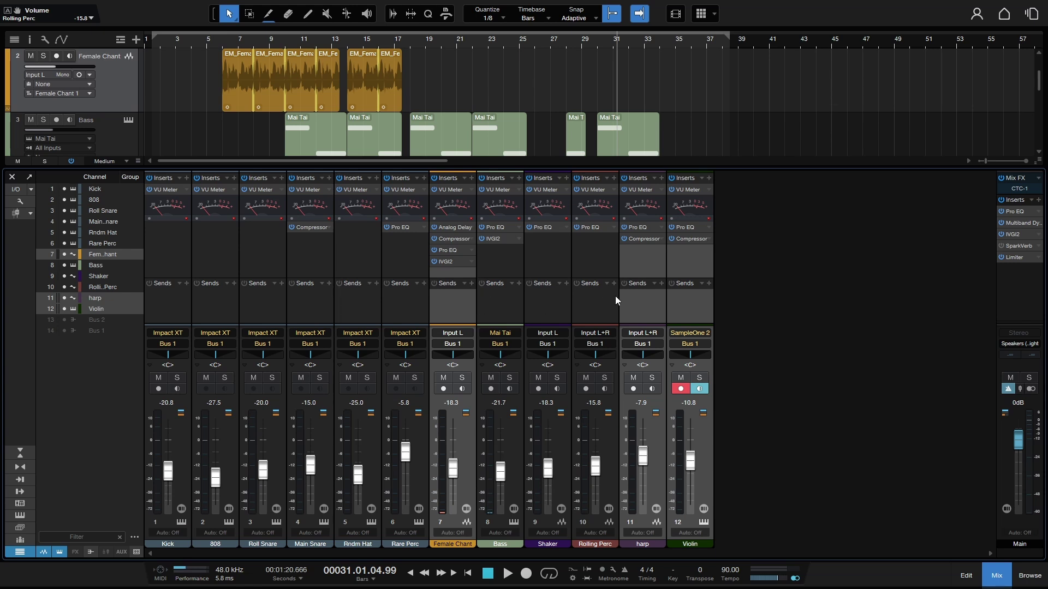
pyautogui.click(661, 284)
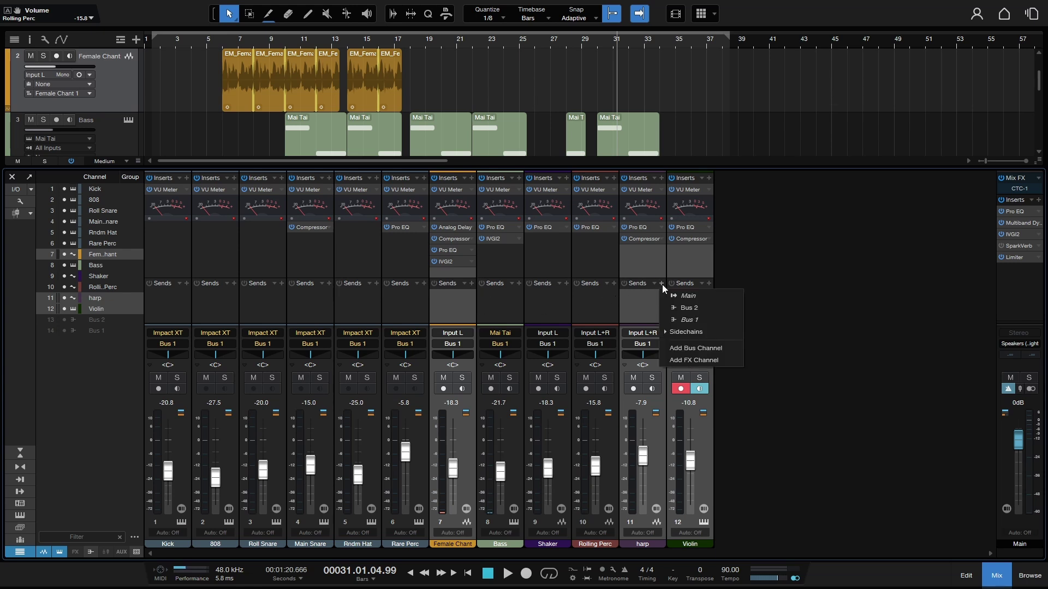
pyautogui.click(696, 363)
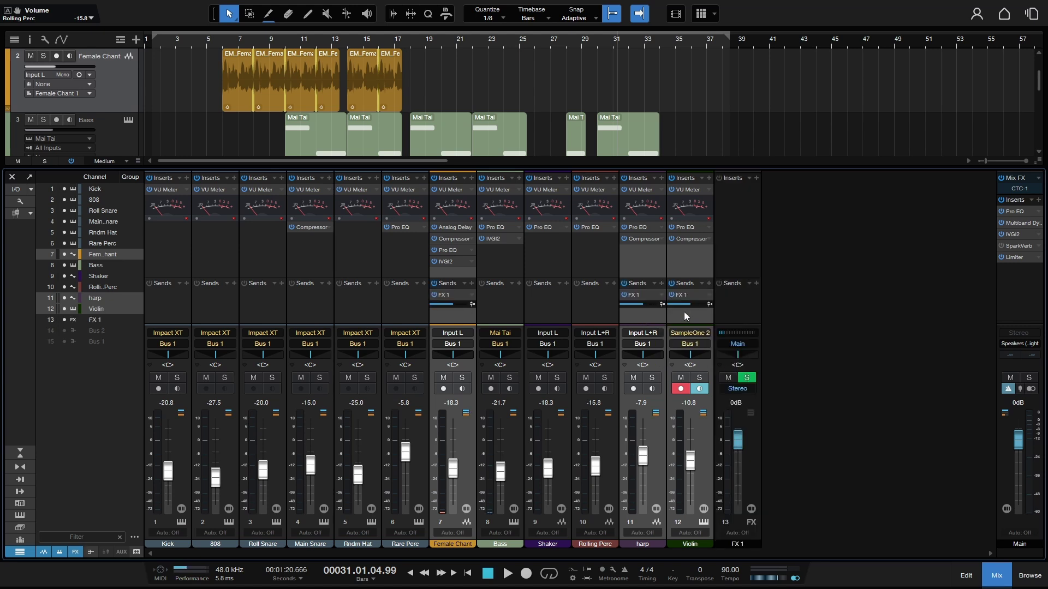
# Search the plug-ins for "reverb" and insert SparkVerb on the FX 1 channel.
pyautogui.click(755, 178)
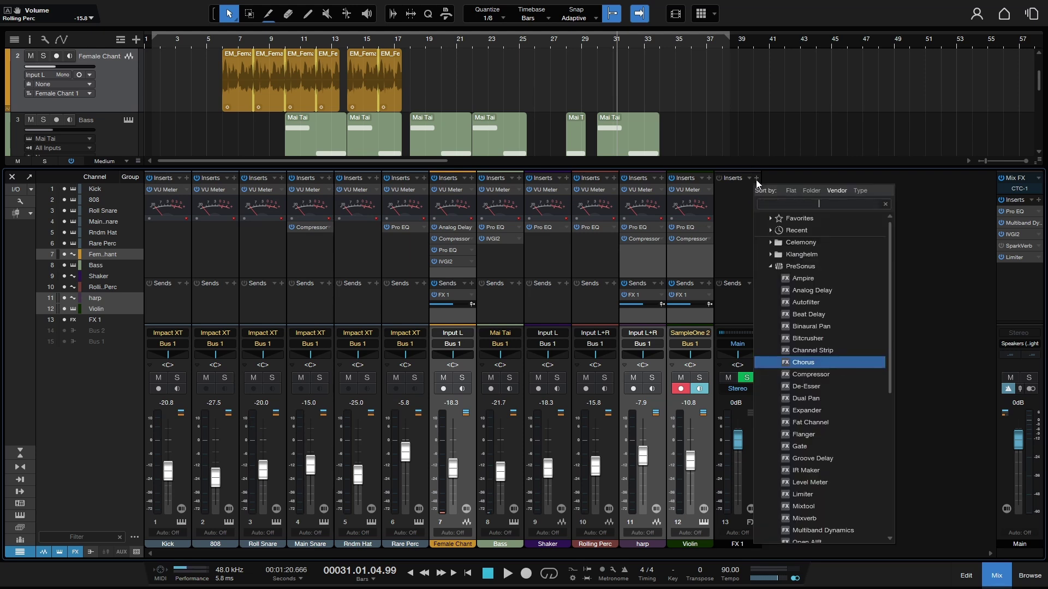
pyautogui.write('reverb')
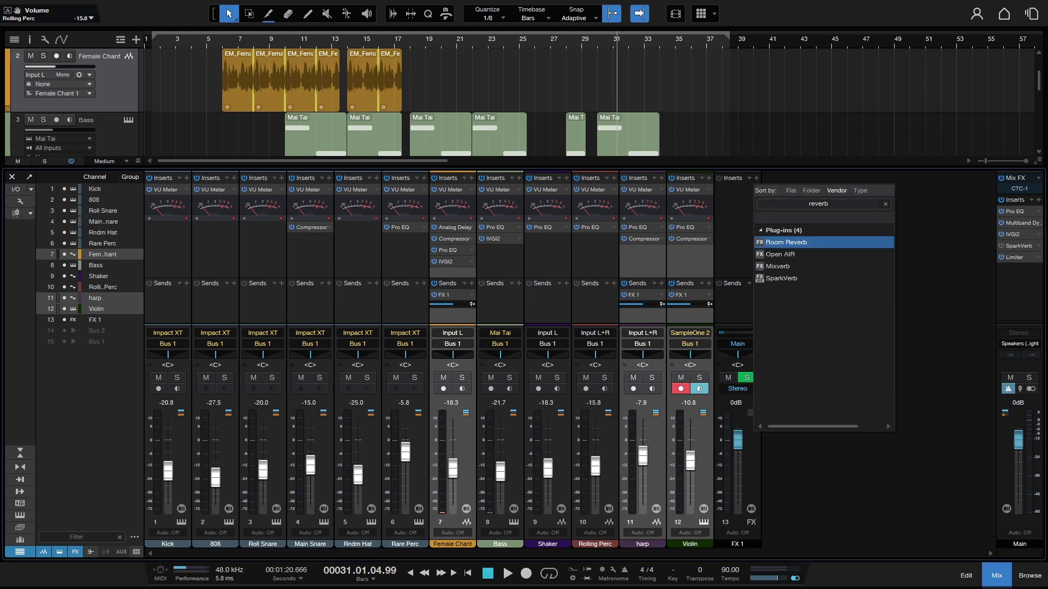
pyautogui.press('Down')
pyautogui.press('Down')
pyautogui.press('Down')
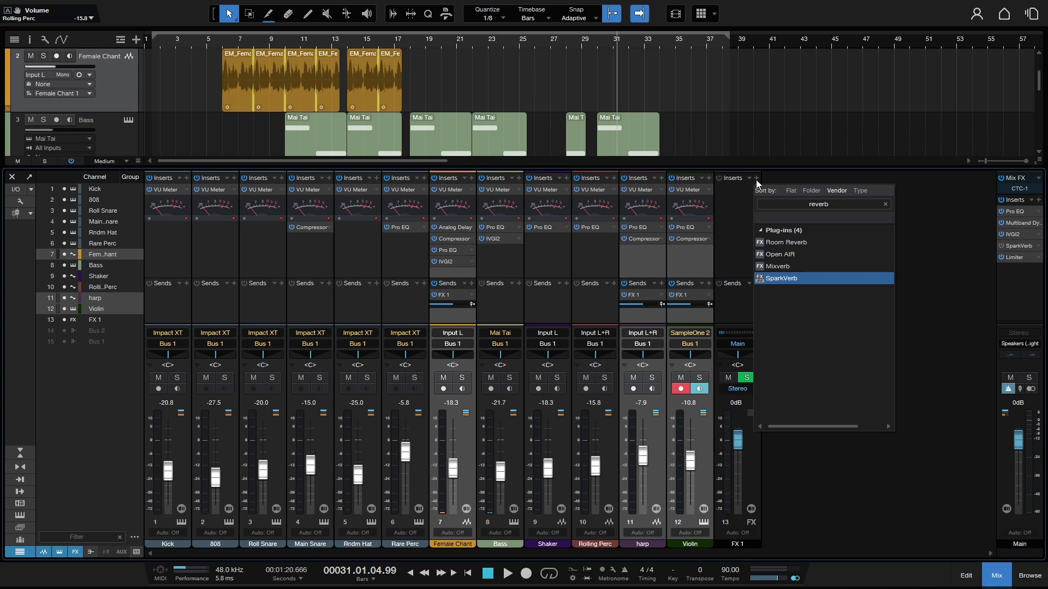
pyautogui.press('Return')
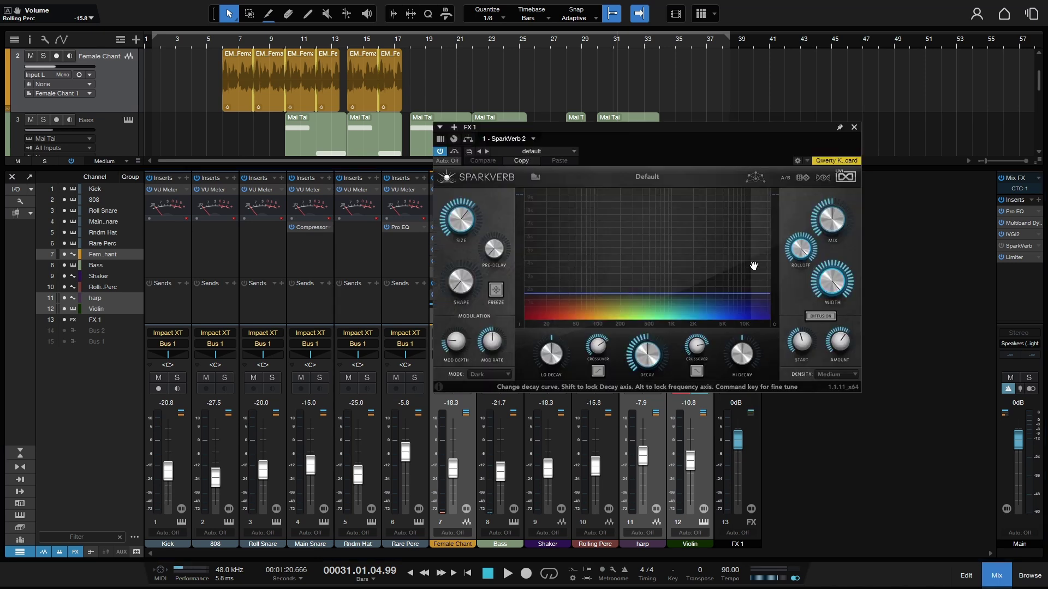
# Load the factory preset Curiosity from the Large to Endless category in SparkVerb.
pyautogui.click(631, 179)
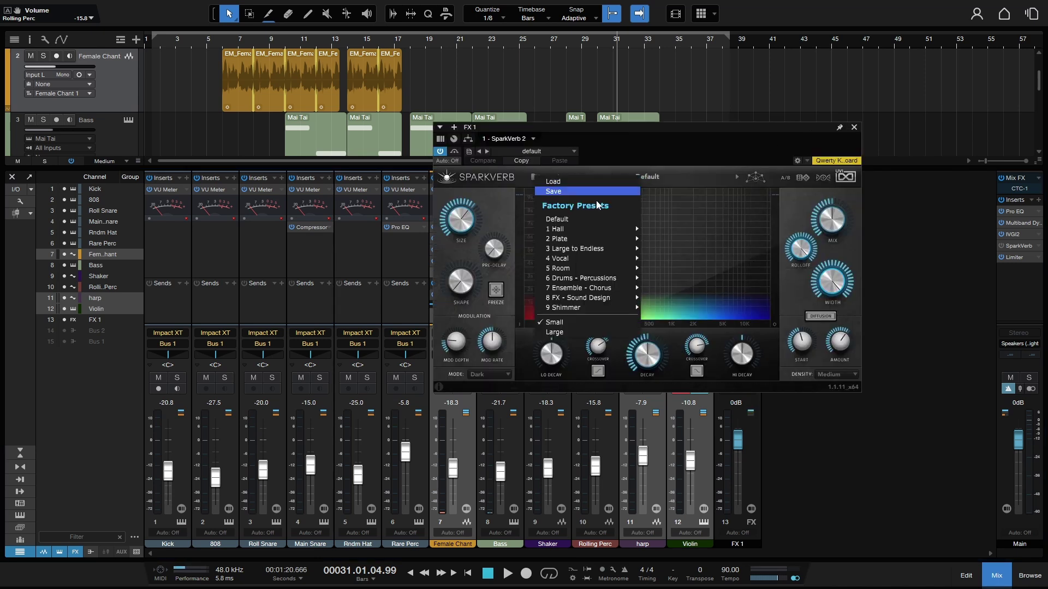
pyautogui.moveTo(597, 249)
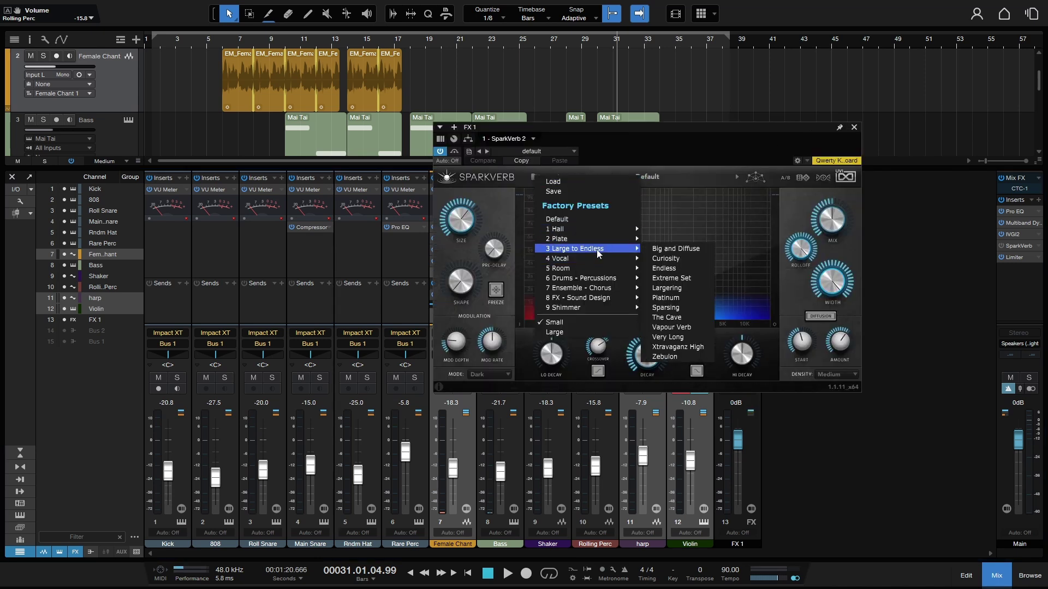
pyautogui.click(684, 257)
# Set SparkVerb's Mix to 100% on the FX 1 channel and close its window.
pyautogui.moveTo(837, 243); pyautogui.dragTo(835, 250)
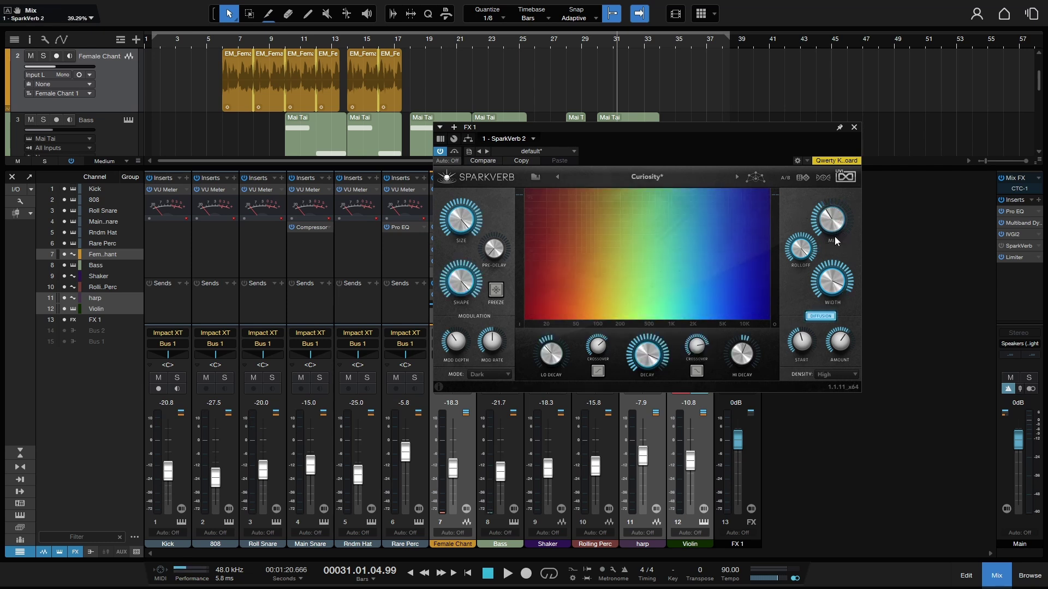
pyautogui.click(854, 127)
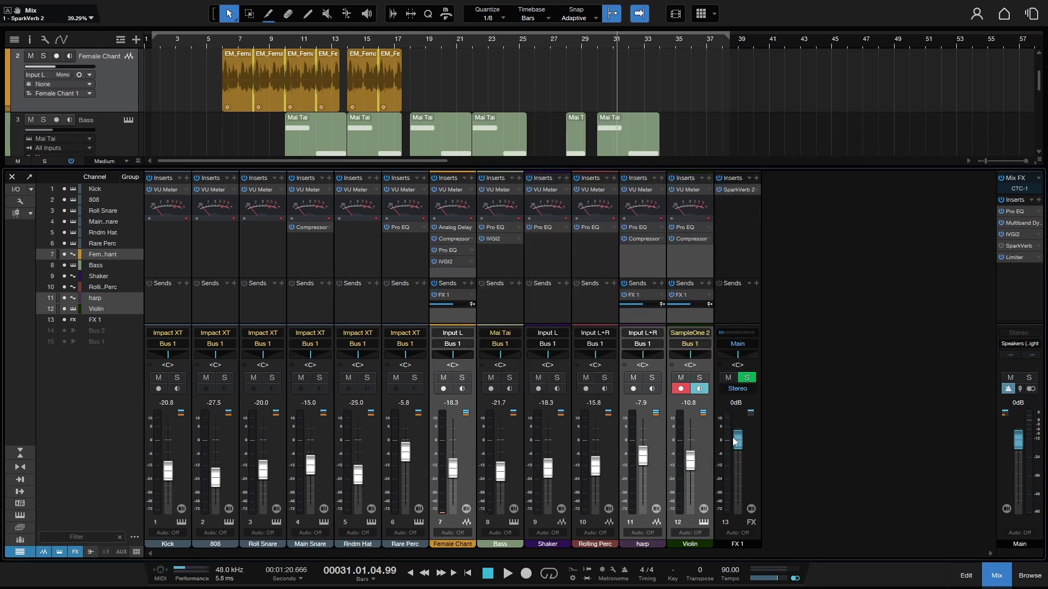
pyautogui.click(738, 190)
pyautogui.moveTo(828, 230); pyautogui.dragTo(835, 111)
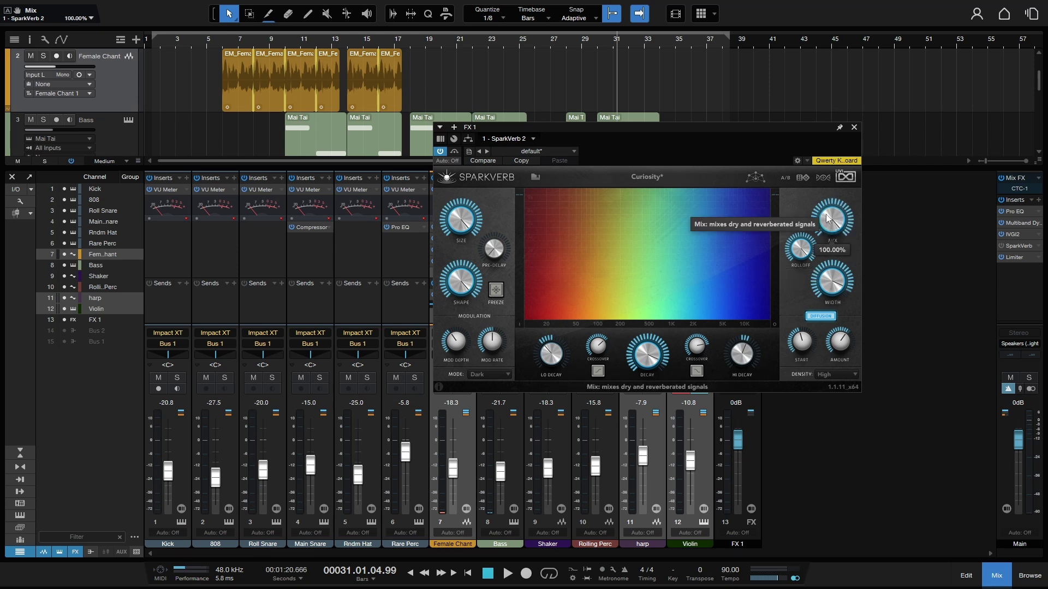
pyautogui.click(854, 128)
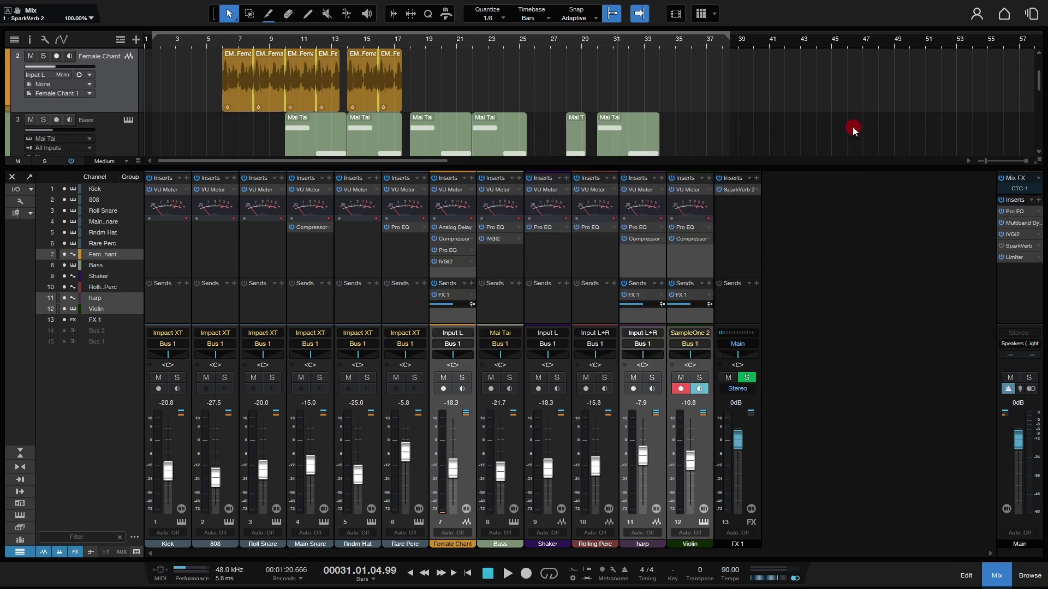
# Insert Room Reverb after SparkVerb on the FX 1 channel and set its global Mix to 100%.
pyautogui.click(756, 178)
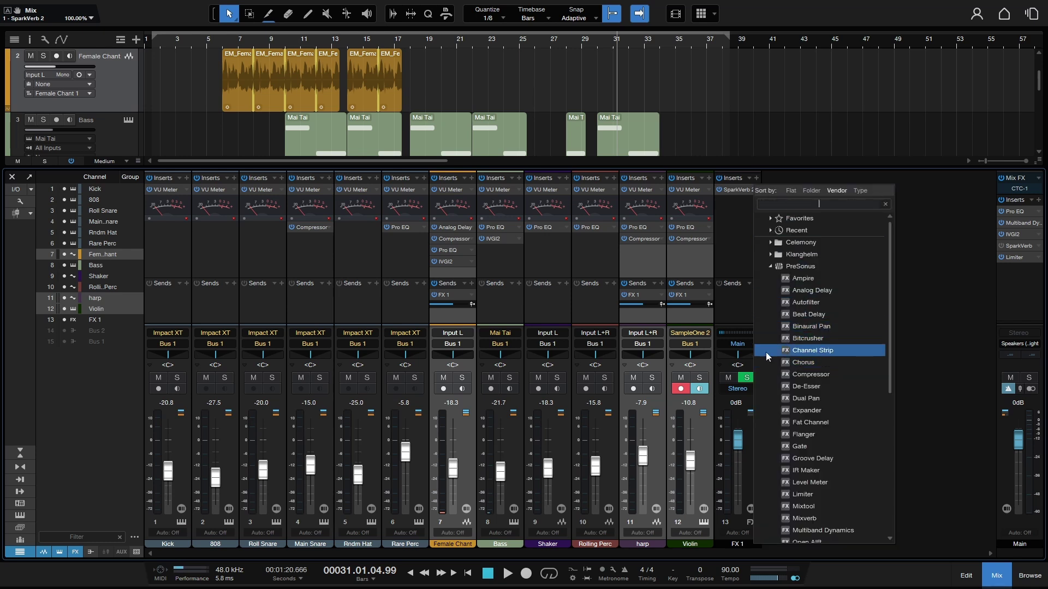
pyautogui.write('rever')
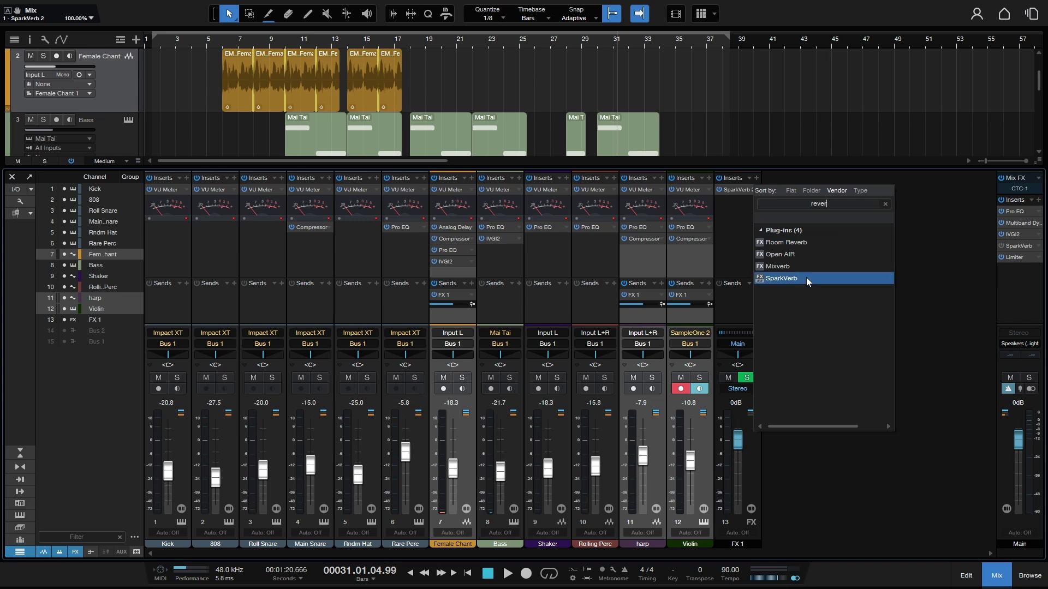
pyautogui.click(785, 243)
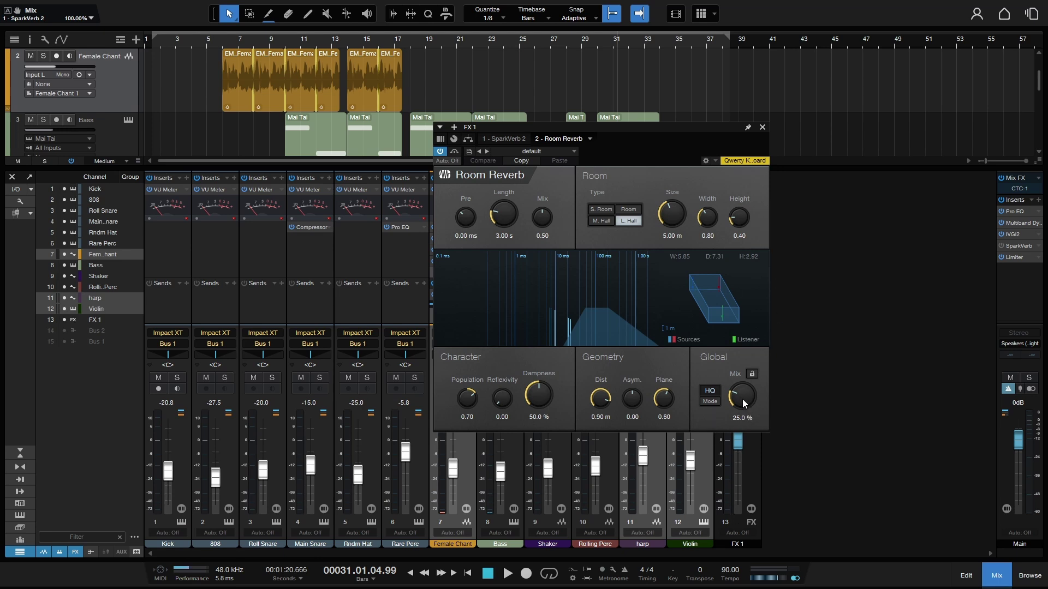
pyautogui.moveTo(742, 401); pyautogui.dragTo(735, 263)
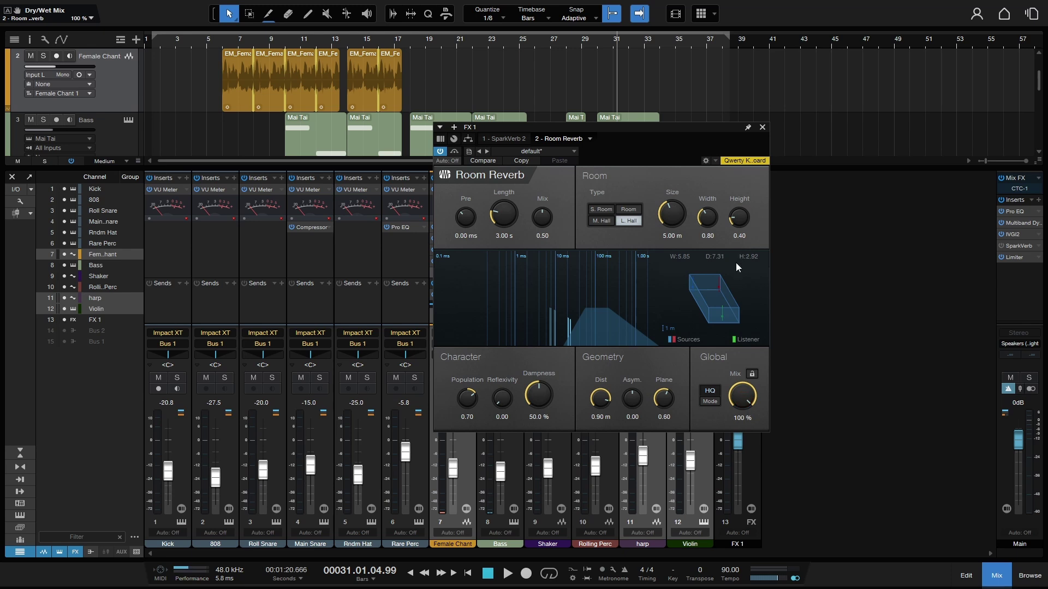
# Remove Room Reverb from the FX 1 channel and check SparkVerb's settings.
pyautogui.click(752, 374)
pyautogui.click(762, 128)
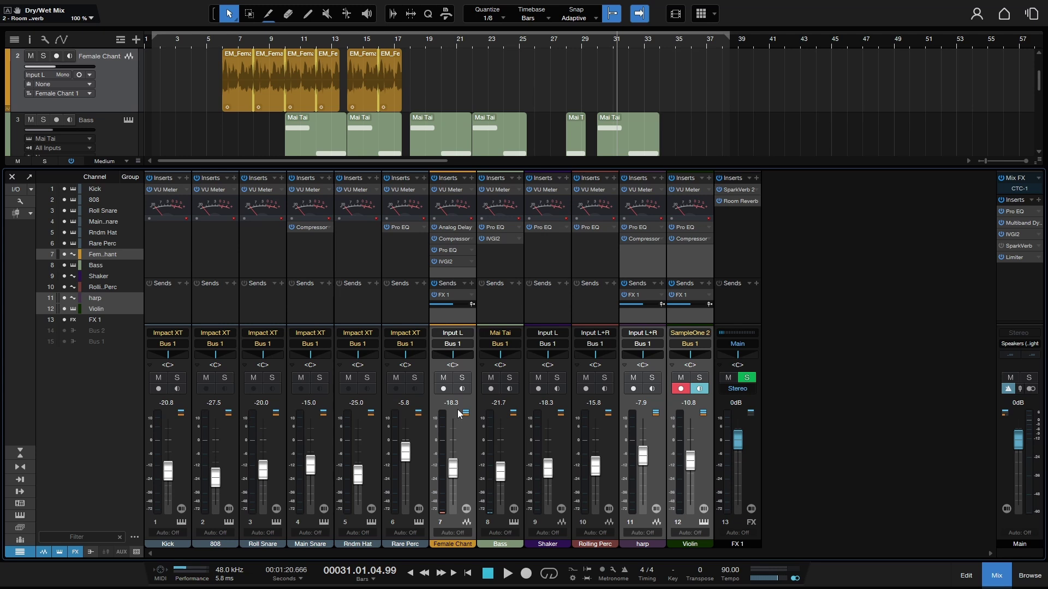
pyautogui.click(755, 201)
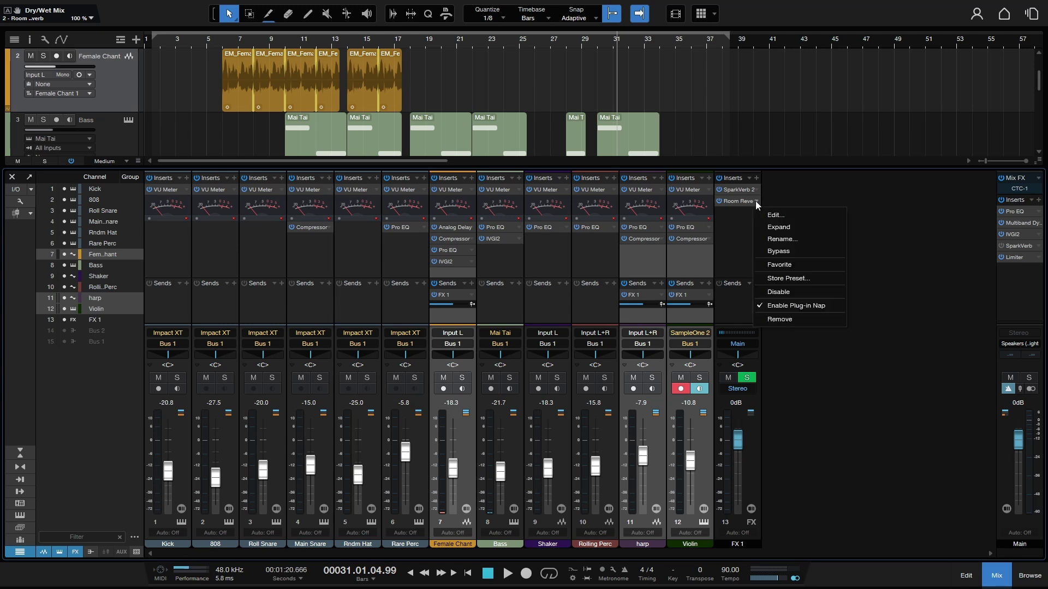
pyautogui.click(780, 319)
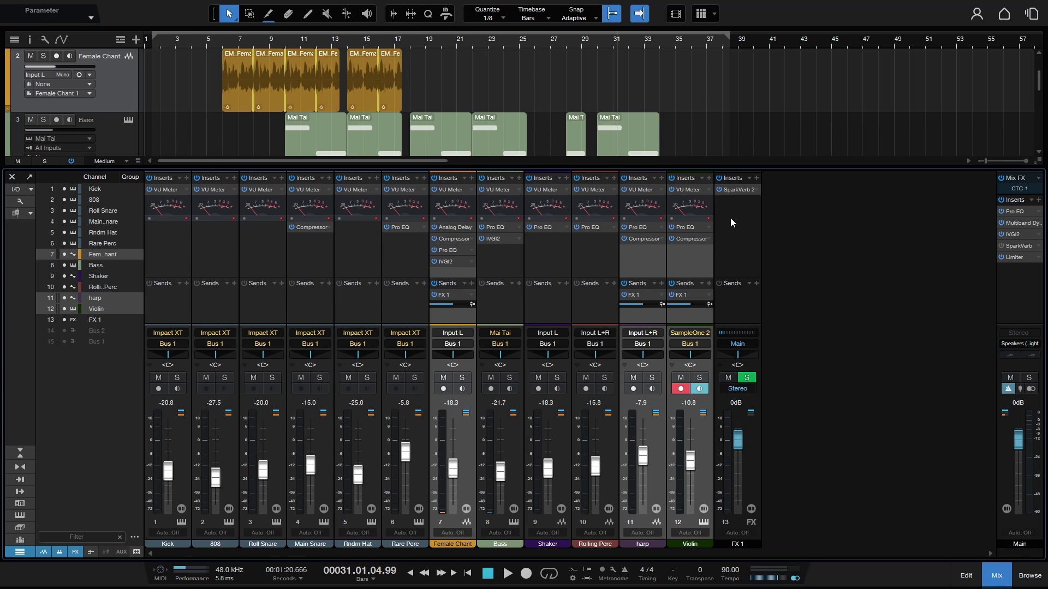
pyautogui.click(737, 194)
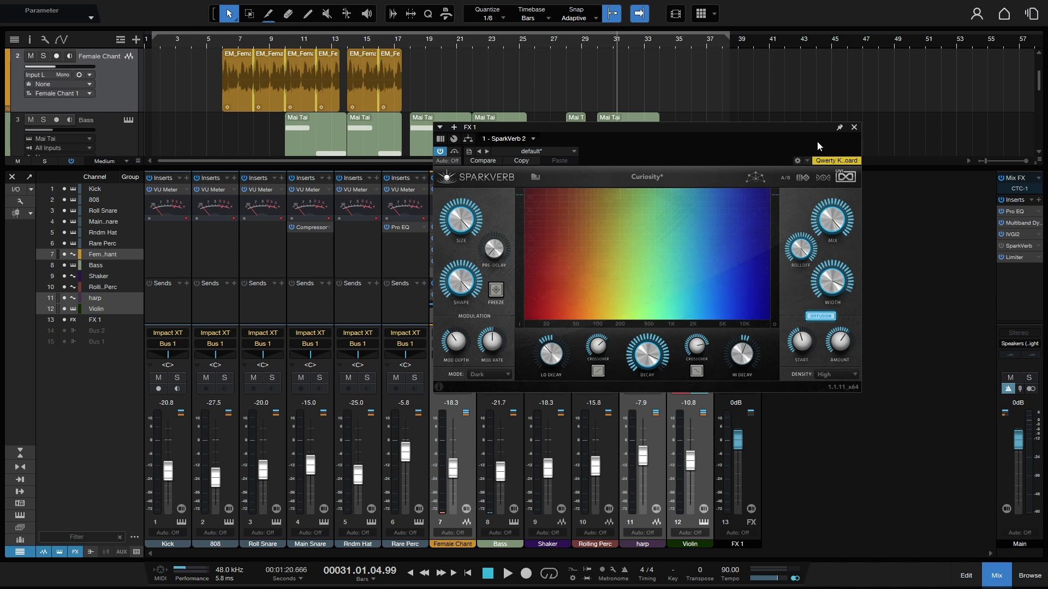
pyautogui.click(854, 128)
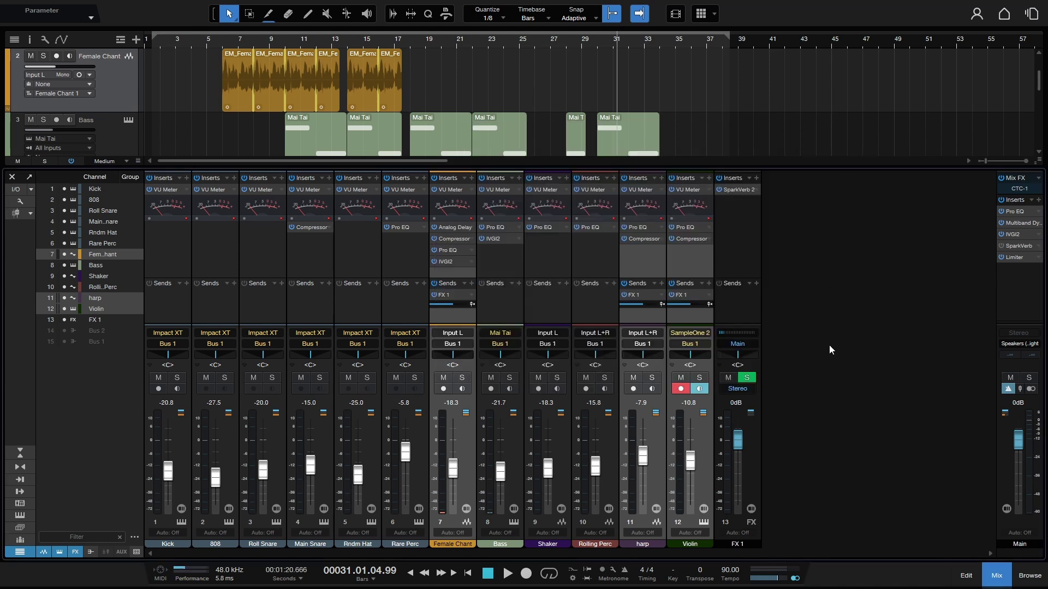
# Move the playback position to about bar 18, lower the three selected channels' FX 1 sends to -19.2 dB, and select only harp.
pyautogui.click(417, 41)
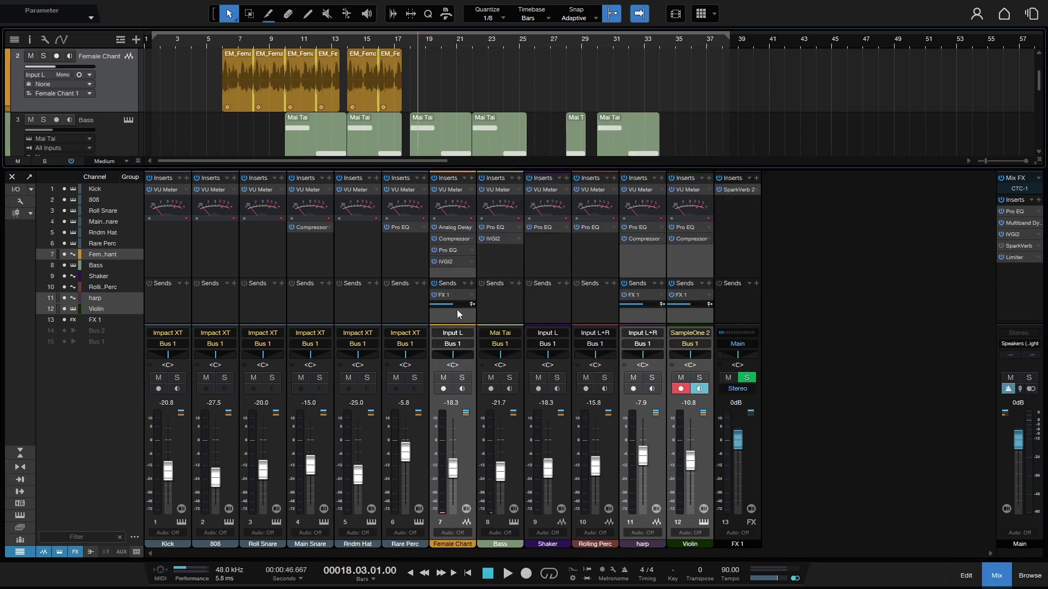
pyautogui.moveTo(452, 305); pyautogui.dragTo(449, 303)
pyautogui.click(656, 458)
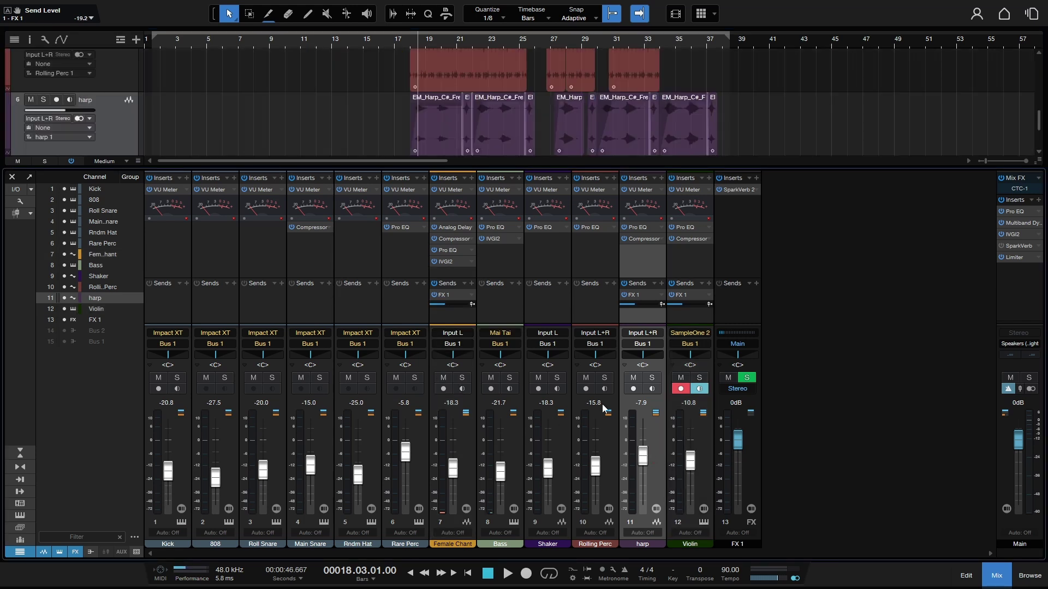
# During playback, raise the harp's FX 1 send to +10 dB, then lower it to -36.7 dB.
pyautogui.press('space')
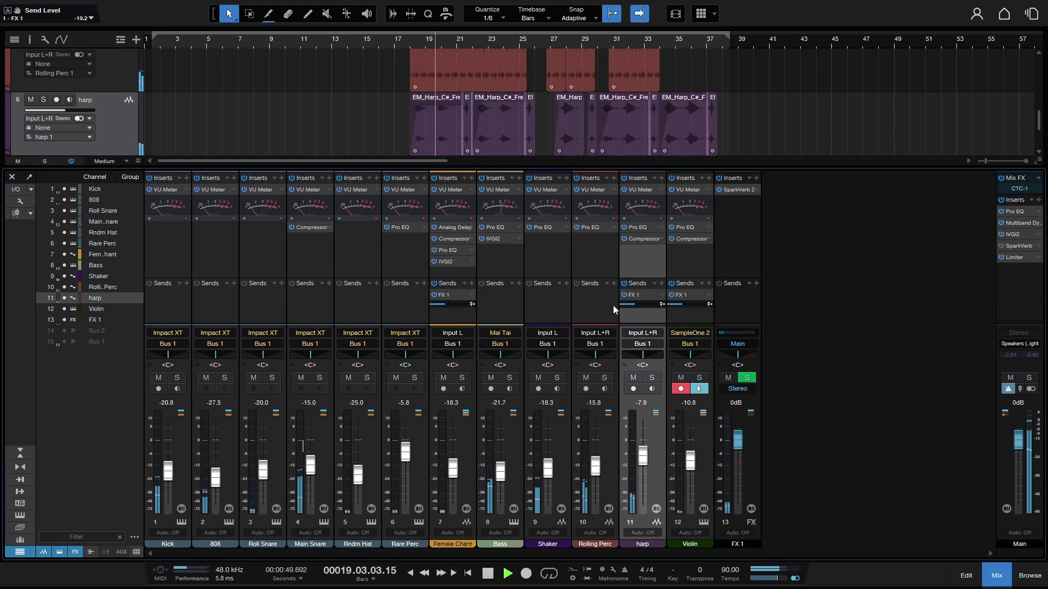
pyautogui.moveTo(636, 305); pyautogui.dragTo(656, 310)
pyautogui.moveTo(656, 307)
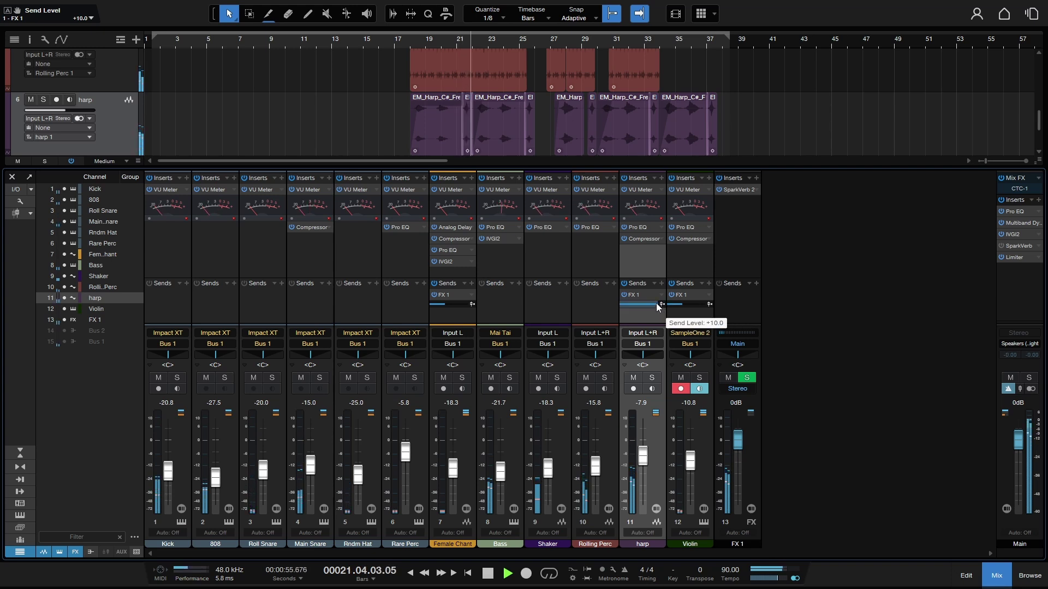
pyautogui.moveTo(657, 308); pyautogui.dragTo(630, 306)
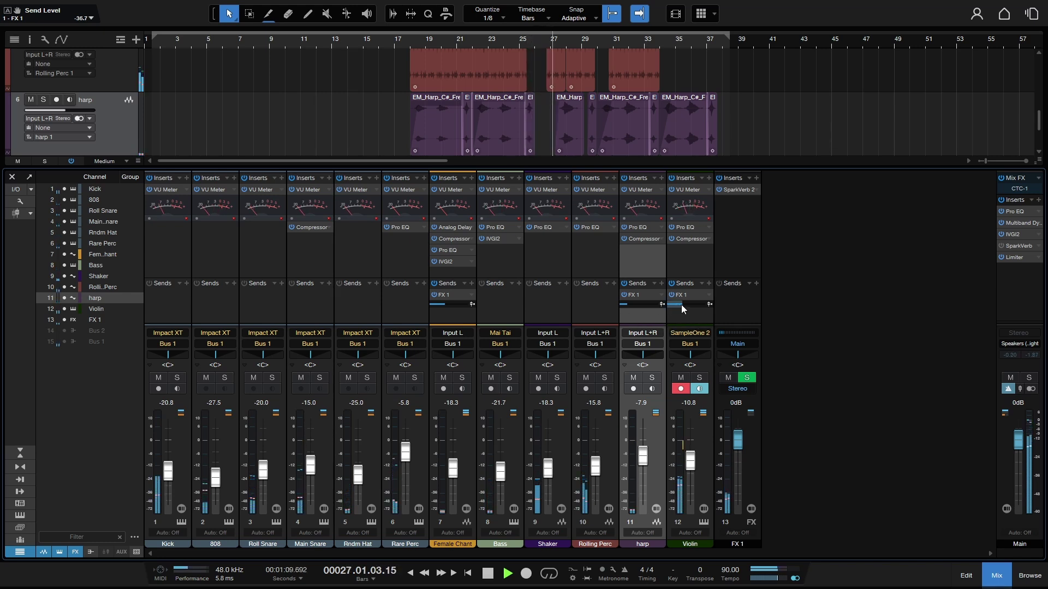
# Sweep the Violin's FX 1 send up to +10 dB and down to silence, then set it to -36.7 dB.
pyautogui.scroll(6, 681, 305)
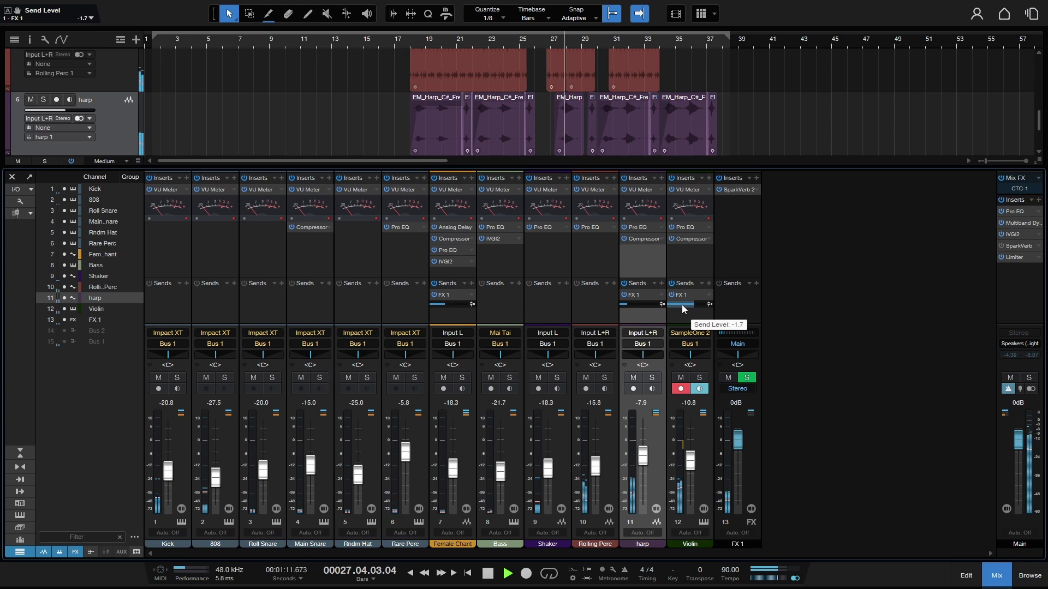
pyautogui.scroll(2, 681, 305)
pyautogui.scroll(-3, 681, 304)
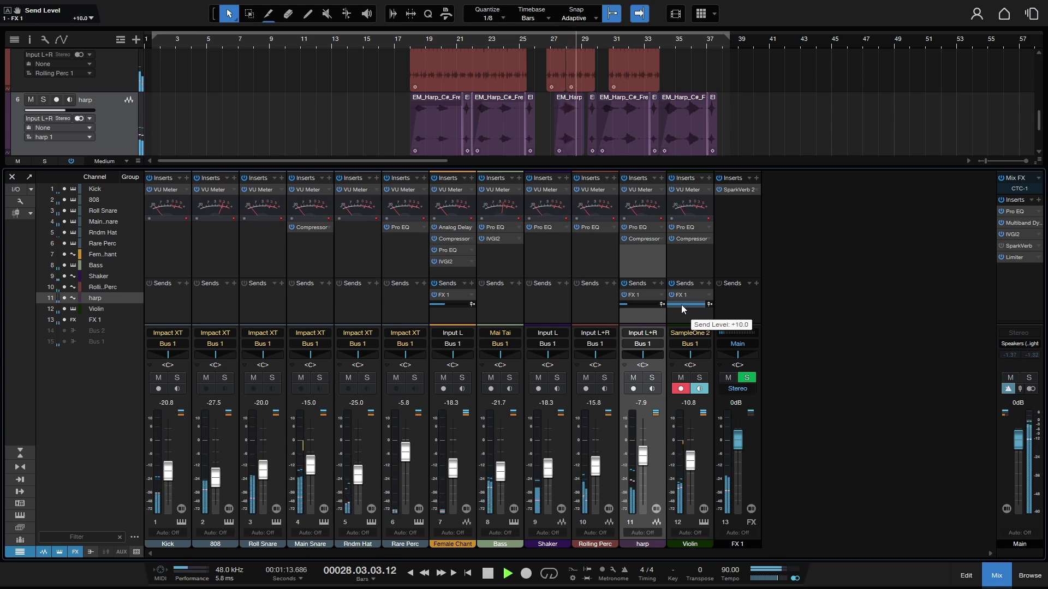
pyautogui.scroll(-10, 681, 304)
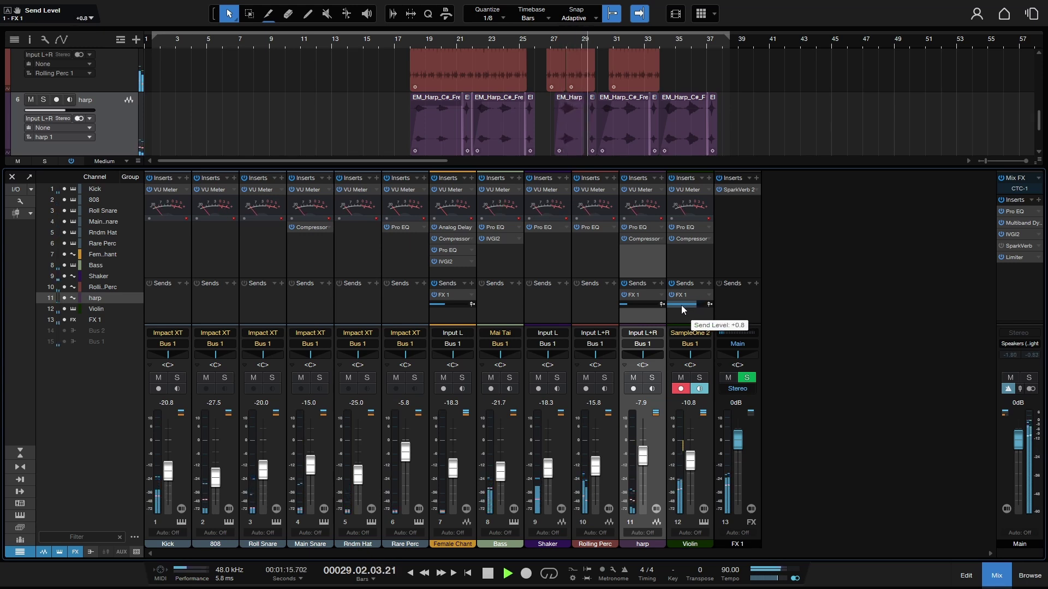
pyautogui.scroll(-15, 680, 304)
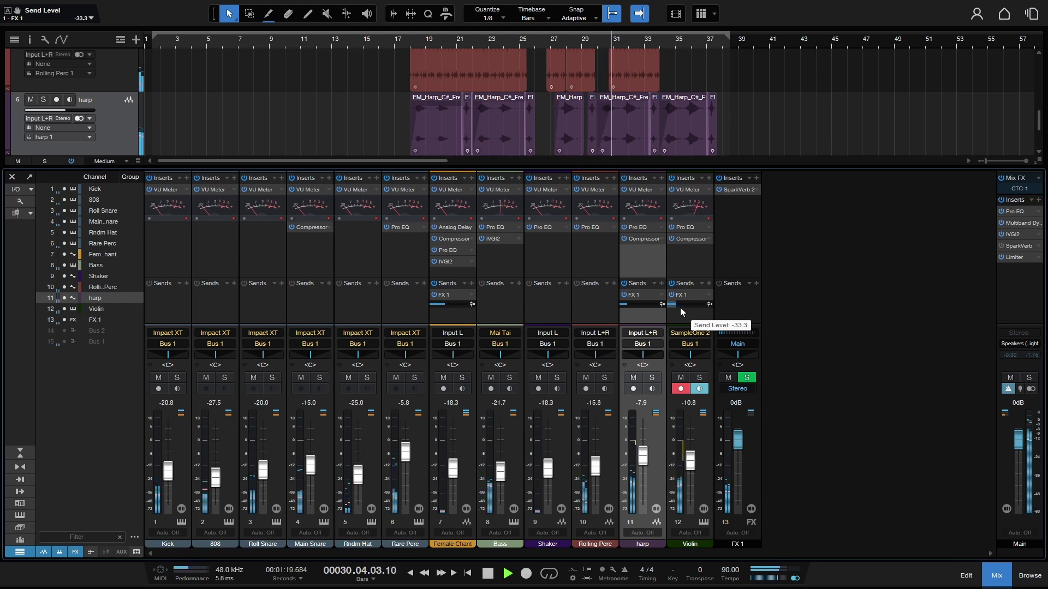
pyautogui.scroll(-10, 680, 307)
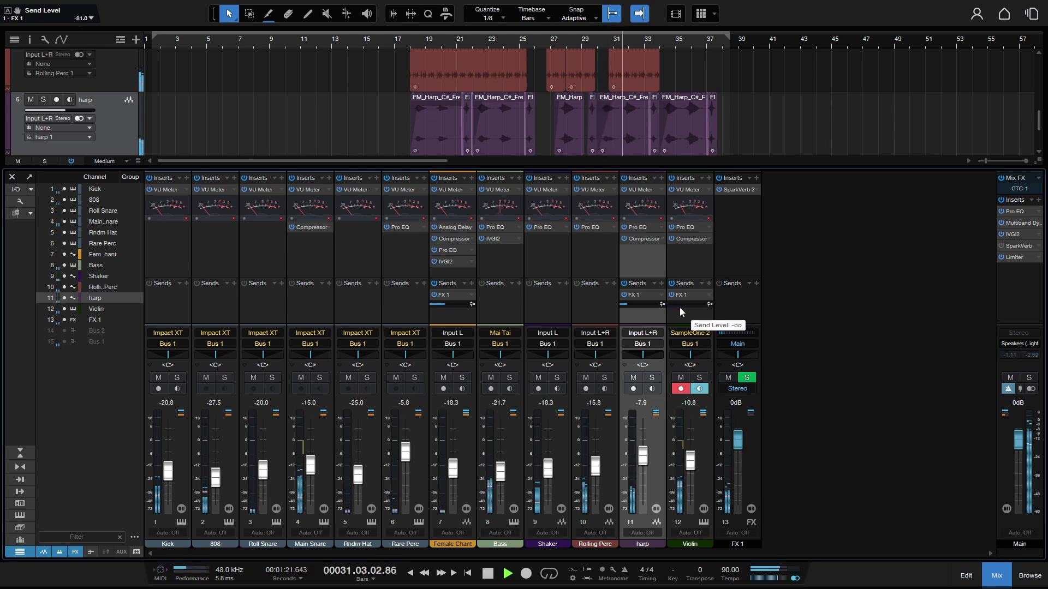
pyautogui.scroll(-3, 680, 306)
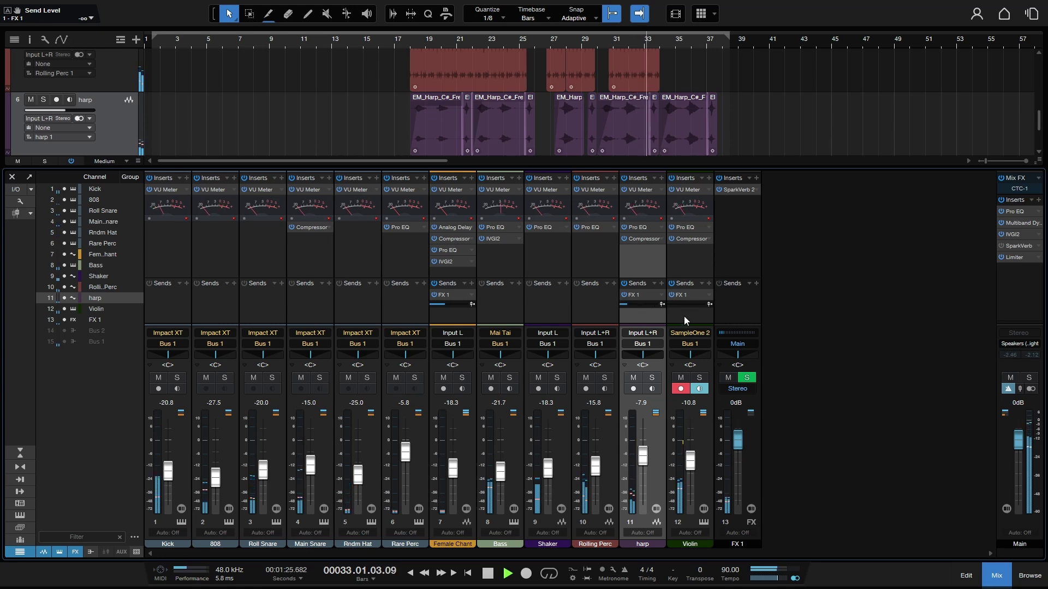
pyautogui.scroll(3, 686, 306)
pyautogui.scroll(1, 686, 306)
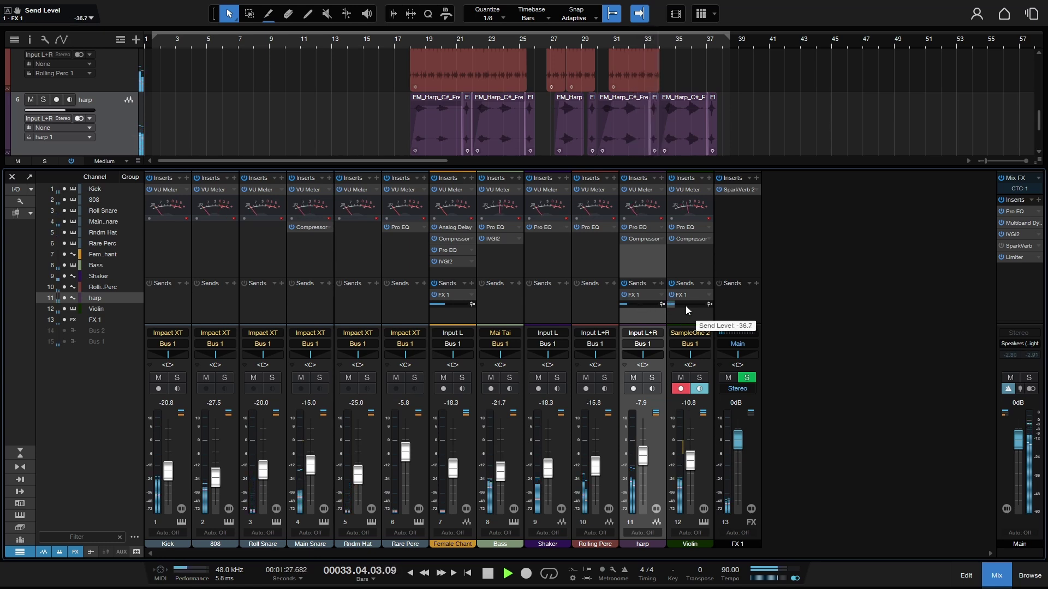
# Play from about bar 12, raise the Female Chant's FX 1 send to +9.6 dB, then lower it to -30 dB.
pyautogui.click(375, 44)
pyautogui.click(327, 45)
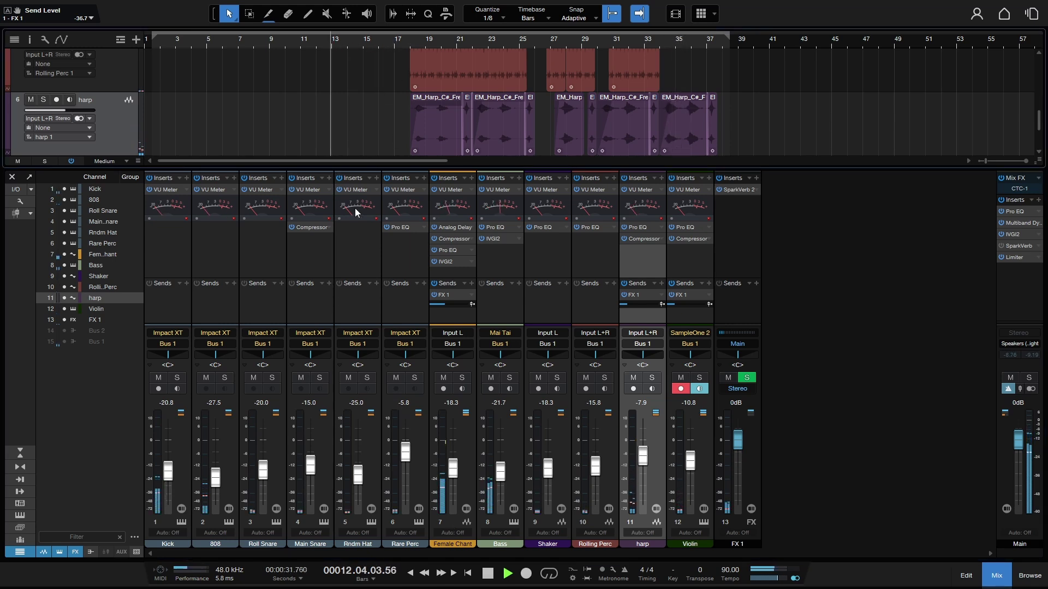
pyautogui.click(450, 302)
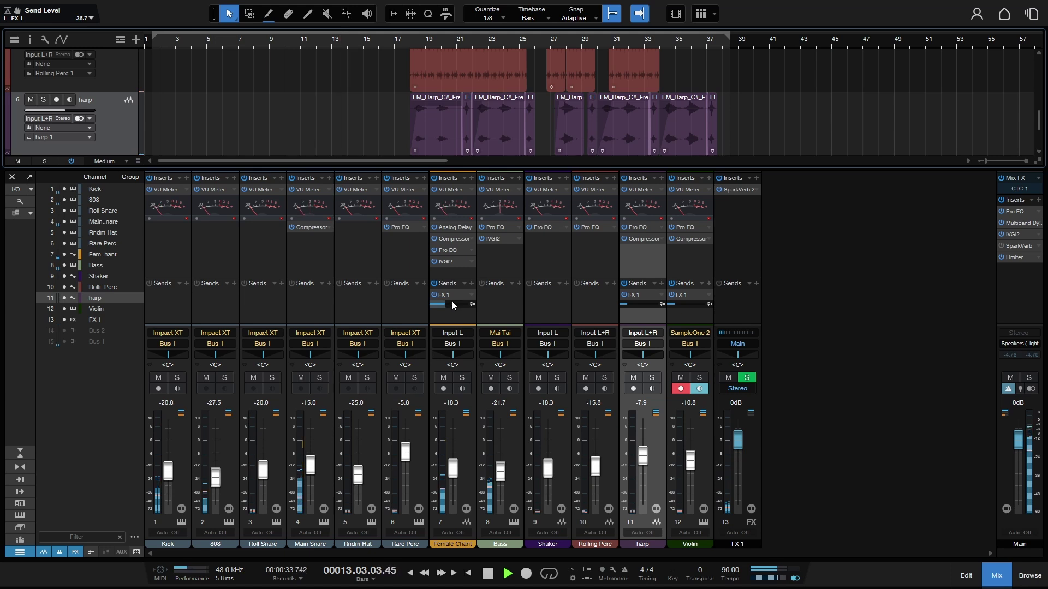
pyautogui.scroll(5, 456, 304)
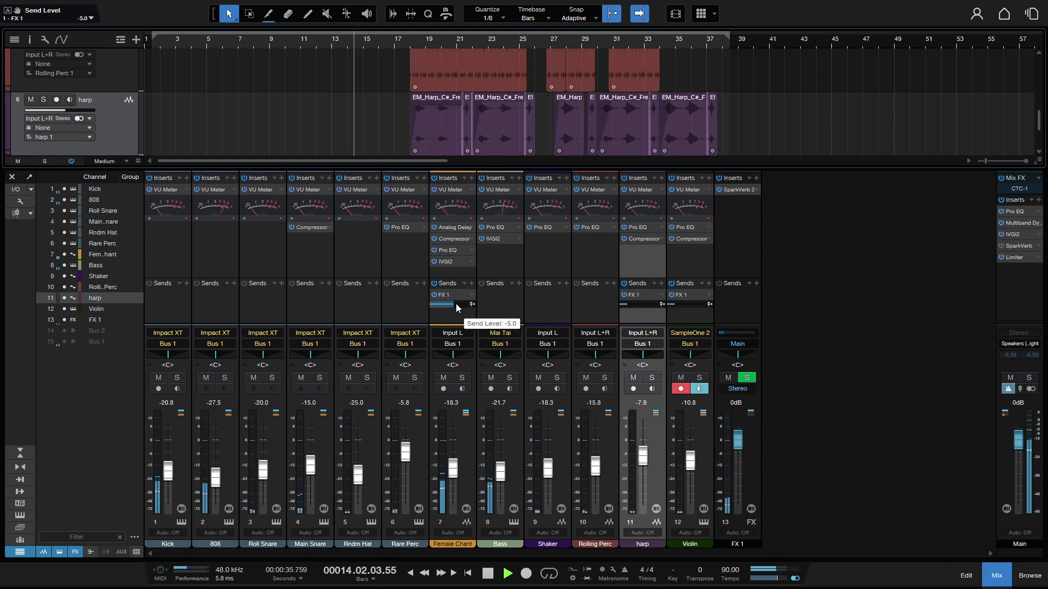
pyautogui.scroll(4, 456, 304)
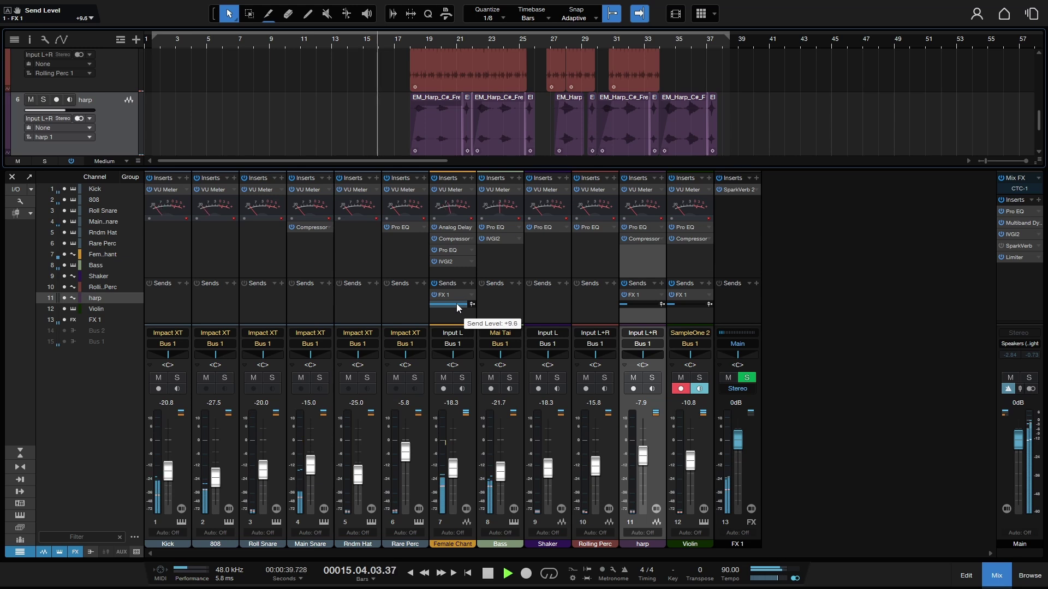
pyautogui.scroll(-5, 456, 303)
pyautogui.scroll(-7, 455, 303)
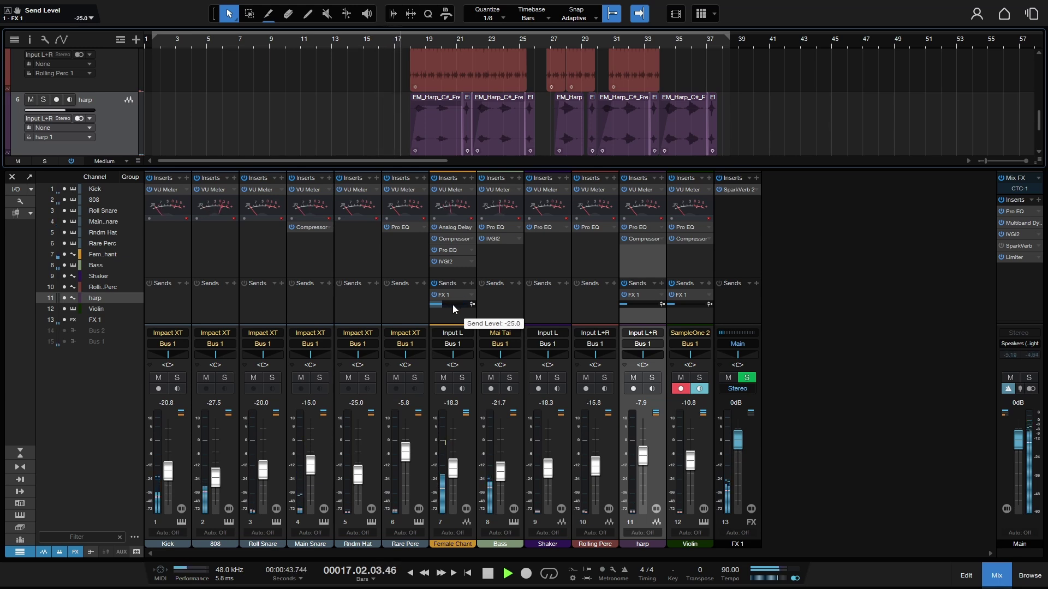
pyautogui.scroll(-4, 453, 304)
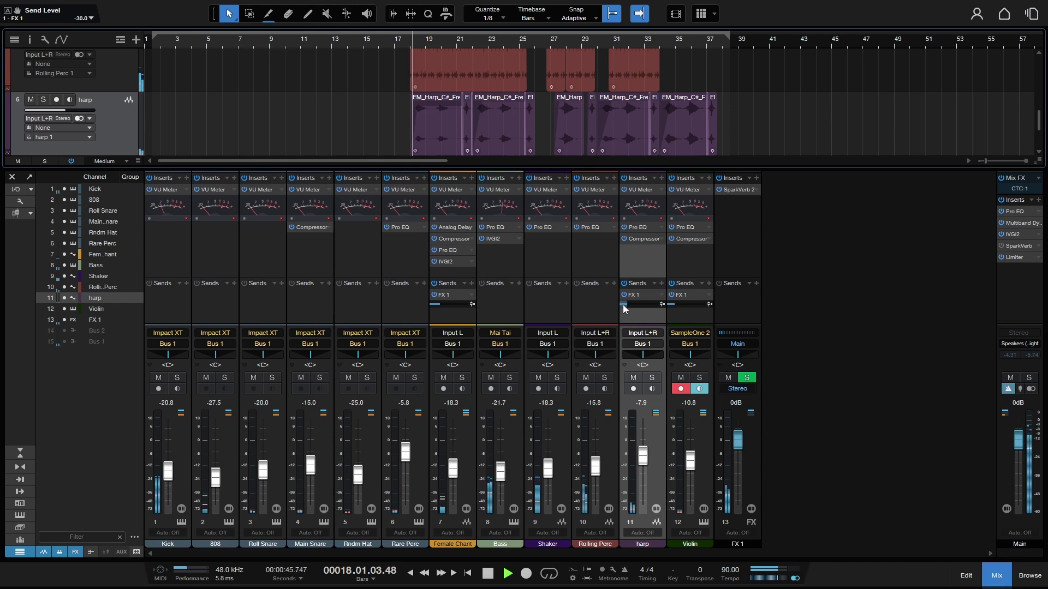
# Set the harp's FX 1 send to -27.5 dB and the Female Chant's to -35 dB.
pyautogui.moveTo(633, 305)
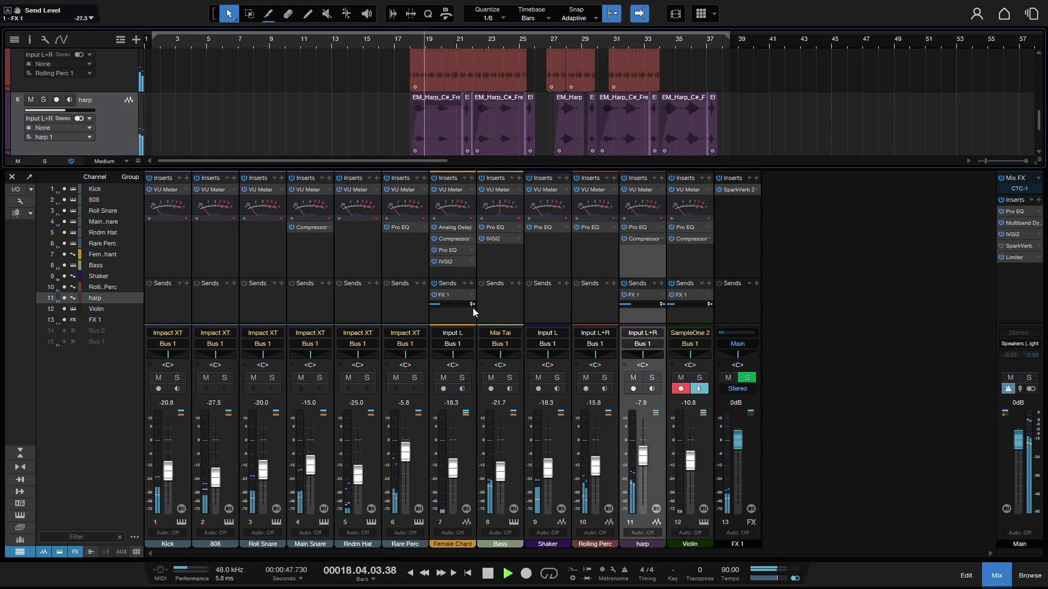
pyautogui.scroll(-2, 448, 306)
pyautogui.scroll(-1, 448, 307)
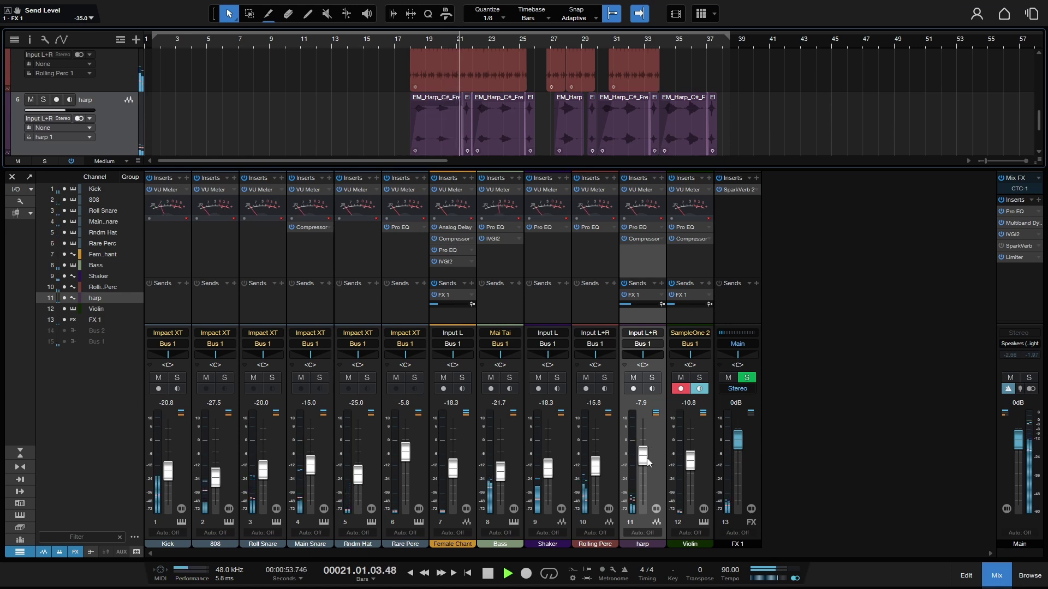
# Pull the harp's volume fader down to silence, bring it back to -9.5 dB, and stop playback.
pyautogui.moveTo(643, 457); pyautogui.dragTo(651, 507)
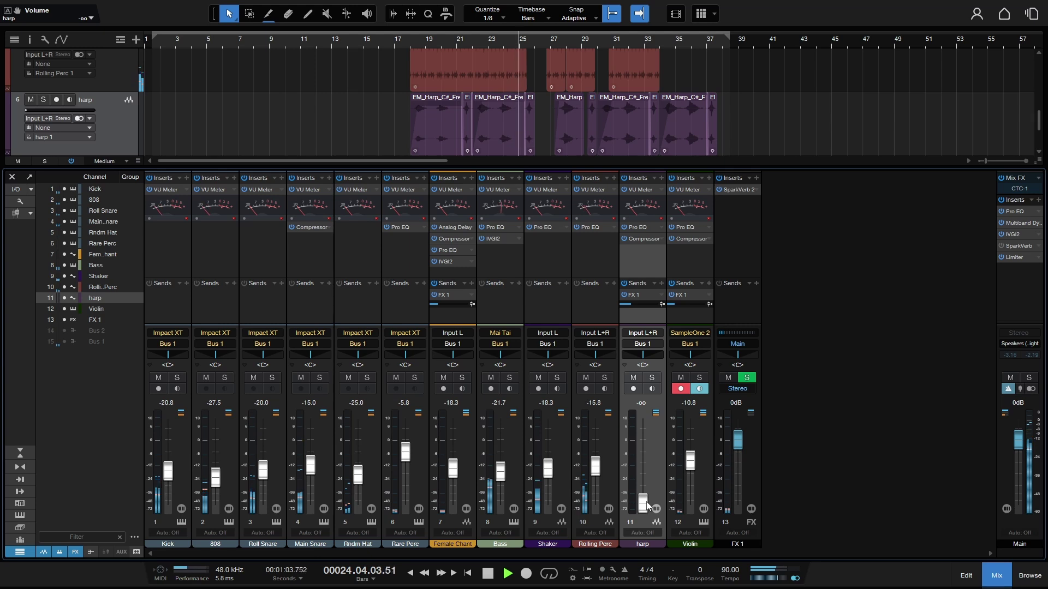
pyautogui.moveTo(647, 506); pyautogui.dragTo(644, 459)
pyautogui.press('space')
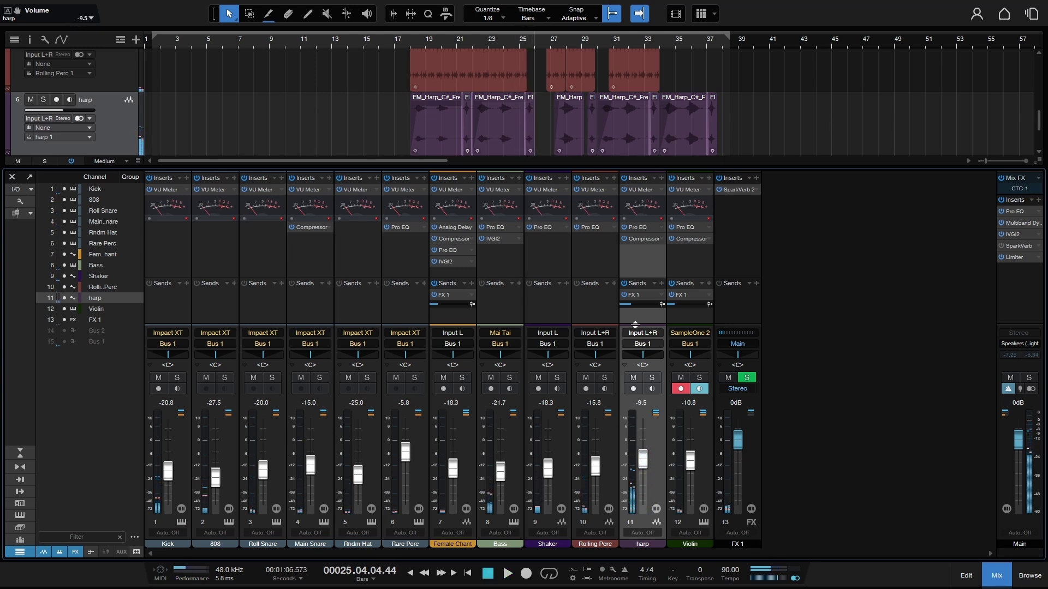
# Switch the harp's FX 1 send to pre-fader, play from about bar 22, and pull its volume fader down to silence.
pyautogui.click(660, 305)
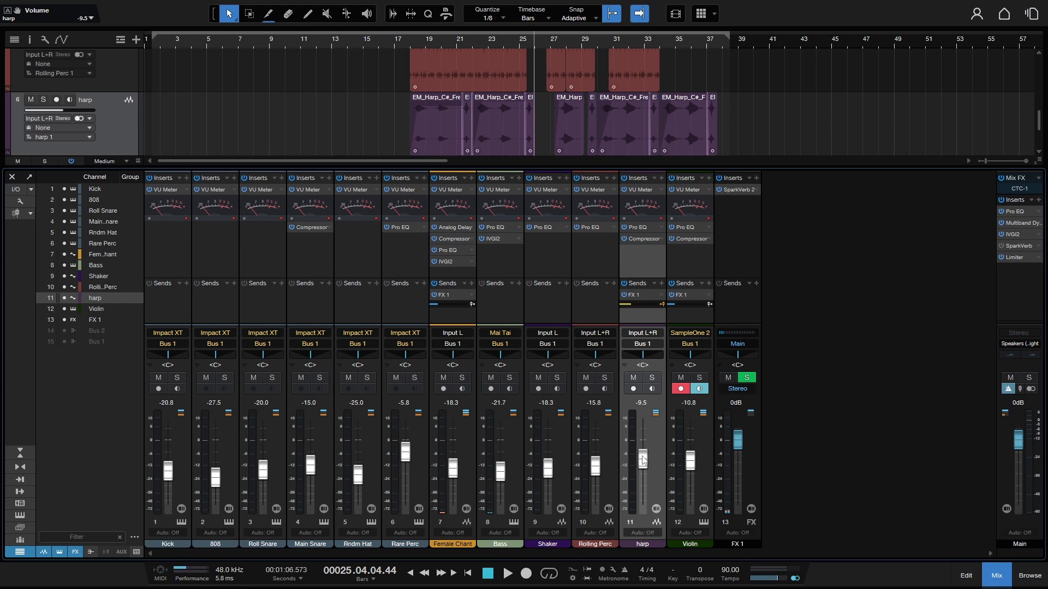
pyautogui.press('space')
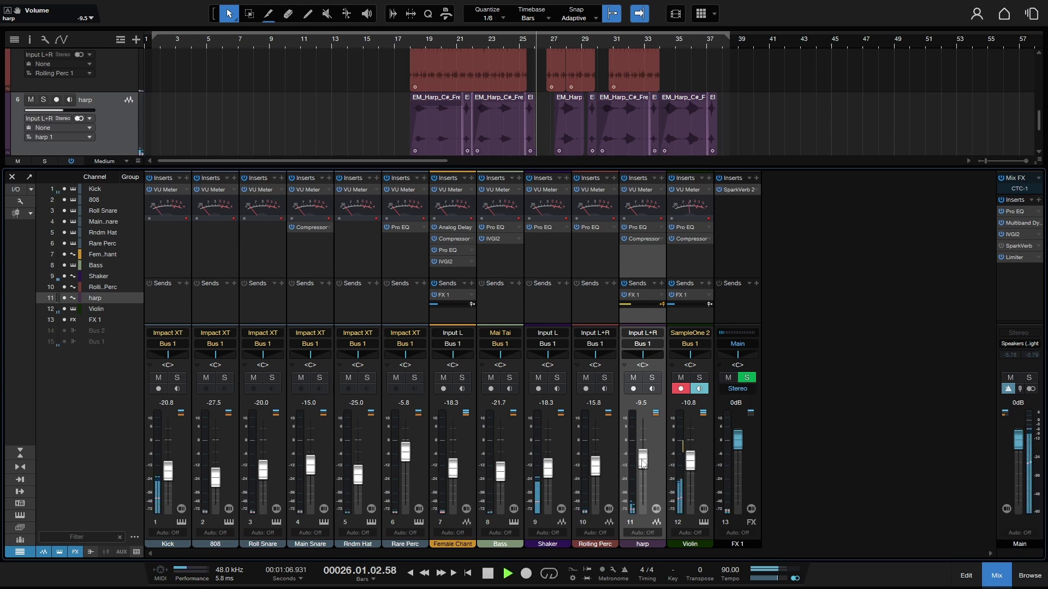
pyautogui.click(470, 40)
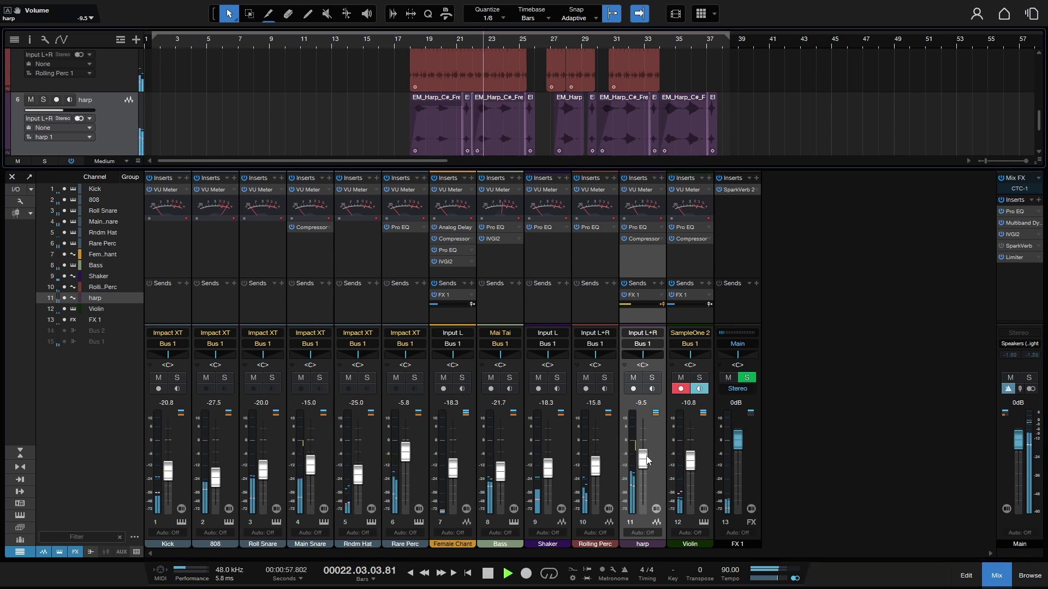
pyautogui.moveTo(646, 460); pyautogui.dragTo(646, 509)
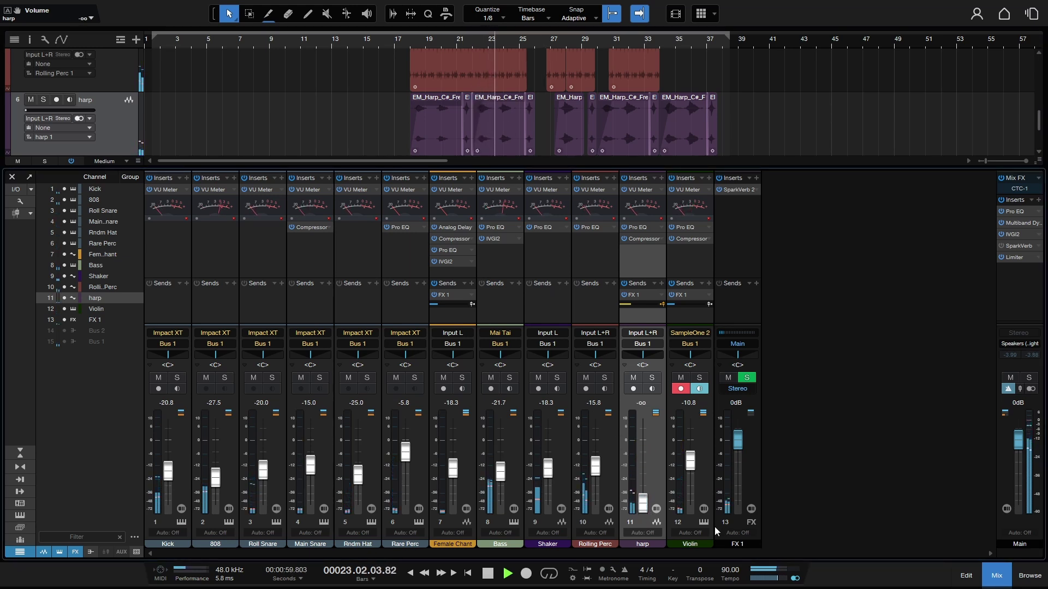
# Raise the harp's pre-fader send to +4.6 dB, settle it at -5.8 dB, and switch the Violin's FX 1 send to pre-fader.
pyautogui.moveTo(628, 306); pyautogui.dragTo(650, 307)
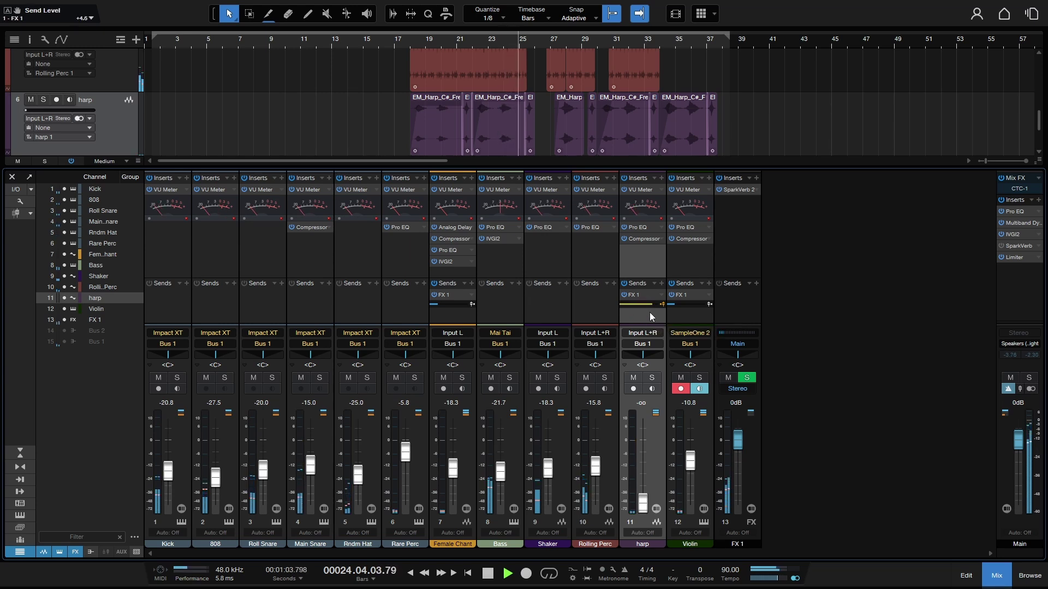
pyautogui.moveTo(650, 306)
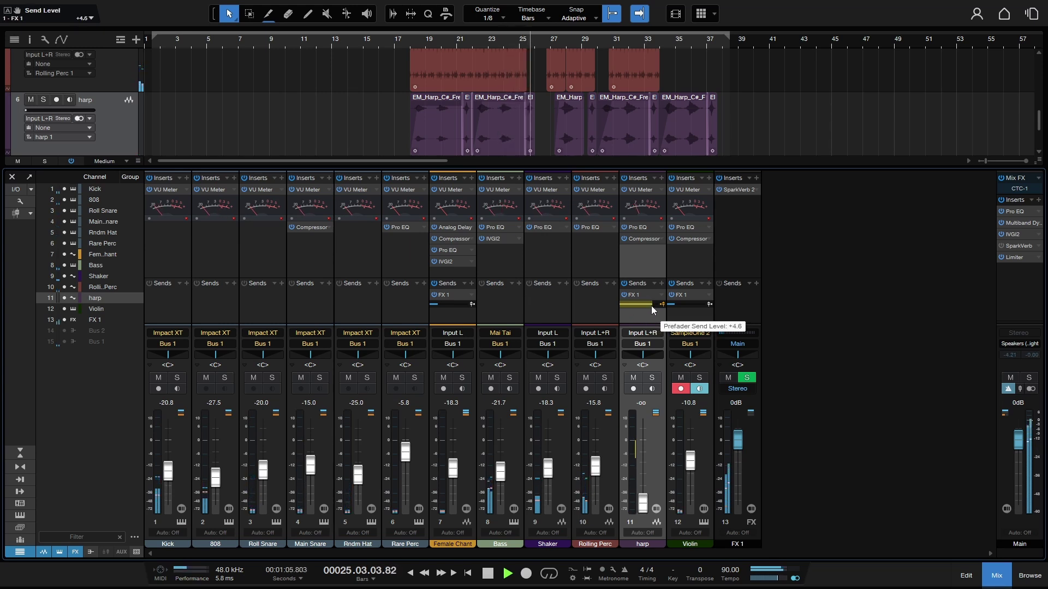
pyautogui.moveTo(650, 306); pyautogui.dragTo(640, 307)
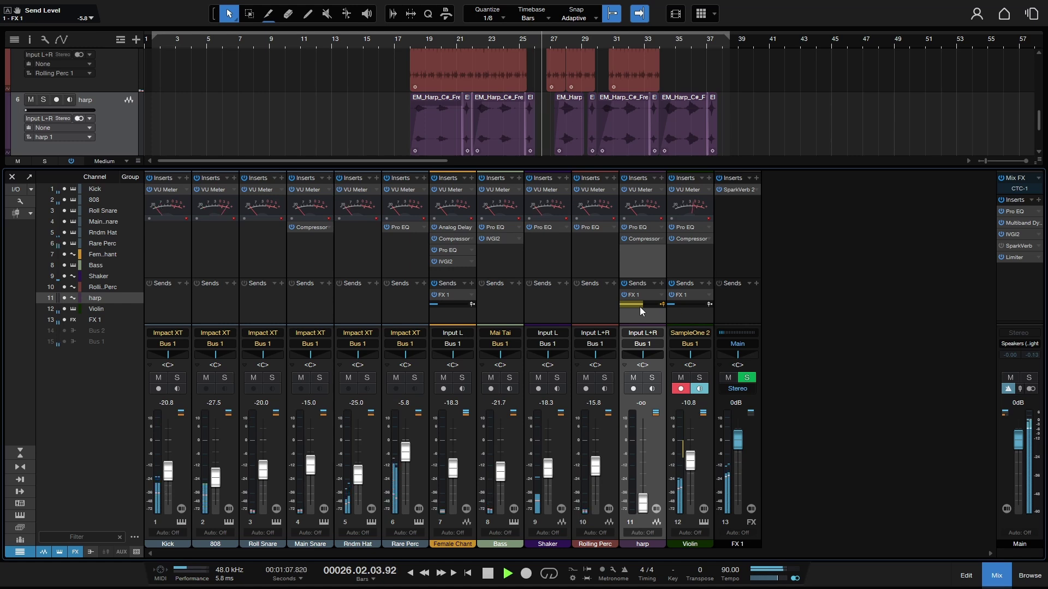
pyautogui.click(709, 304)
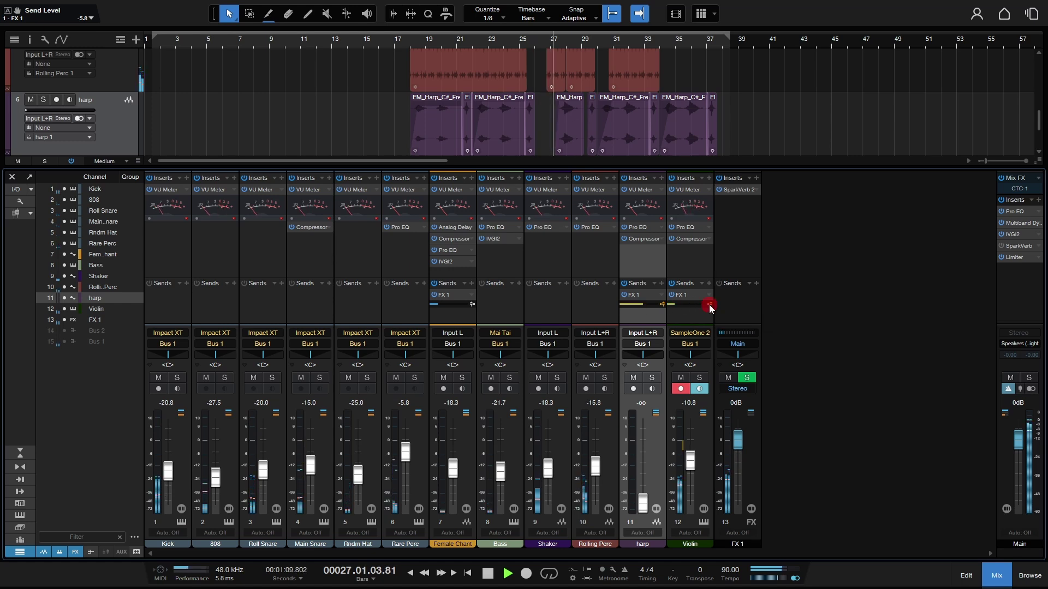
# Pull the Violin's volume fader down to silence and set its pre-fader FX 1 send to -13.3 dB.
pyautogui.click(691, 468)
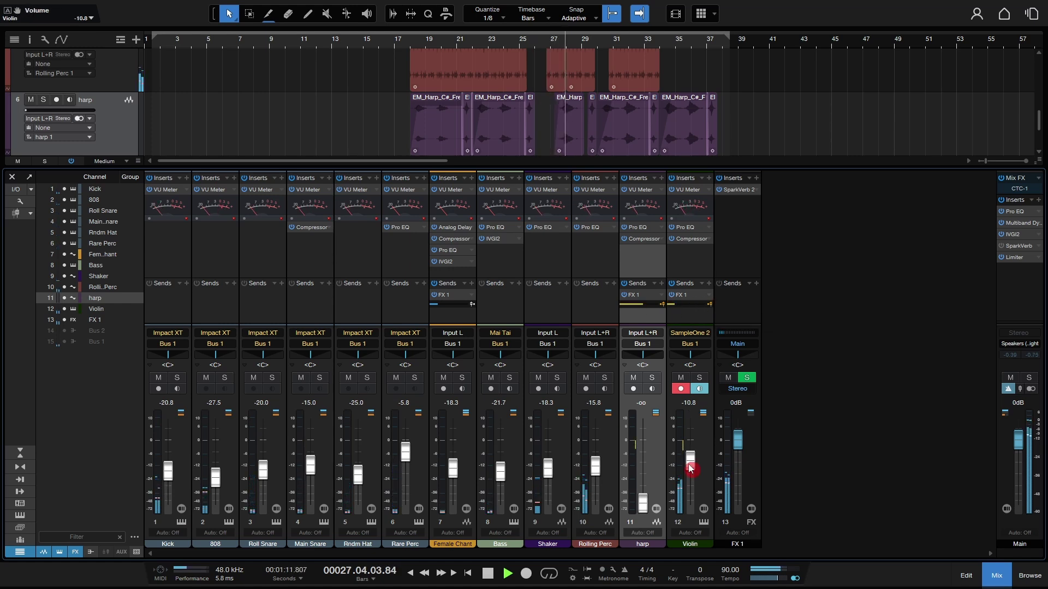
pyautogui.moveTo(691, 468); pyautogui.dragTo(691, 503)
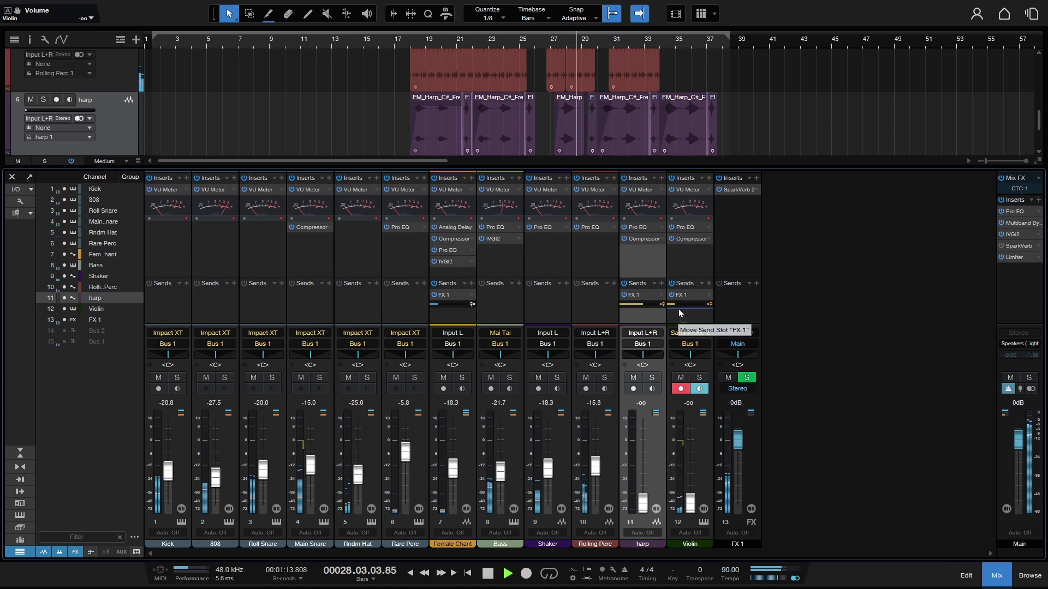
pyautogui.moveTo(690, 304); pyautogui.dragTo(682, 303)
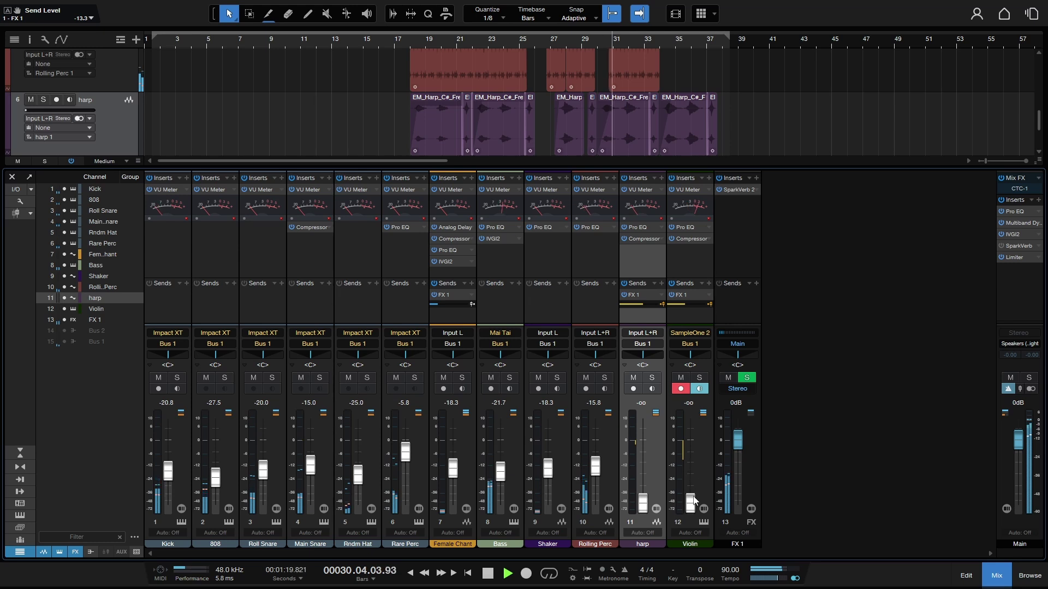
# Restore the Violin's volume to -9.5 dB and the harp's to -9.2 dB, stopping playback, and return both FX 1 sends to post-fader.
pyautogui.moveTo(694, 501); pyautogui.dragTo(691, 460)
pyautogui.moveTo(642, 503); pyautogui.dragTo(643, 450)
pyautogui.press('space')
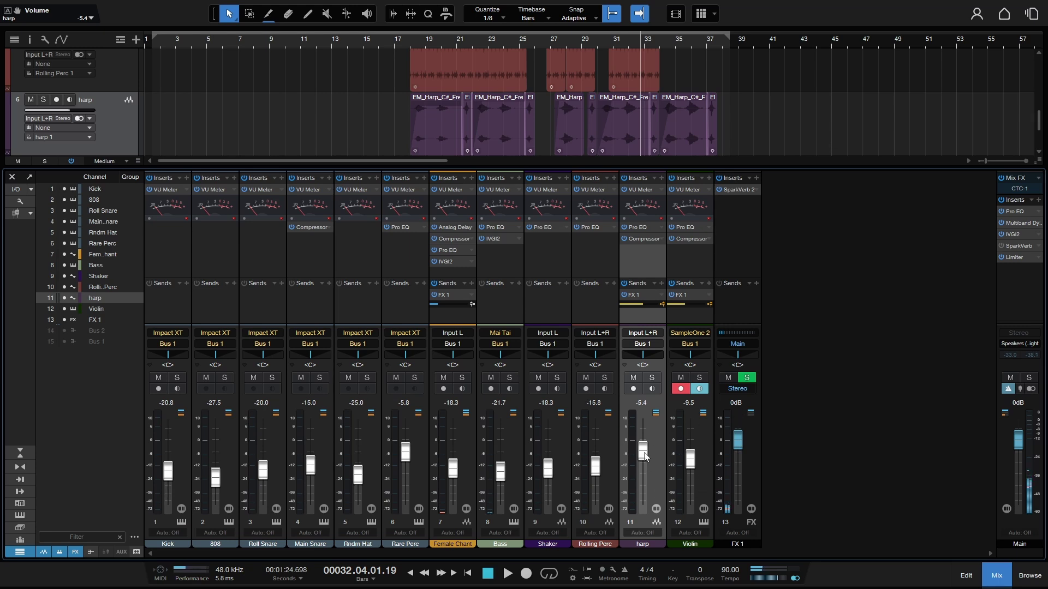
pyautogui.moveTo(644, 464); pyautogui.dragTo(644, 464)
pyautogui.click(660, 307)
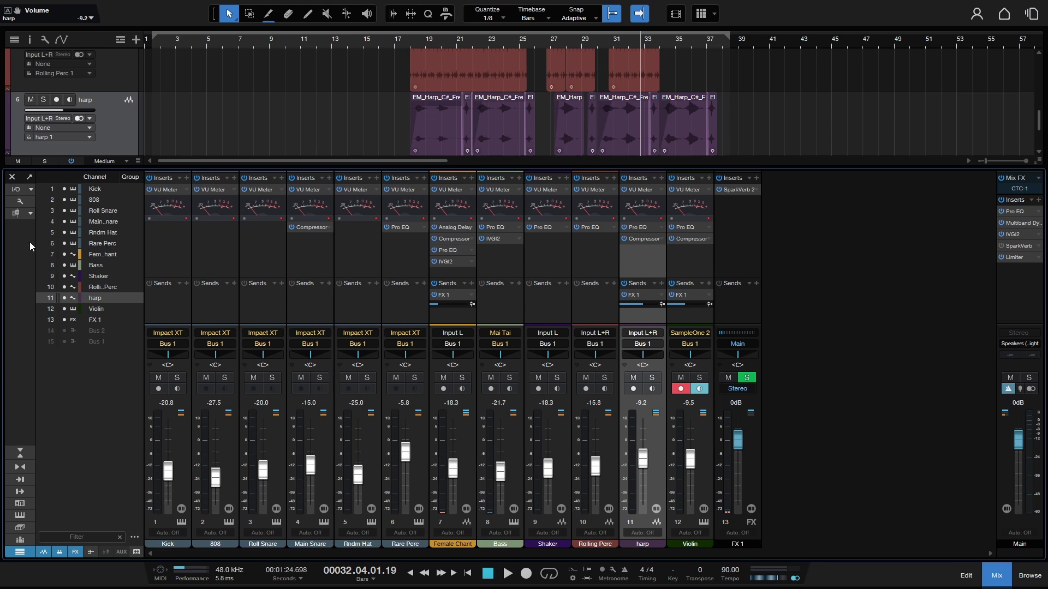
# Using the channel faders as FX 1 send controls, set Violin to -16.6 dB, harp to -6.2 dB and Female Chant to -28.1 dB.
pyautogui.click(15, 214)
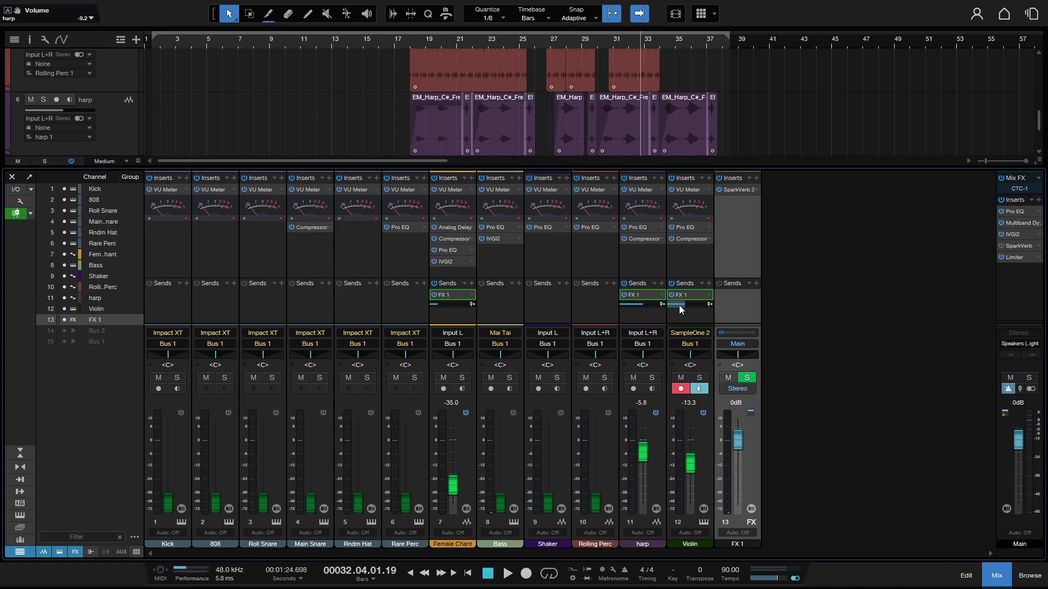
pyautogui.moveTo(680, 306)
pyautogui.moveTo(691, 463); pyautogui.dragTo(642, 455)
pyautogui.moveTo(451, 490)
pyautogui.mouseDown()
pyautogui.moveTo(452, 456)
pyautogui.moveTo(452, 491)
pyautogui.moveTo(453, 474)
pyautogui.moveTo(453, 482)
pyautogui.mouseUp()
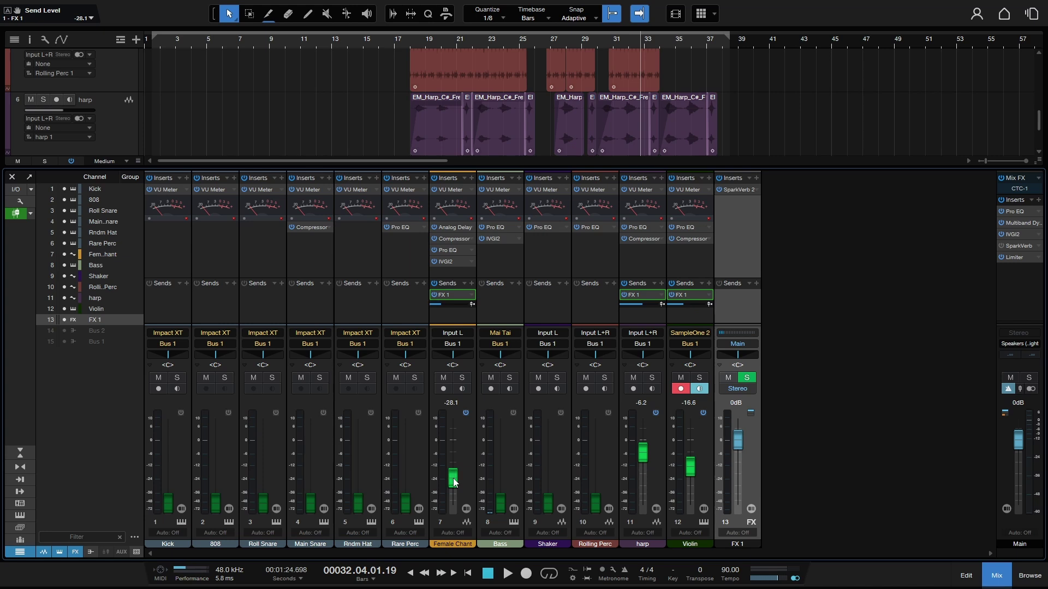
pyautogui.click(15, 214)
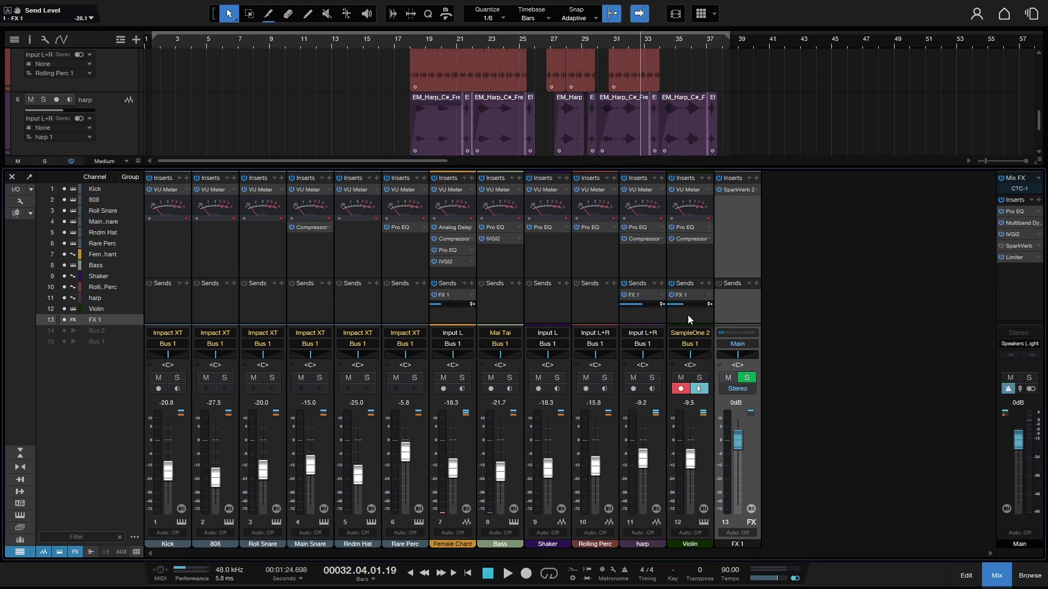
# Enlarge the mixer's sends area slightly and rename the FX 1 channel as Reverb.
pyautogui.moveTo(688, 276); pyautogui.dragTo(687, 271)
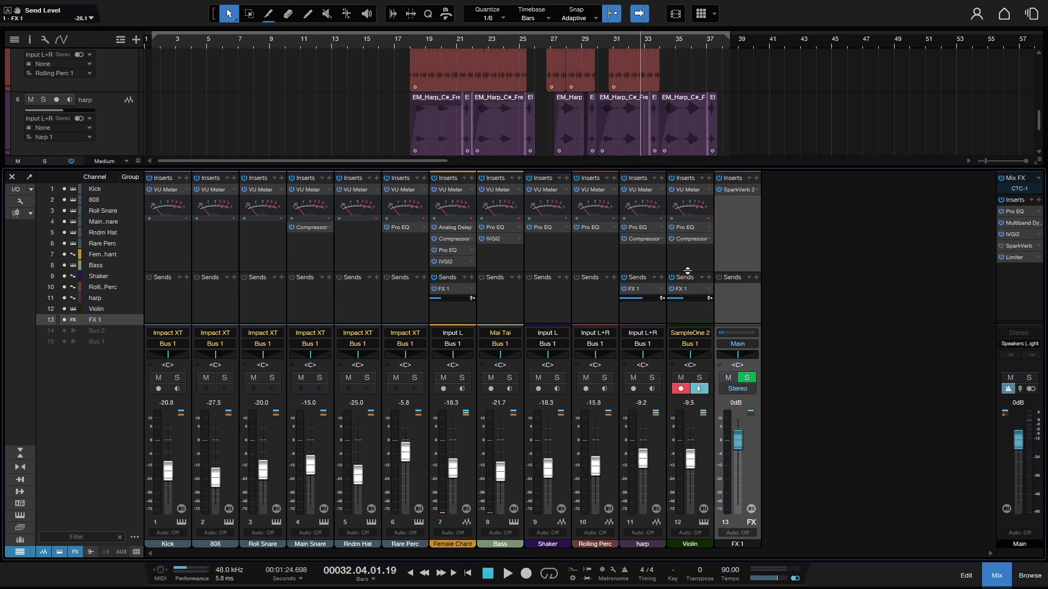
pyautogui.doubleClick(738, 544)
pyautogui.write('Reverb')
pyautogui.press('Return')
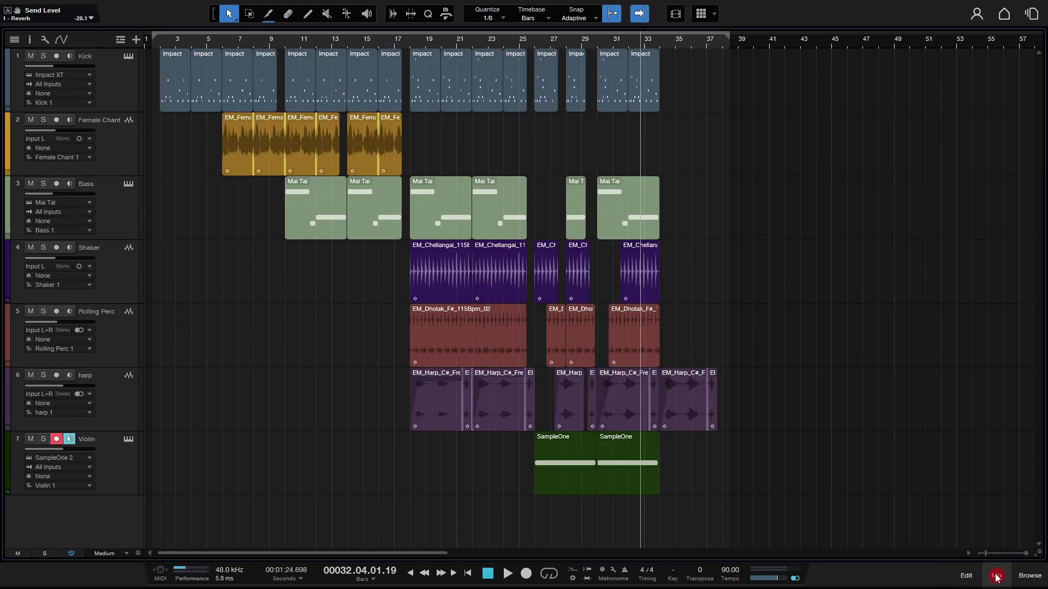
# Close the mixer, then show the installed effects in the browser and make the browser wider.
pyautogui.click(996, 575)
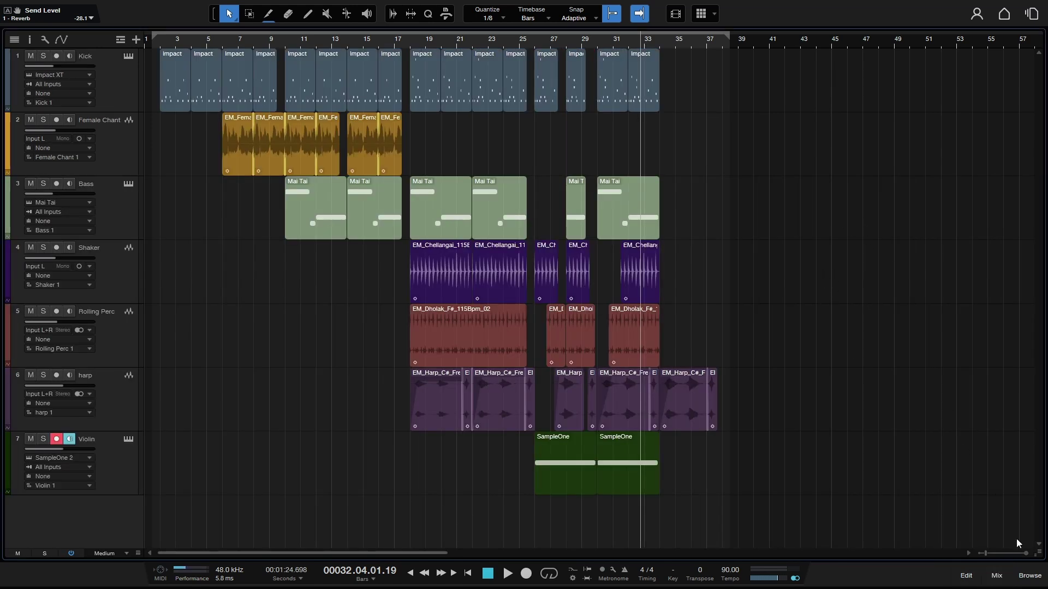
pyautogui.click(1031, 582)
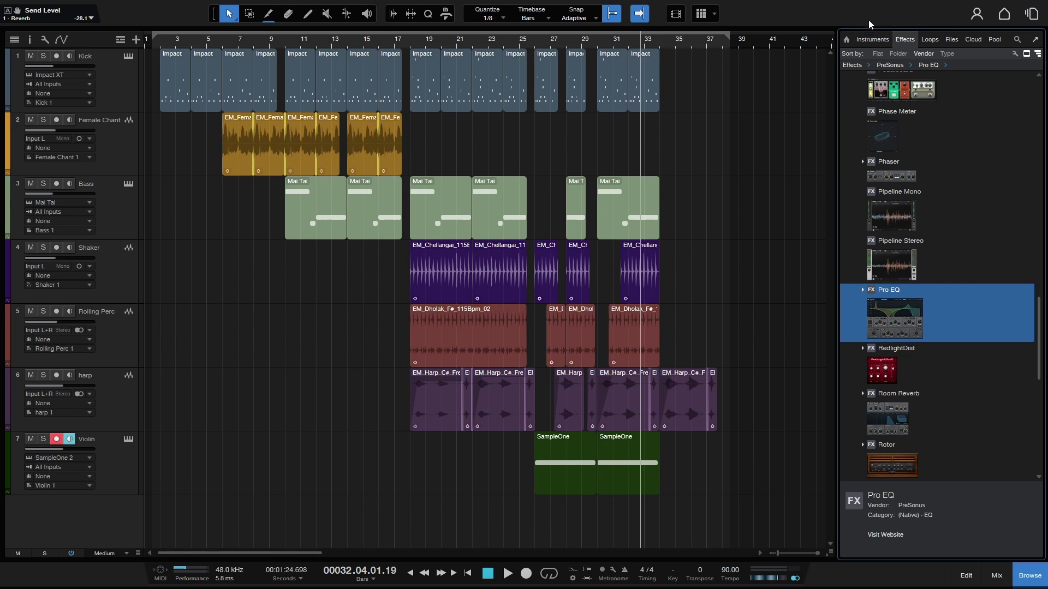
pyautogui.click(846, 39)
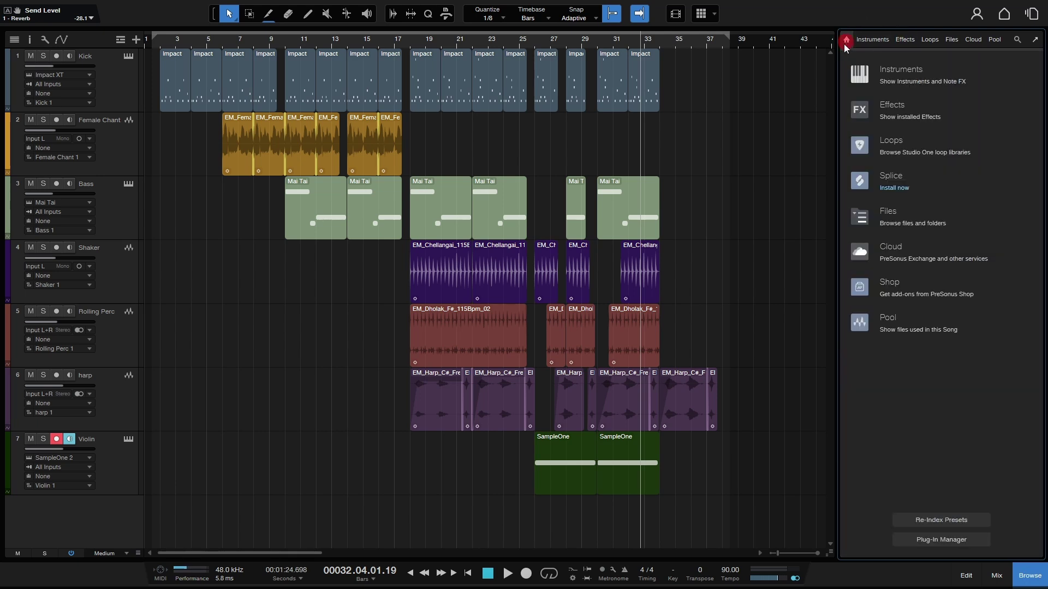
pyautogui.click(890, 112)
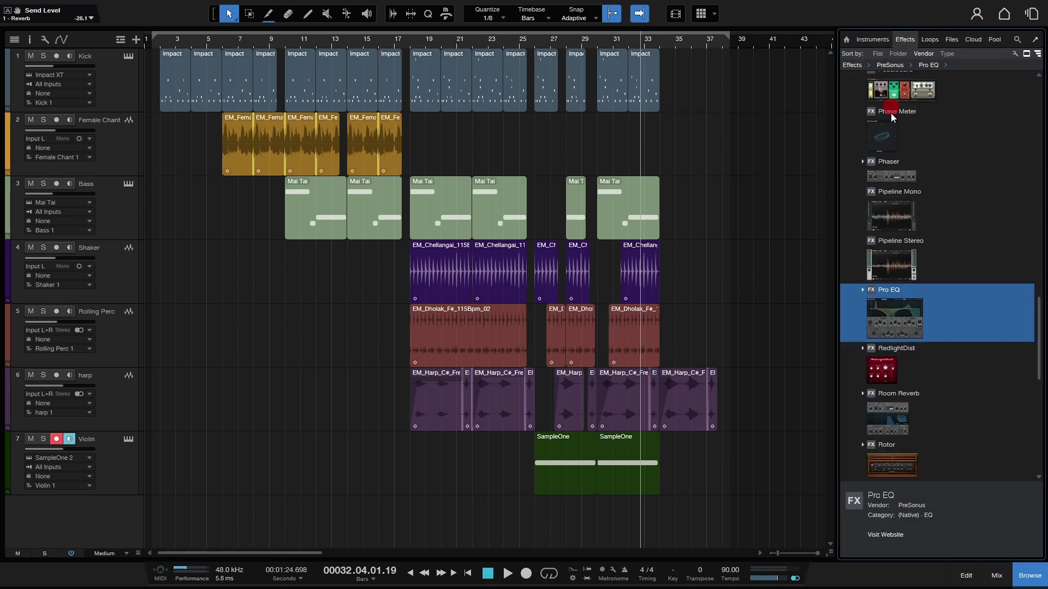
pyautogui.click(846, 40)
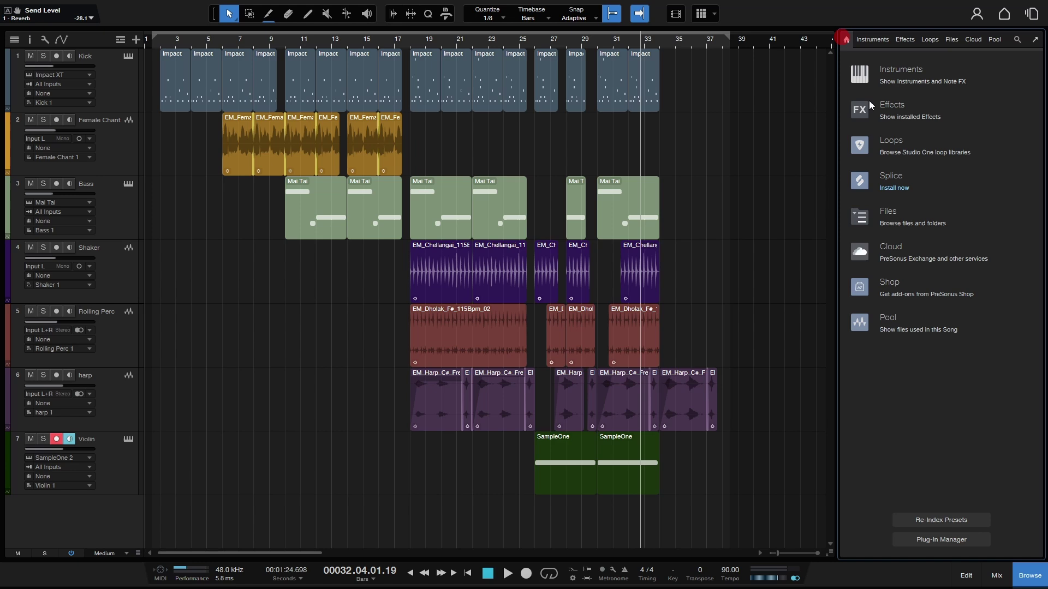
pyautogui.click(903, 40)
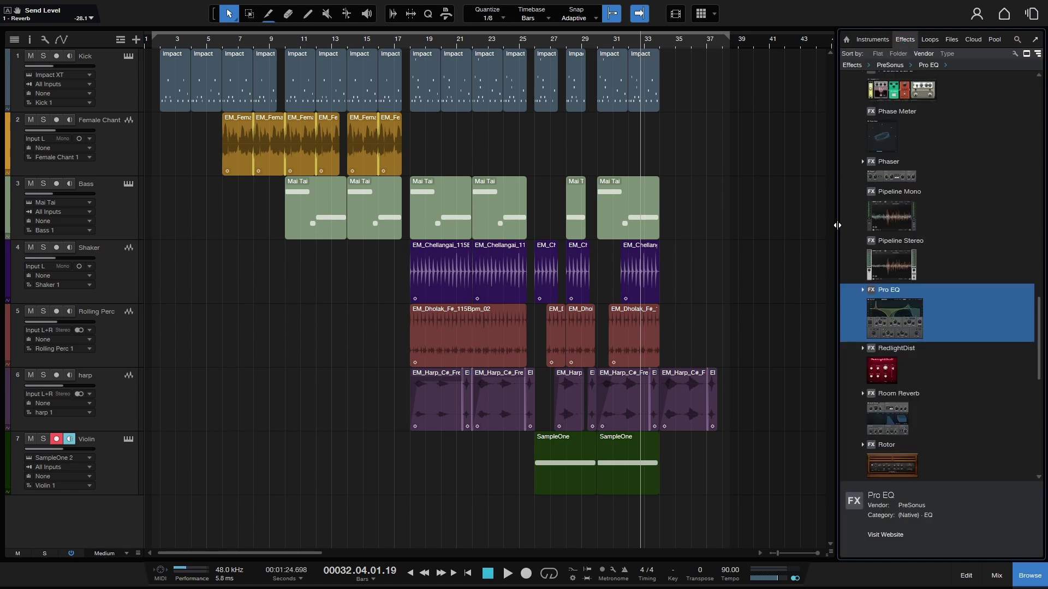
pyautogui.moveTo(836, 224); pyautogui.dragTo(783, 225)
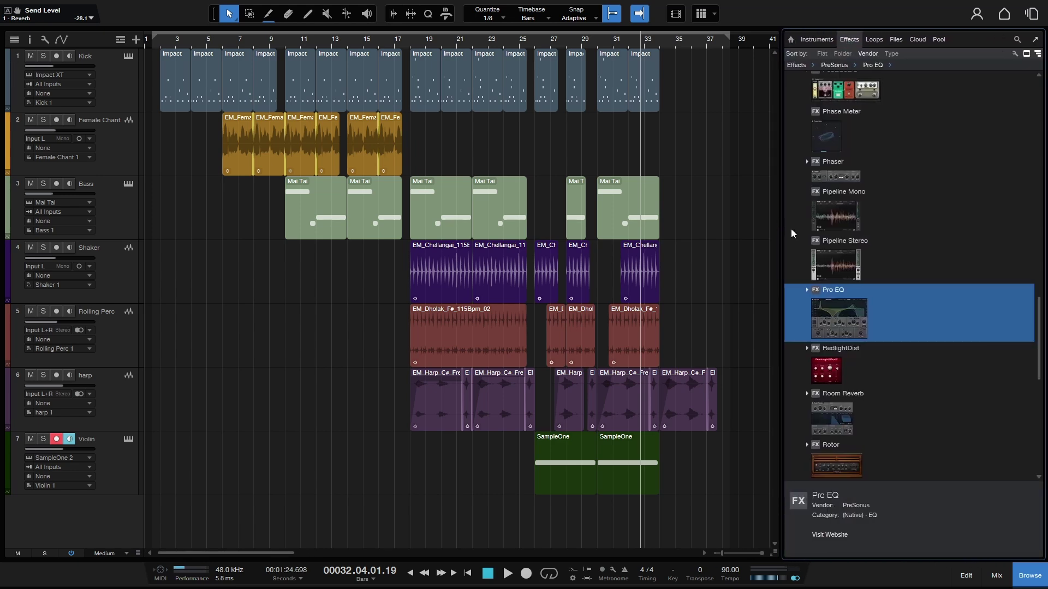
# Collapse the PreSonus folder in the effects list to show only the vendor folders.
pyautogui.scroll(5, 903, 298)
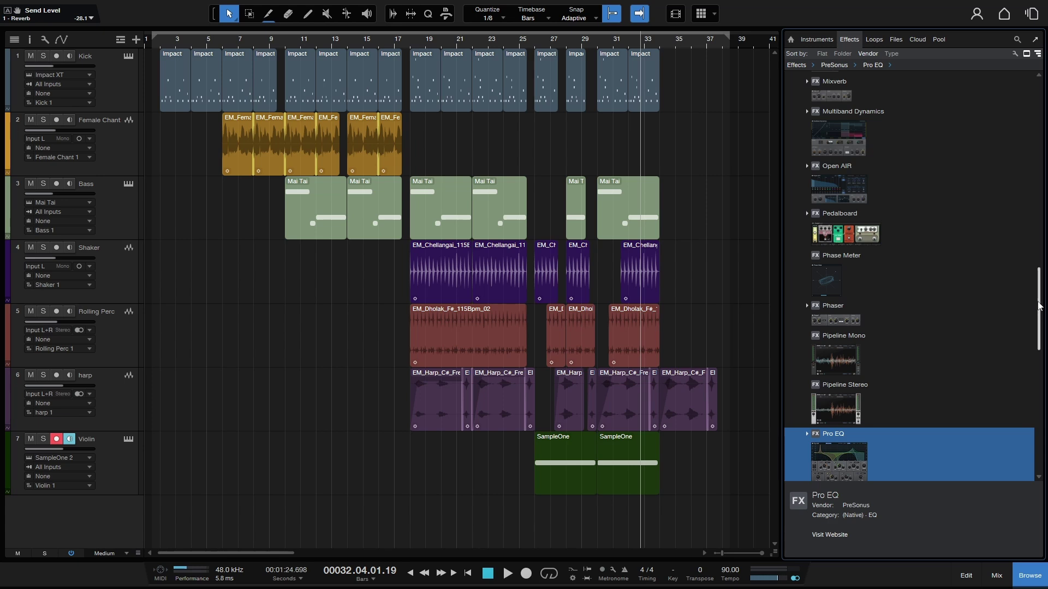
pyautogui.moveTo(1039, 302); pyautogui.dragTo(1035, 107)
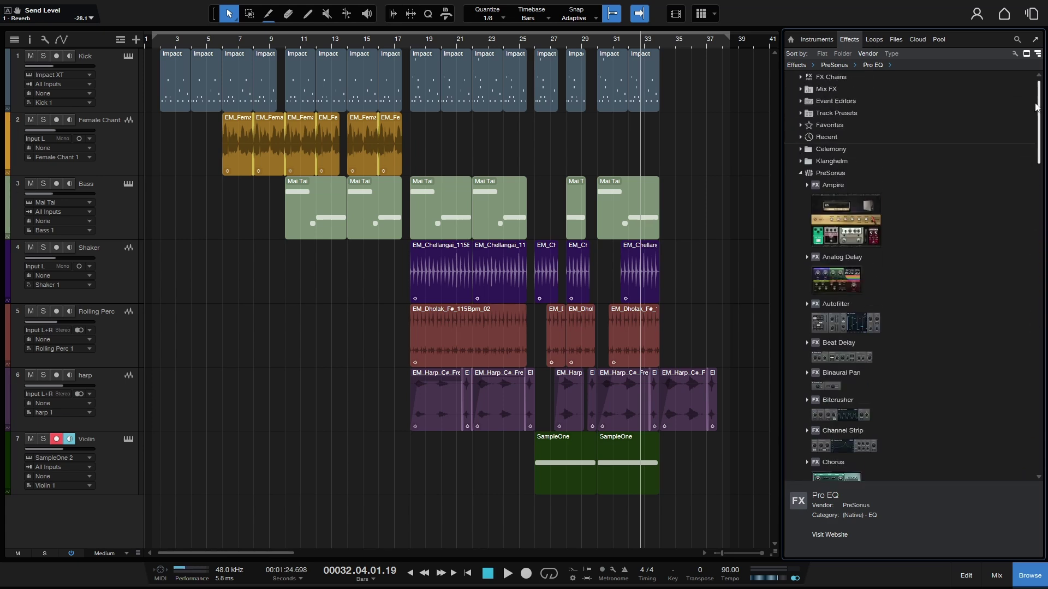
pyautogui.click(801, 173)
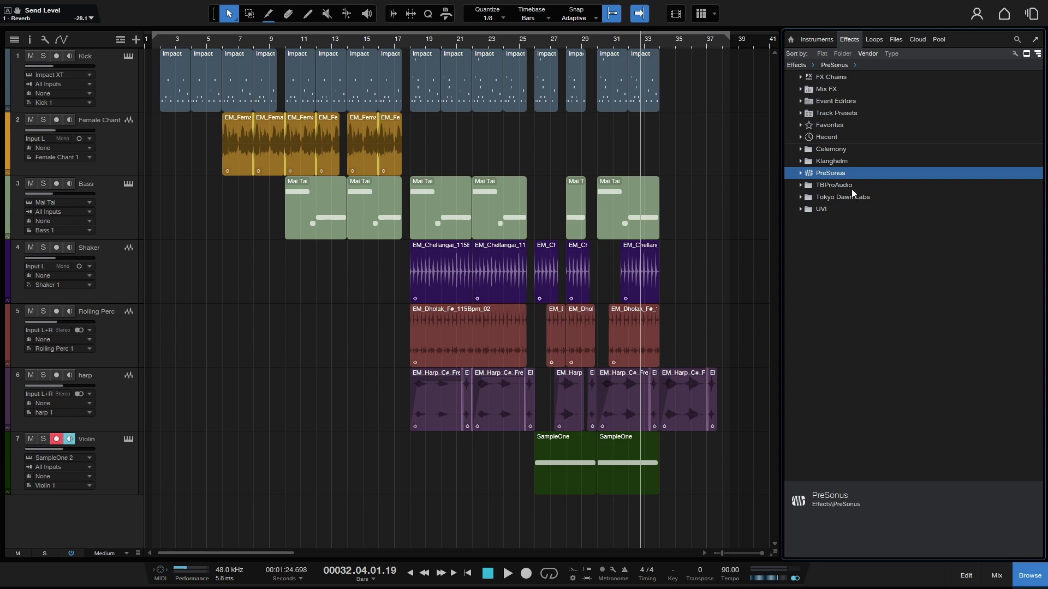
# Sort the effects list flat, and toggle the plug-in thumbnails off and back on.
pyautogui.click(821, 53)
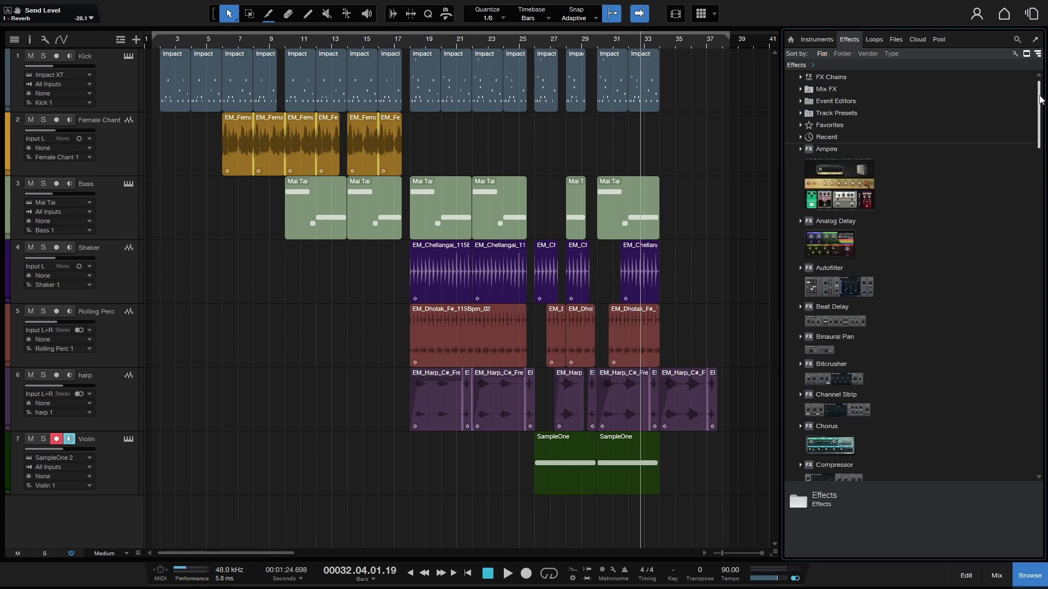
pyautogui.moveTo(1039, 98)
pyautogui.mouseDown()
pyautogui.moveTo(1038, 437)
pyautogui.moveTo(1038, 118)
pyautogui.mouseUp()
pyautogui.moveTo(1039, 101)
pyautogui.mouseDown()
pyautogui.moveTo(1036, 226)
pyautogui.moveTo(1038, 93)
pyautogui.mouseUp()
pyautogui.click(1027, 54)
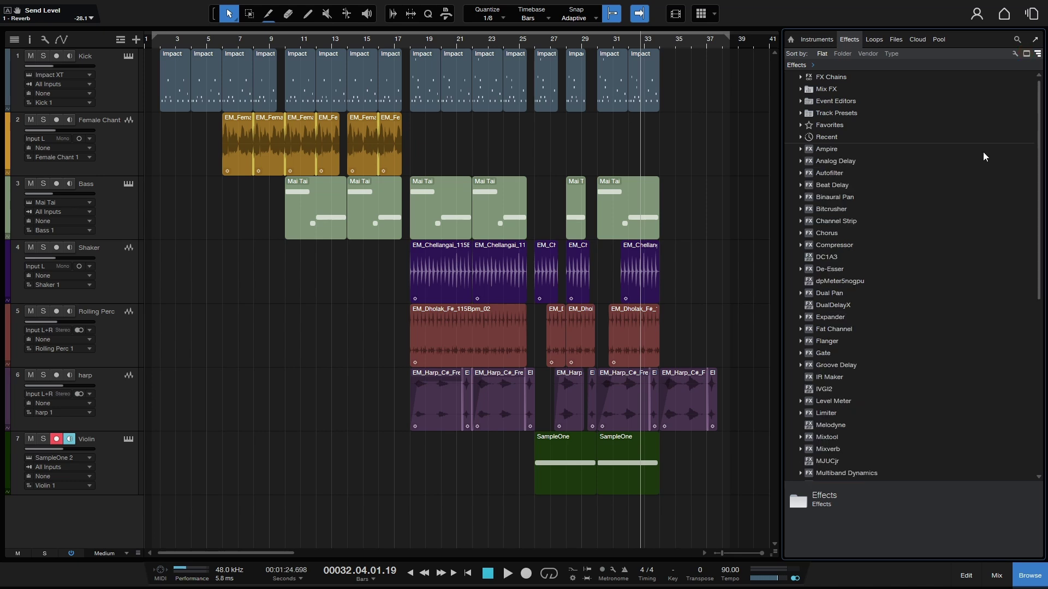
pyautogui.moveTo(1040, 147); pyautogui.dragTo(1044, 126)
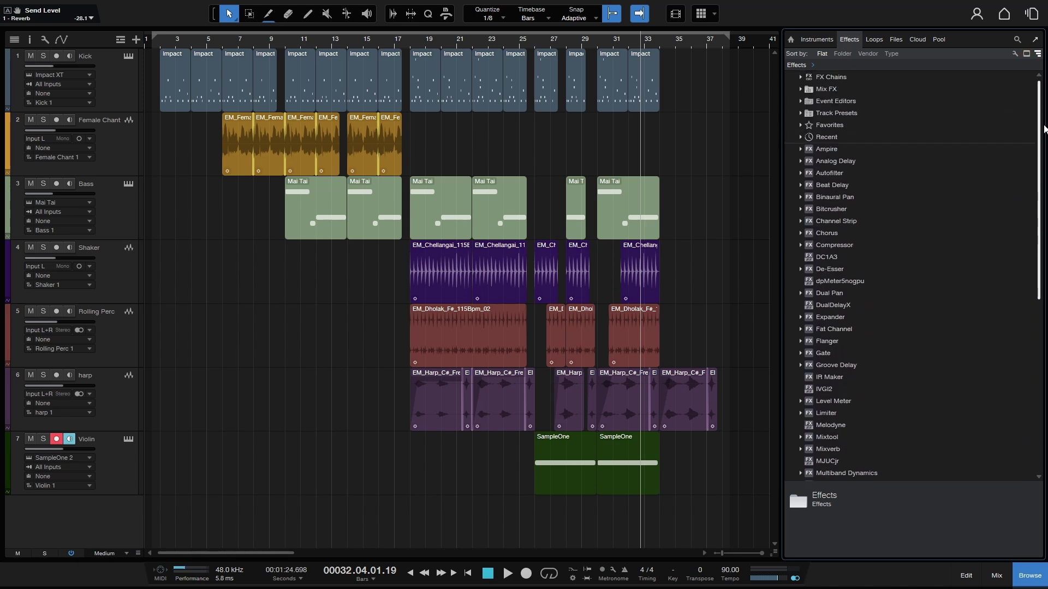
pyautogui.click(1027, 53)
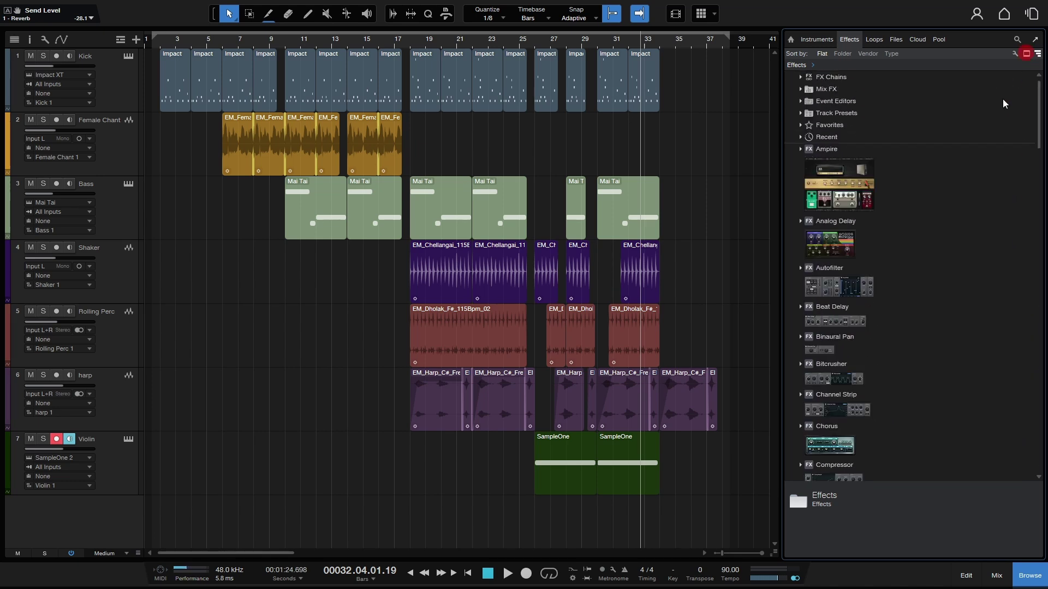
# Compare the effects list sorted by folder, vendor and type, and look inside the VST3 folder.
pyautogui.click(840, 54)
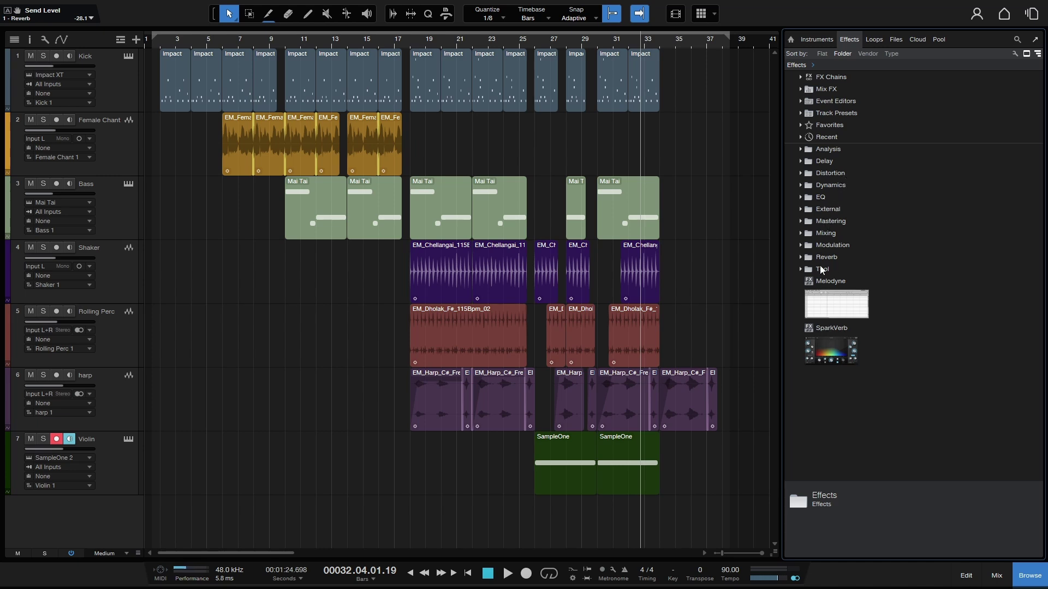
pyautogui.click(868, 54)
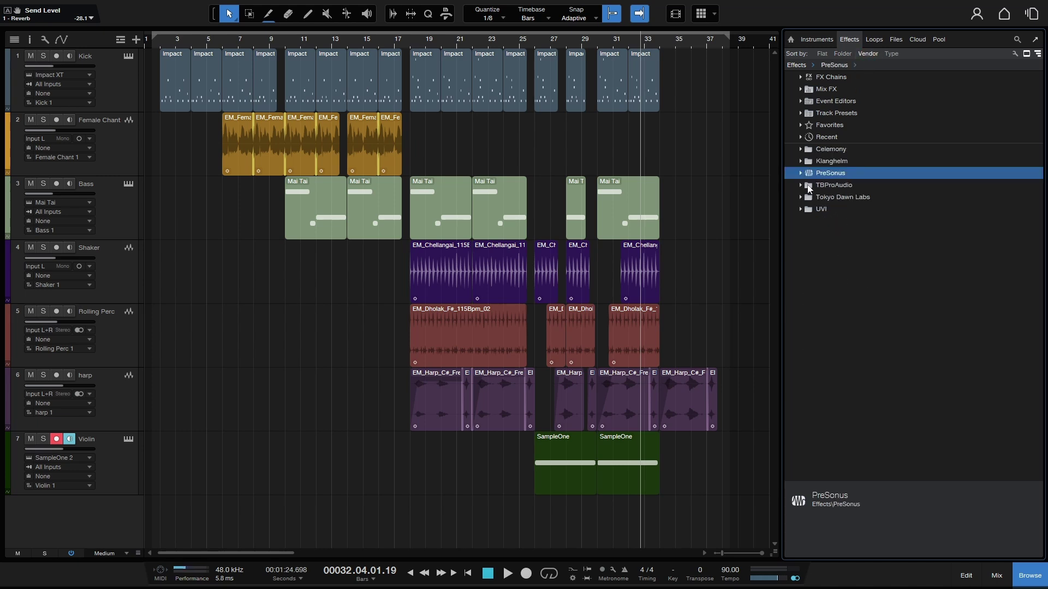
pyautogui.click(891, 53)
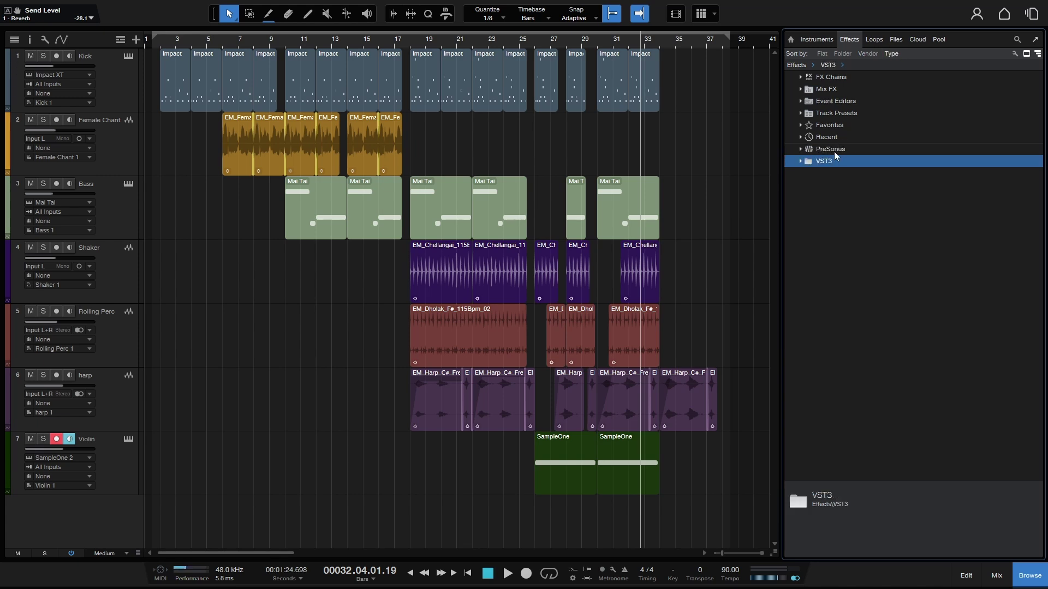
pyautogui.click(800, 161)
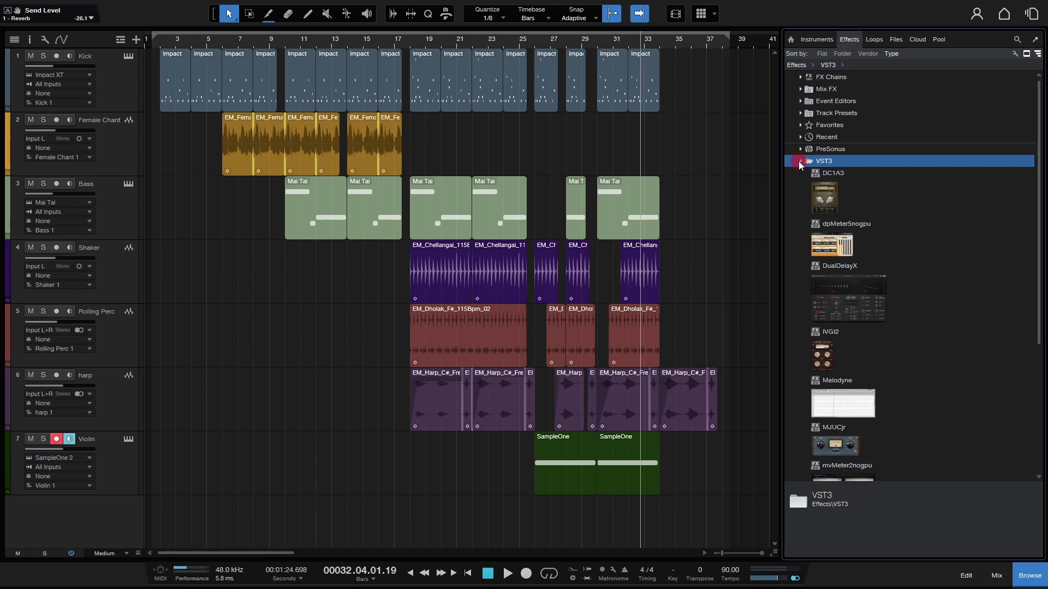
pyautogui.click(800, 162)
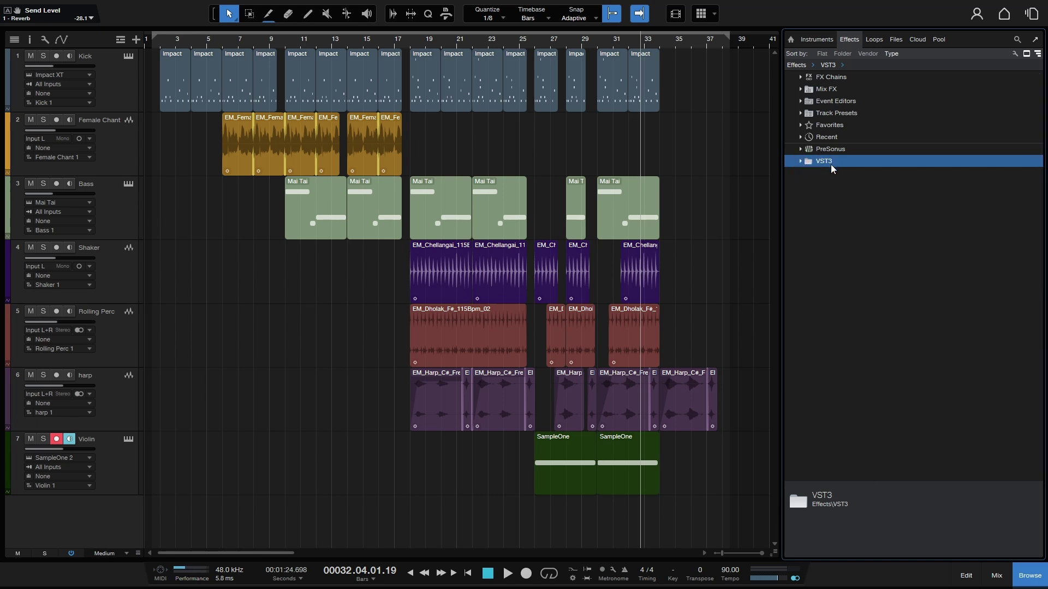
# Sort the effects by vendor again and hide Autofilter from the PreSonus folder.
pyautogui.click(867, 53)
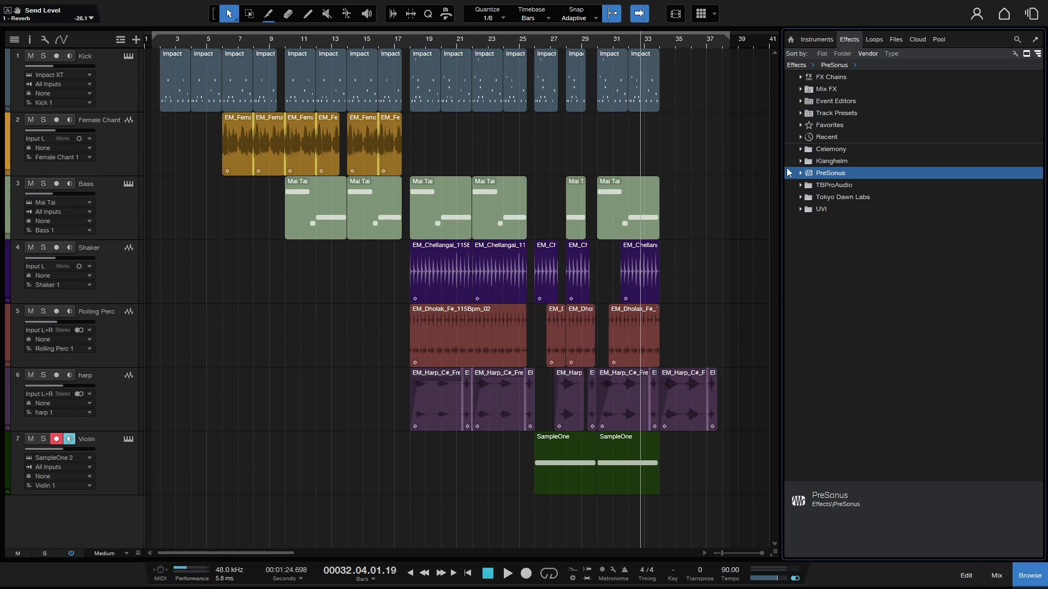
pyautogui.click(800, 173)
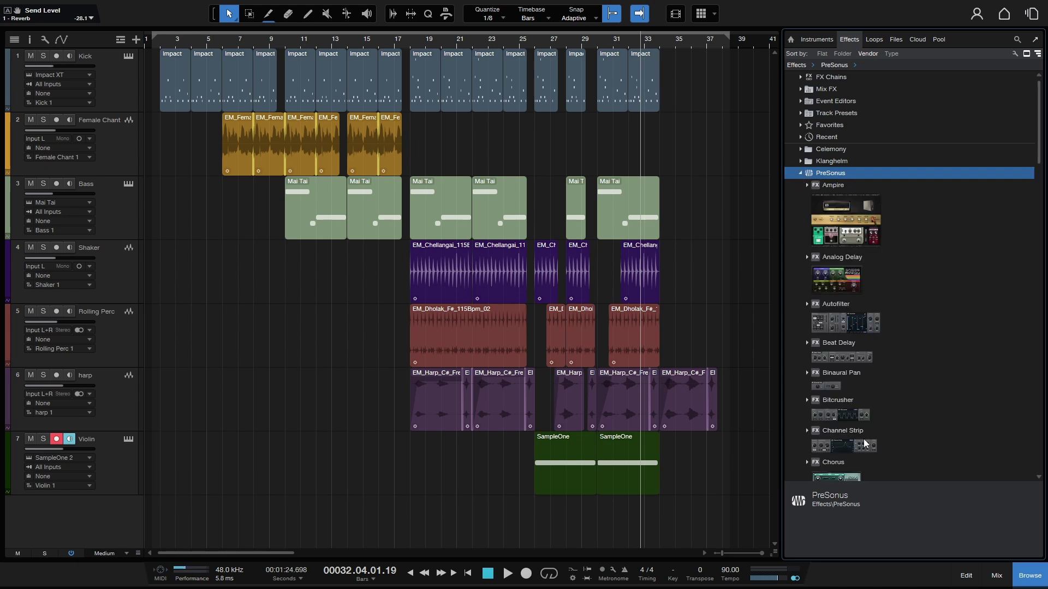
pyautogui.scroll(-5, 868, 312)
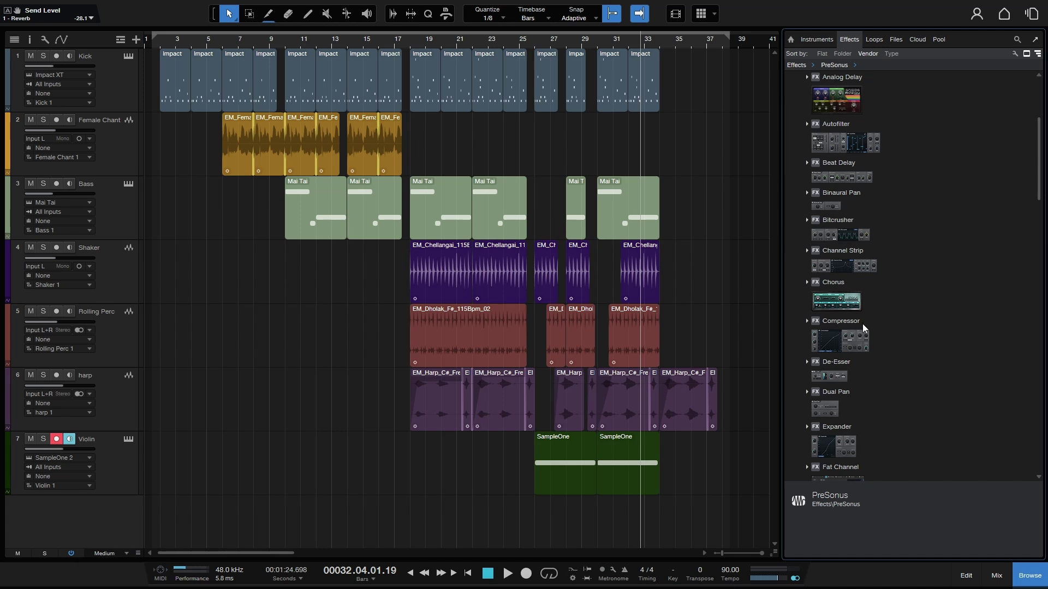
pyautogui.scroll(2, 863, 325)
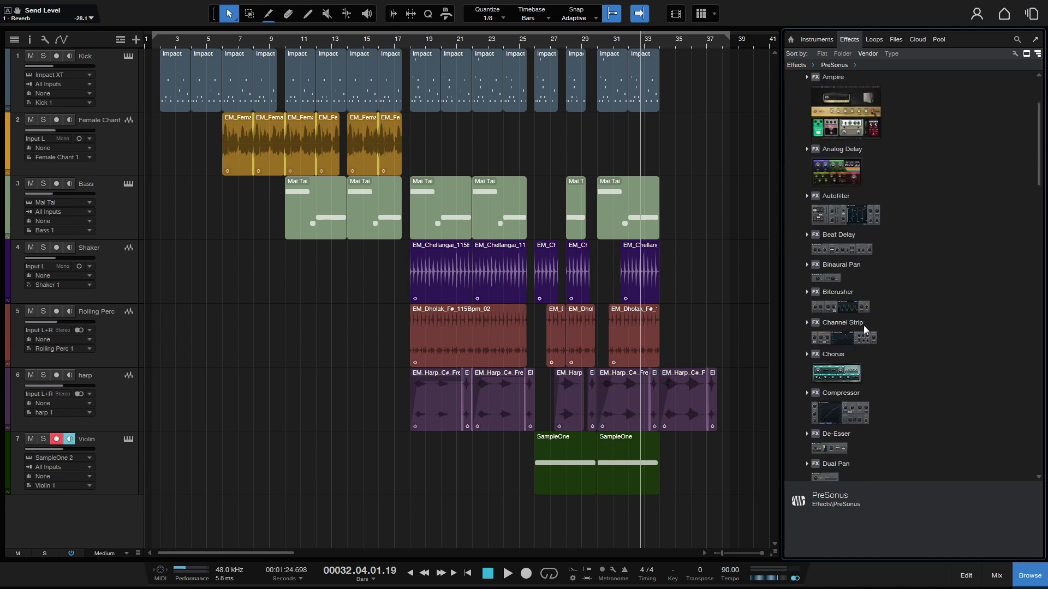
pyautogui.rightClick(840, 213)
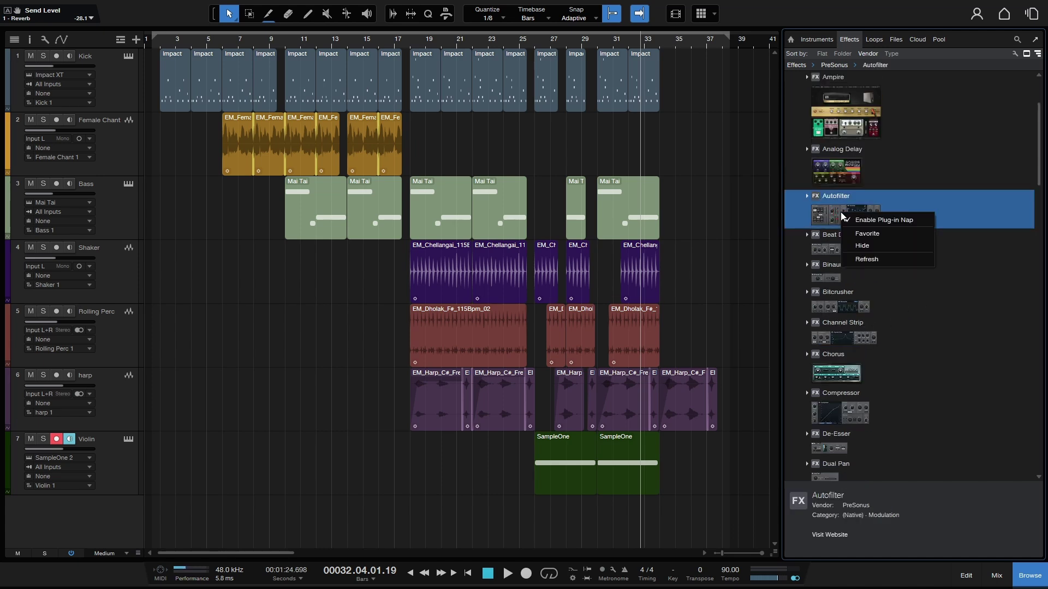
pyautogui.click(873, 247)
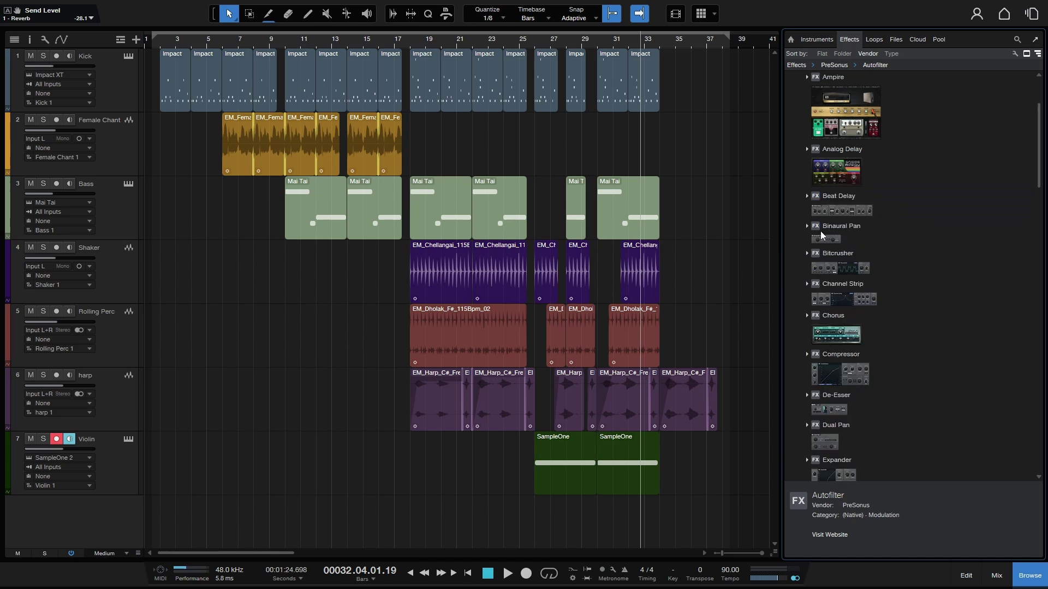
# Unhide Autofilter in the PreSonus folder through the plug-in show/hide editing mode, and leave that mode.
pyautogui.click(1015, 55)
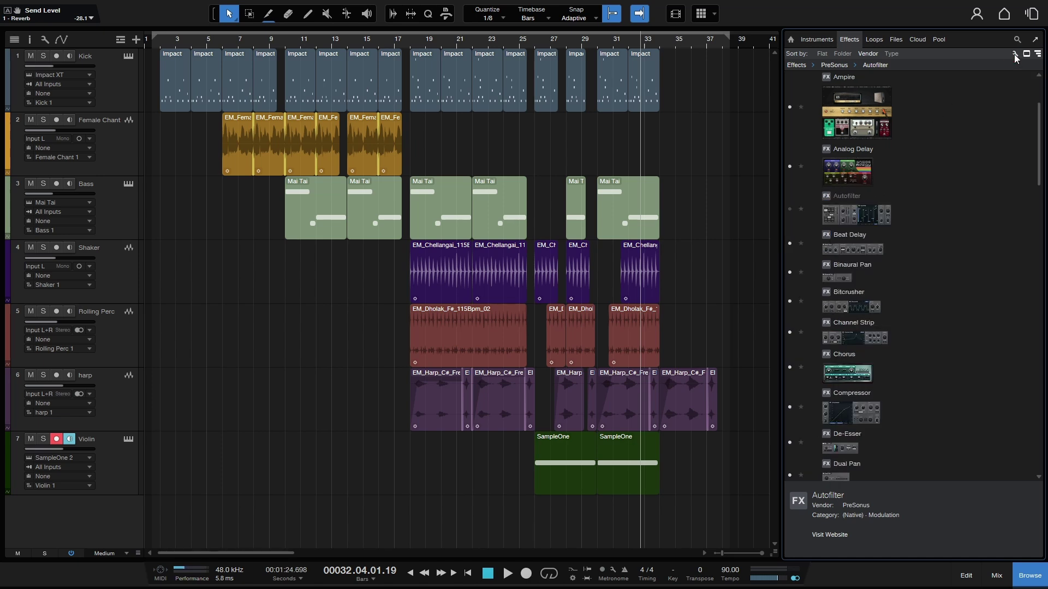
pyautogui.click(789, 210)
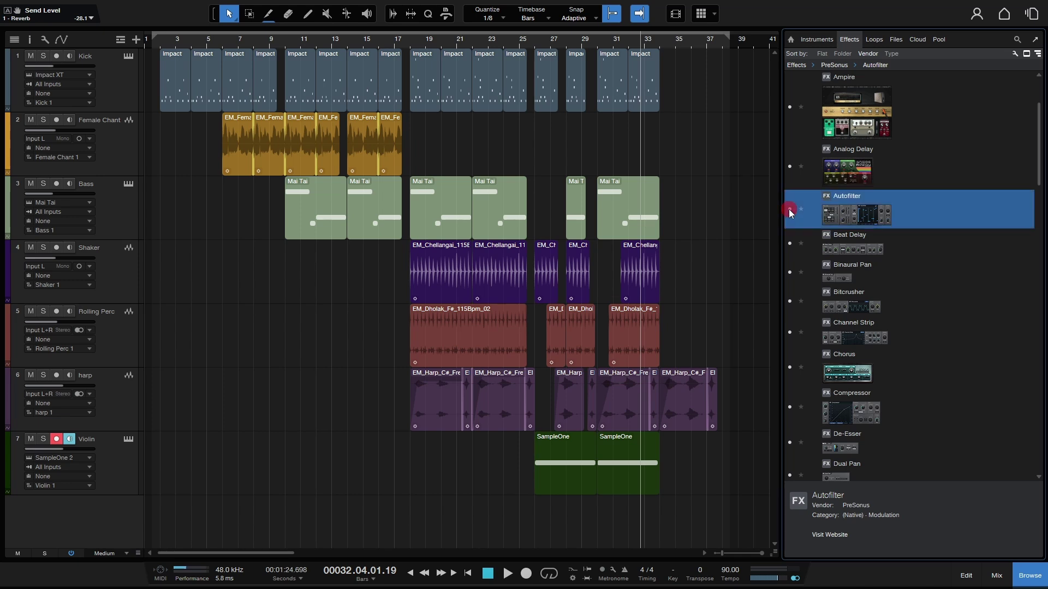
pyautogui.click(1014, 55)
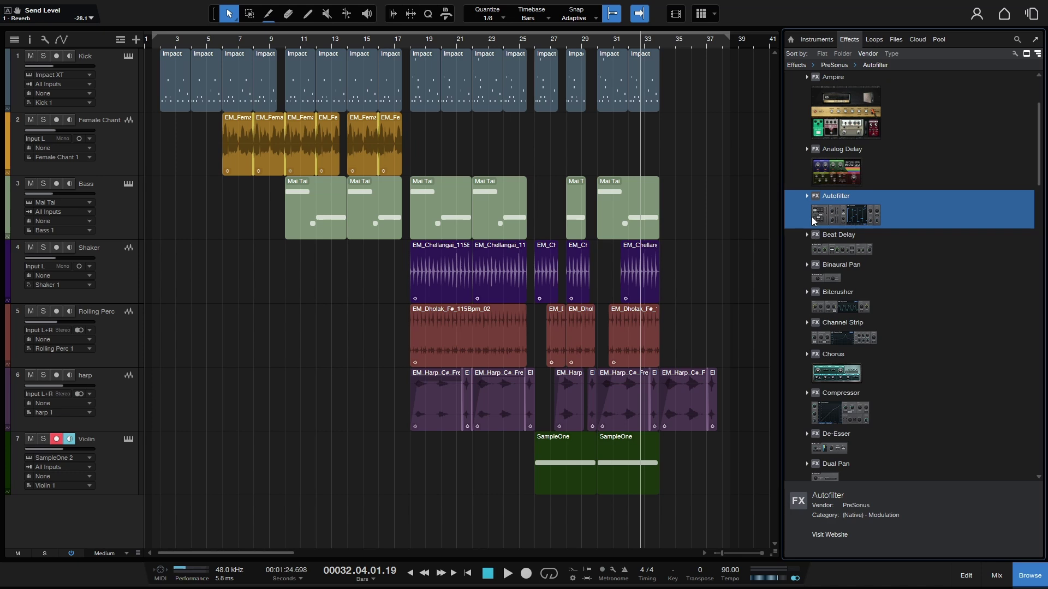
# Mark the Autofilter effect as a favorite and expand the Favorites folder to find it there.
pyautogui.rightClick(841, 212)
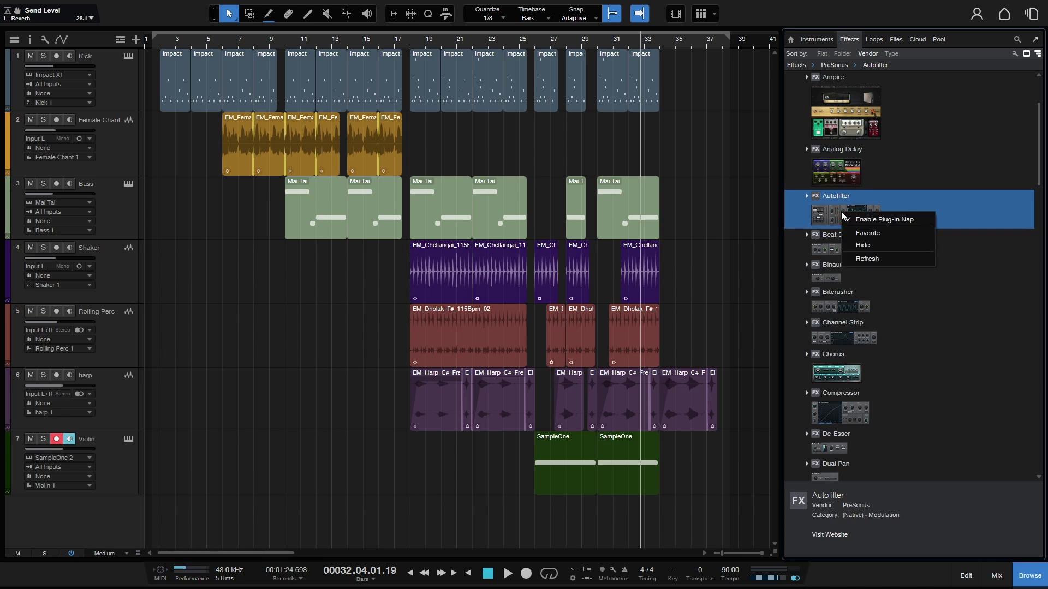
pyautogui.click(870, 234)
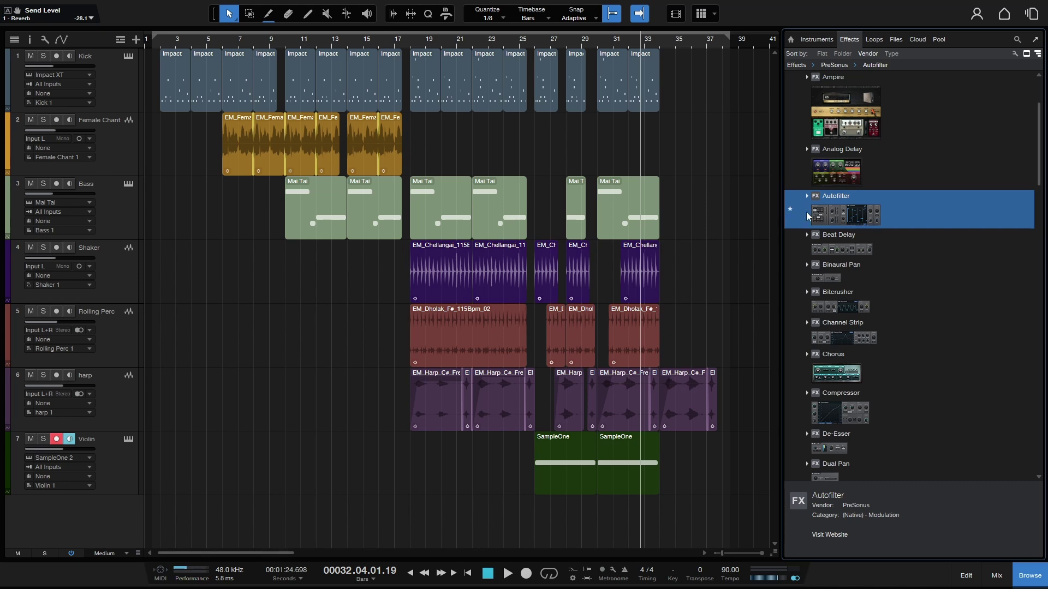
pyautogui.scroll(2, 955, 221)
pyautogui.scroll(2, 955, 226)
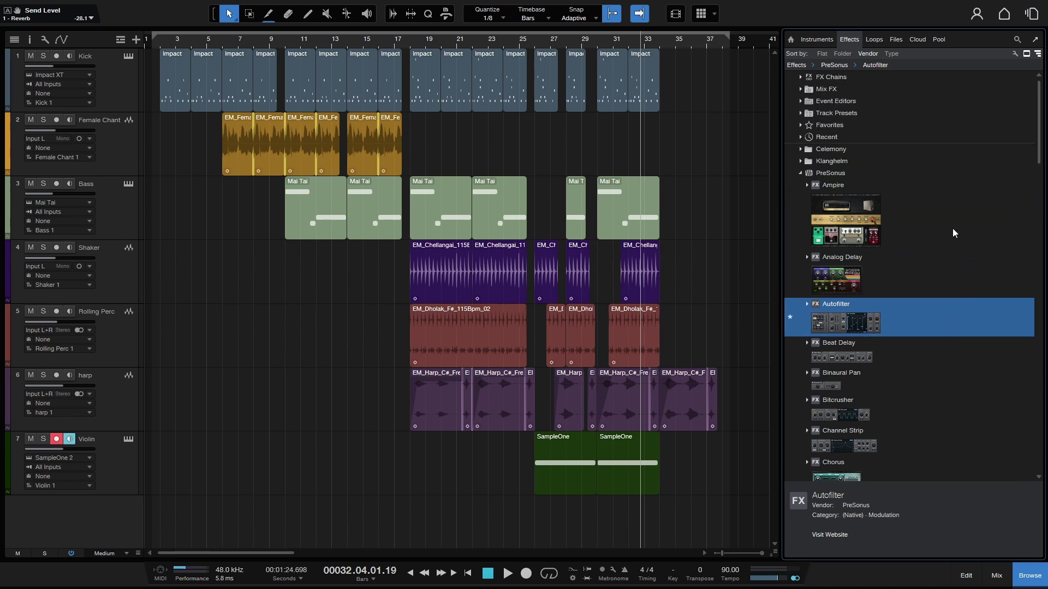
pyautogui.click(802, 125)
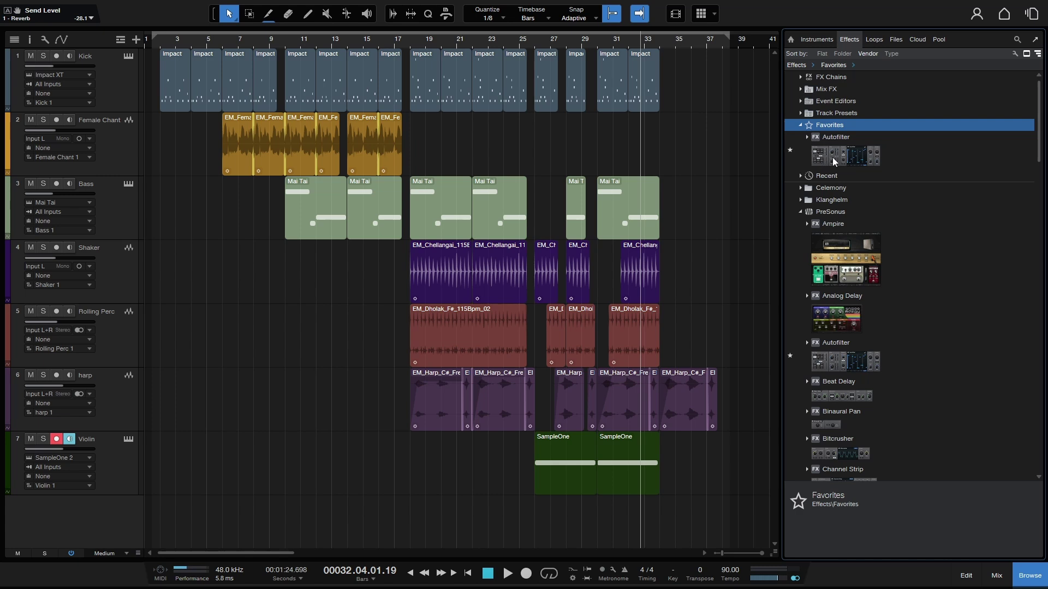
# Remove the favorite mark from Autofilter in the PreSonus folder.
pyautogui.click(790, 358)
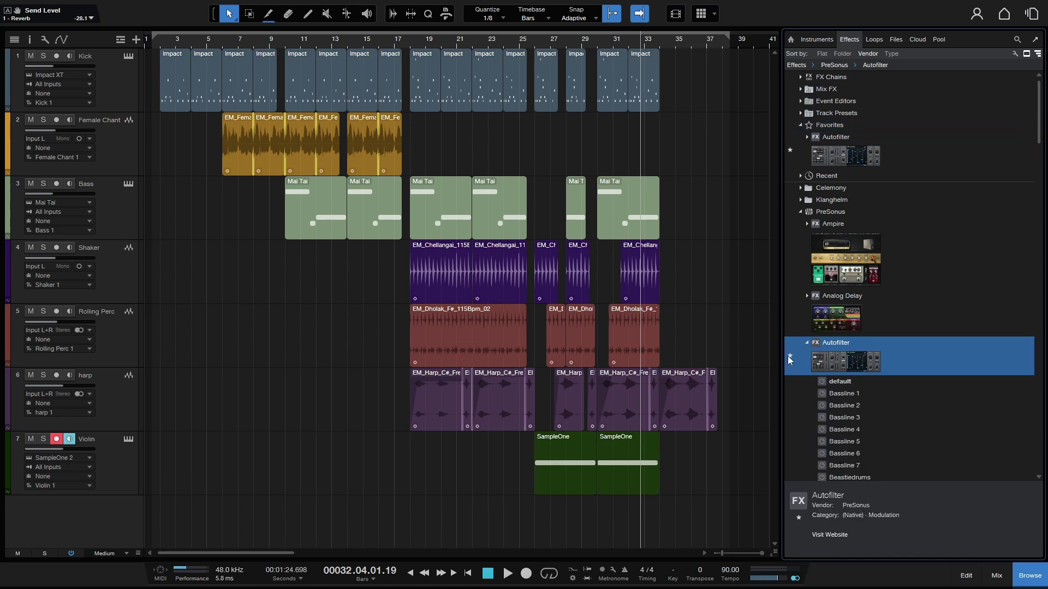
pyautogui.click(787, 356)
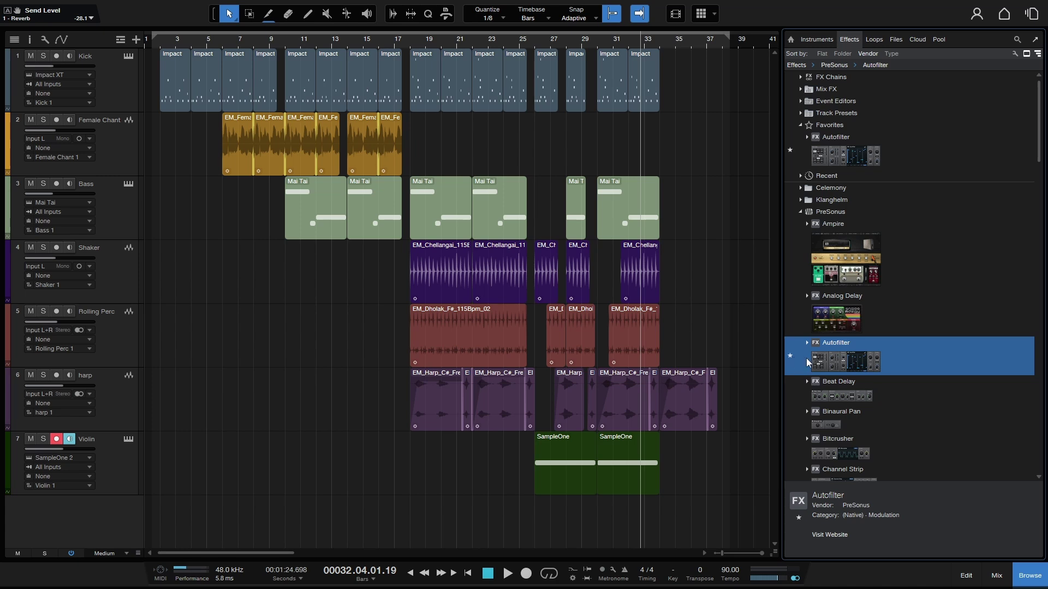
pyautogui.rightClick(846, 362)
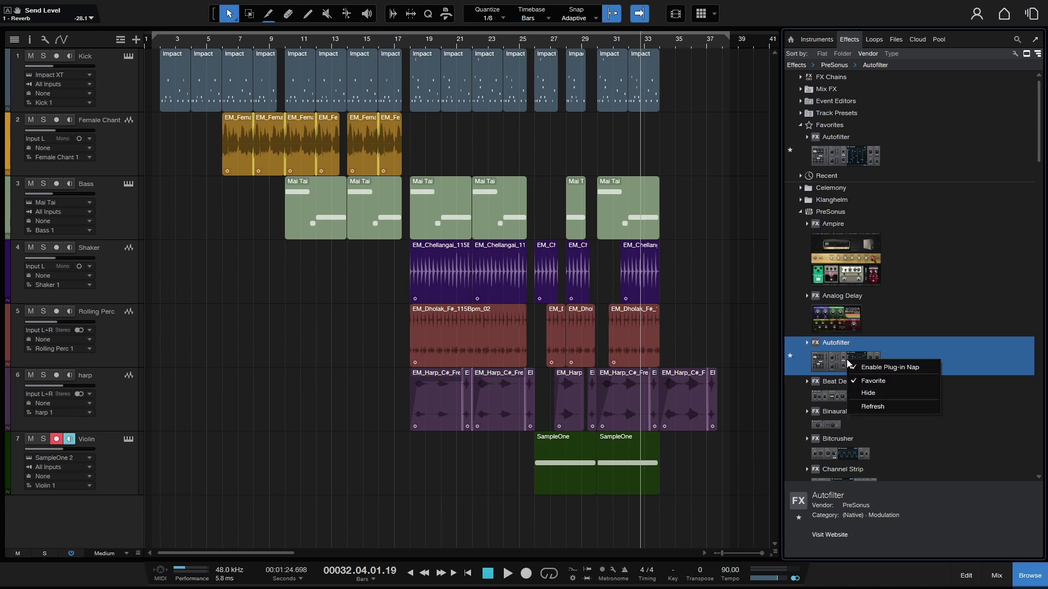
pyautogui.click(866, 382)
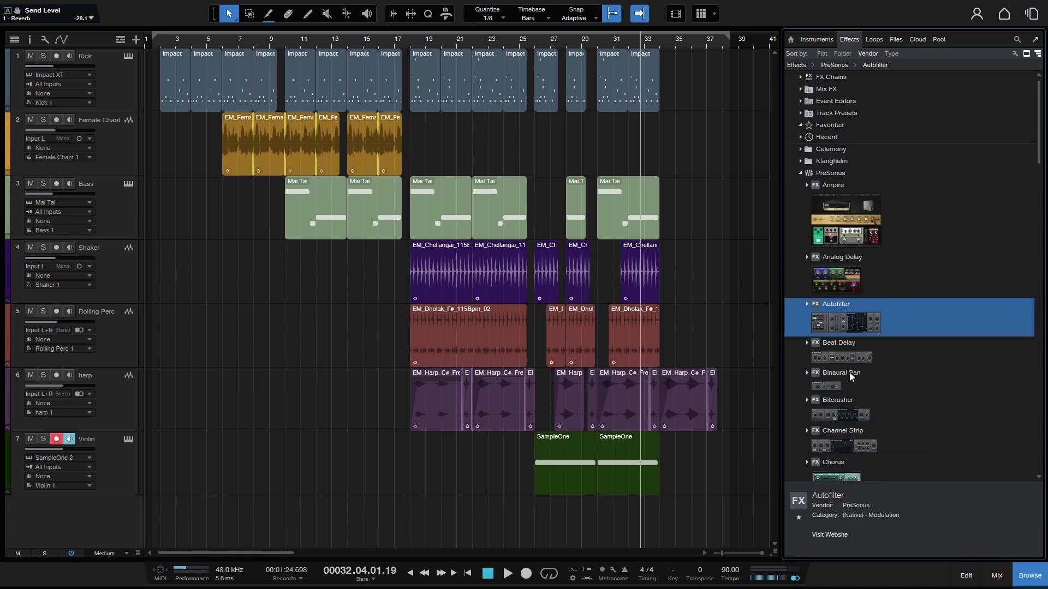
# Mark Autofilter as a favorite again, and unmark it with its star in the plug-in show/hide editing mode.
pyautogui.rightClick(833, 322)
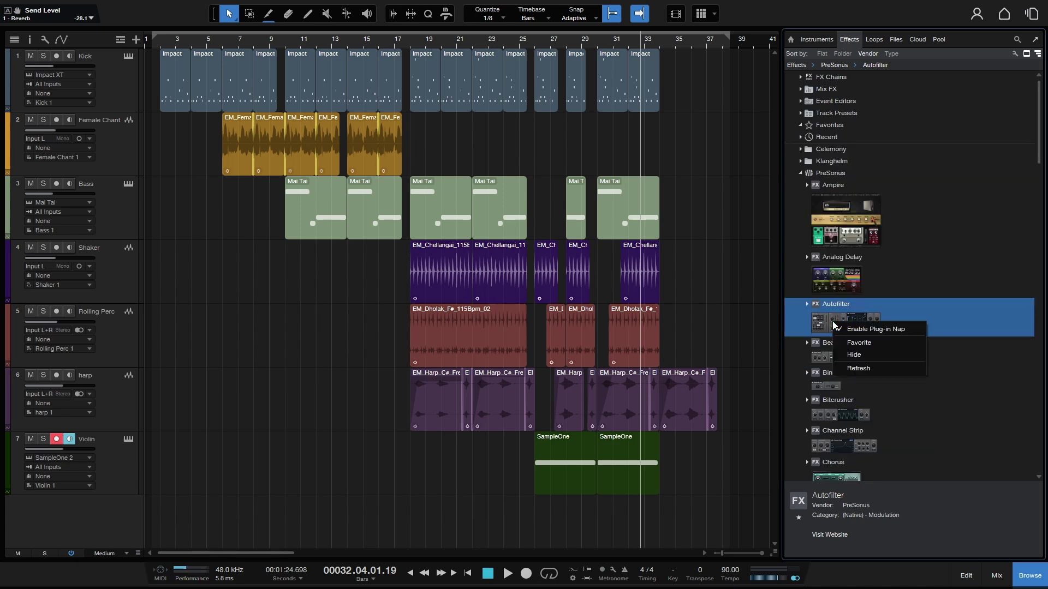
pyautogui.click(844, 346)
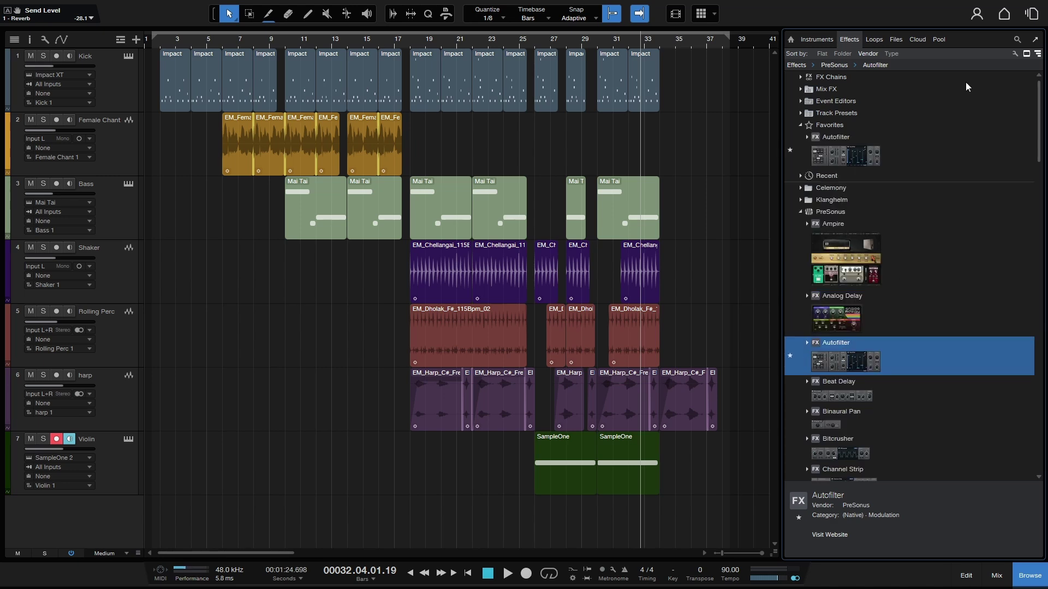
pyautogui.click(1014, 55)
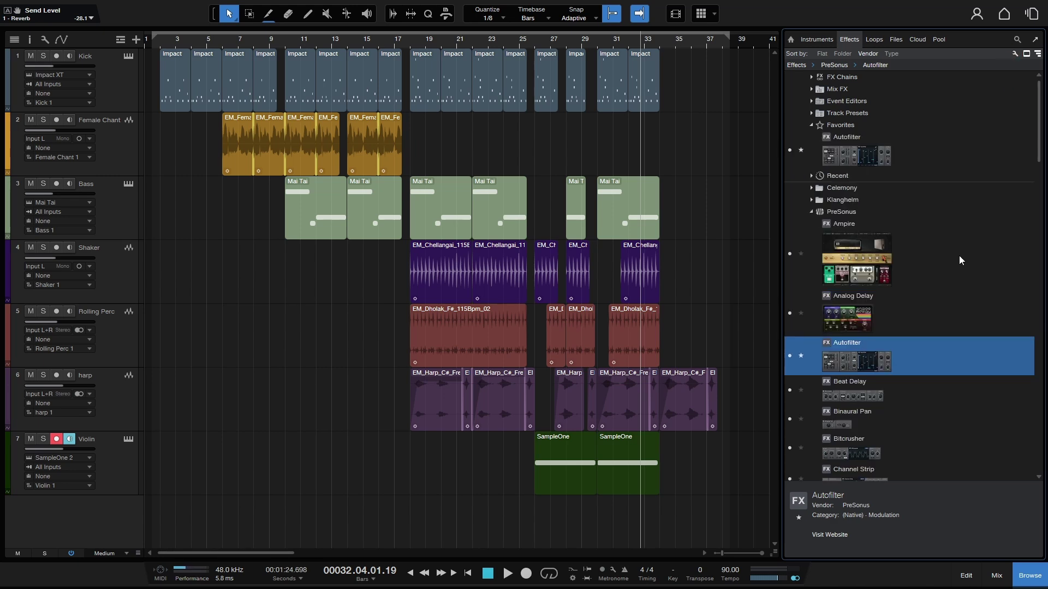
pyautogui.click(801, 357)
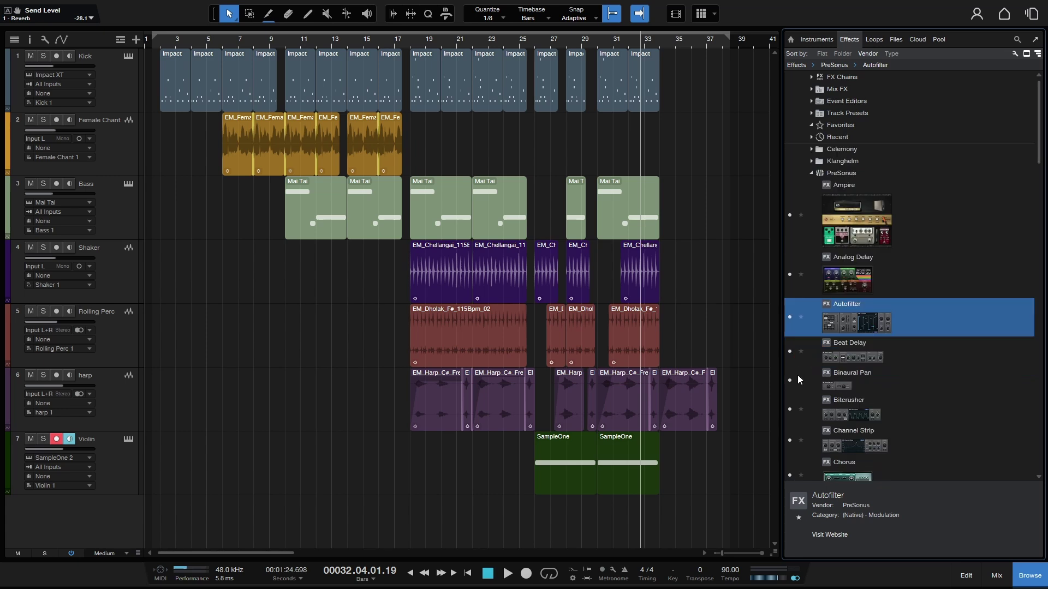
pyautogui.click(1014, 54)
# Collapse the PreSonus and Favorites folders in the effects list.
pyautogui.click(799, 173)
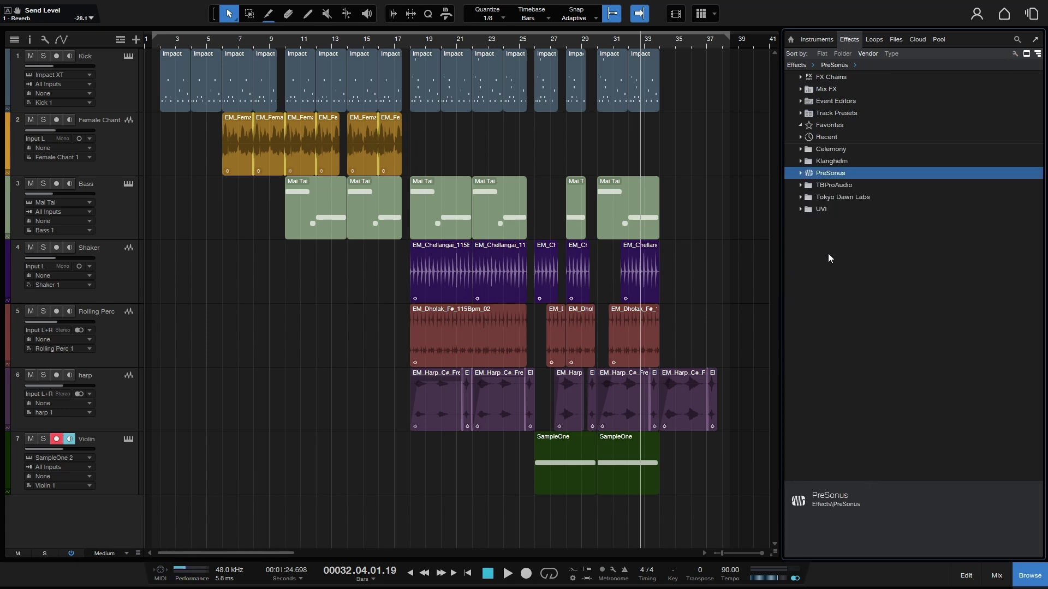
pyautogui.click(801, 125)
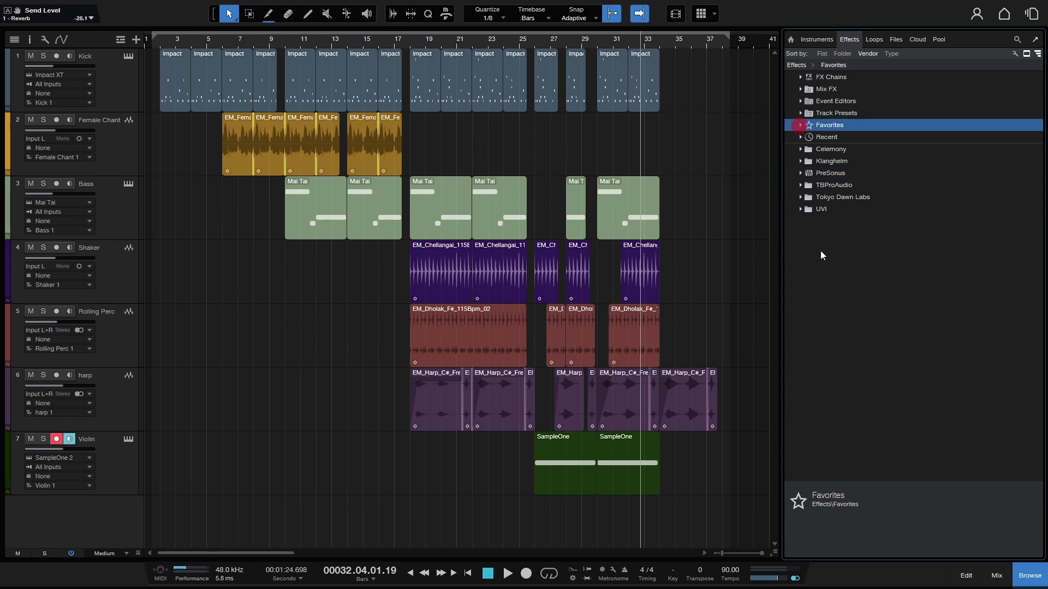